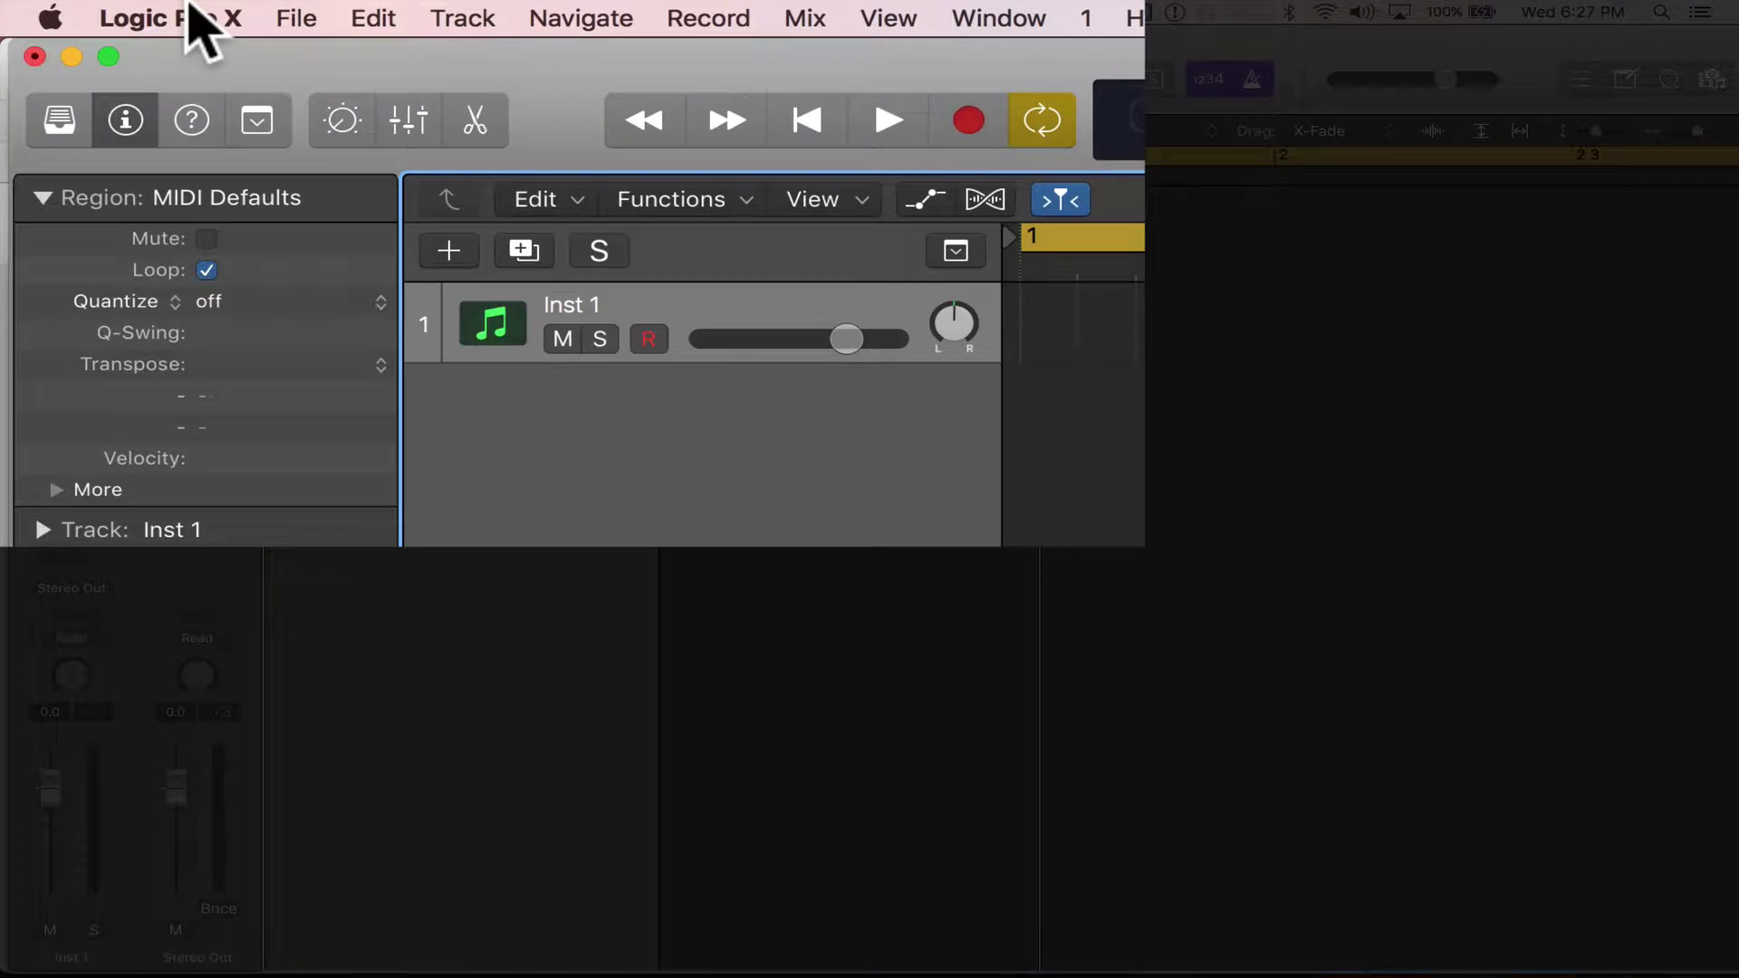
Open the Sound Library Manager, check the installed packages under Apple Loops, and close the manager.
click(188, 8)
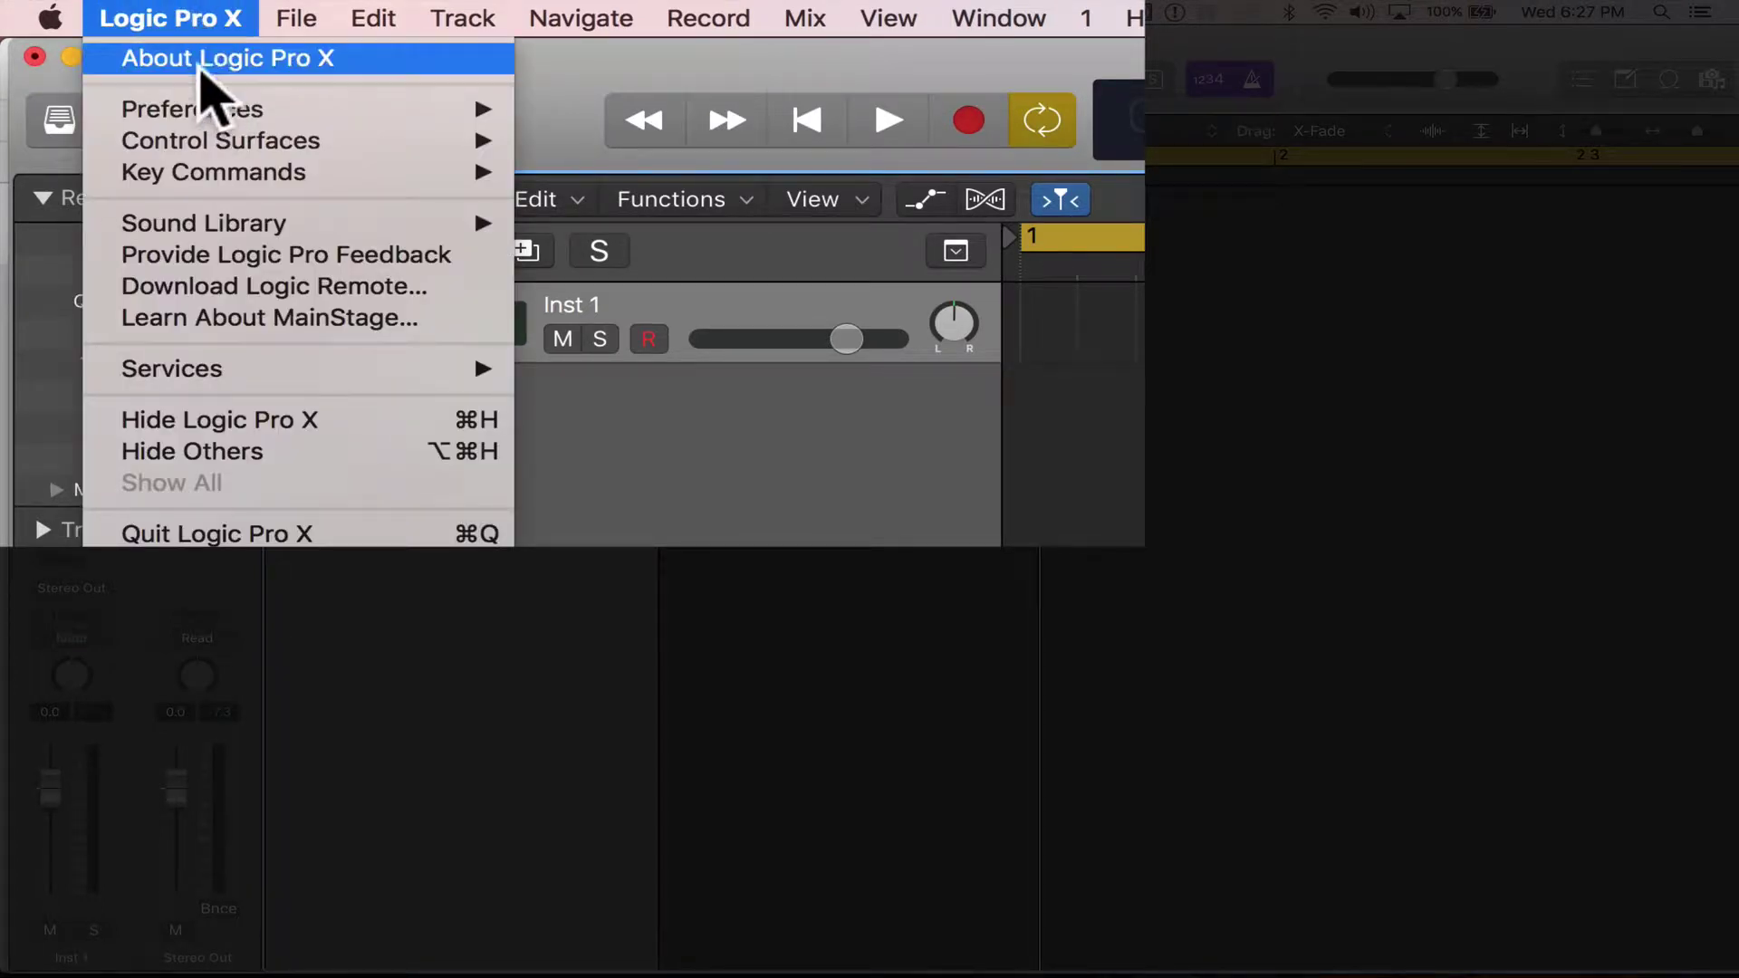
mouse_move(311, 226)
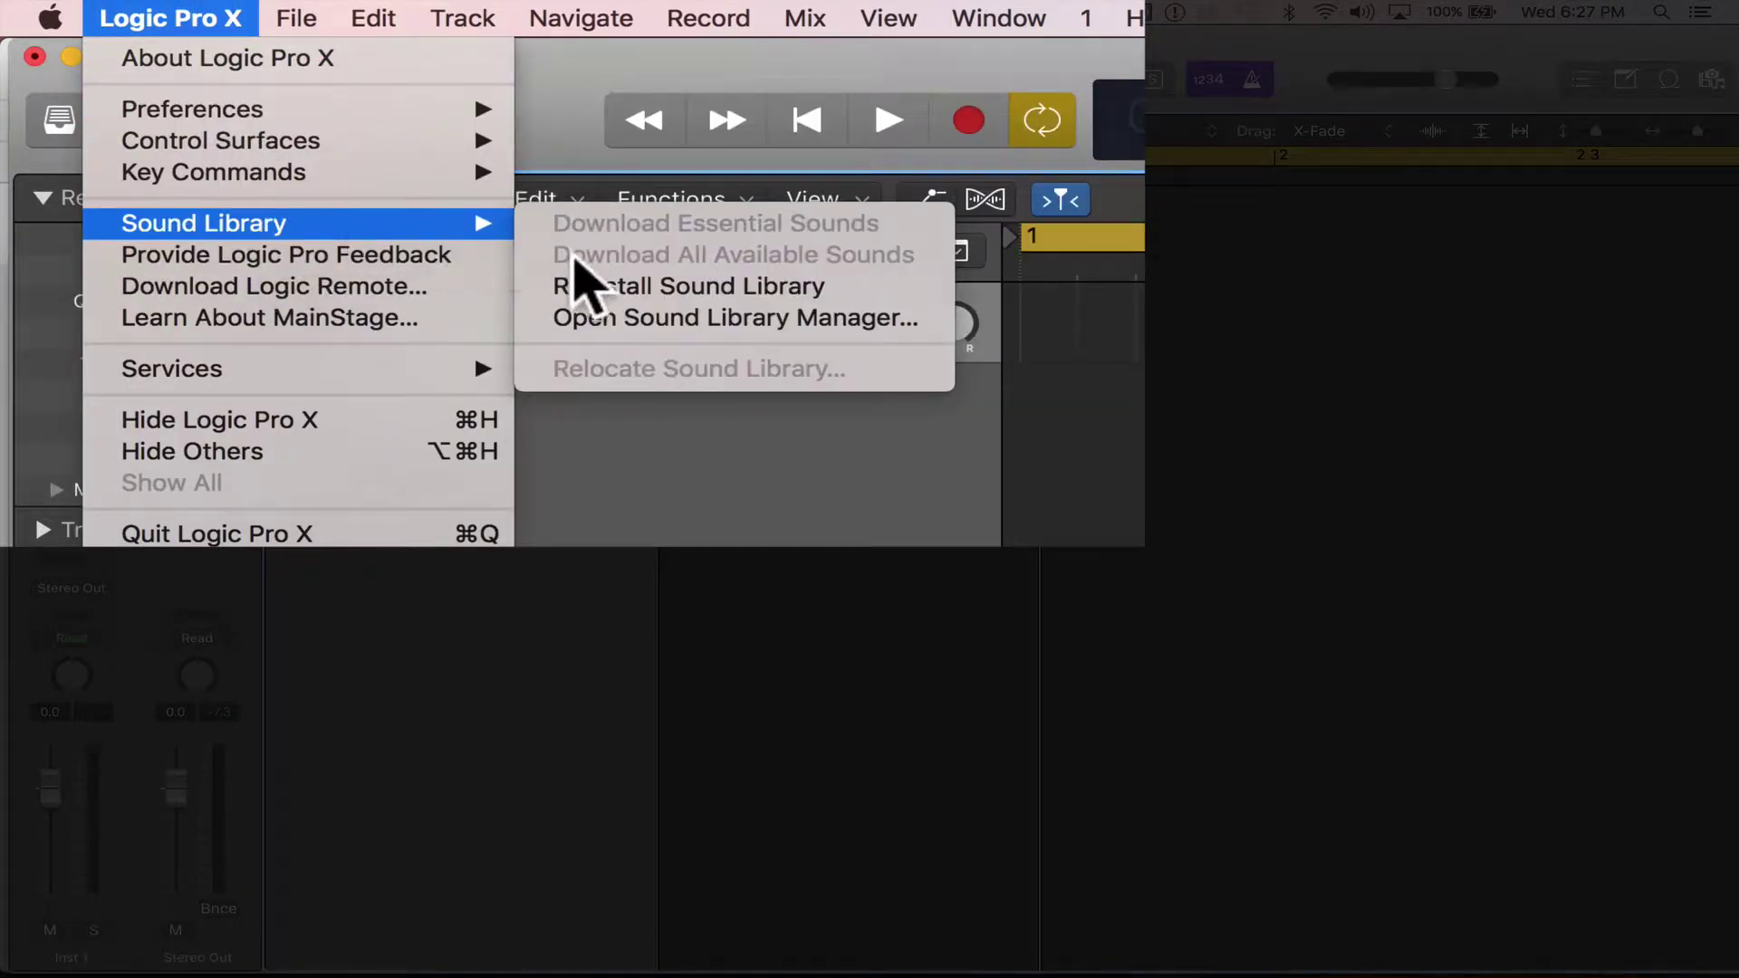
click(603, 317)
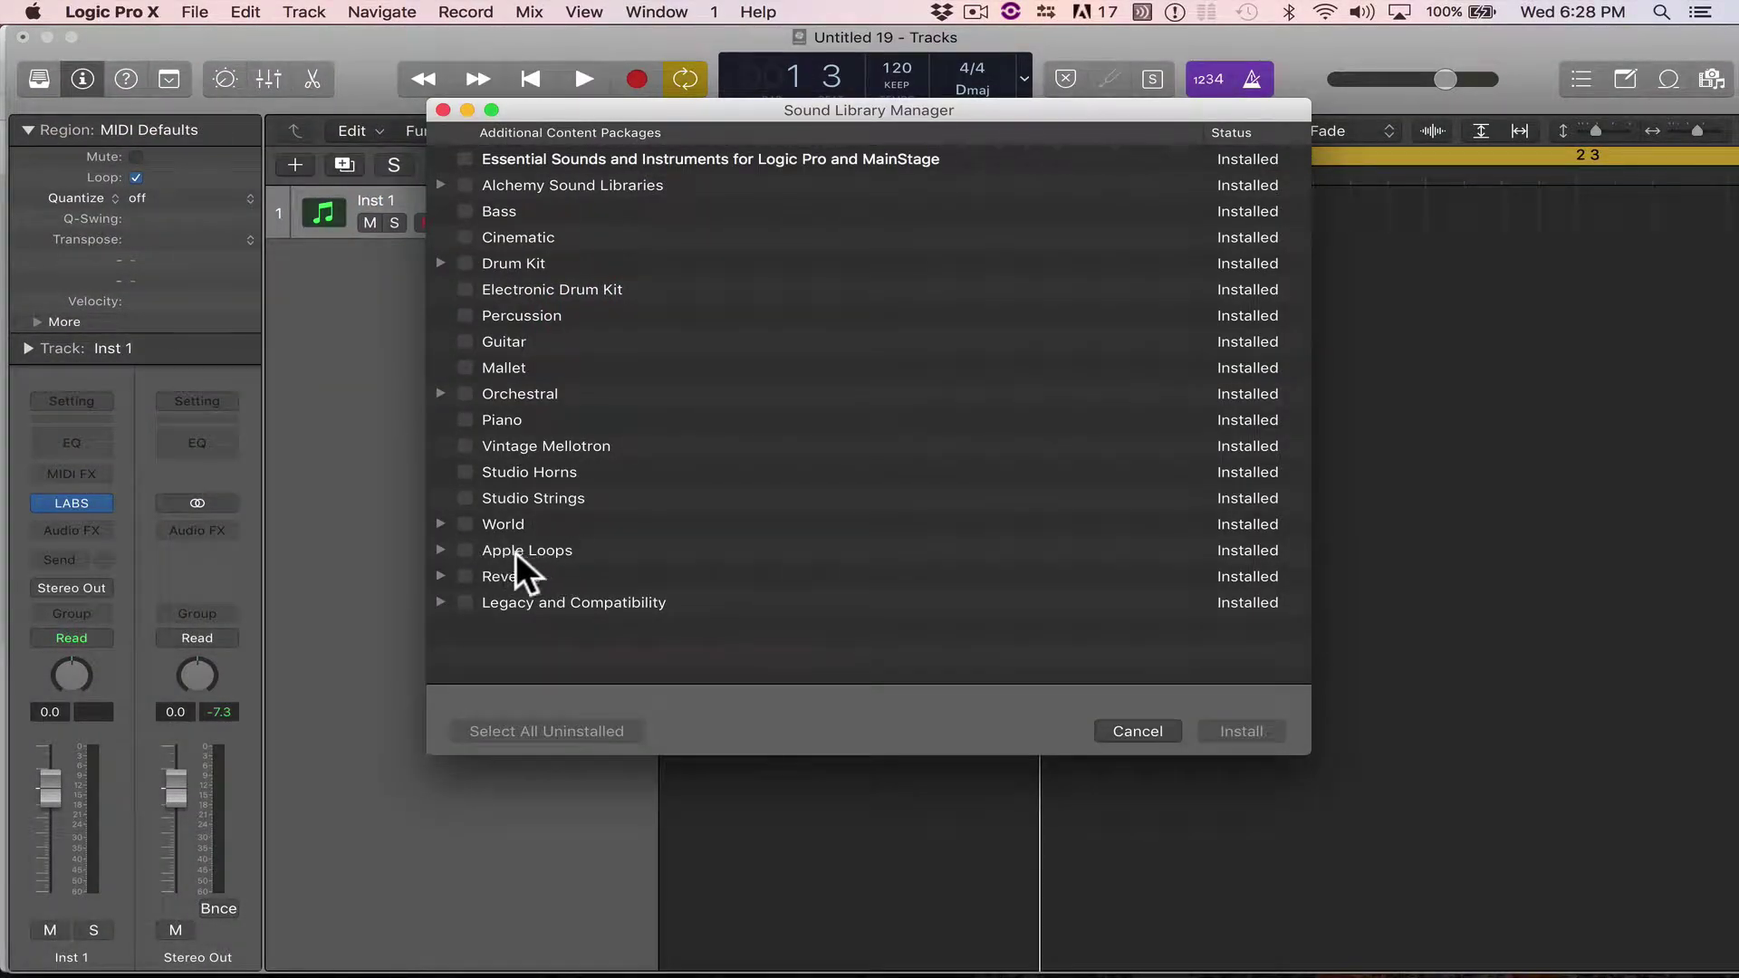
click(444, 549)
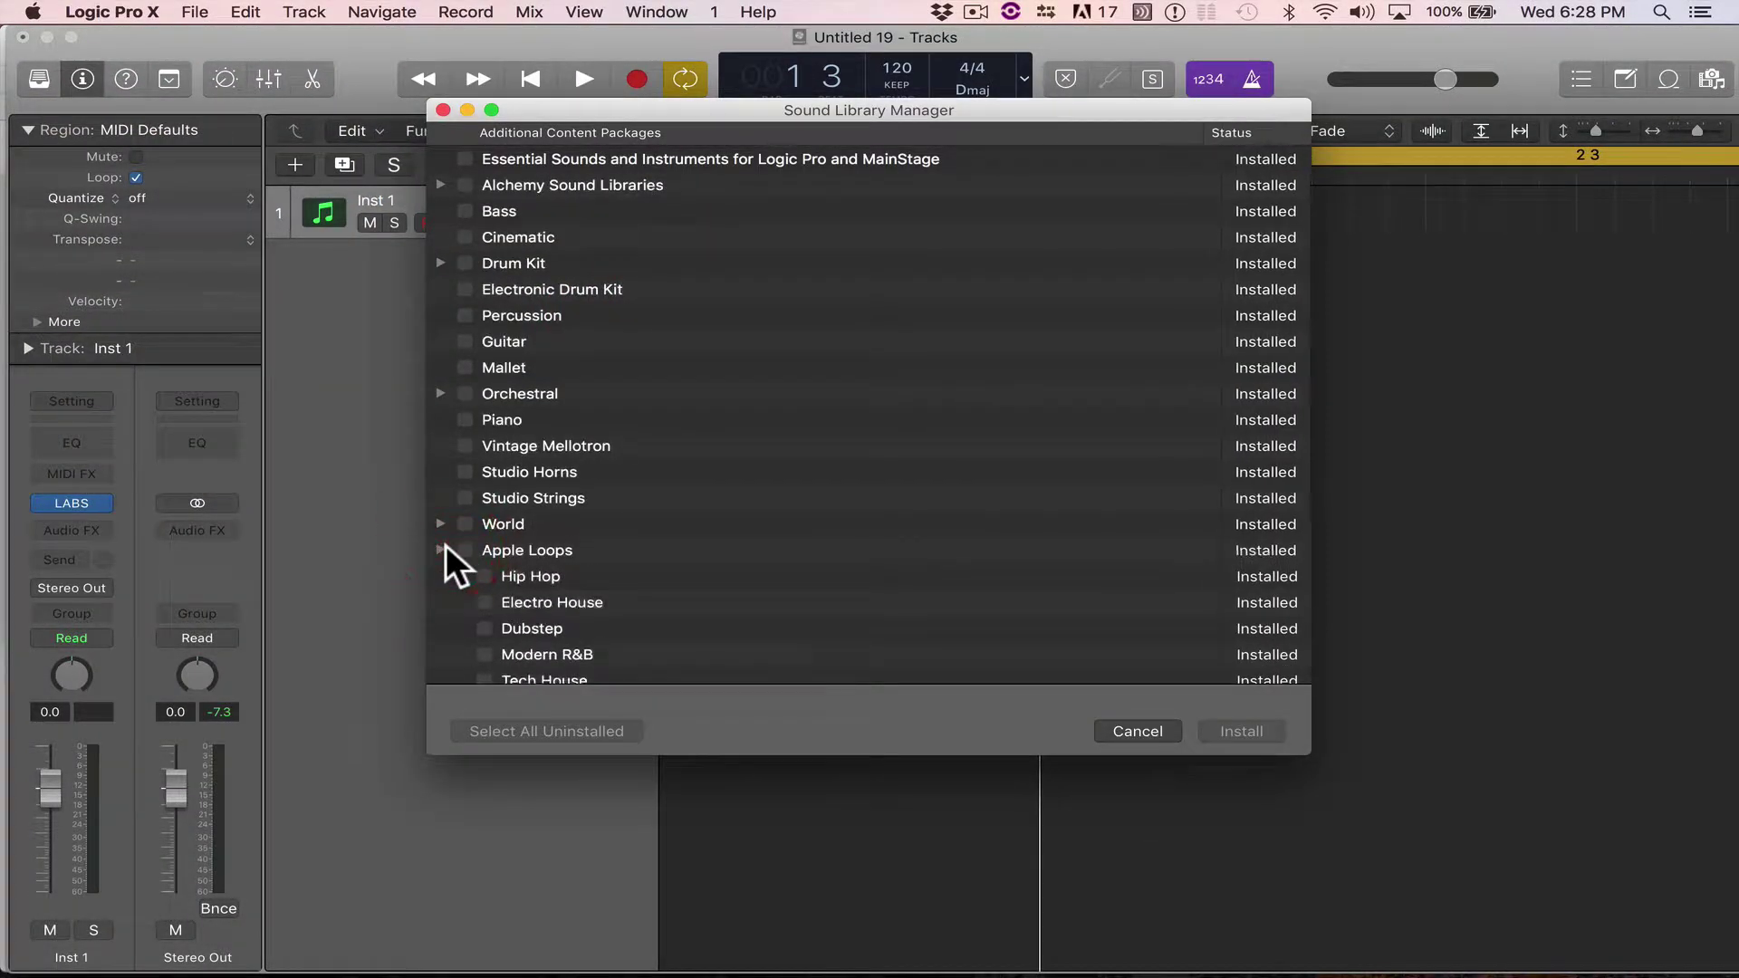
click(444, 548)
click(443, 109)
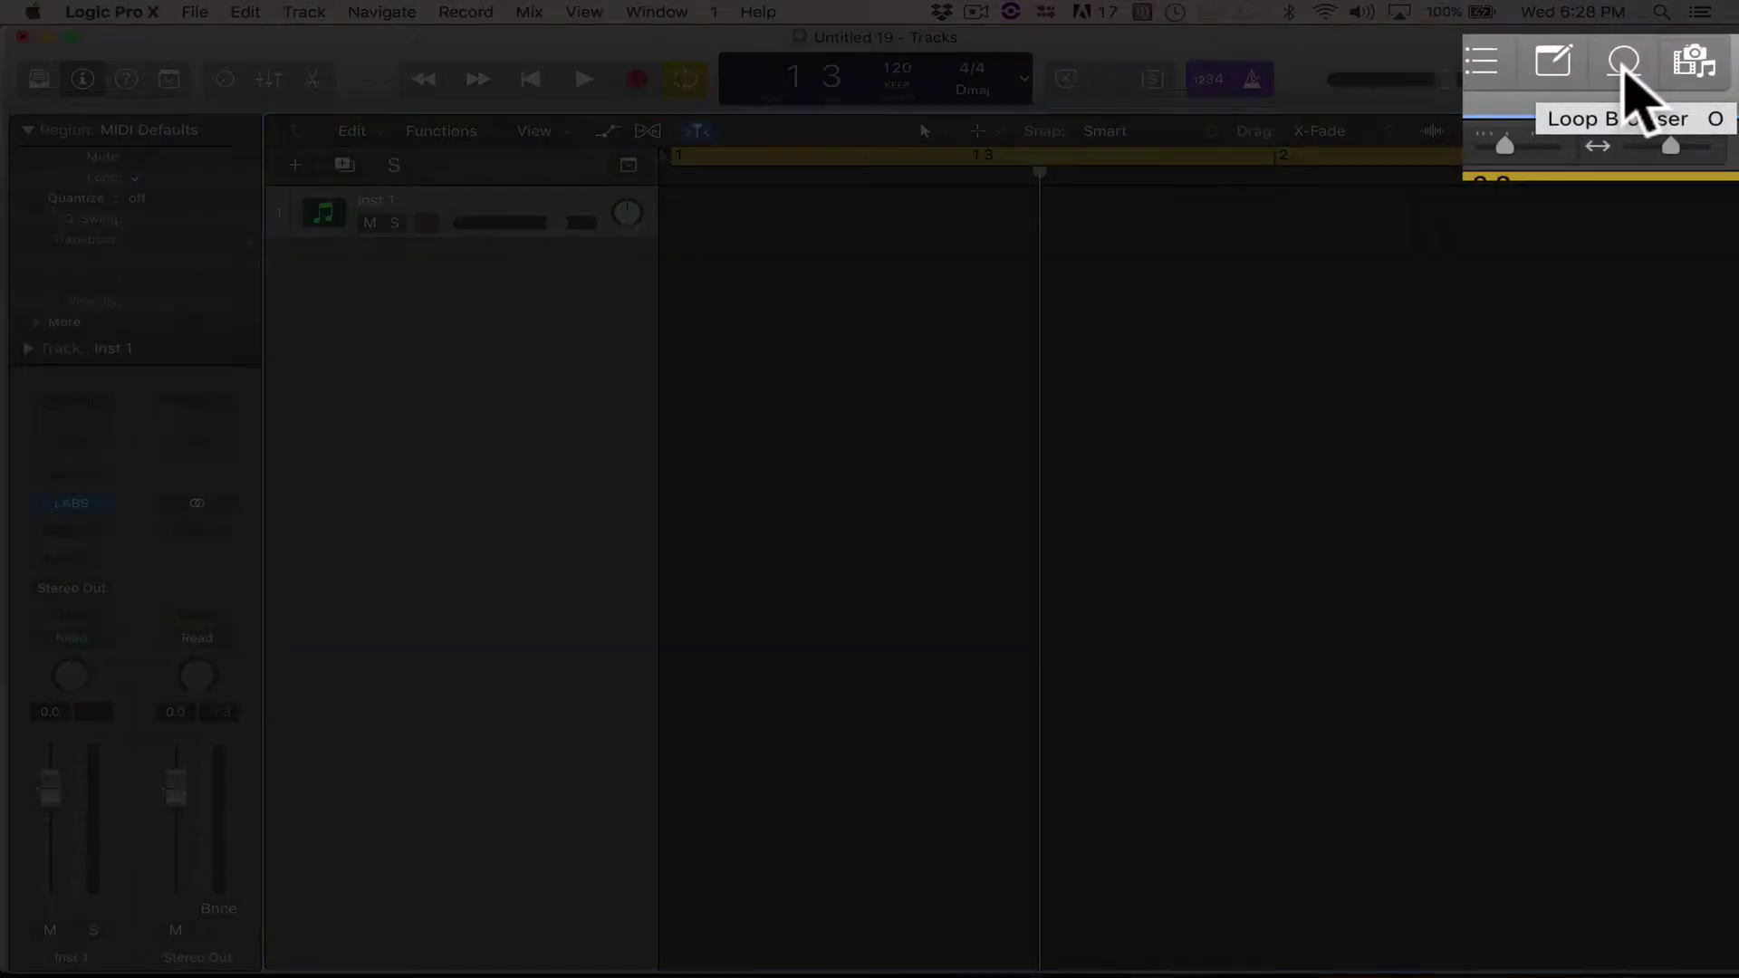
Open the Loop Browser, preview the 70s Street Drumset 05 loop at a raised volume, and add it at bar 1 on a new track.
click(1624, 65)
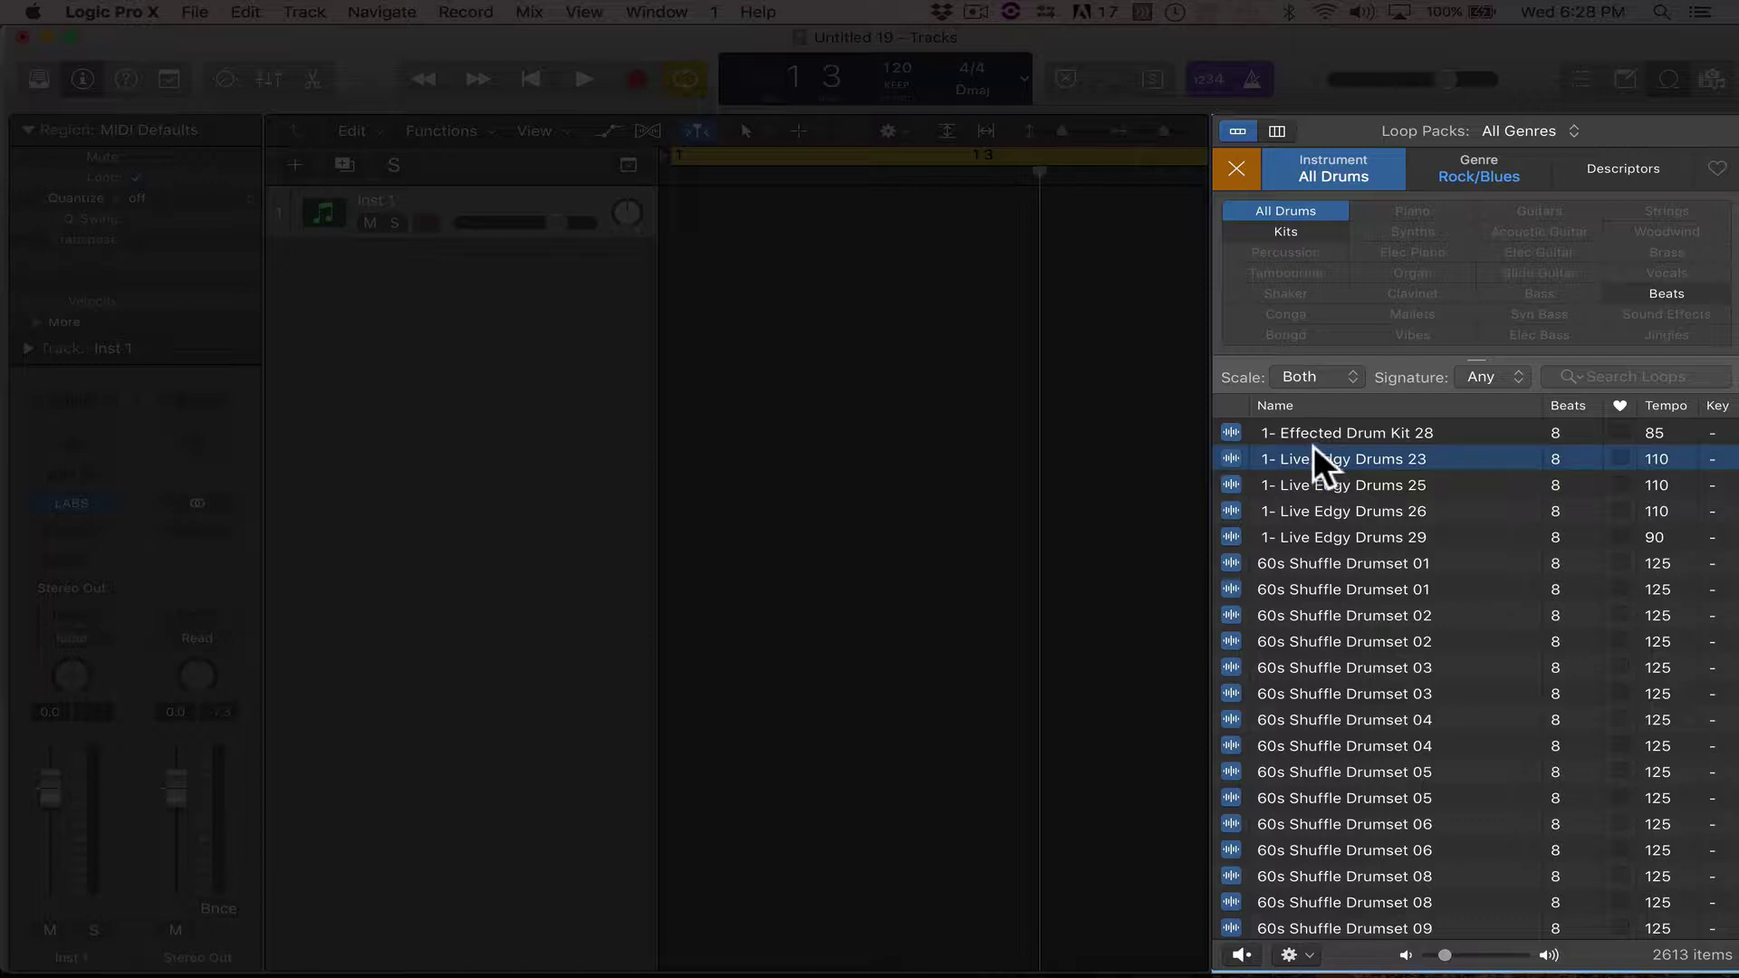
scroll(1340, 485, down, 15)
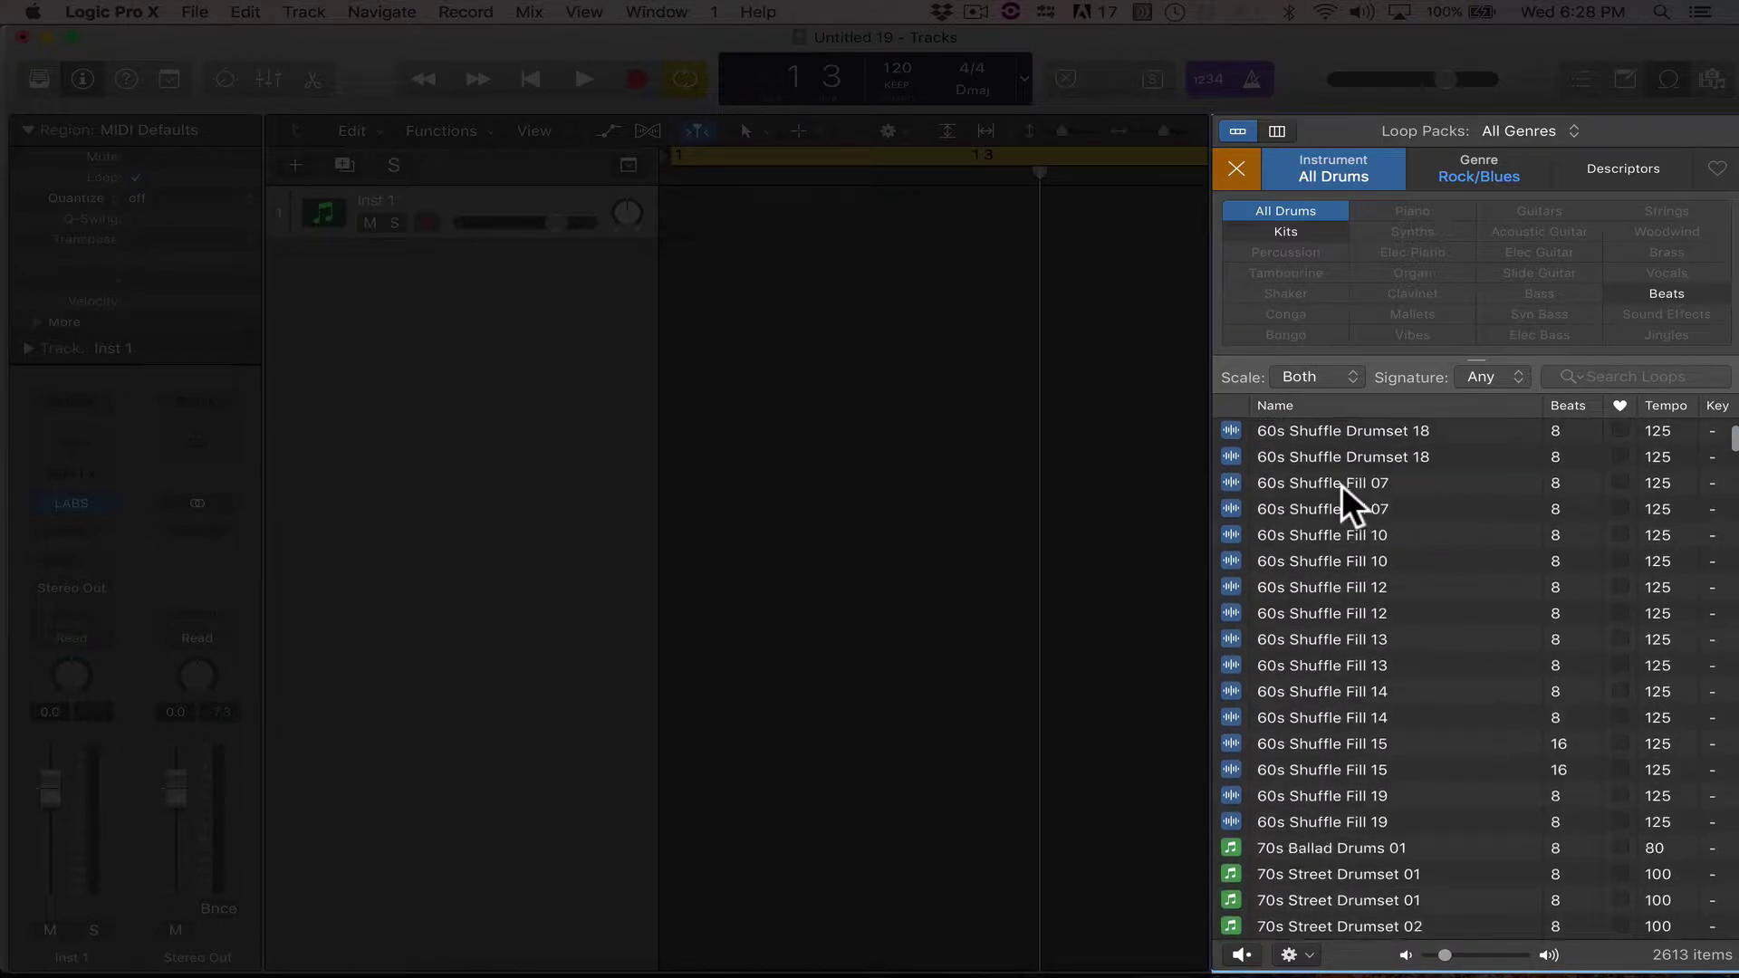
scroll(1341, 486, down, 1)
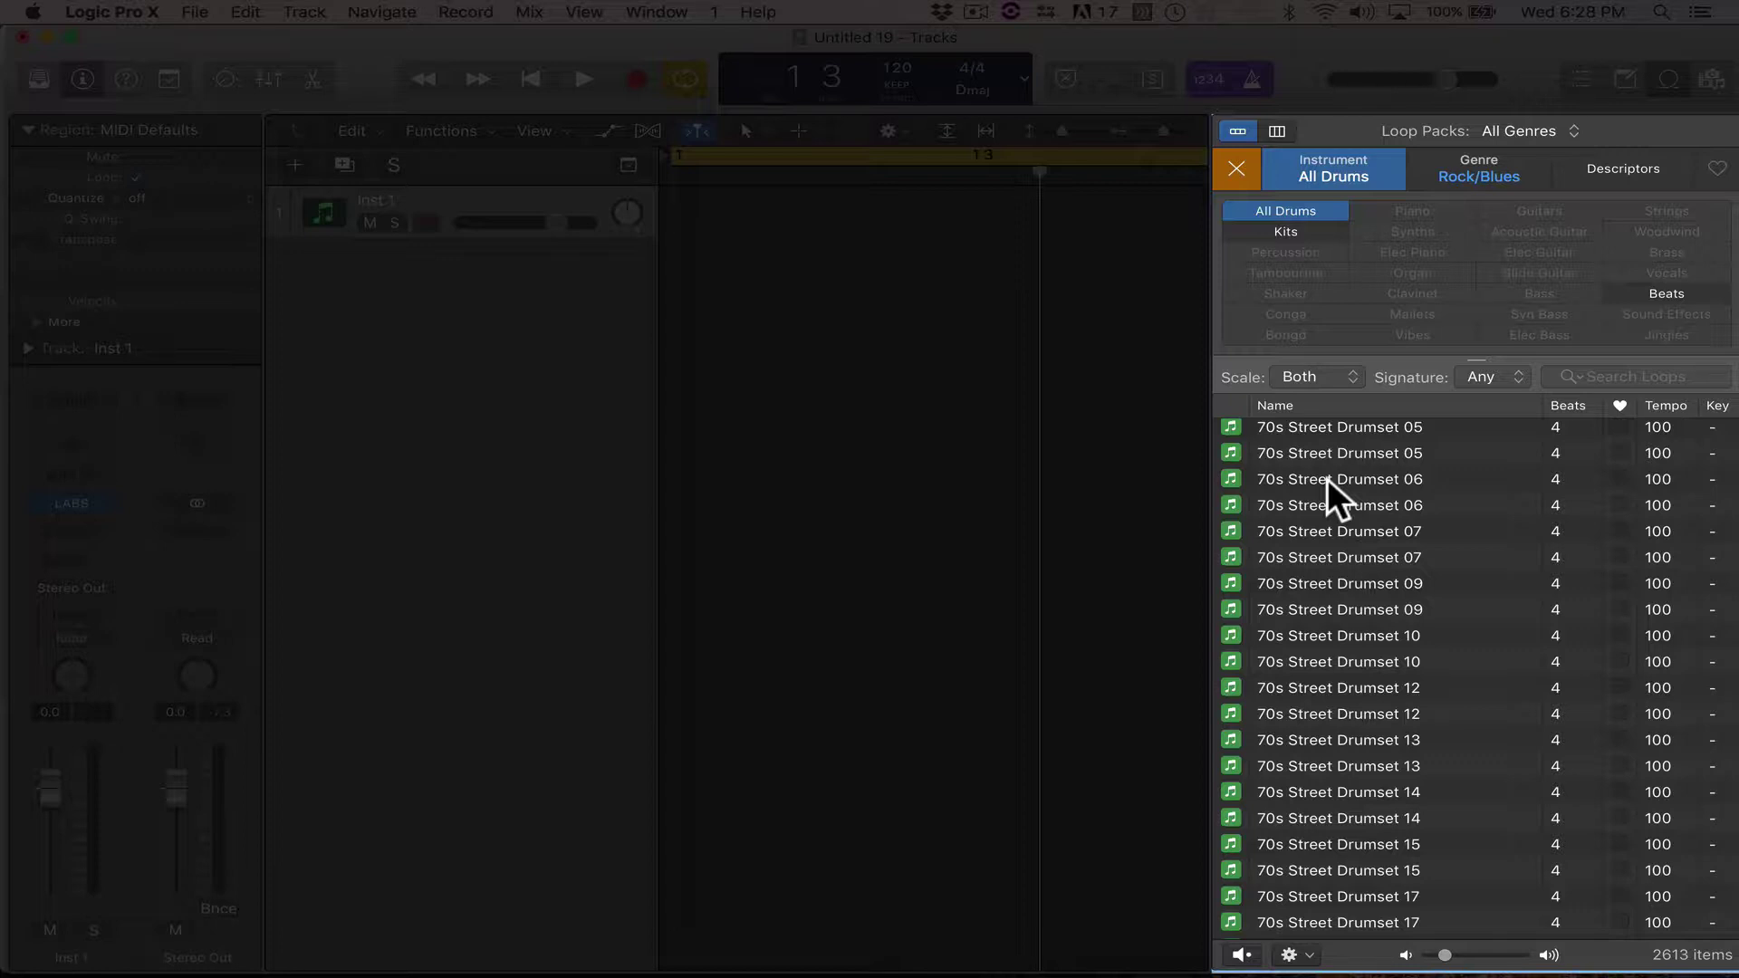
scroll(1331, 473, up, 3)
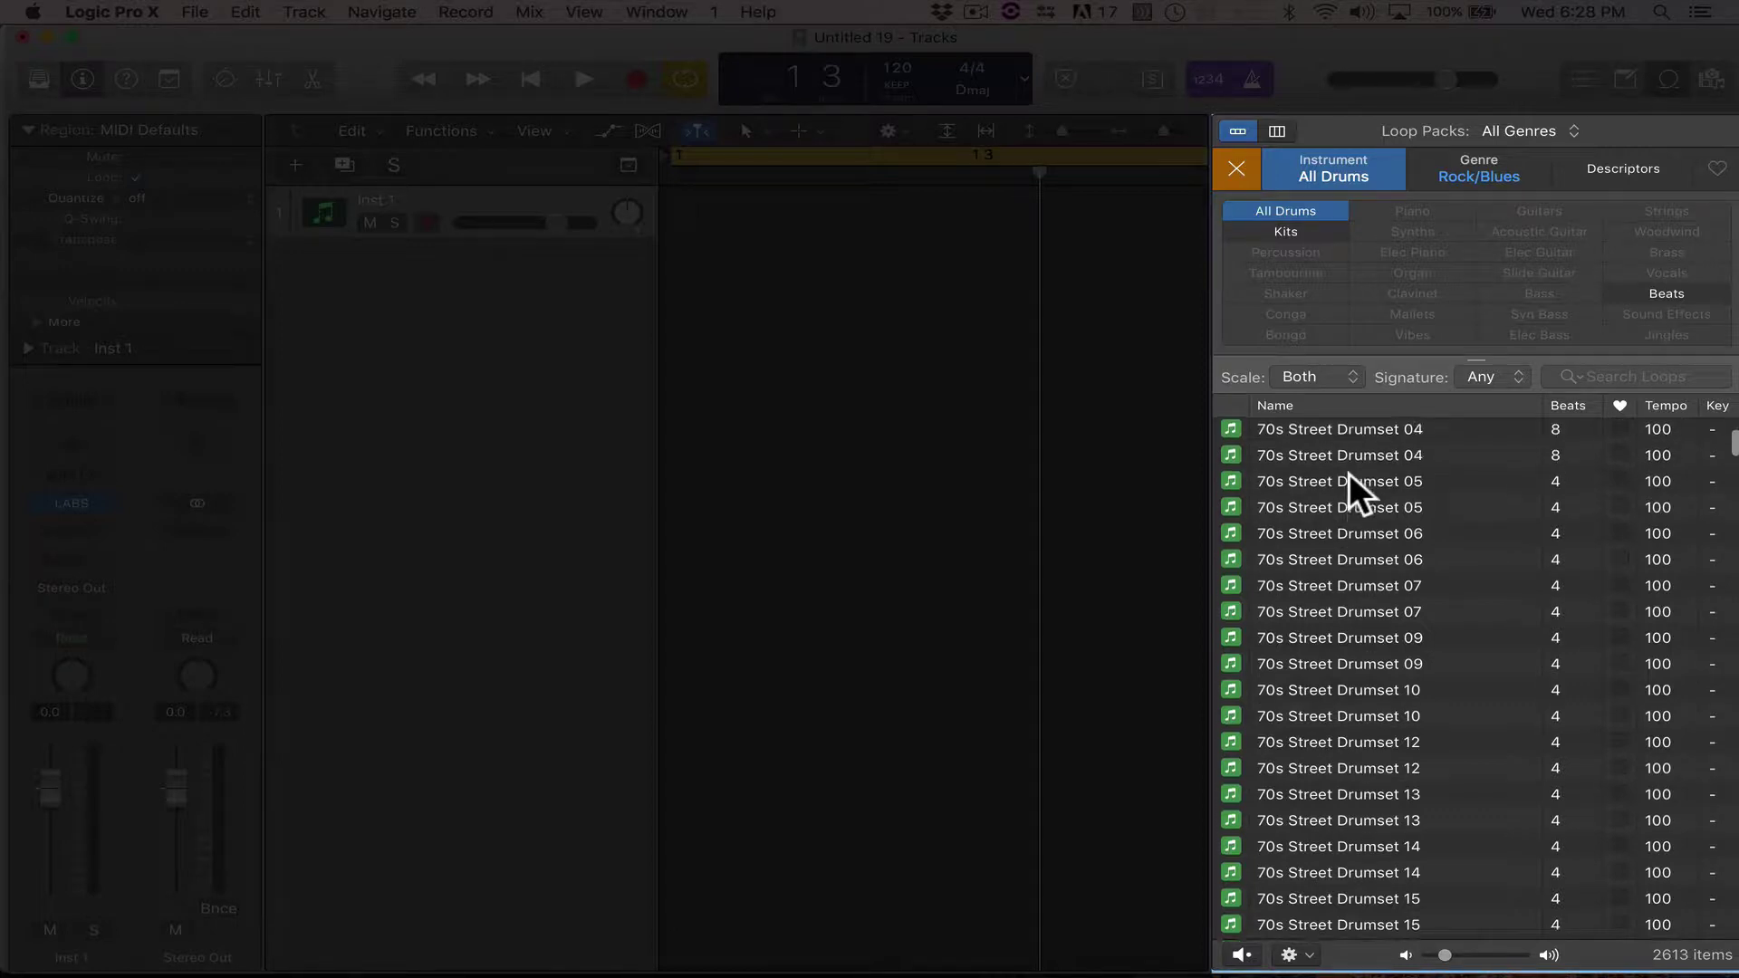
click(1340, 494)
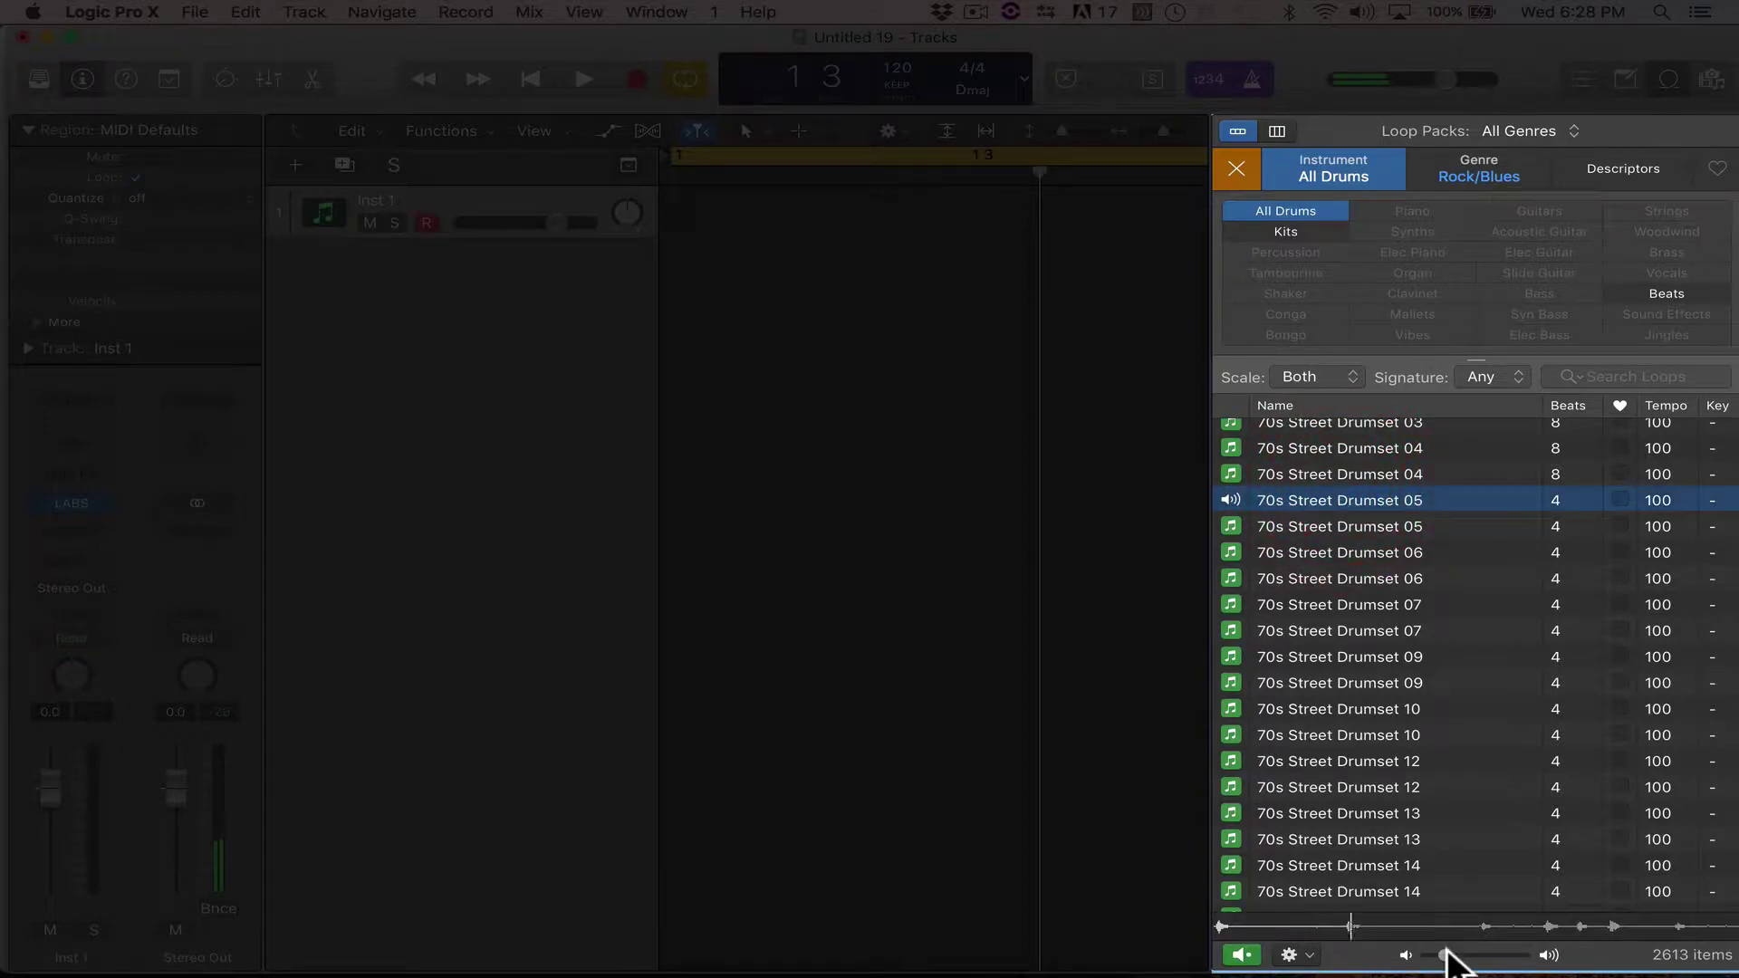
drag(1447, 954, 1478, 953)
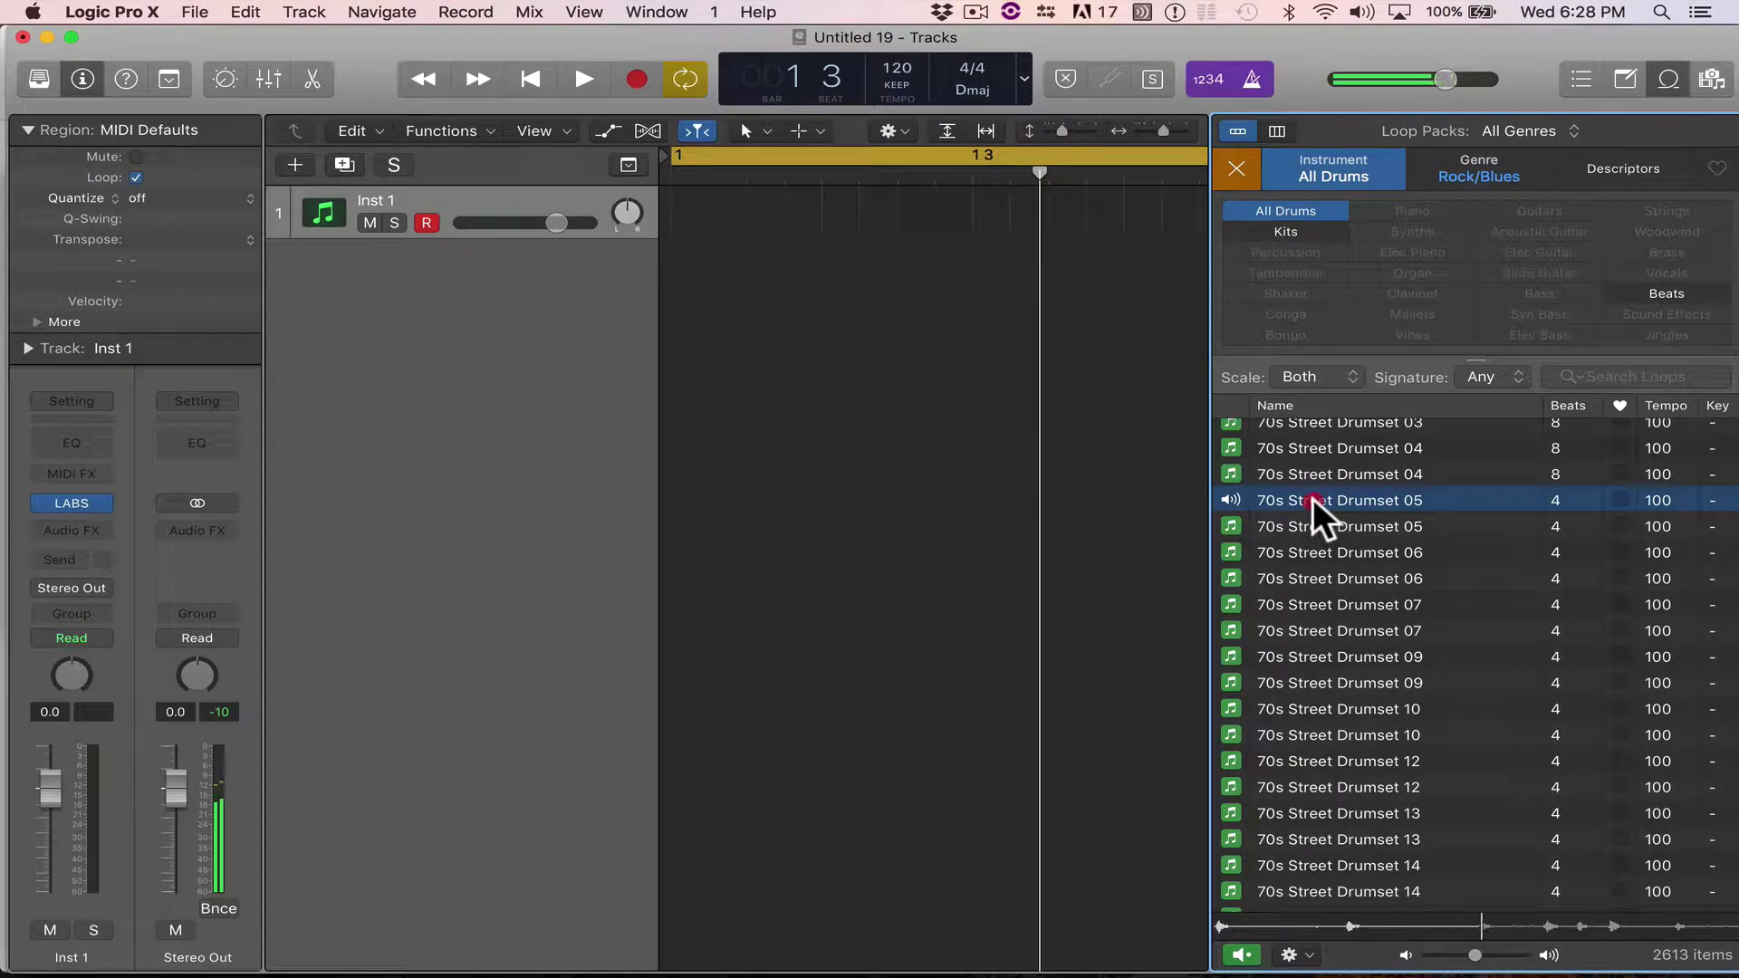
drag(1319, 505, 722, 372)
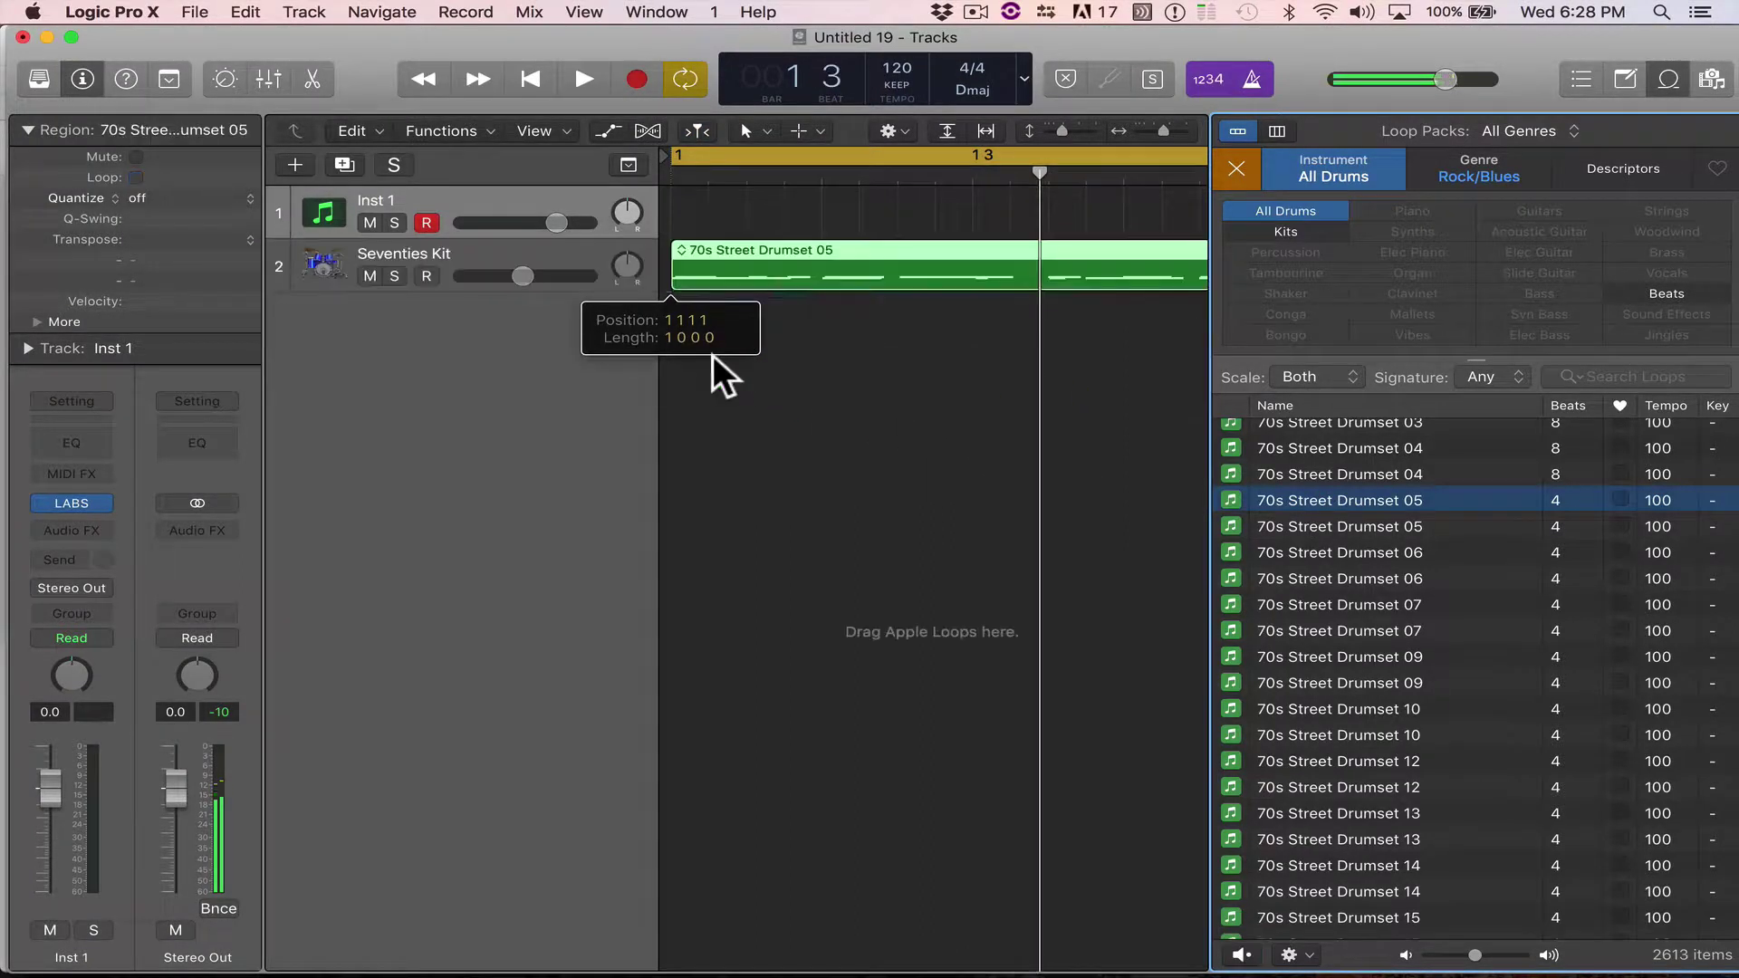
Select the Seventies Kit track and play a few of its drum sounds with Musical Typing.
click(560, 261)
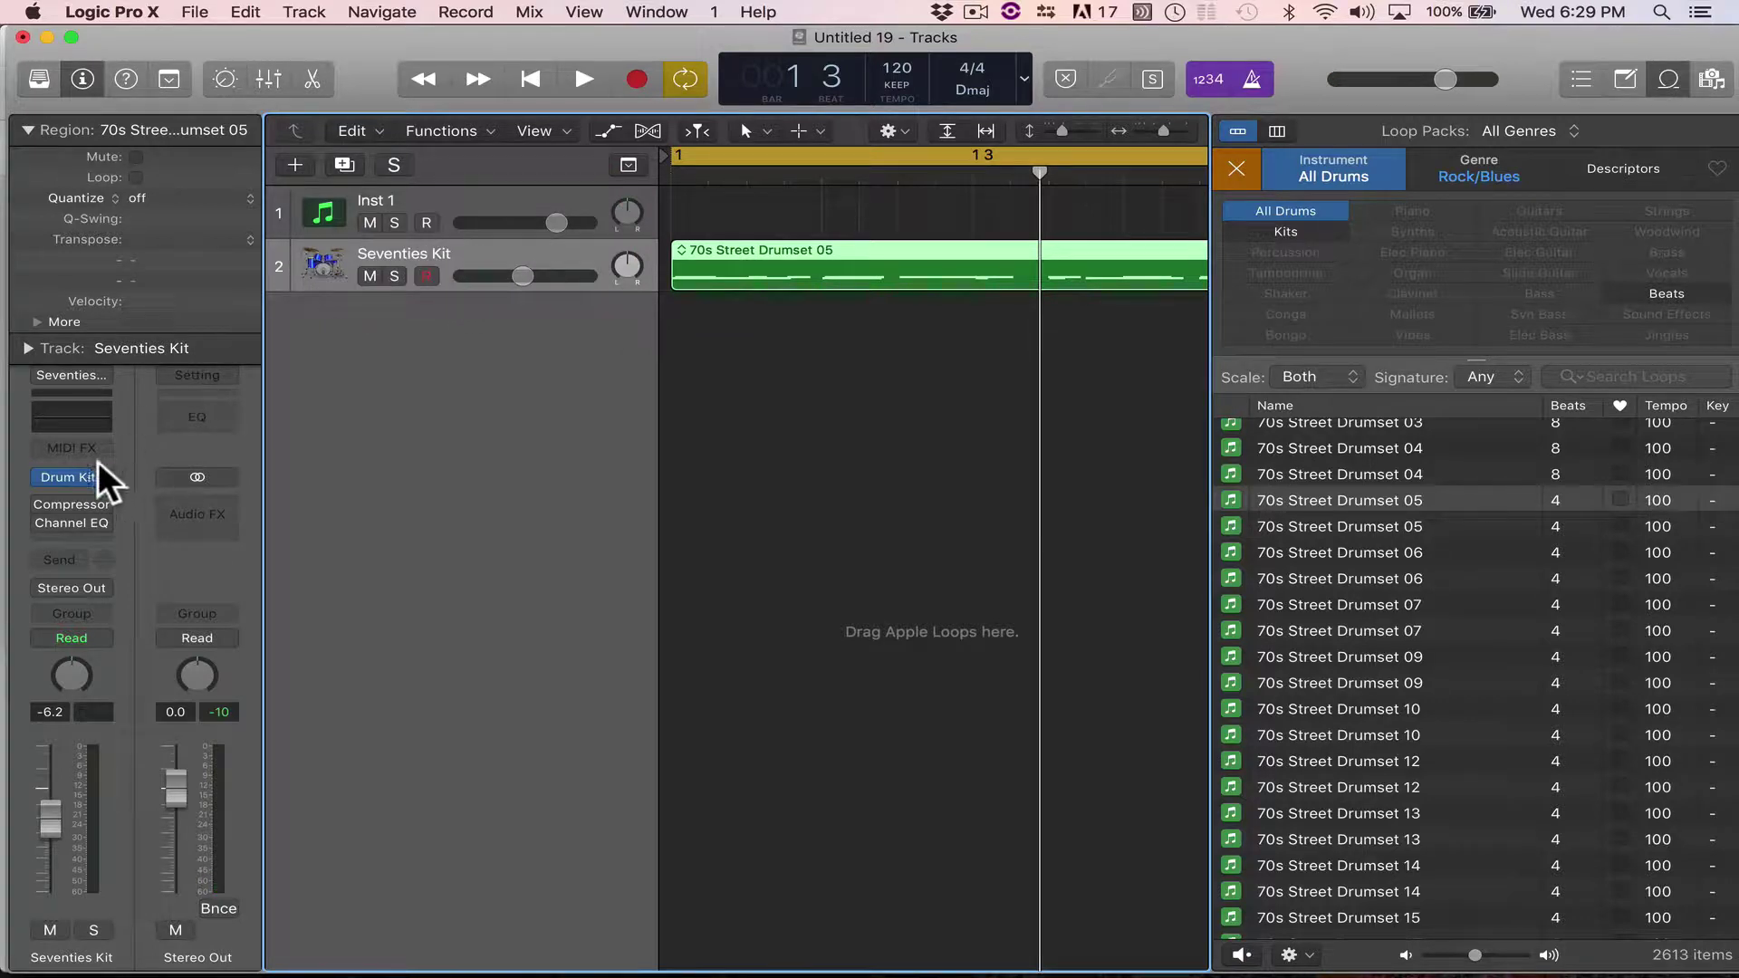
key(super+k)
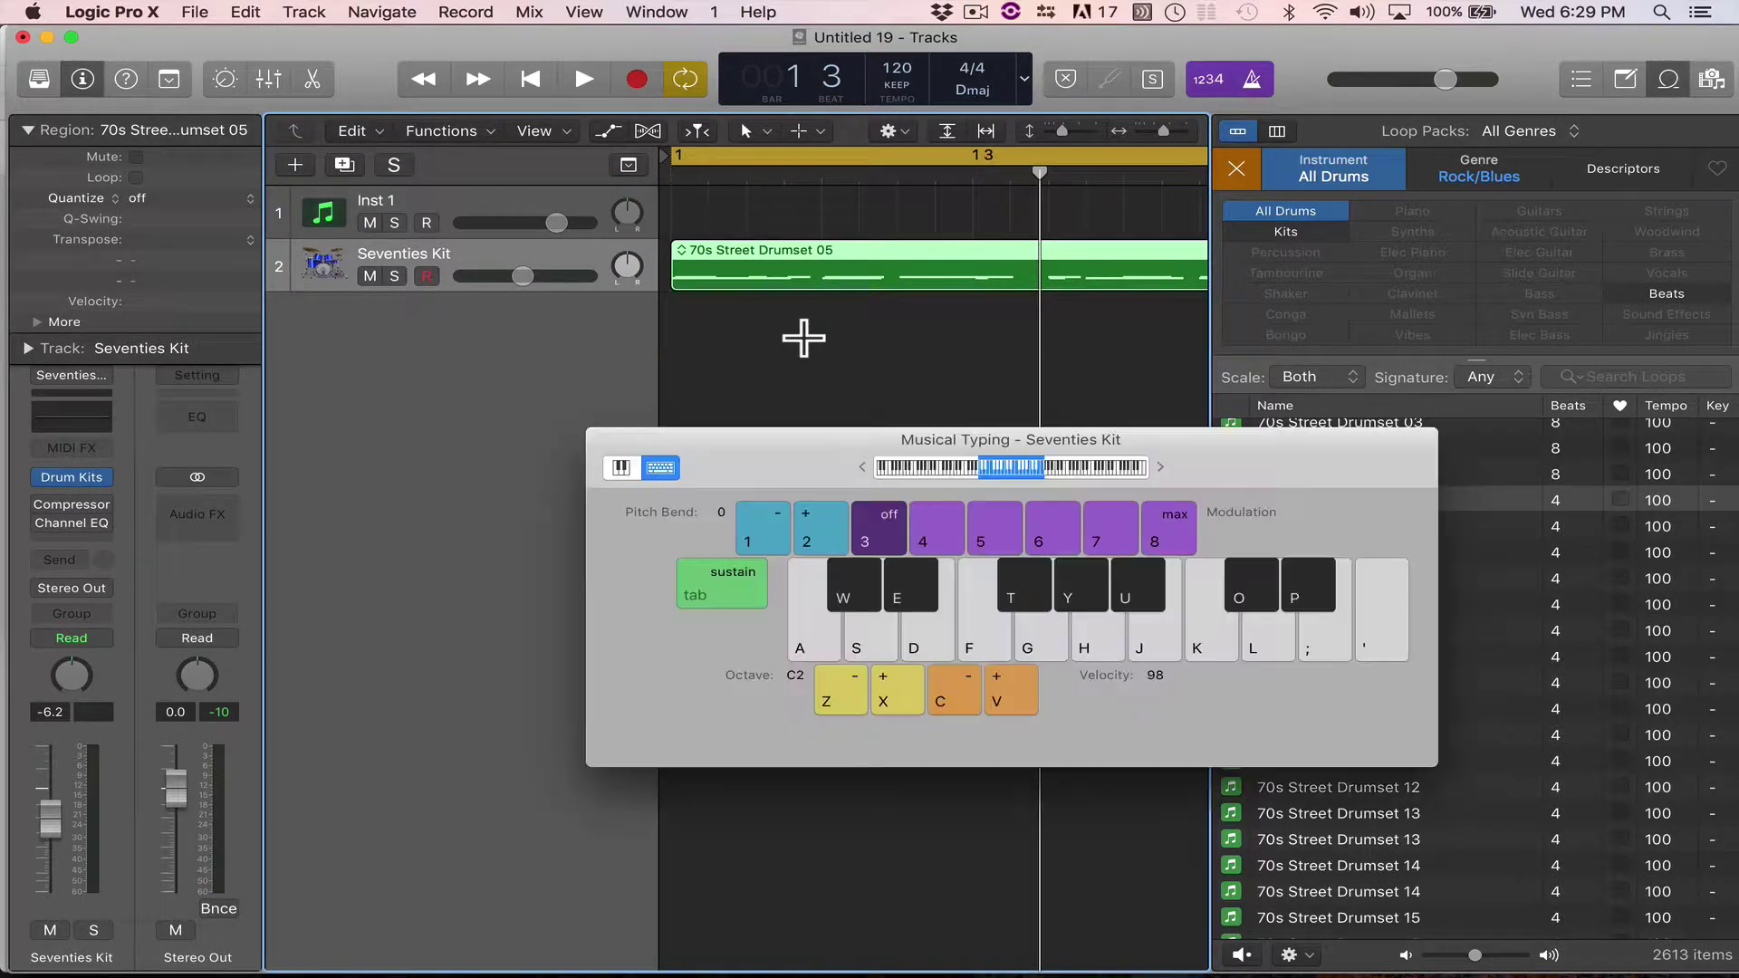
key(f)
key(d)
key(a)
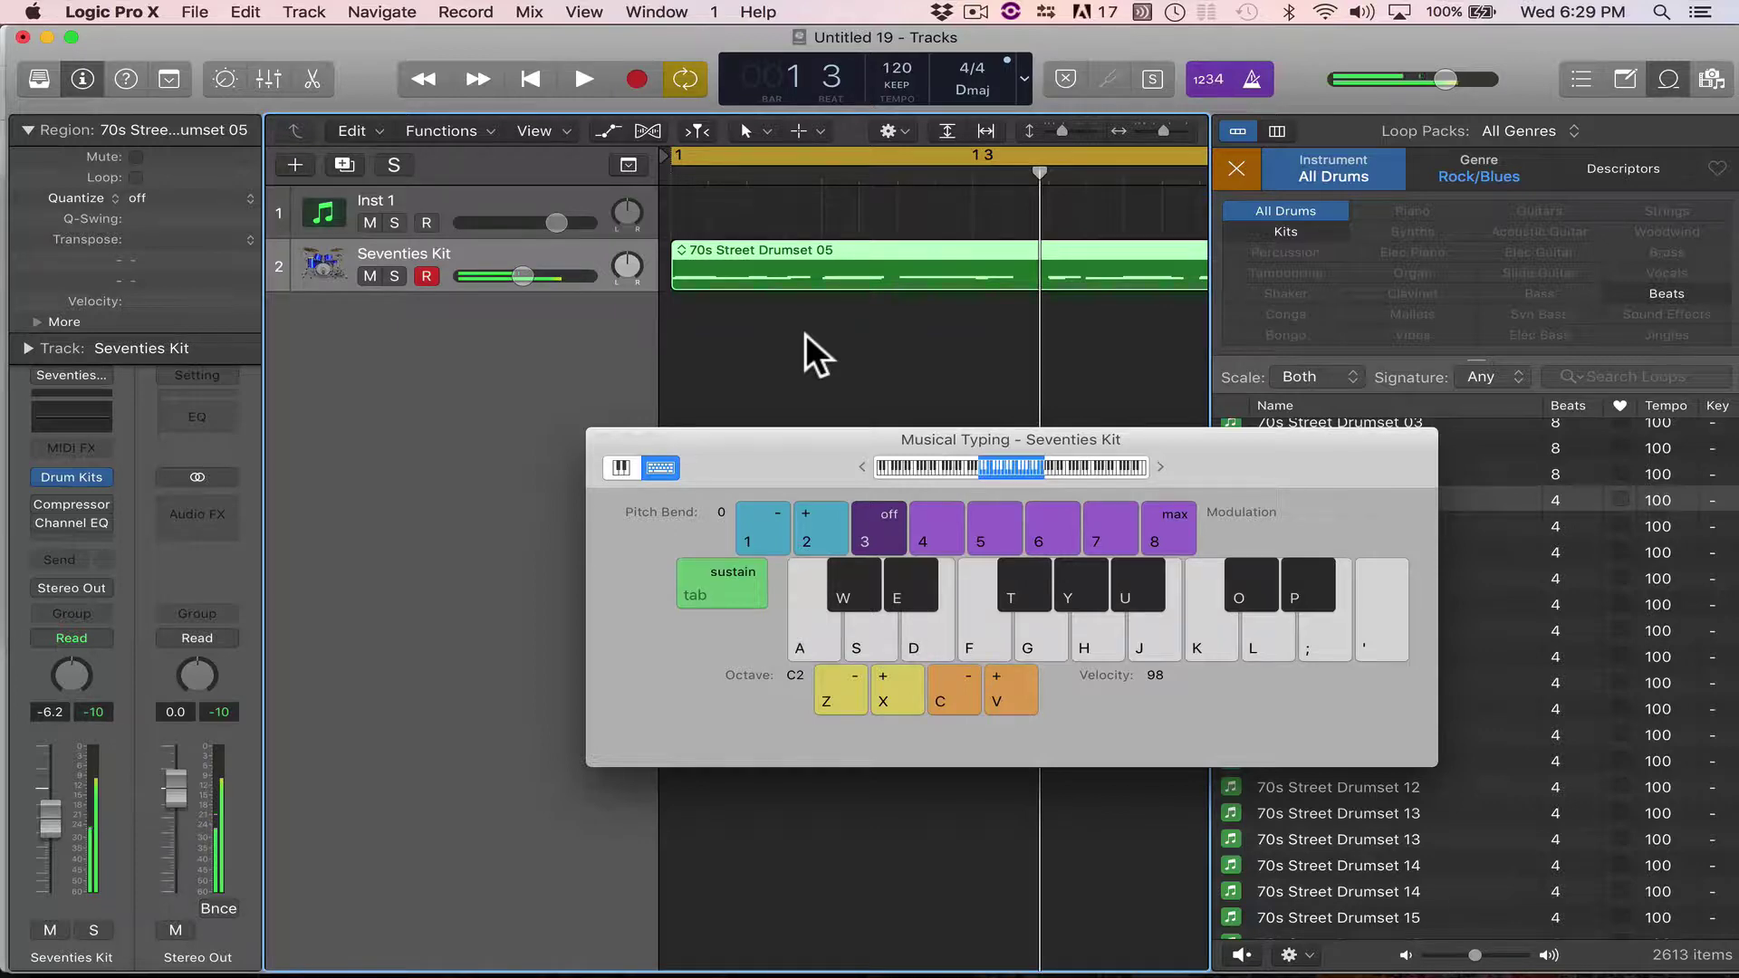
key(super+k)
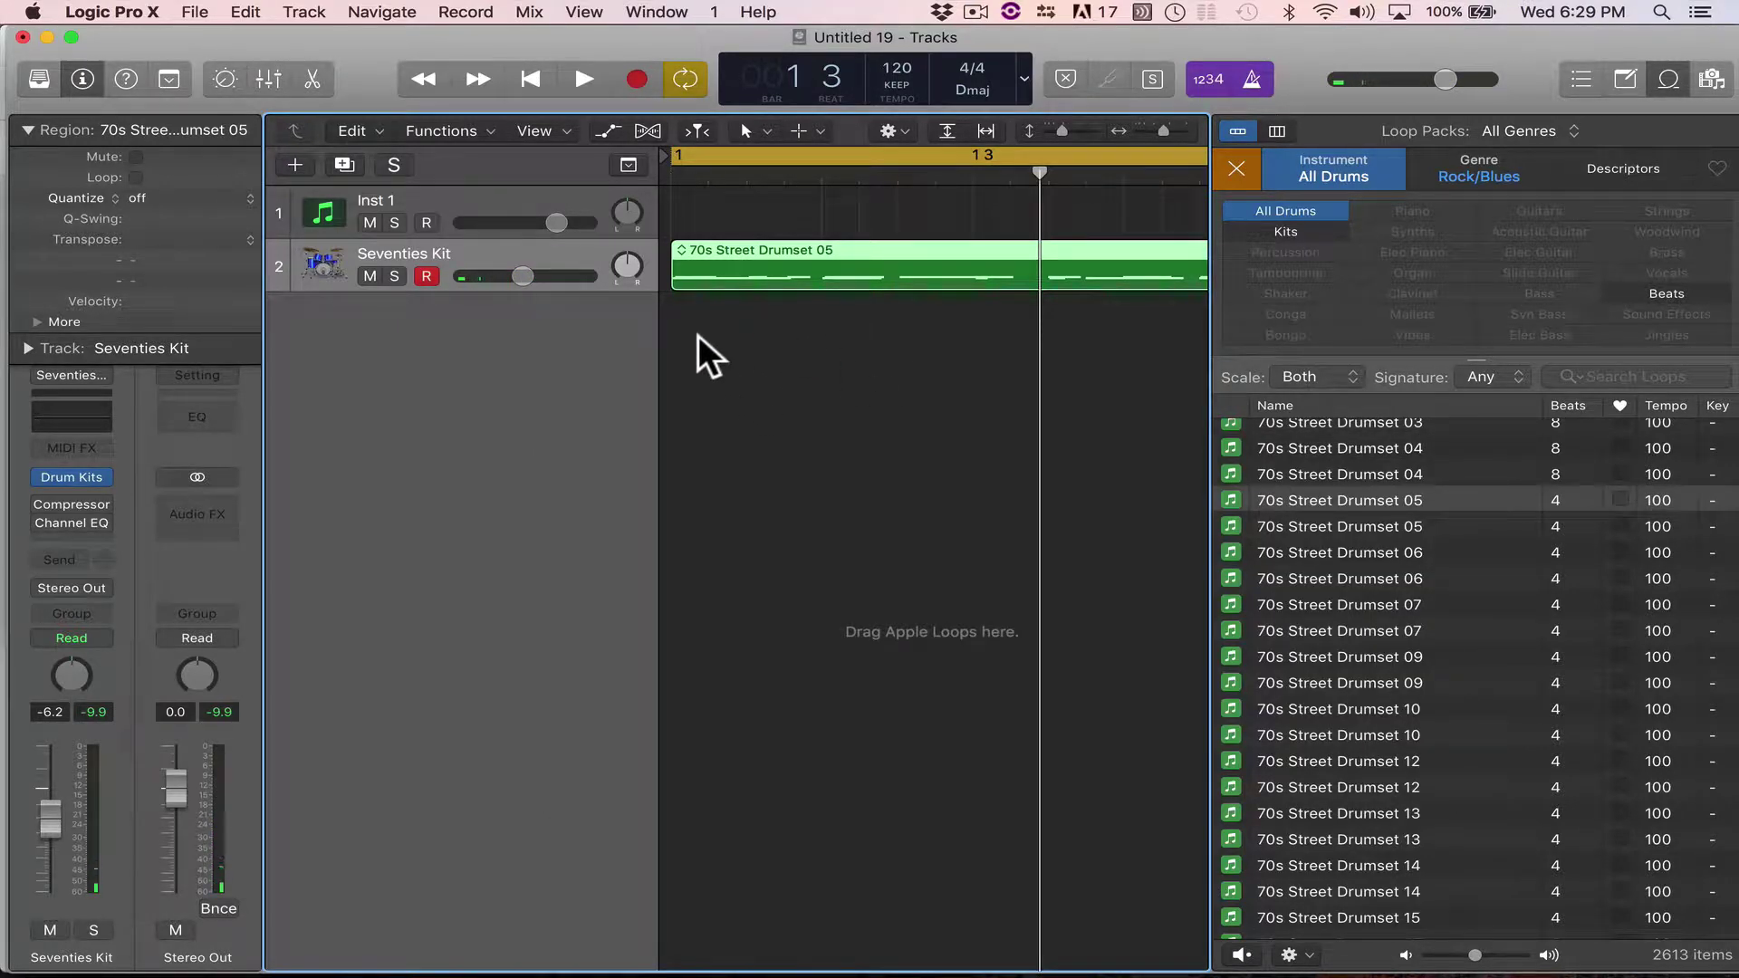
Open the 70s Street Drumset 05 region in the Piano Roll, play it back, and turn cycle mode off.
double_click(759, 271)
key(space)
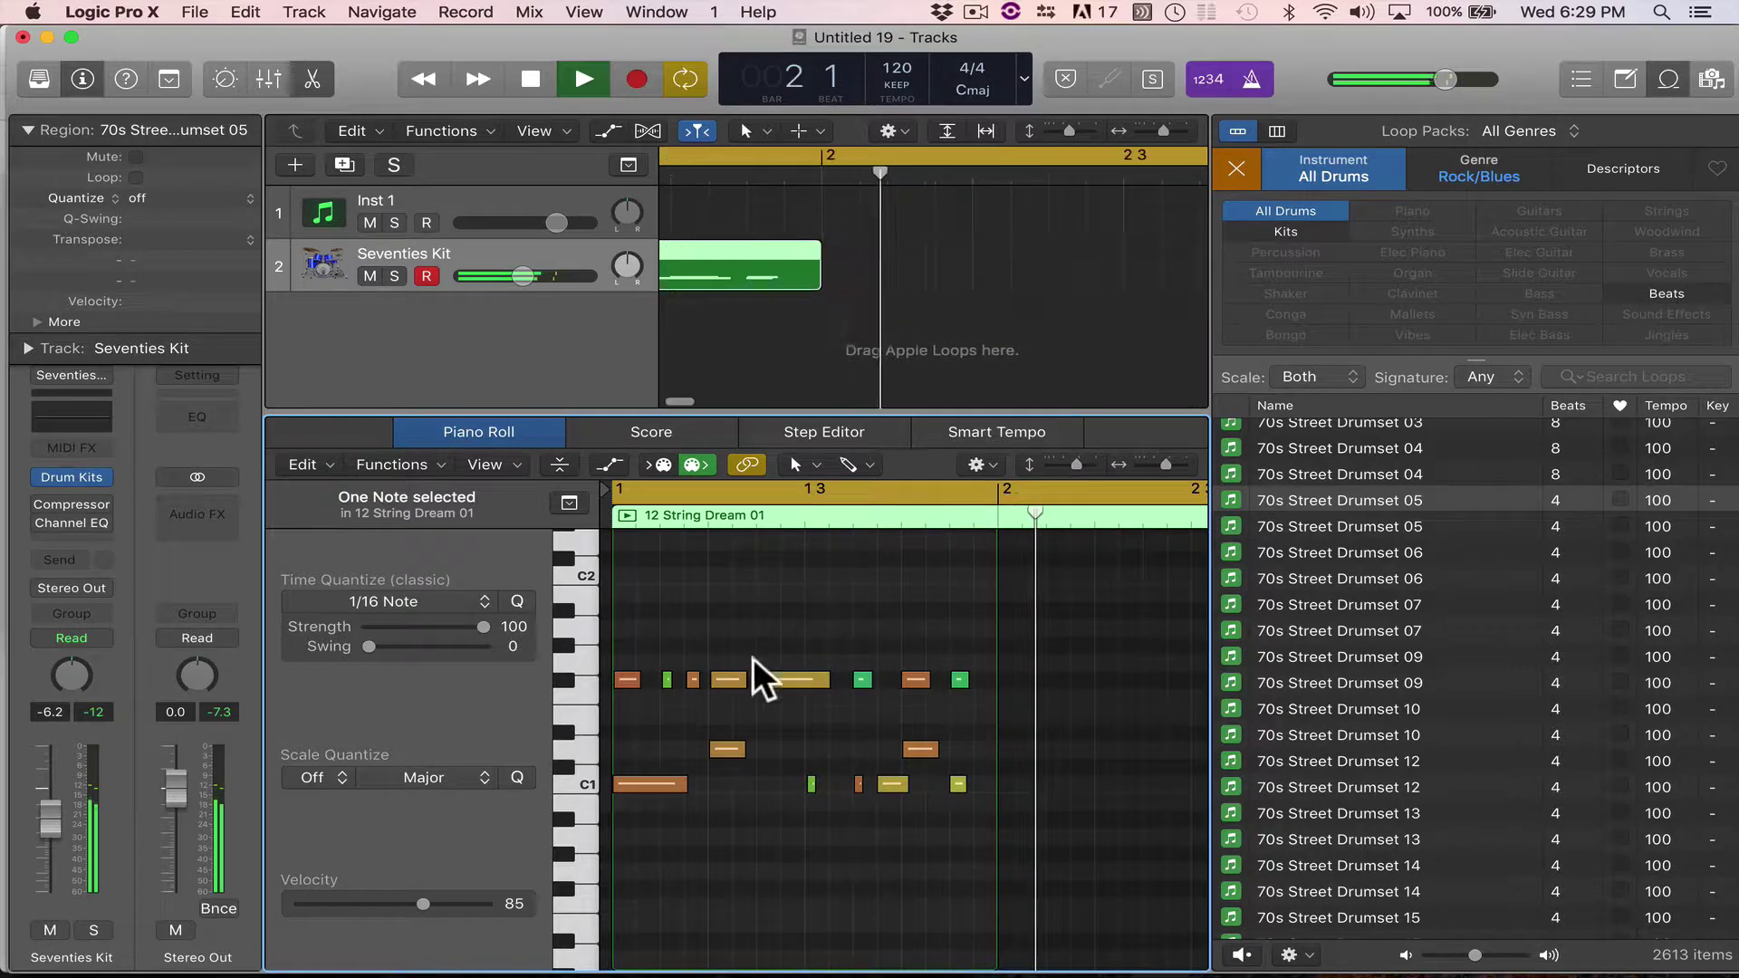
key(space)
scroll(842, 263, left, 5)
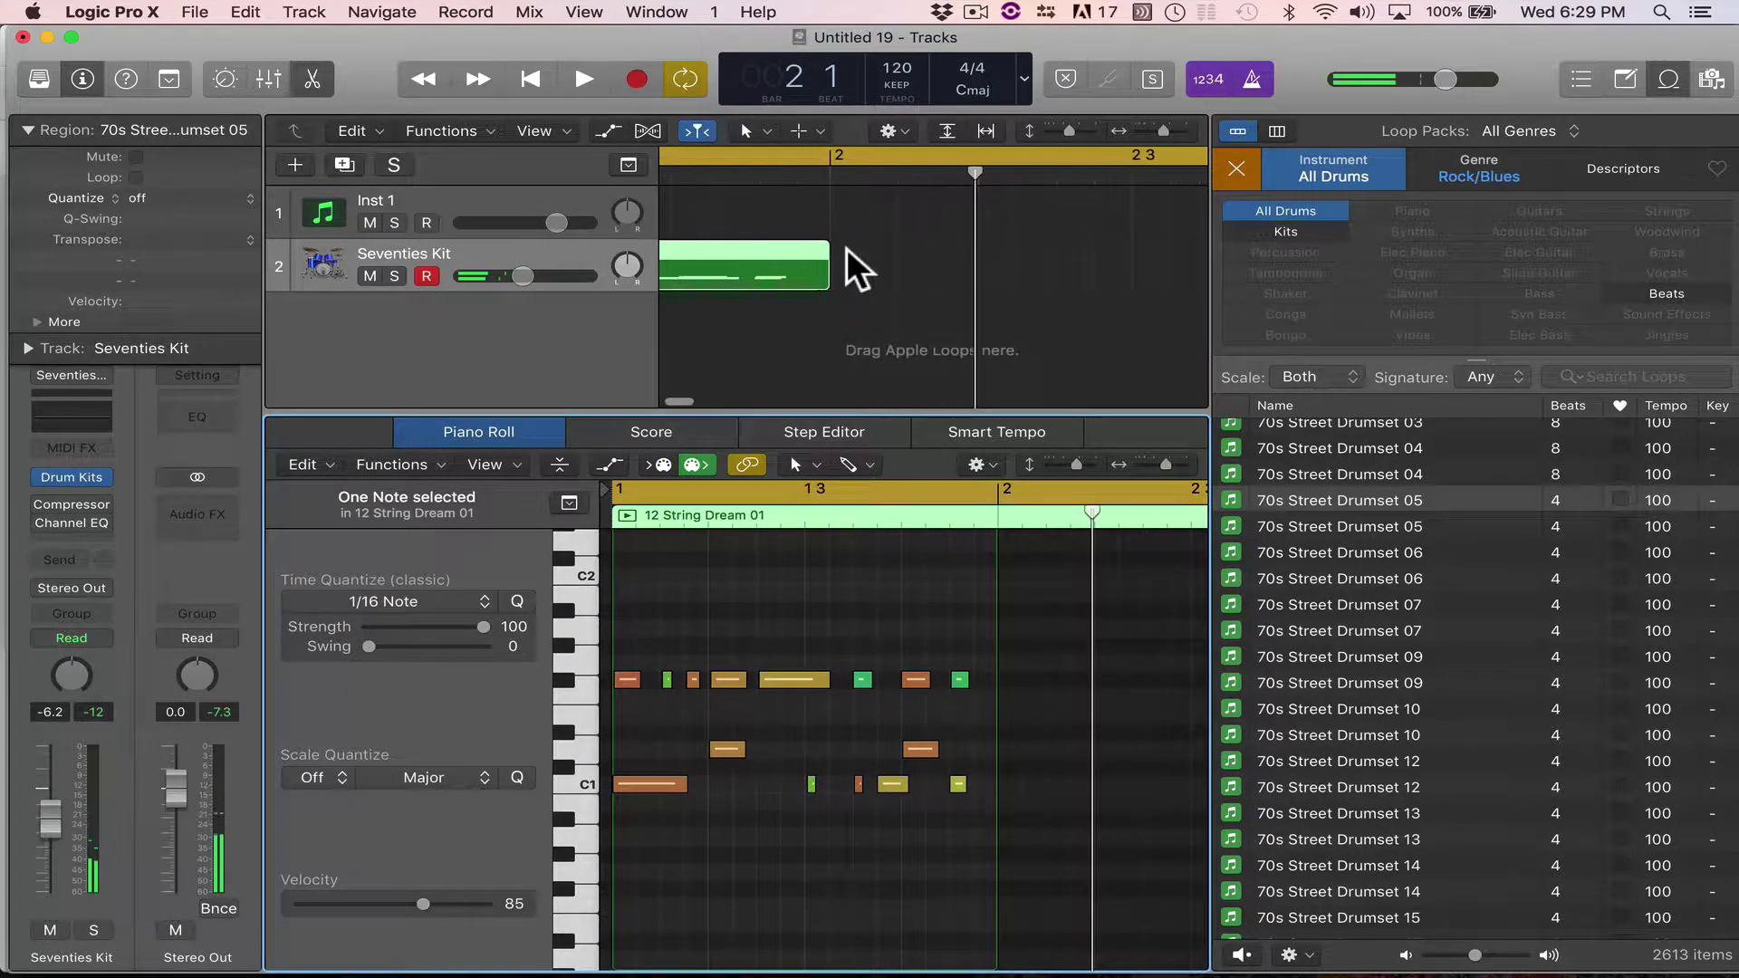
click(855, 154)
scroll(861, 226, left, 3)
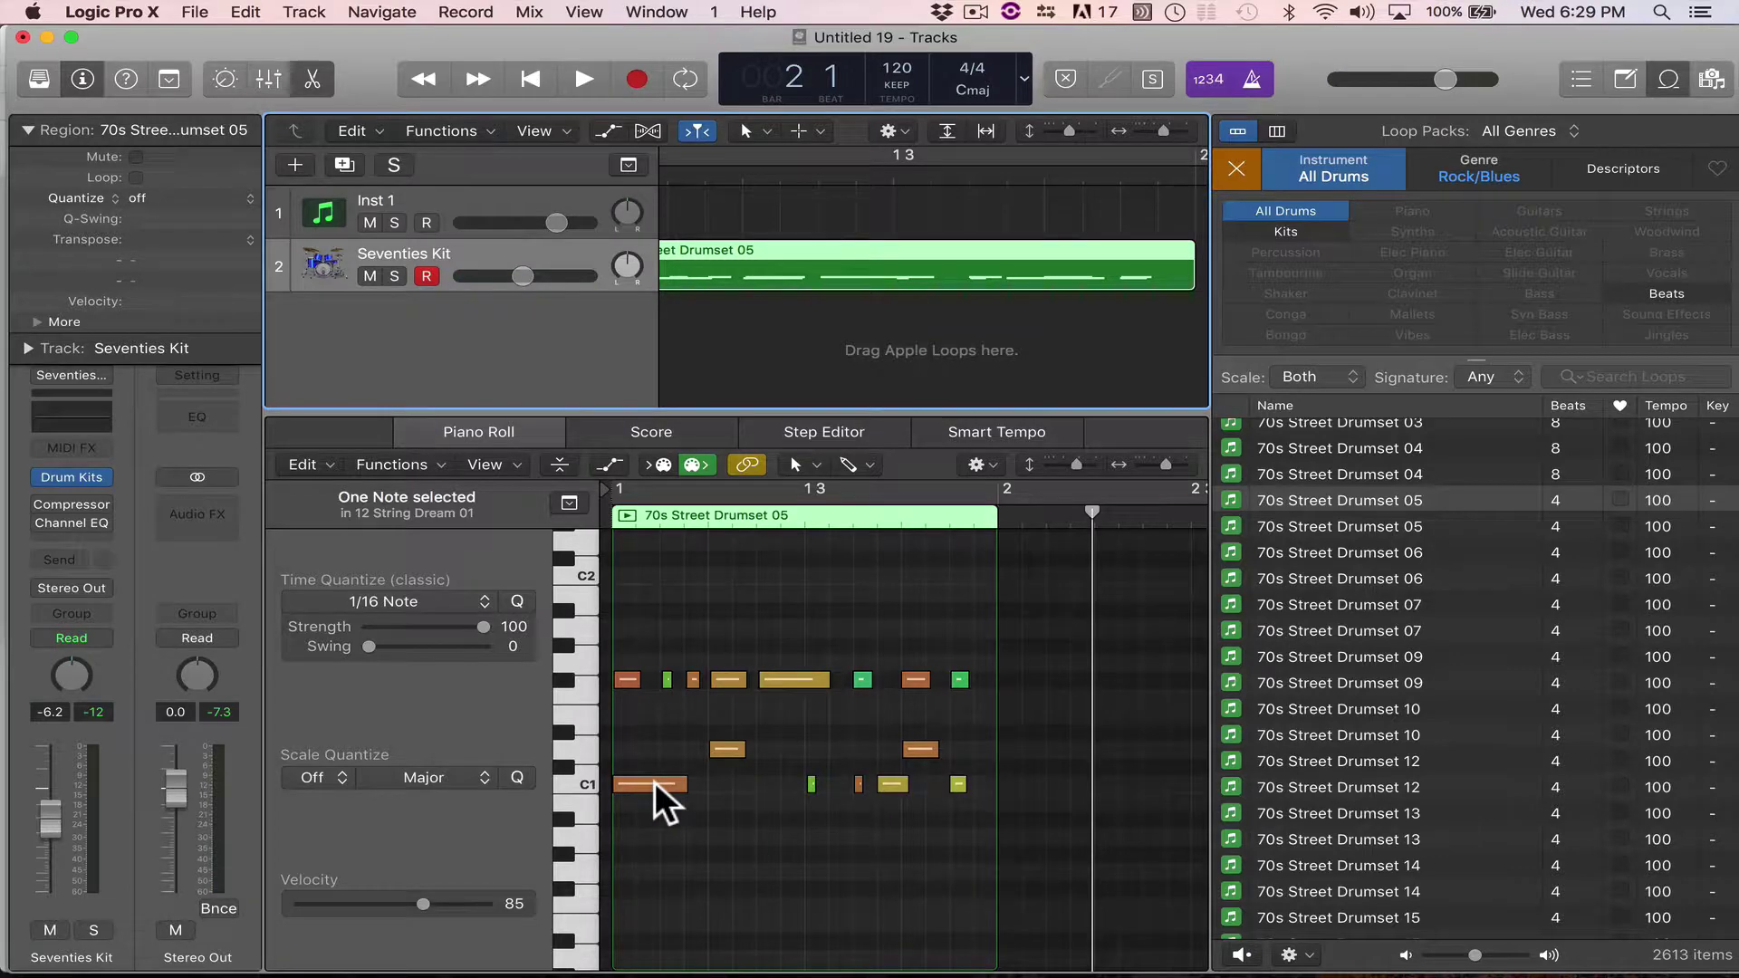
Copy the first C1 note half a beat on and onto beat 2, play the pattern back, and close the Piano Roll.
drag(678, 786, 728, 786)
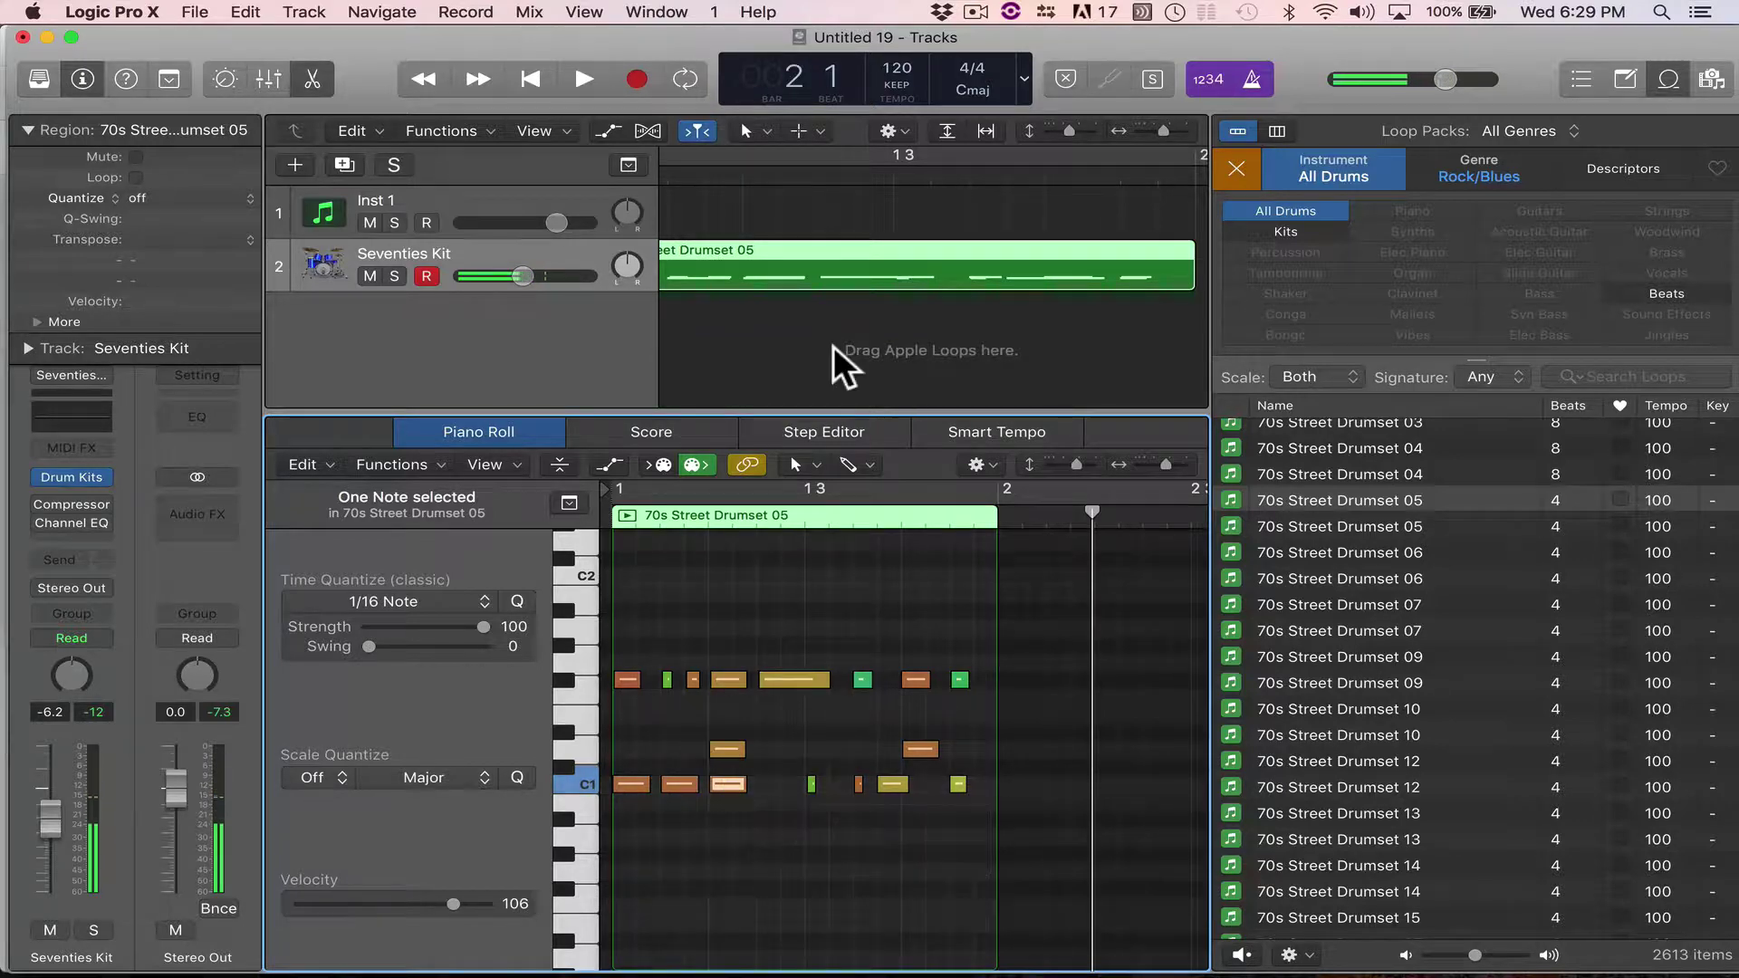
key(space)
key(space)
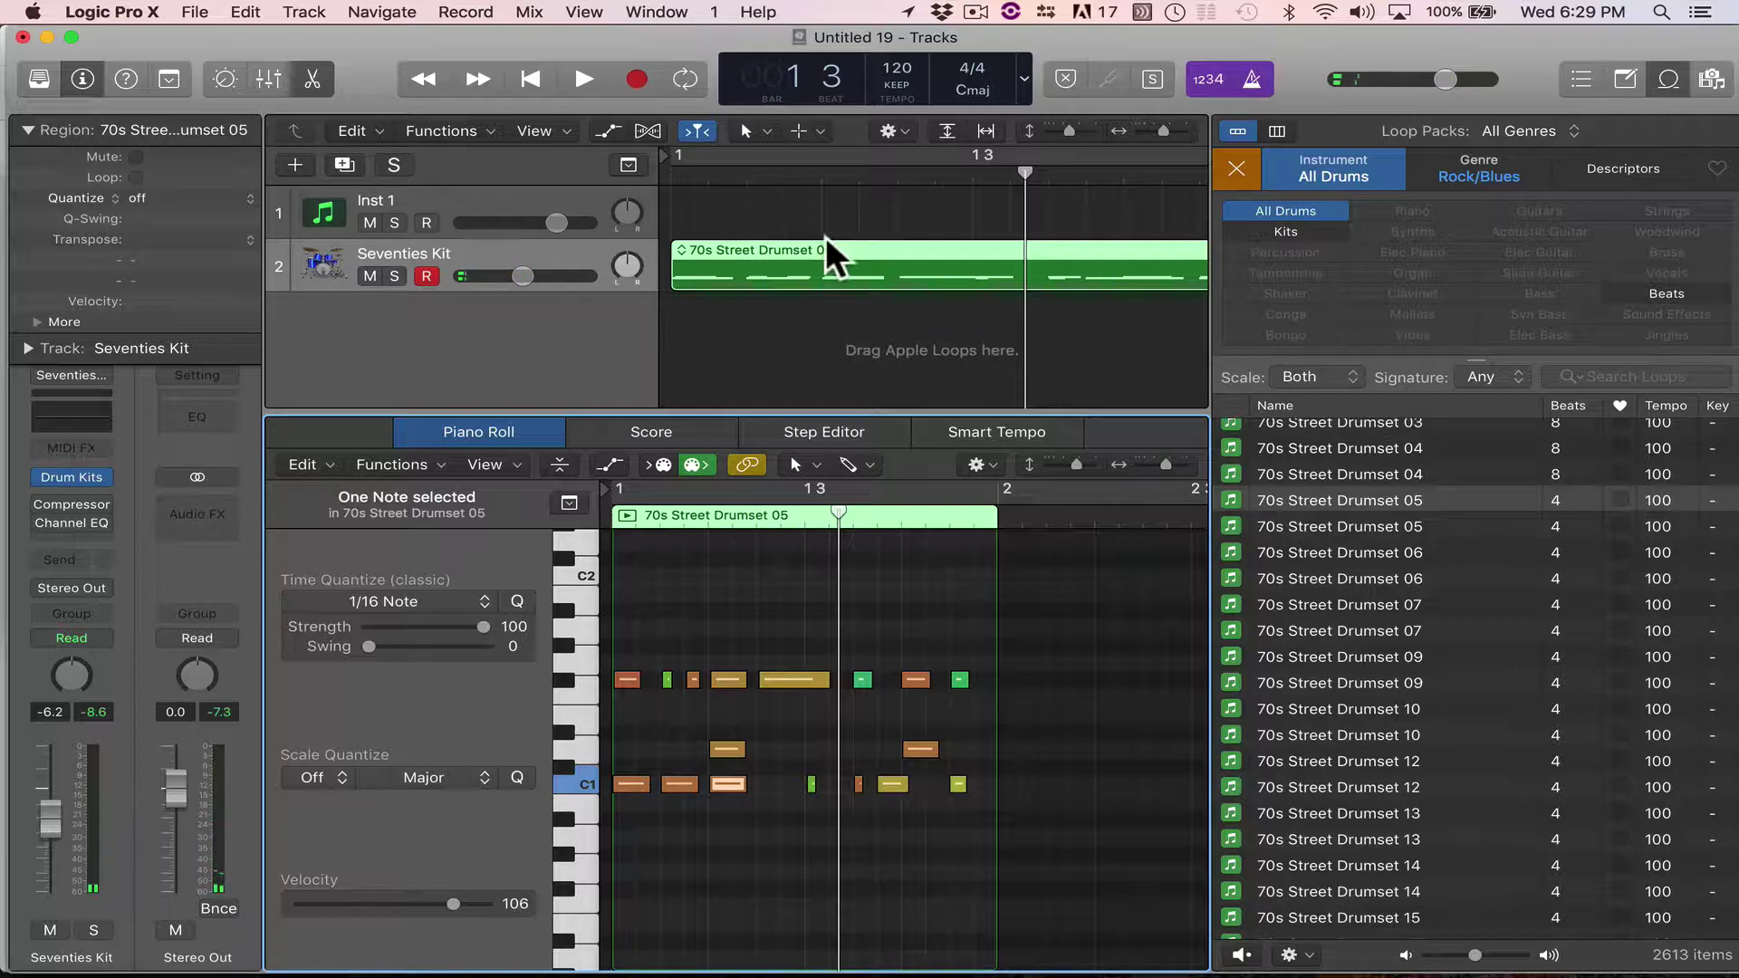
click(503, 430)
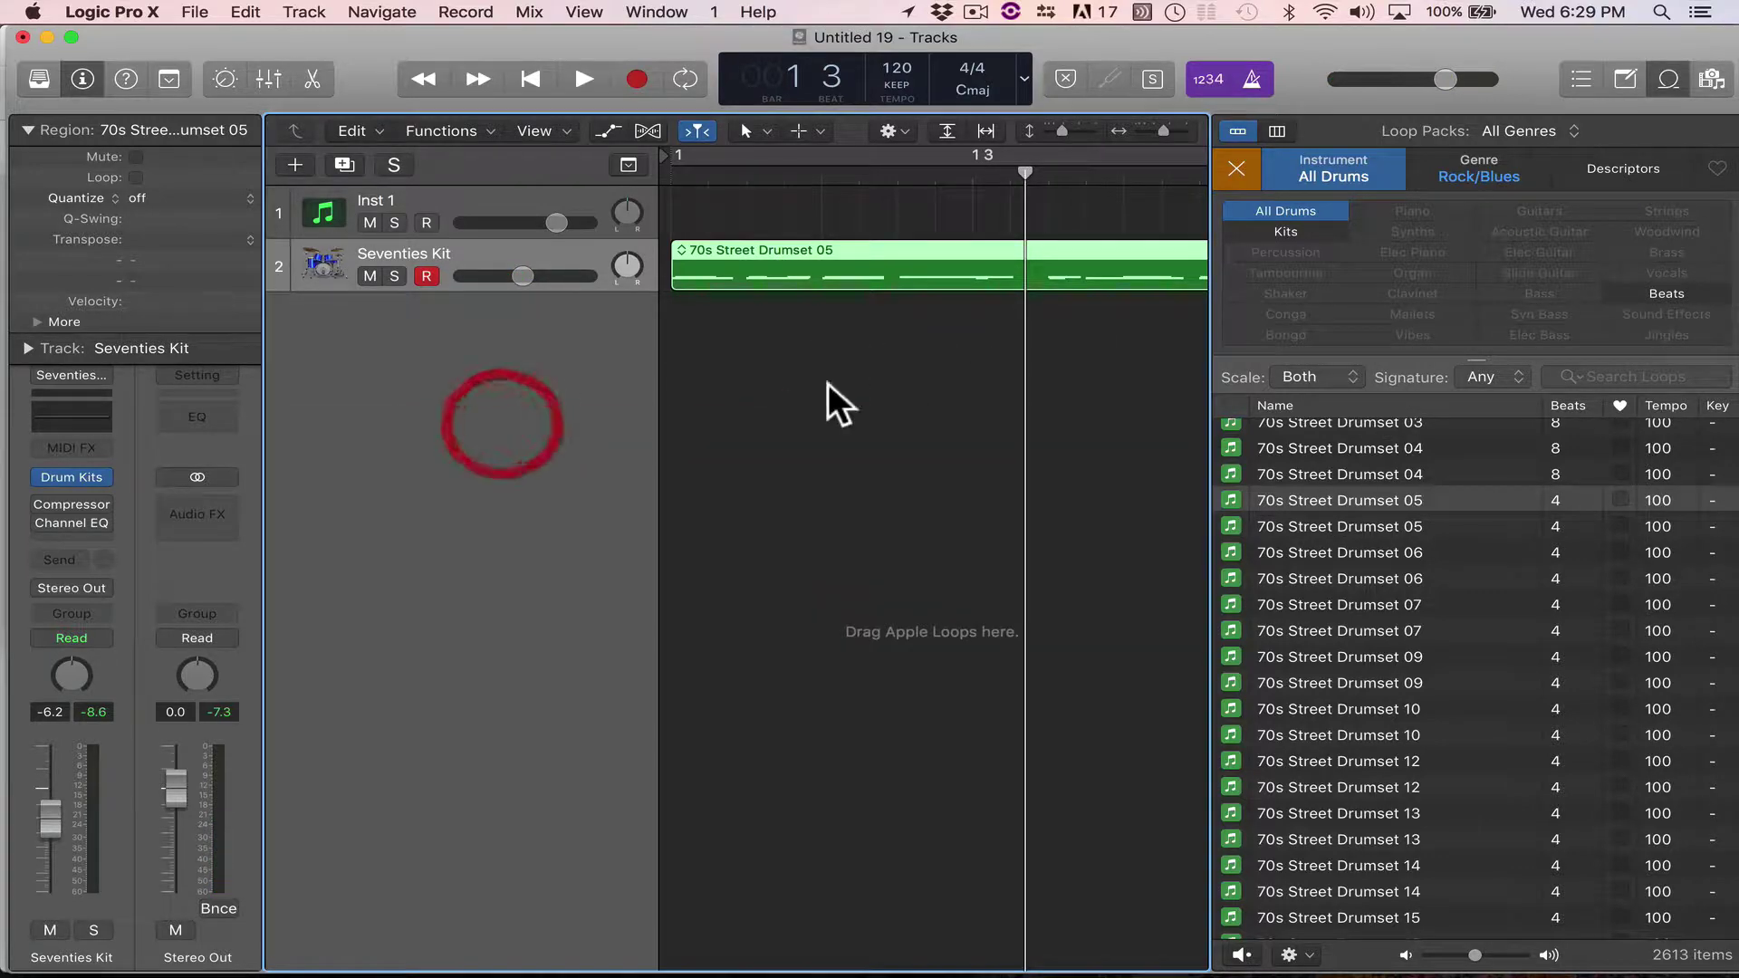
Loop the 70s Street Drumset 05 region through the end of bar 4 and play it back with cycle mode on.
key(super+Left)
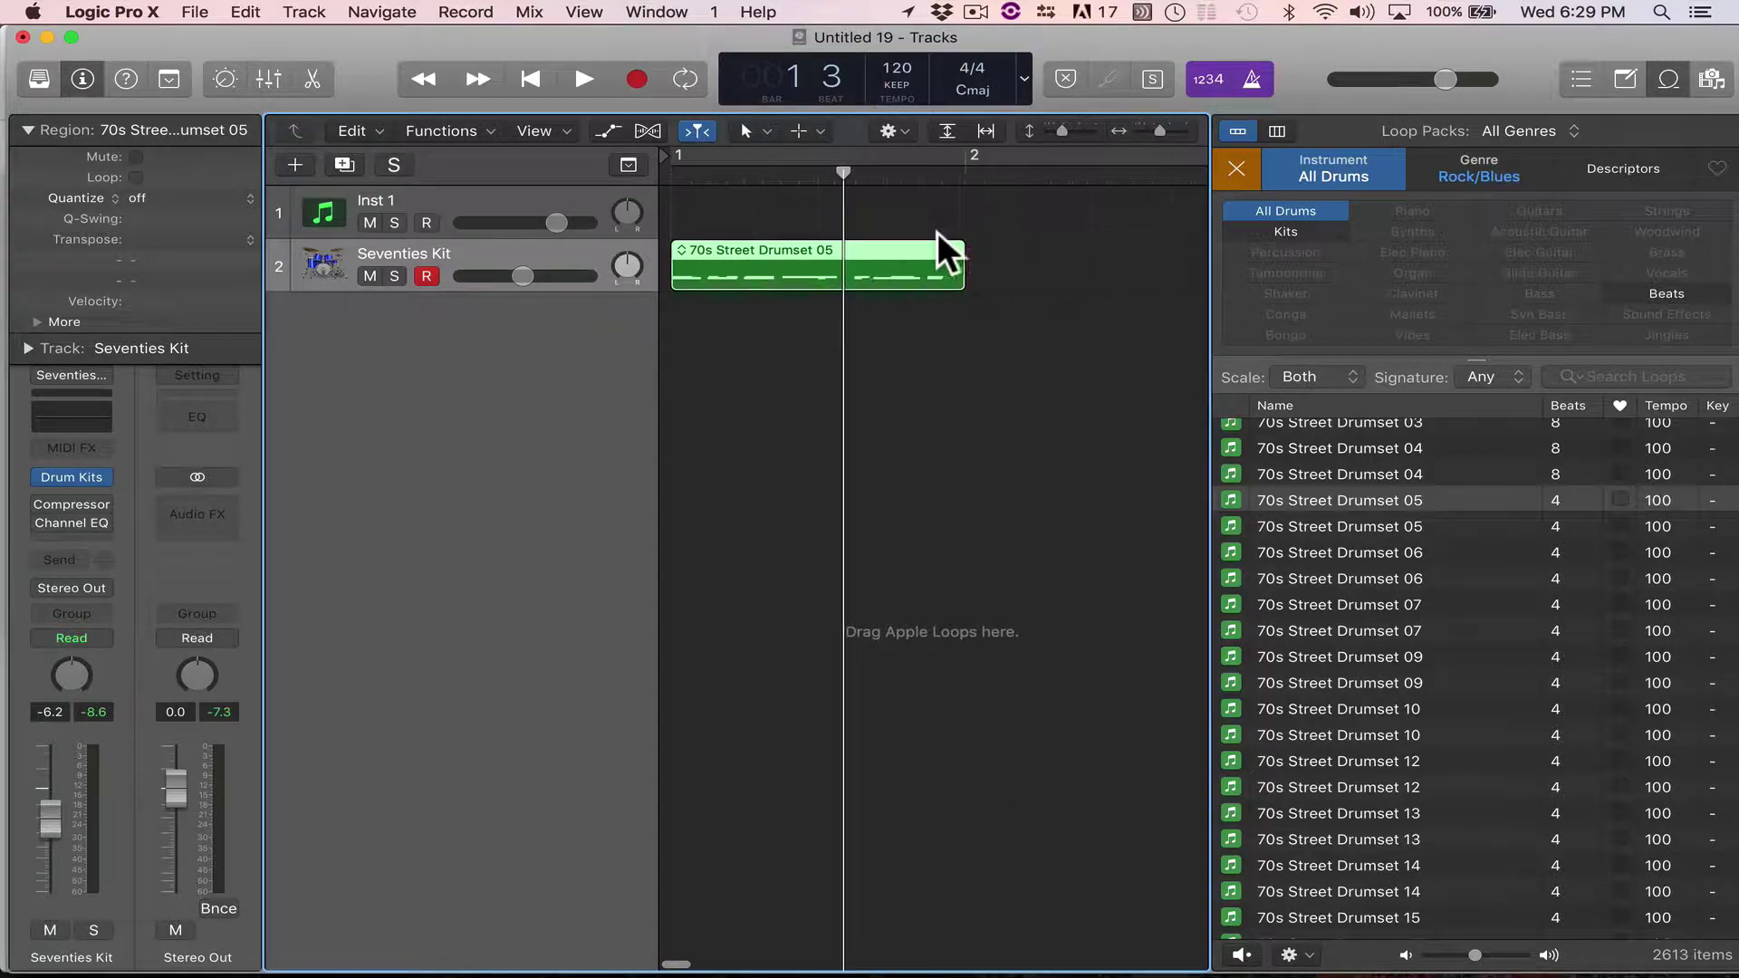
key(super+Left)
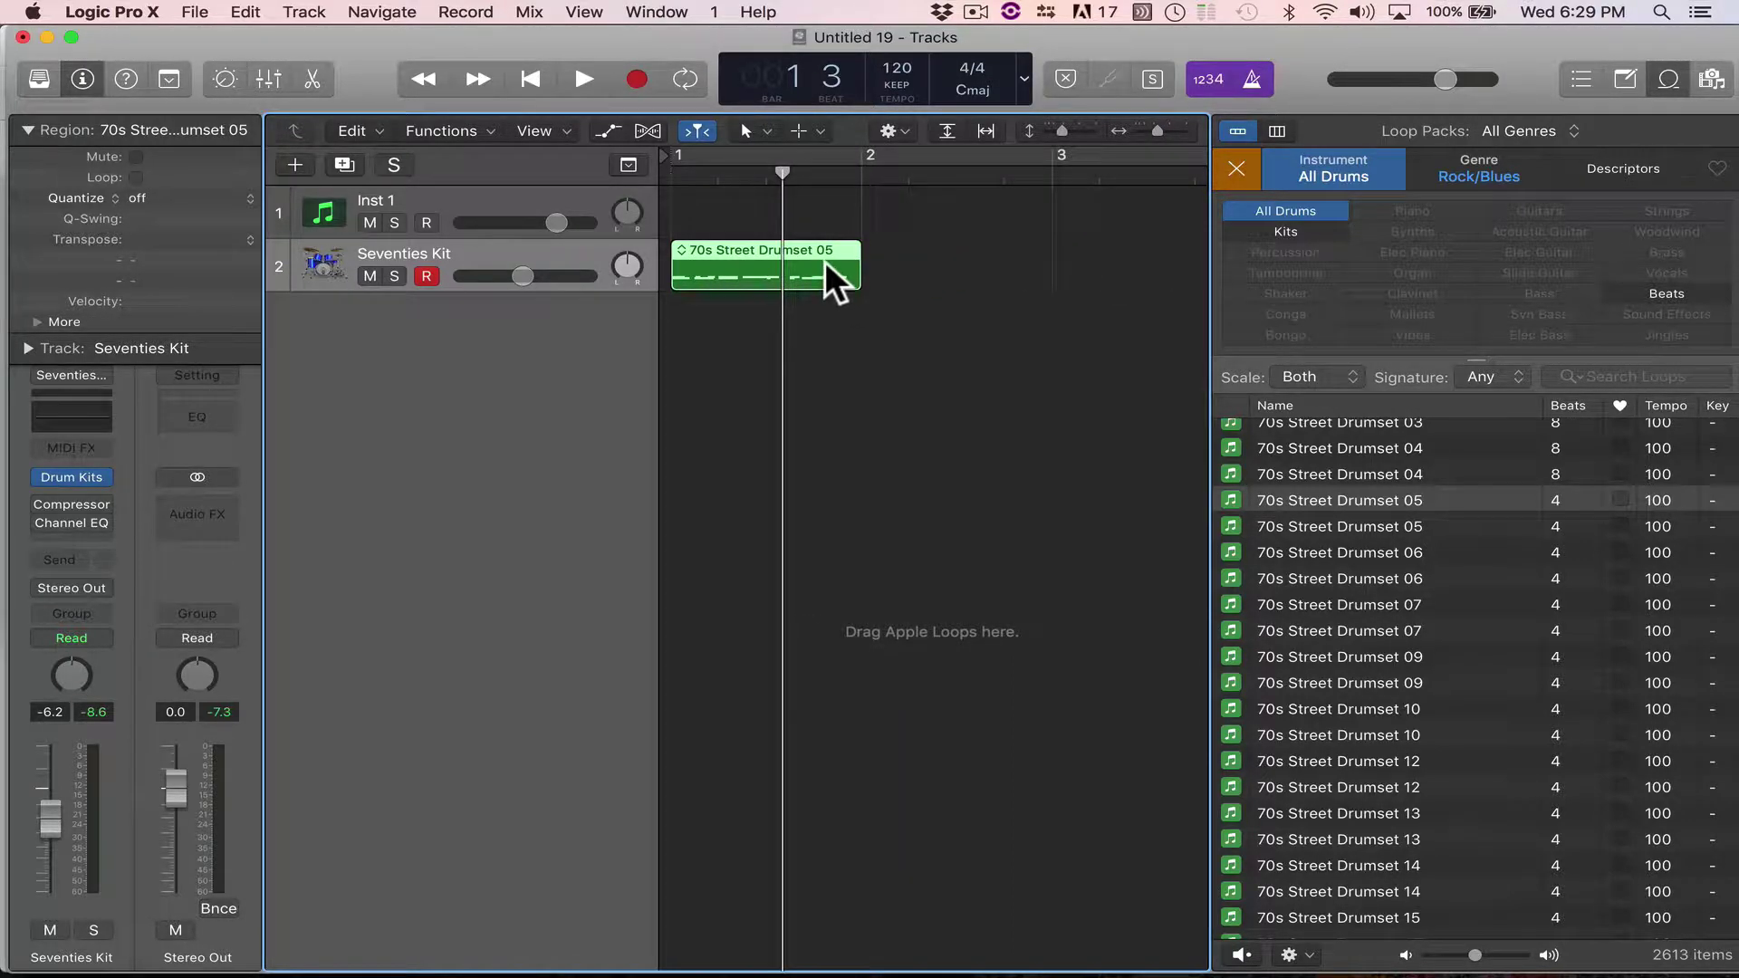
drag(855, 246, 1210, 250)
key(super+Left)
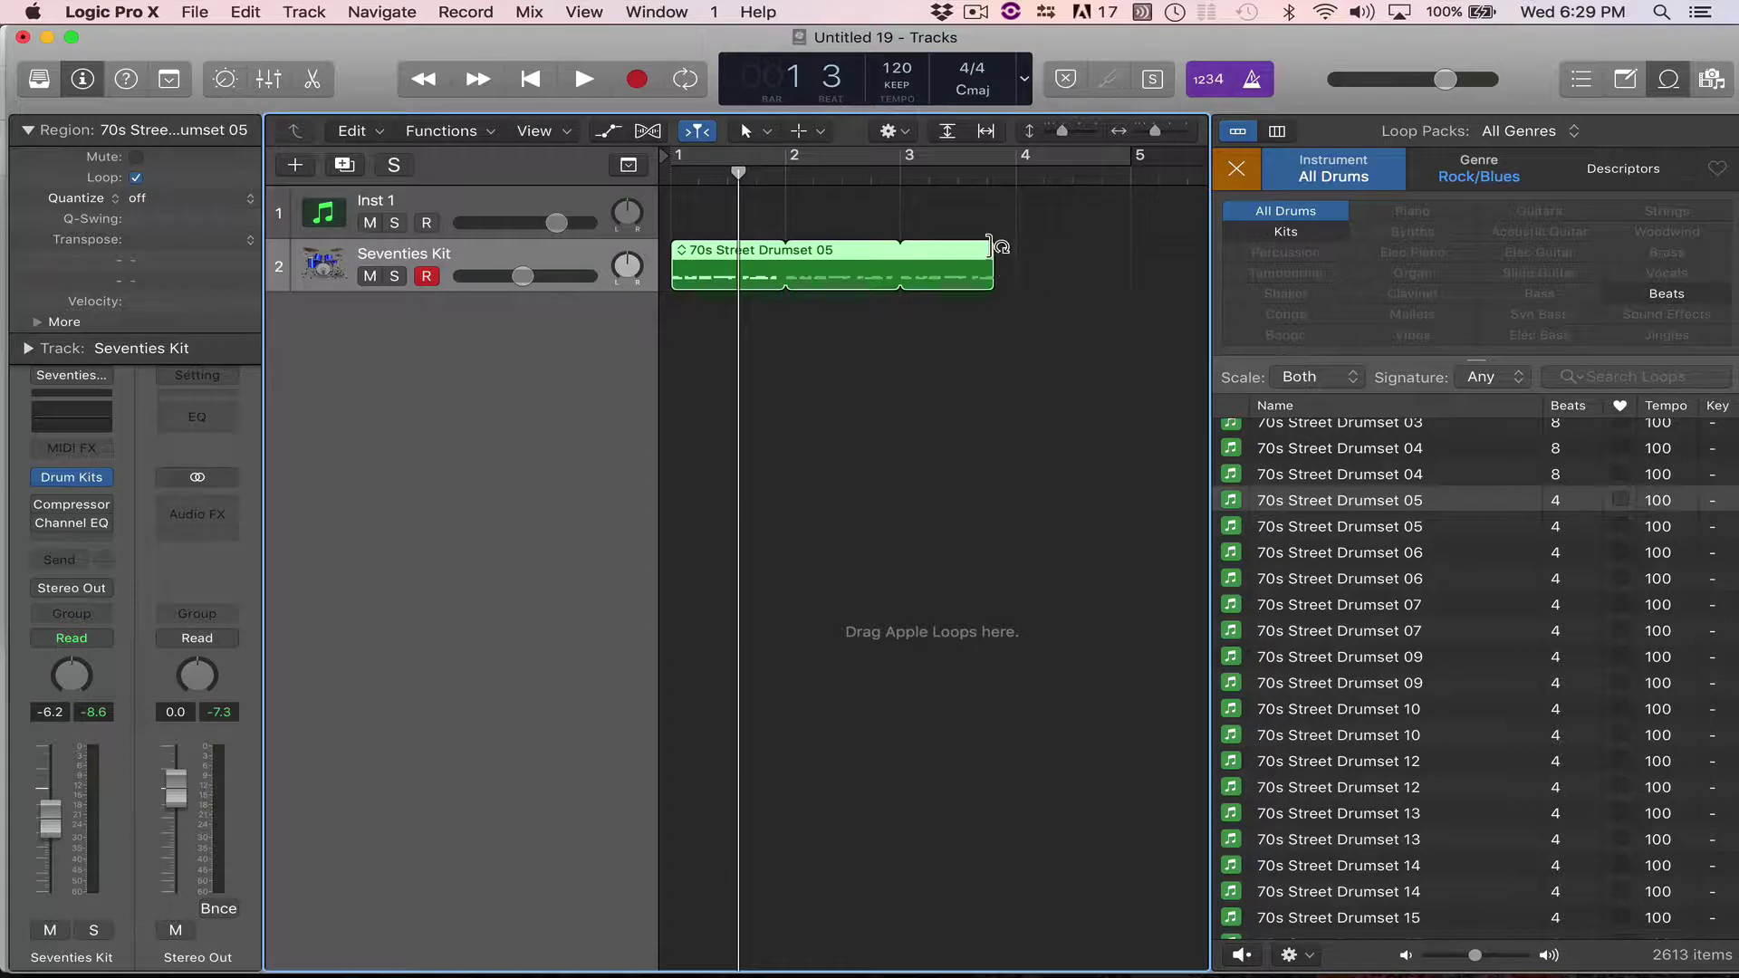
drag(993, 246, 1131, 248)
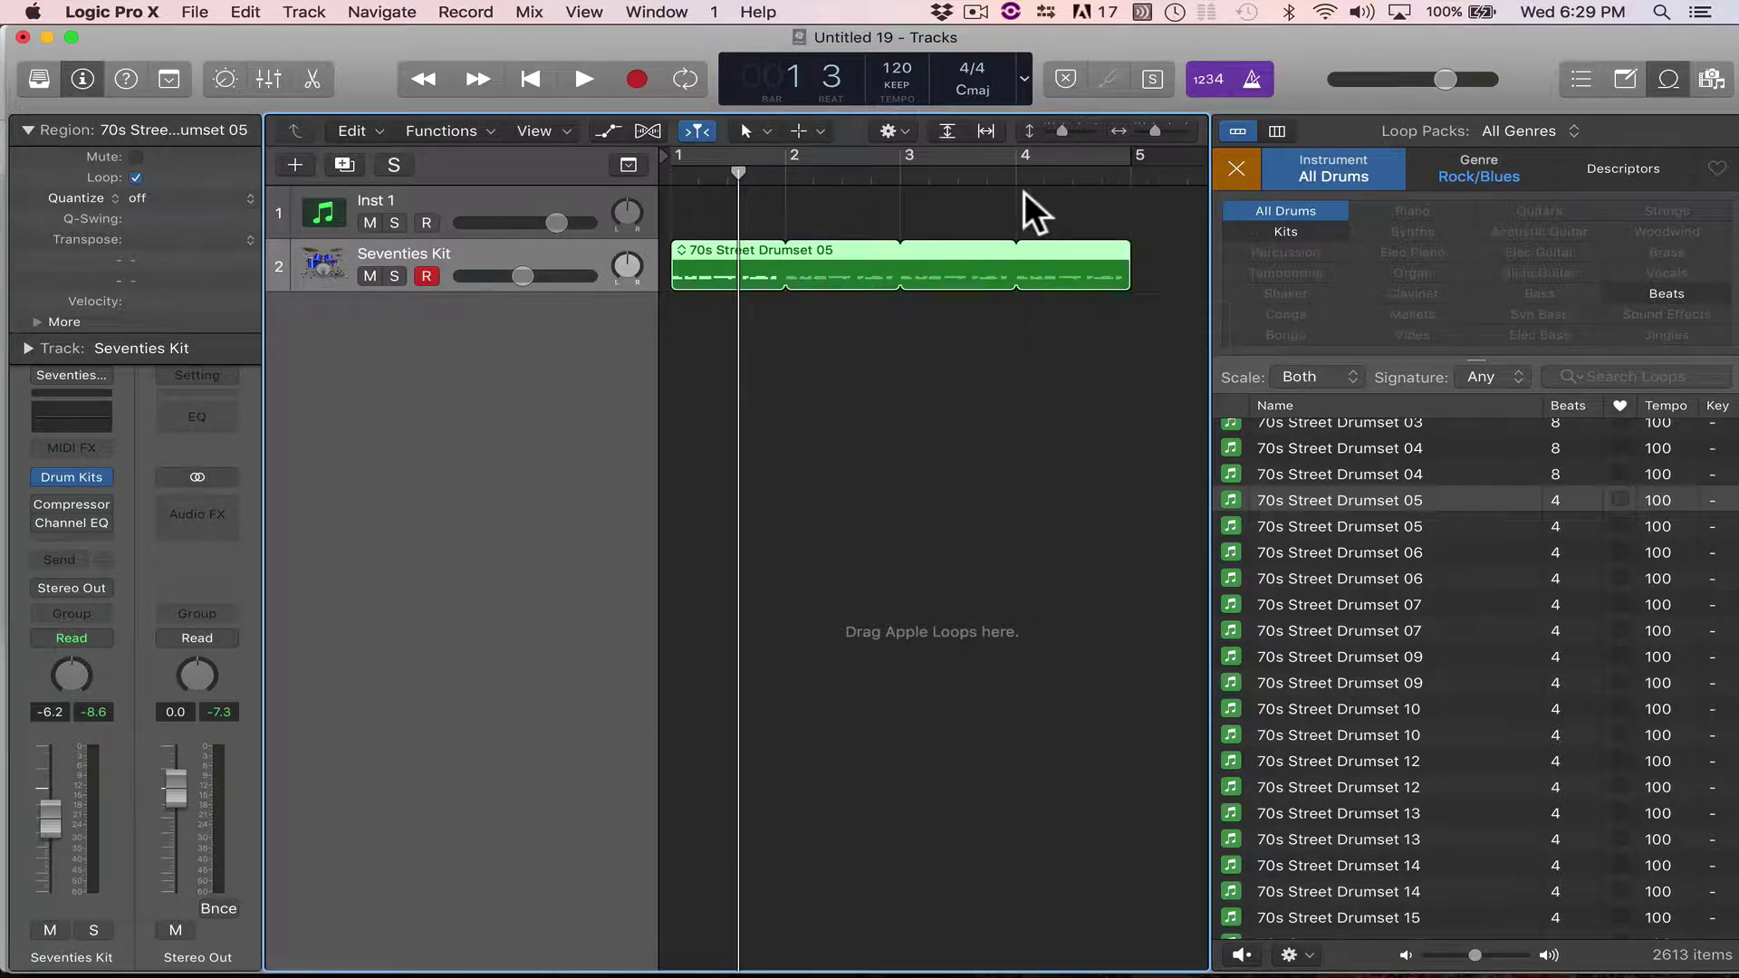
click(963, 165)
key(space)
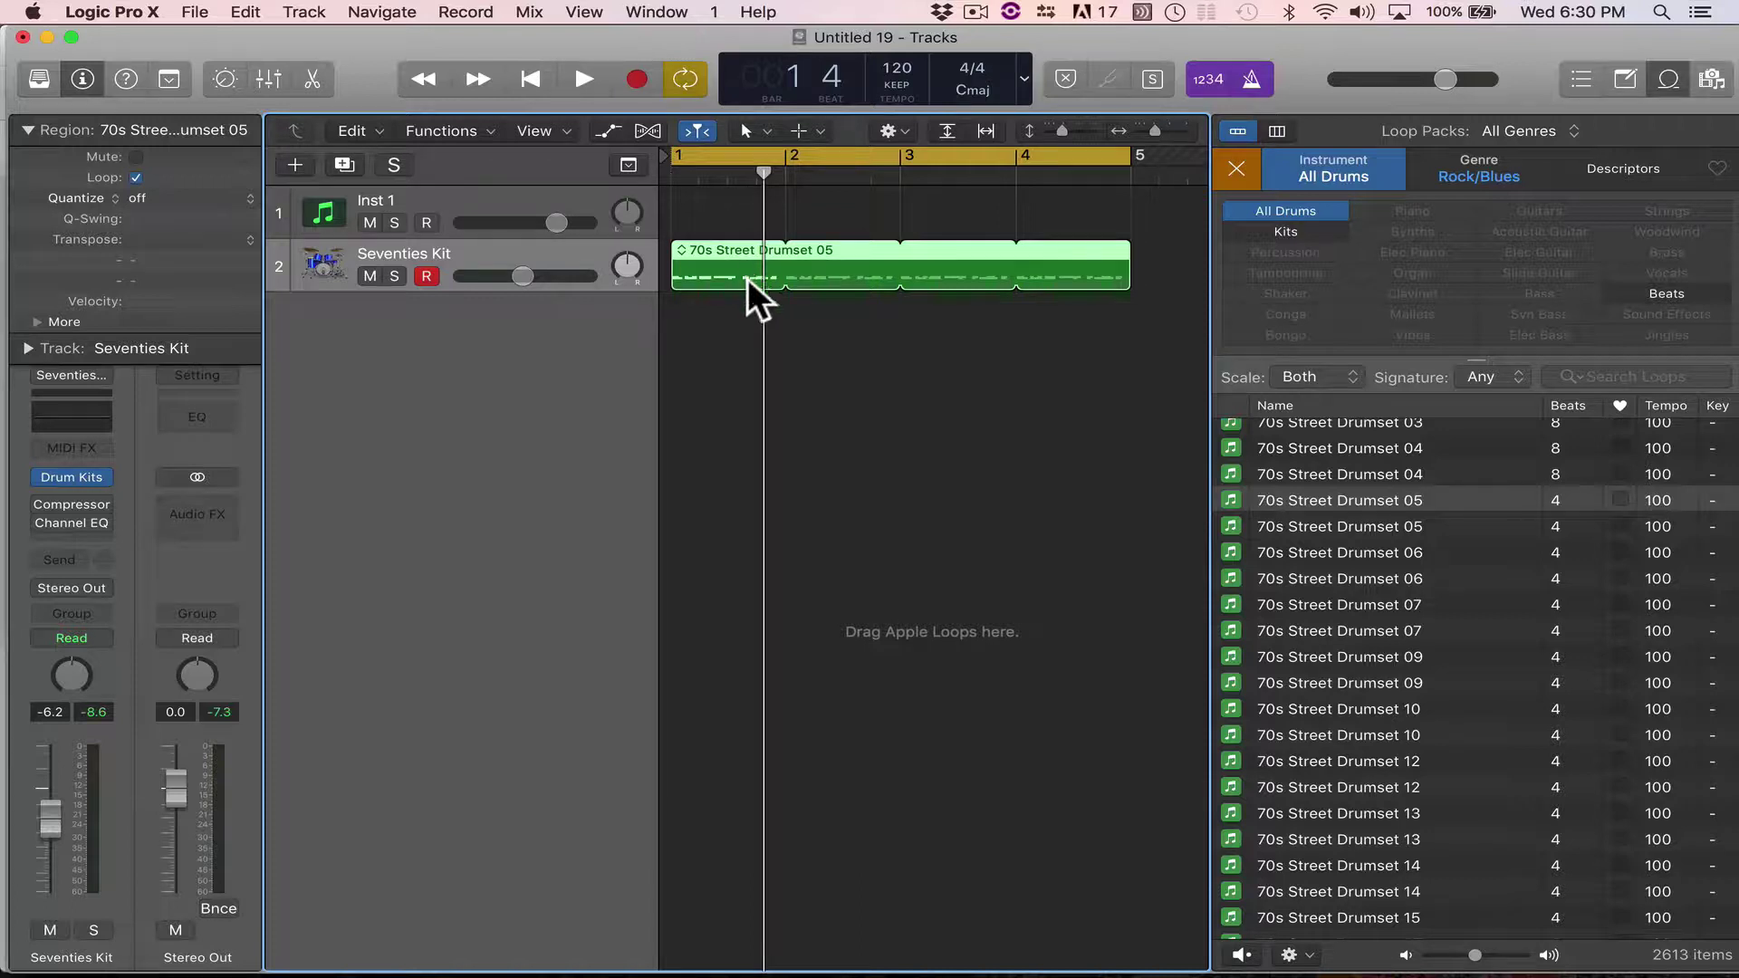
Preview the 60s Shuffle Drumset 01 audio loop, add it at bar 1 on a new track, and mute the Seventies Kit track.
scroll(1545, 574, up, 10)
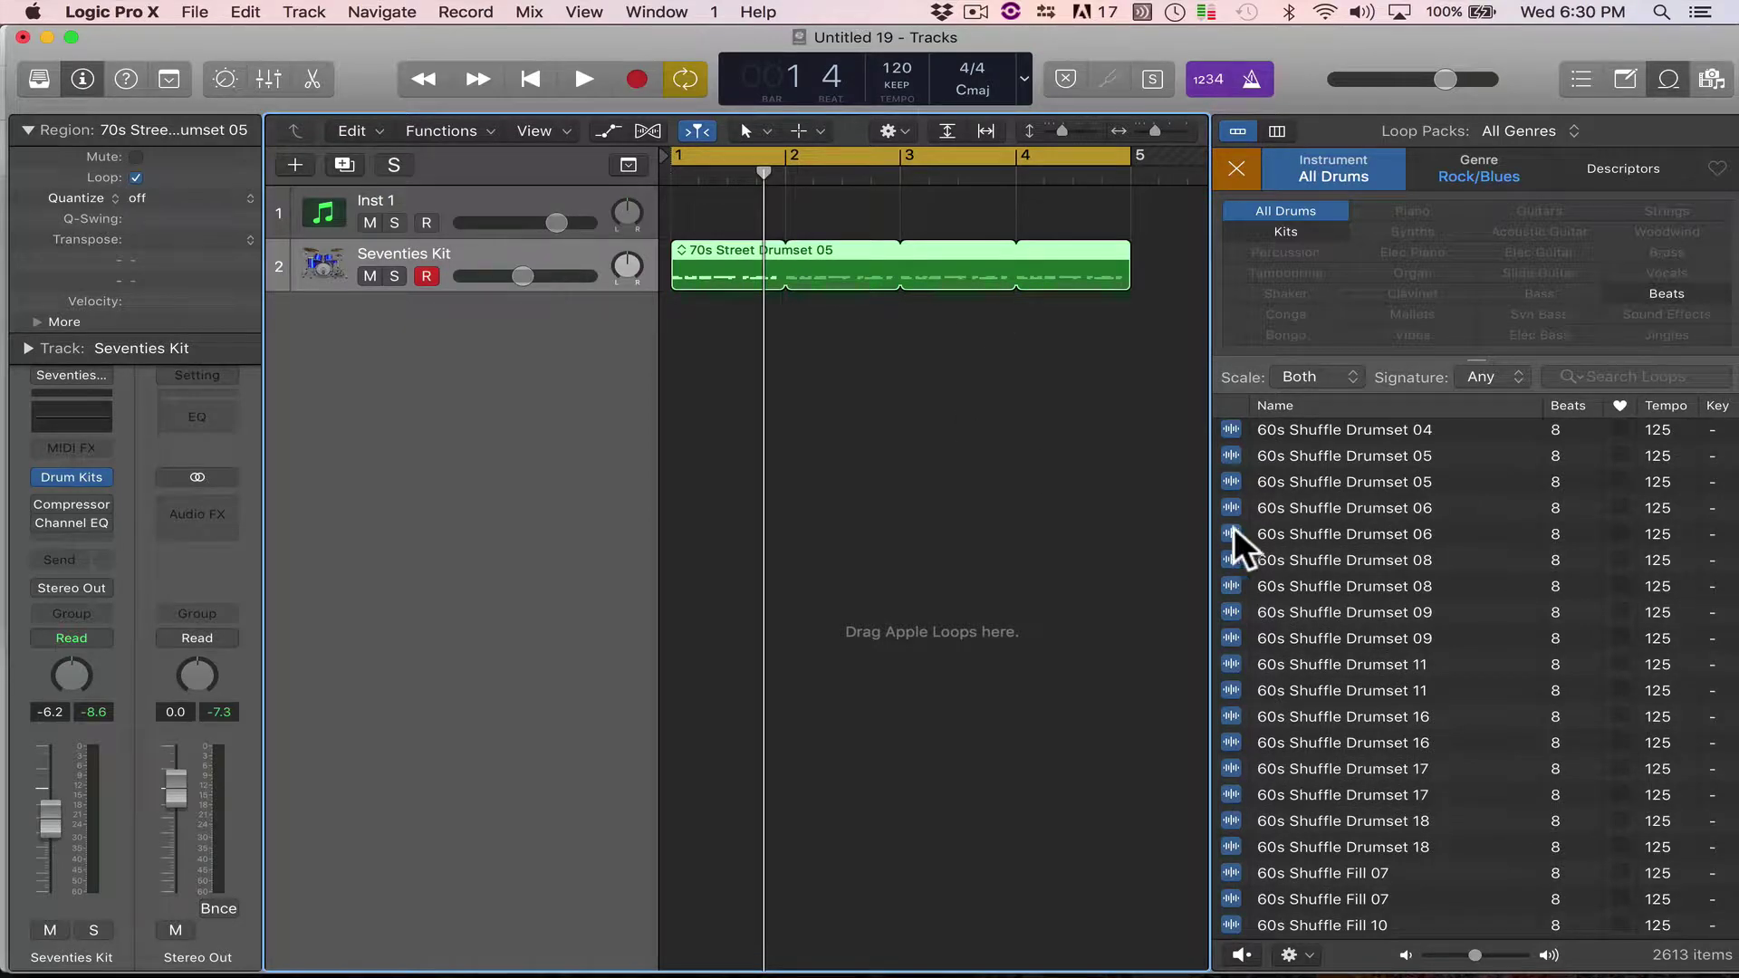
scroll(1495, 846, down, 5)
scroll(1497, 861, down, 3)
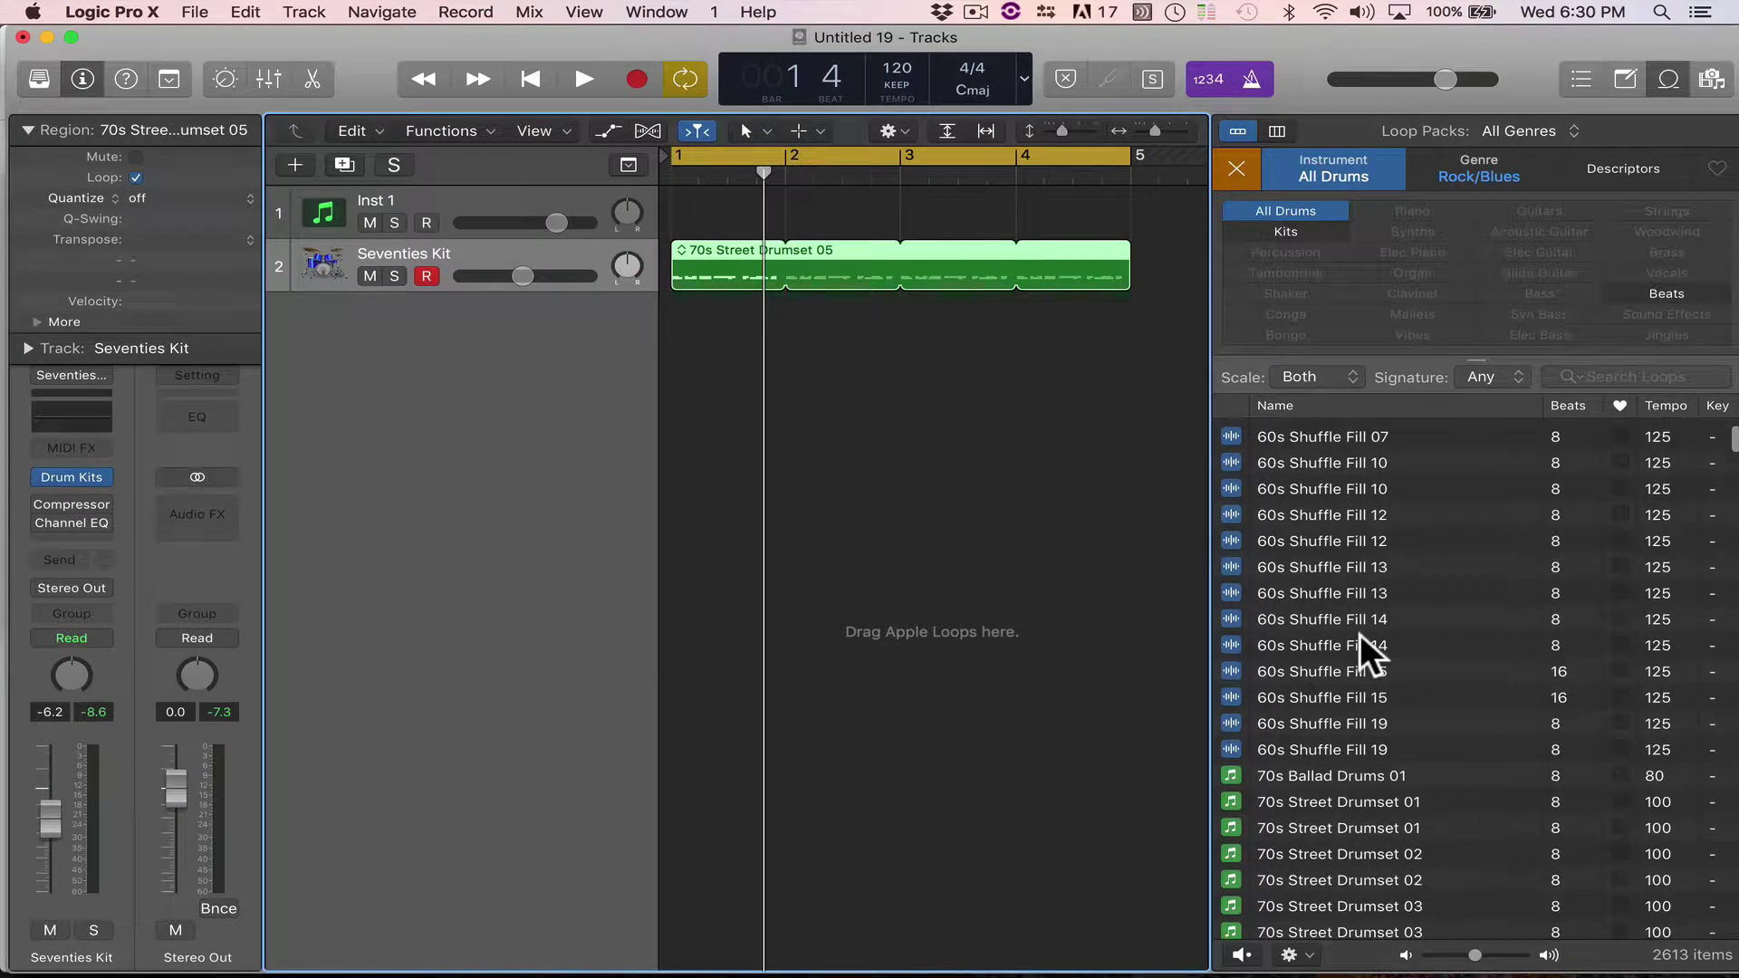
scroll(1367, 654, up, 8)
scroll(1281, 494, up, 2)
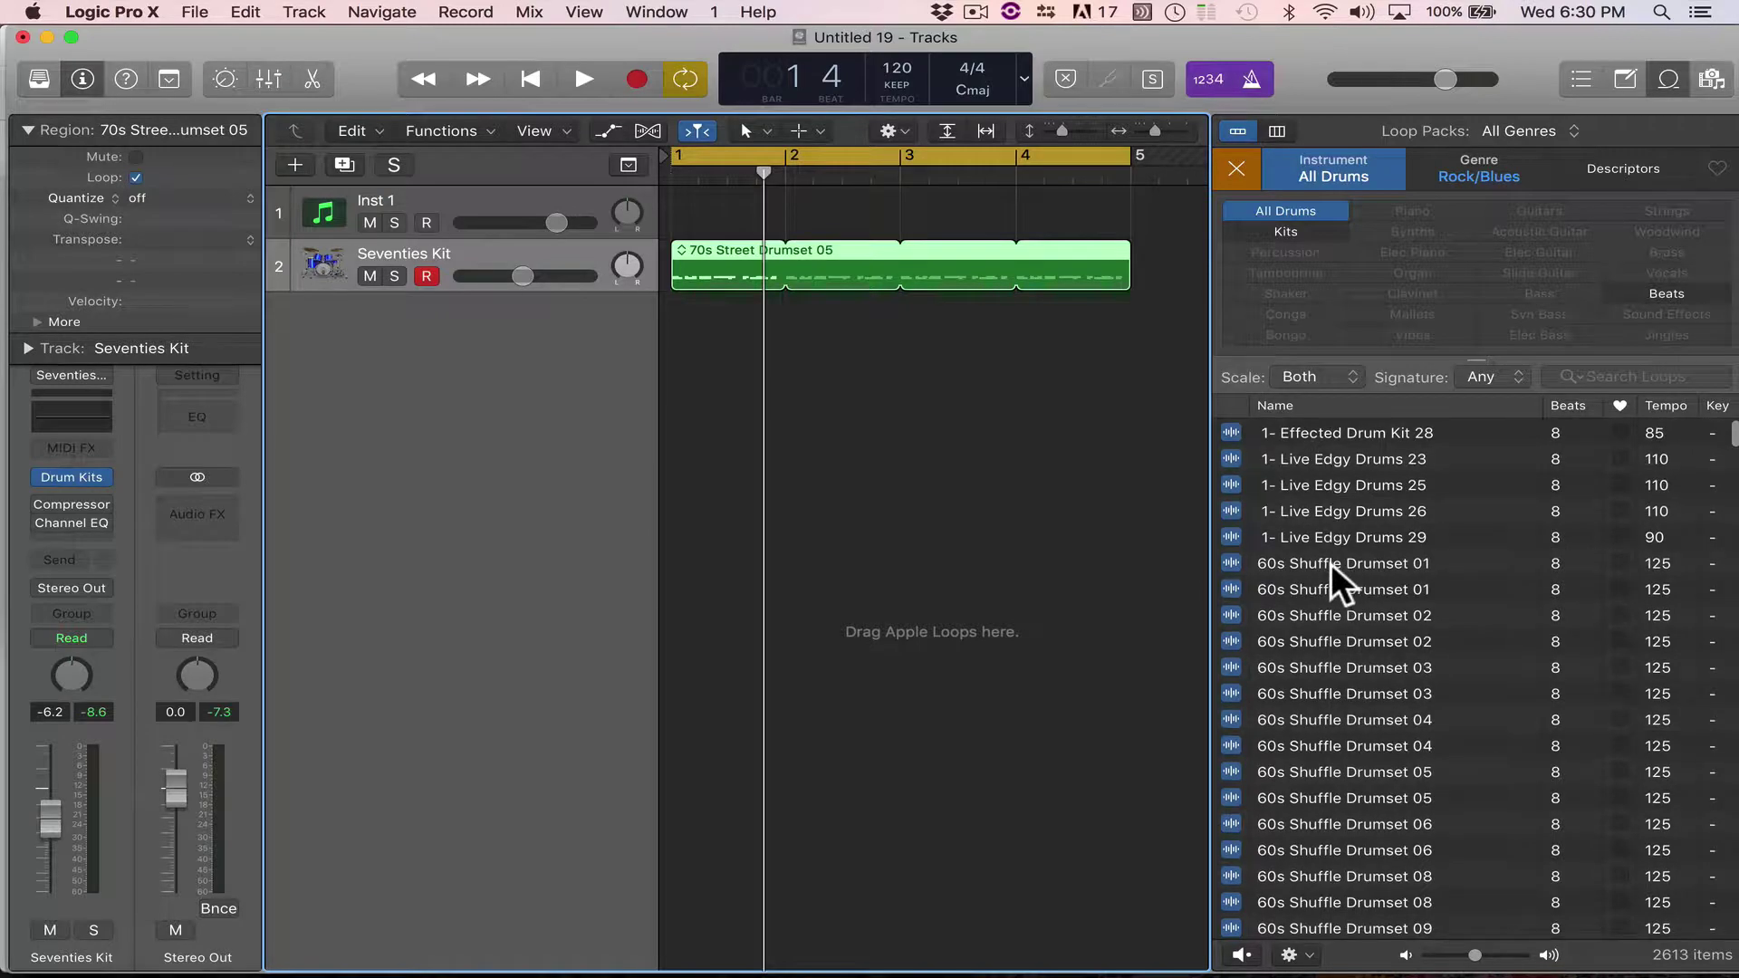
click(1319, 566)
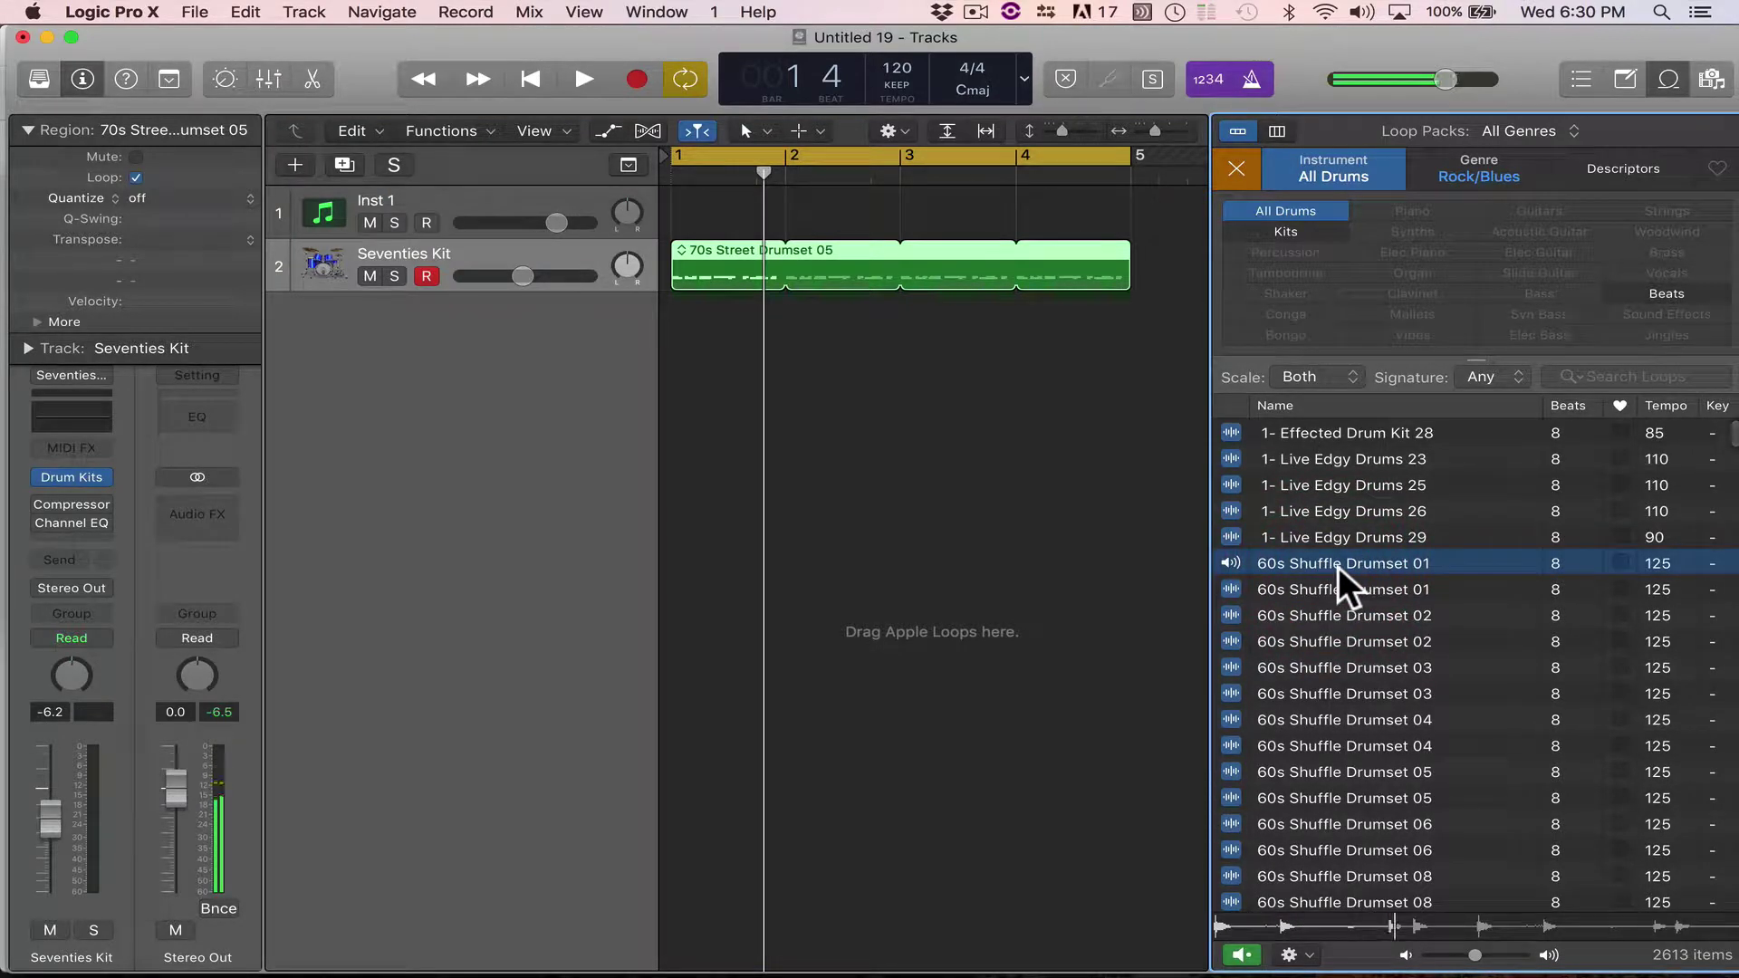
drag(1343, 584, 660, 330)
click(362, 277)
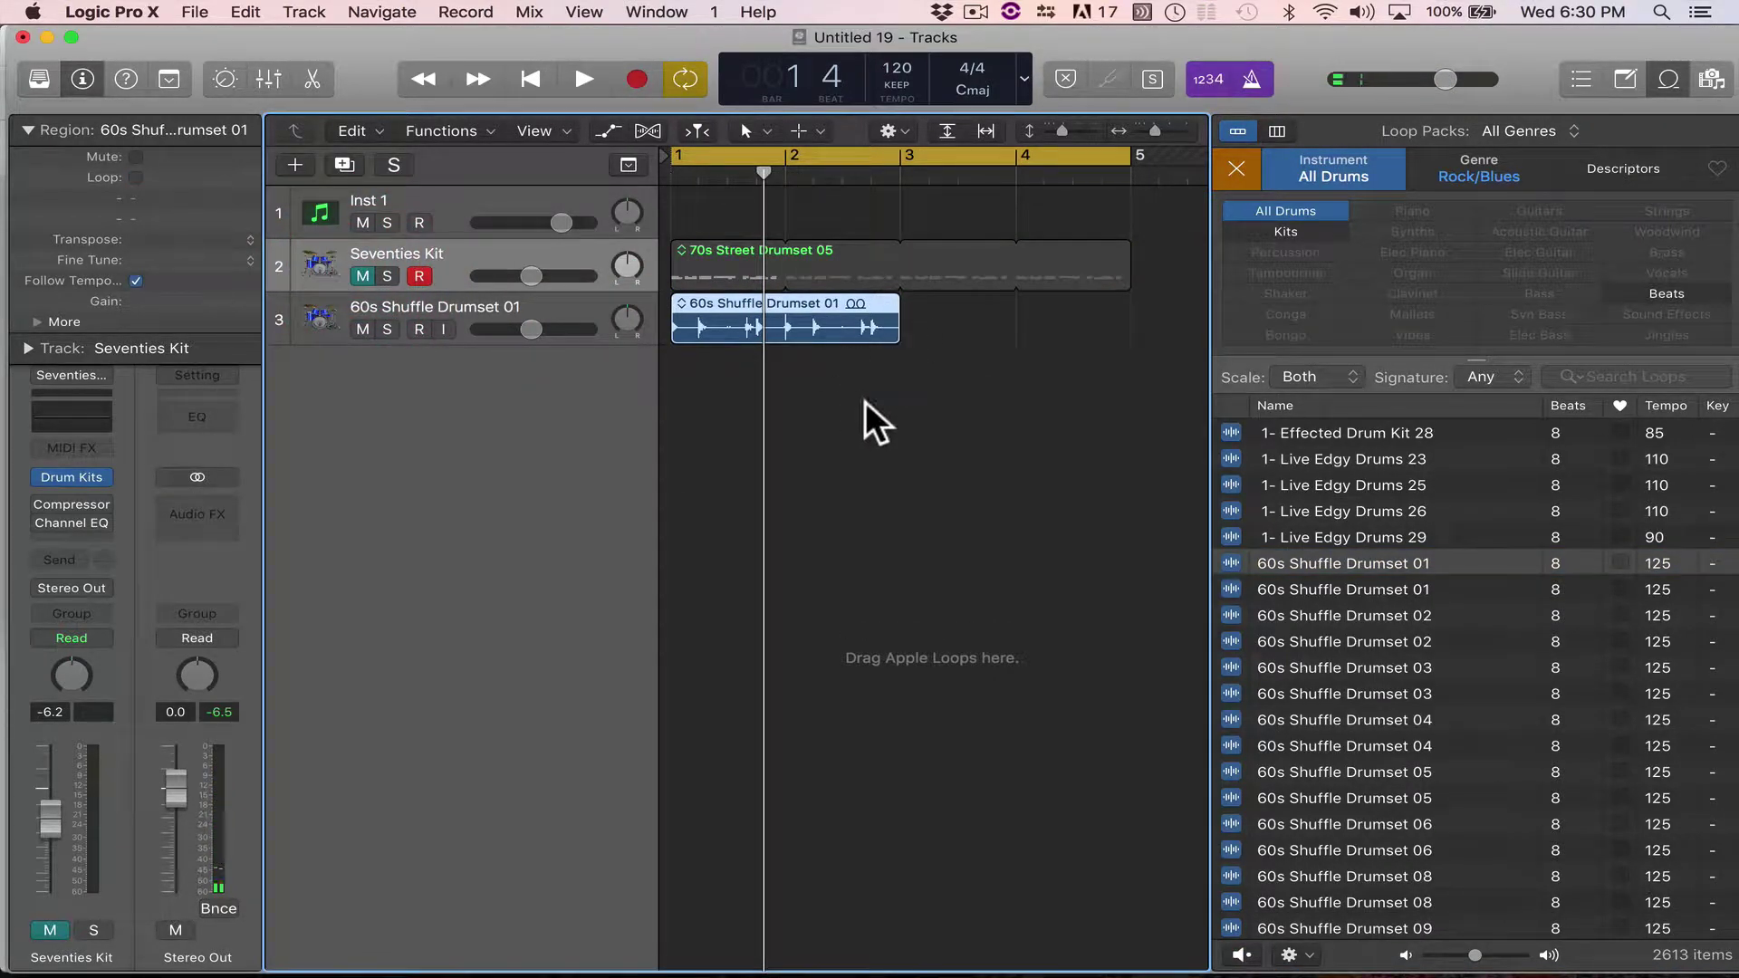
Loop the 60s Shuffle Drumset 01 region through the end of bar 4 and raise the project tempo to 137 during playback.
drag(897, 308, 1134, 288)
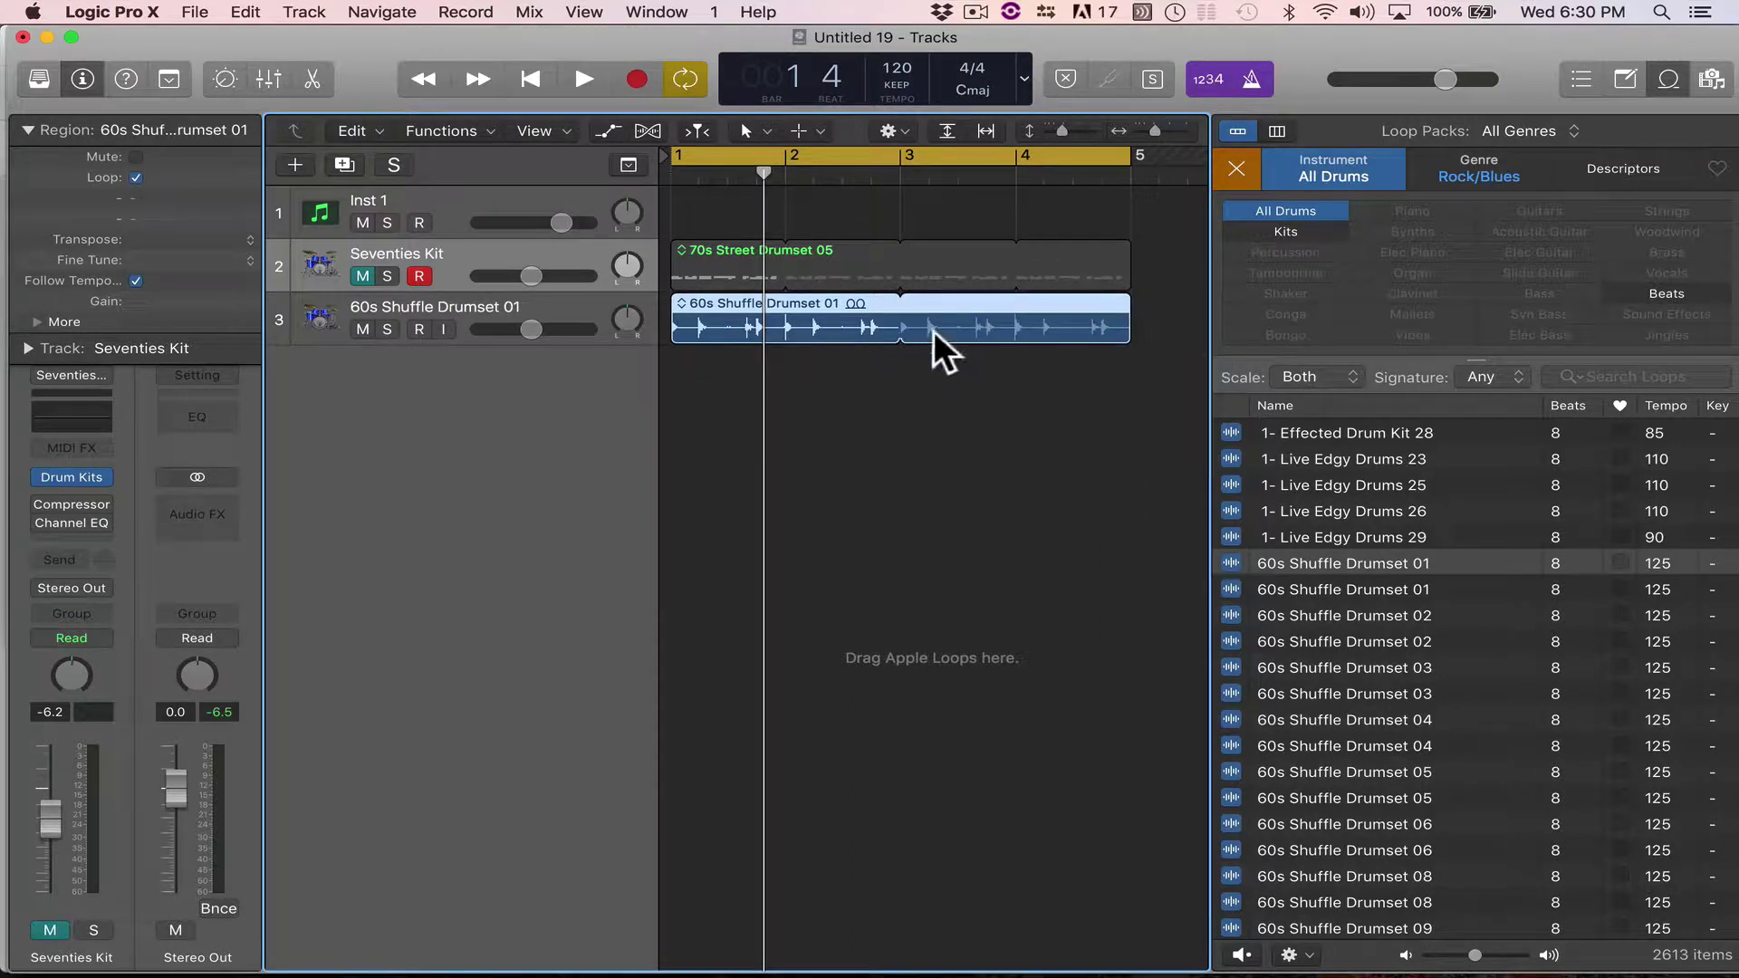
key(space)
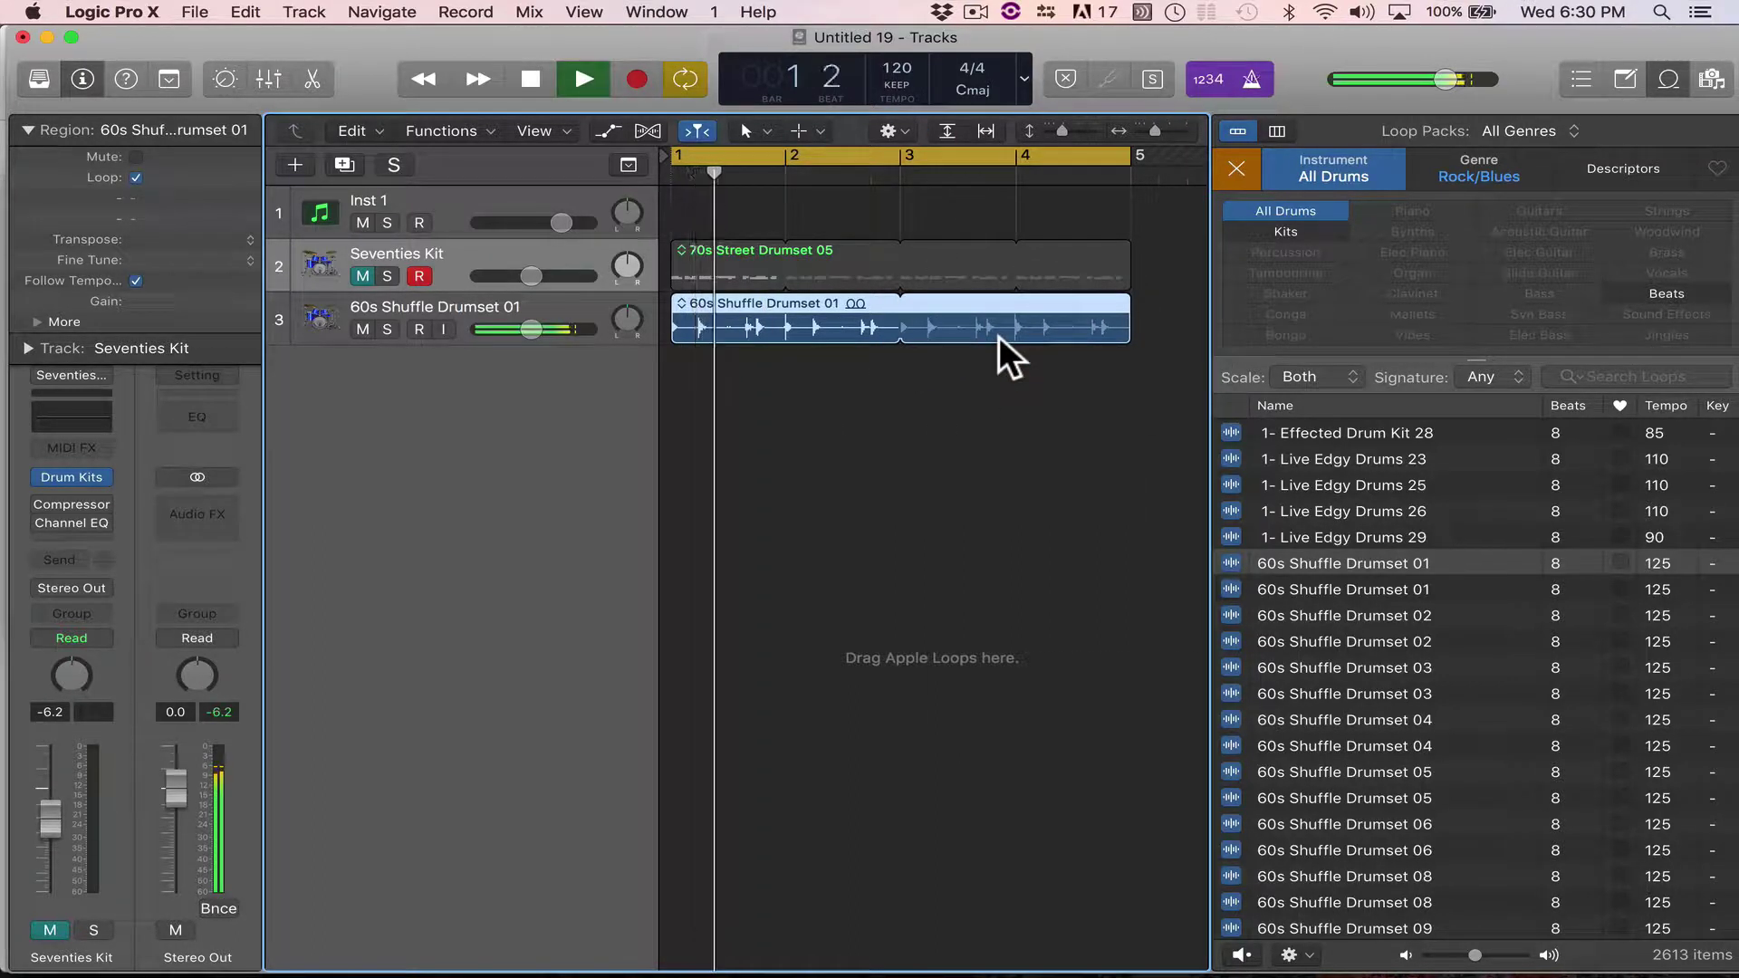
drag(899, 70, 898, 41)
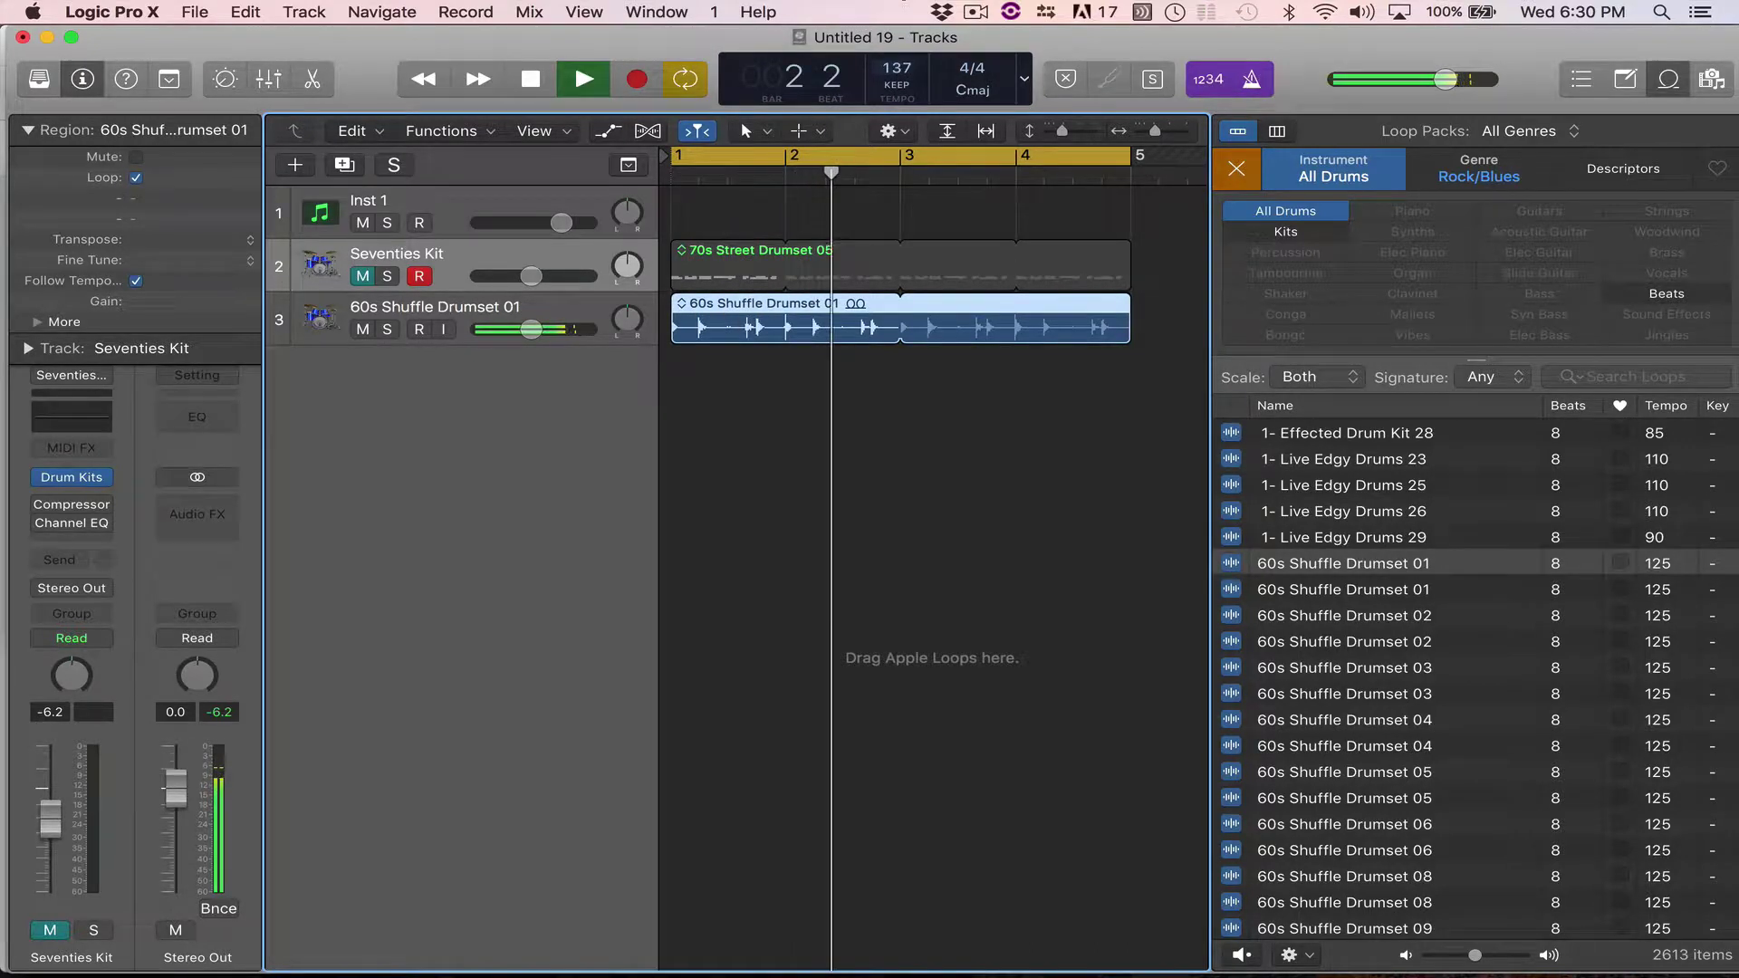
Stop playback, transpose the 60s Shuffle Drumset 01 region by +12, and play it back from bar 1.
key(Return)
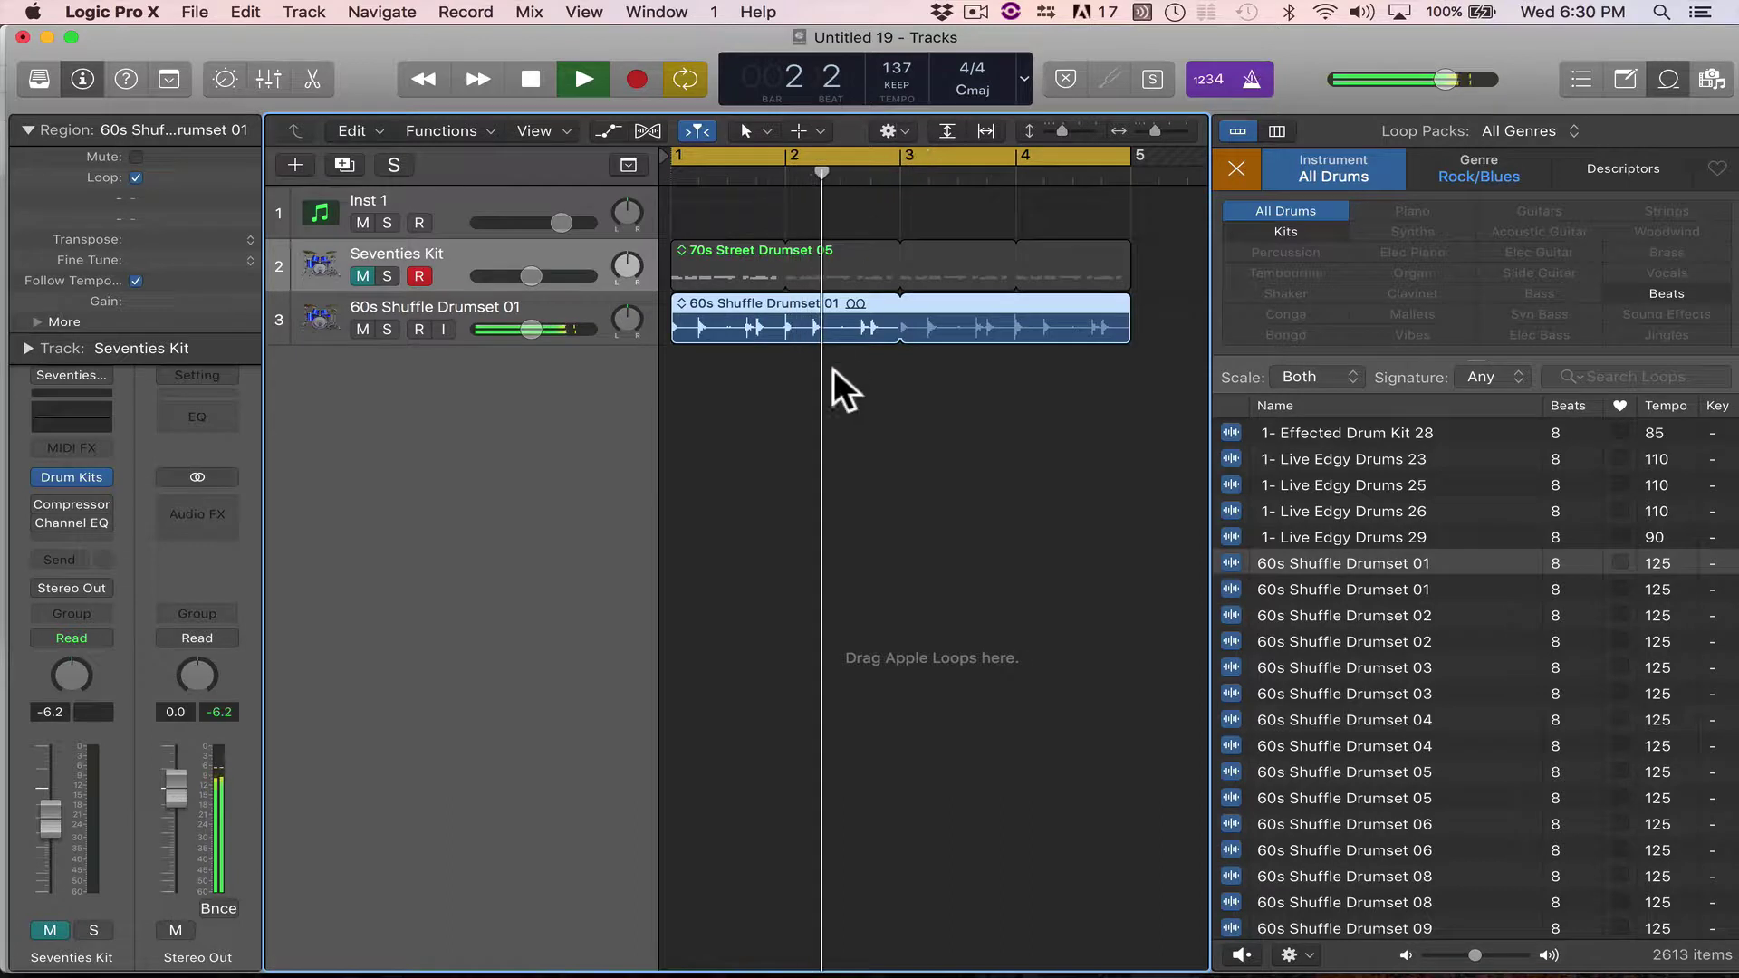
key(space)
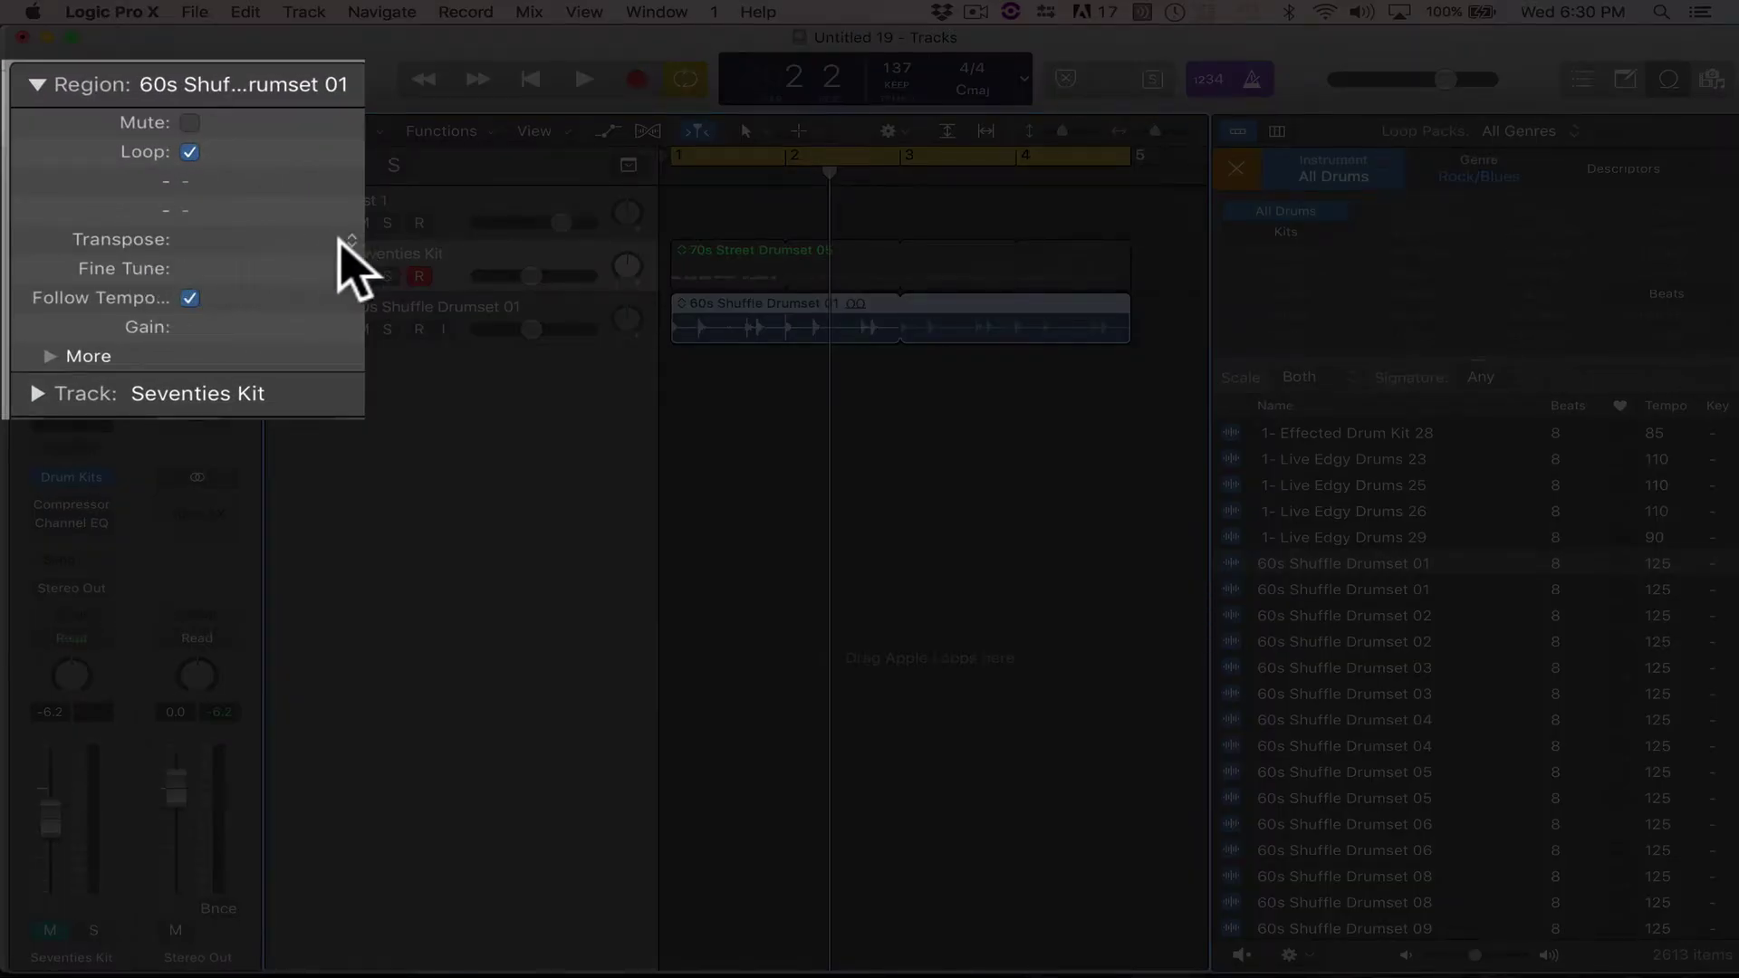
click(346, 241)
click(268, 210)
key(space)
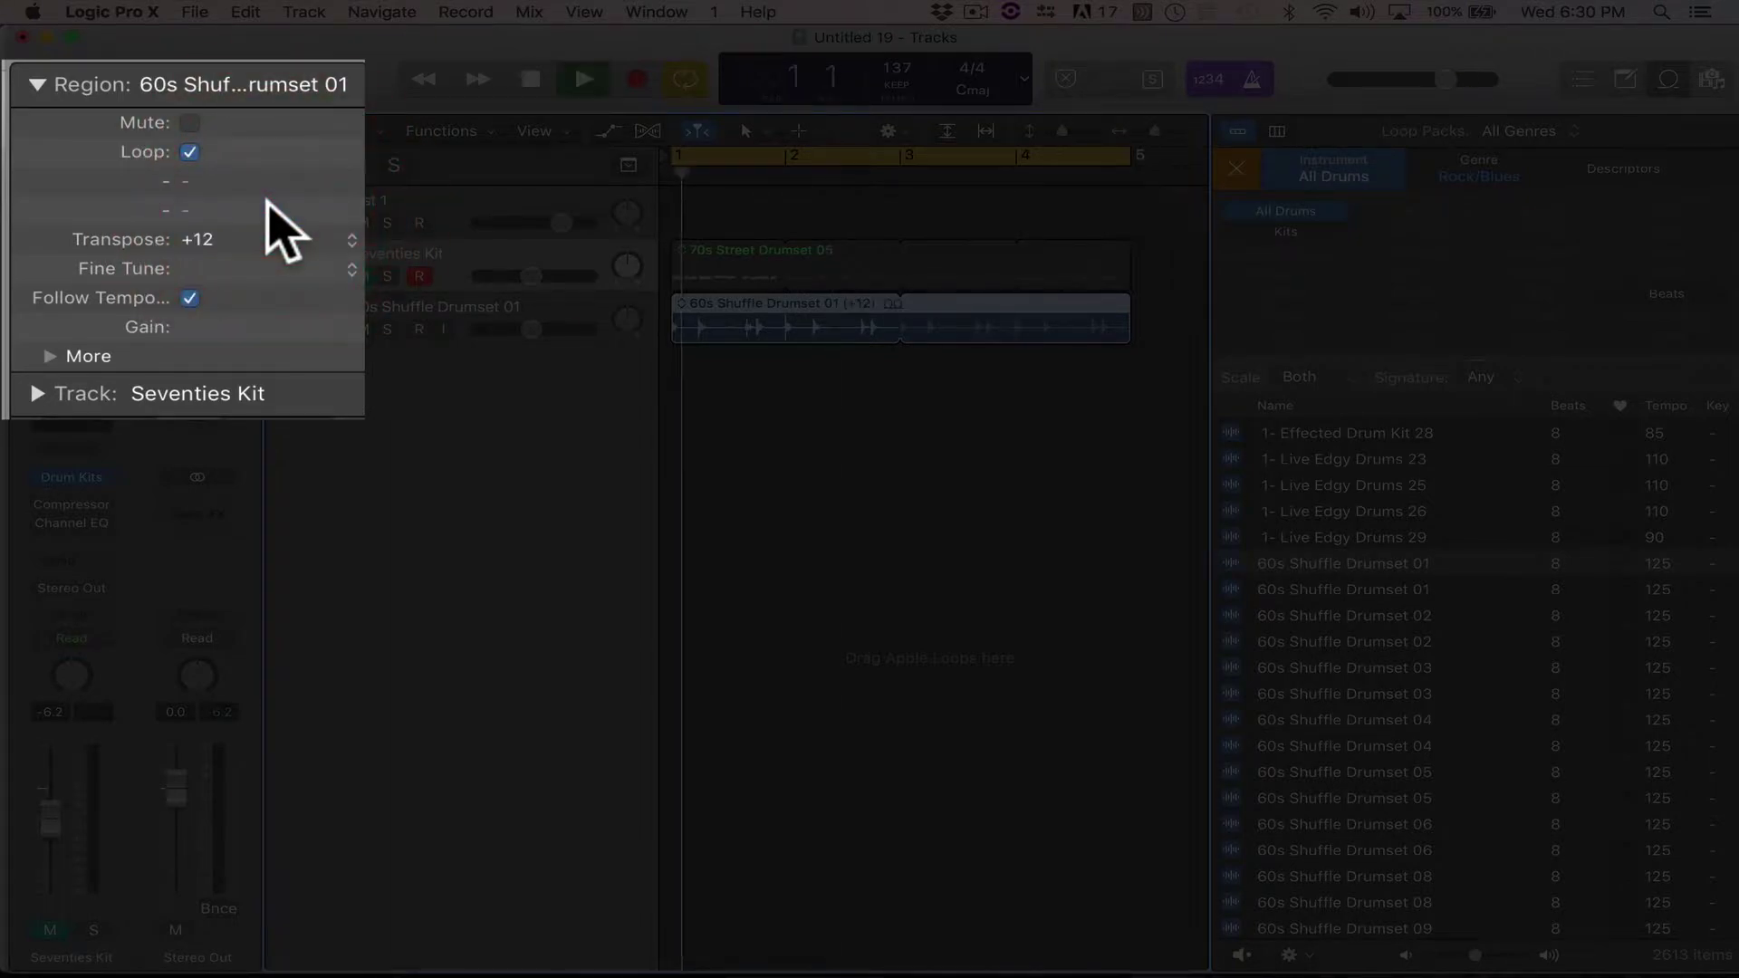
Reset the 60s Shuffle Drumset 01 region's transposition to 0 and stop playback.
click(344, 239)
key(space)
click(306, 263)
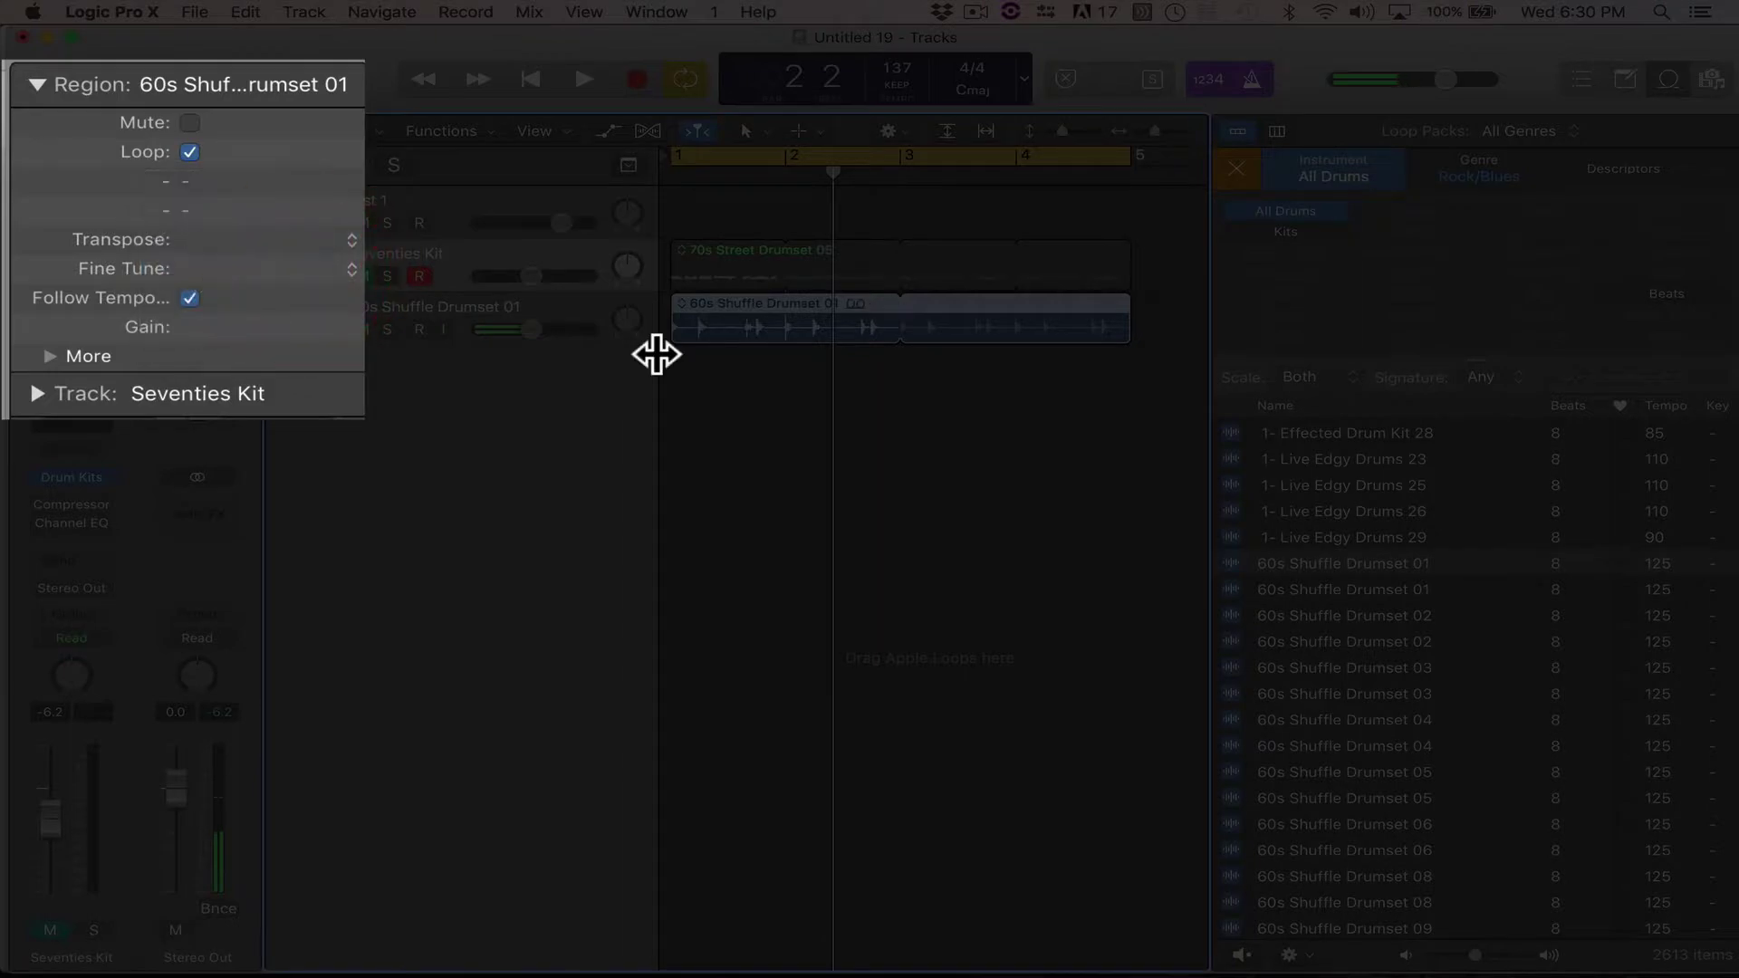
scroll(1408, 563, up, 1)
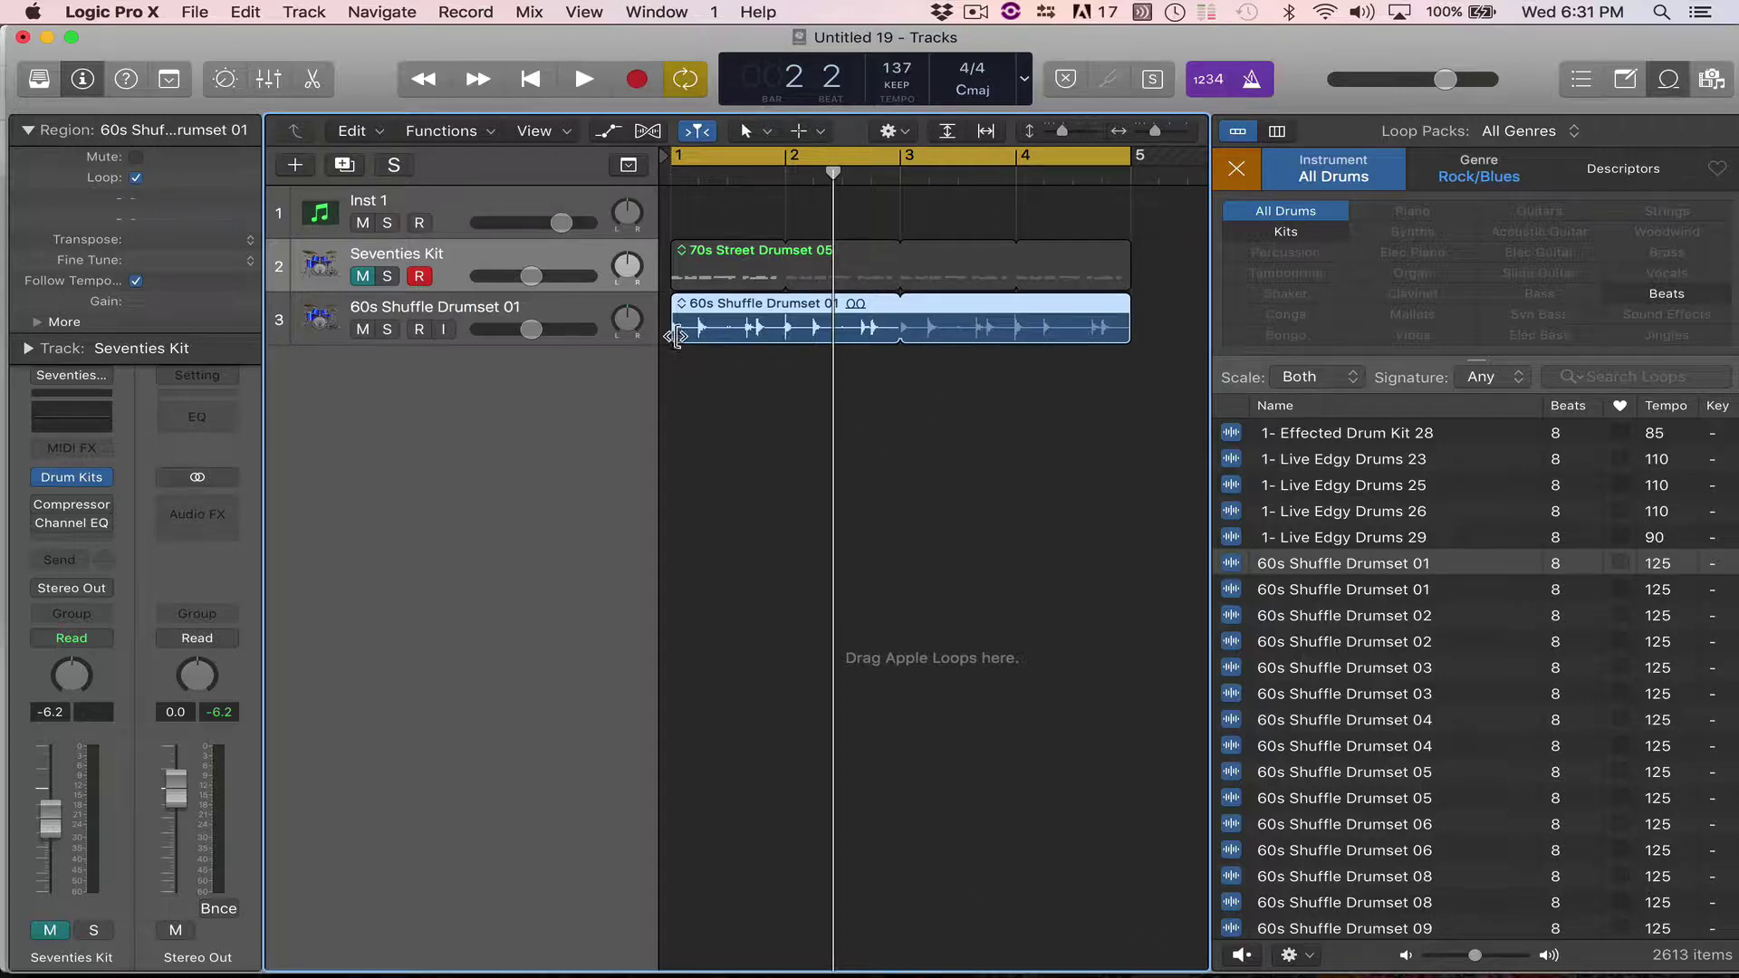
Select the 60s Shuffle Drumset 01 track, hide and reshow the inspector, and expand its Region parameters.
click(596, 311)
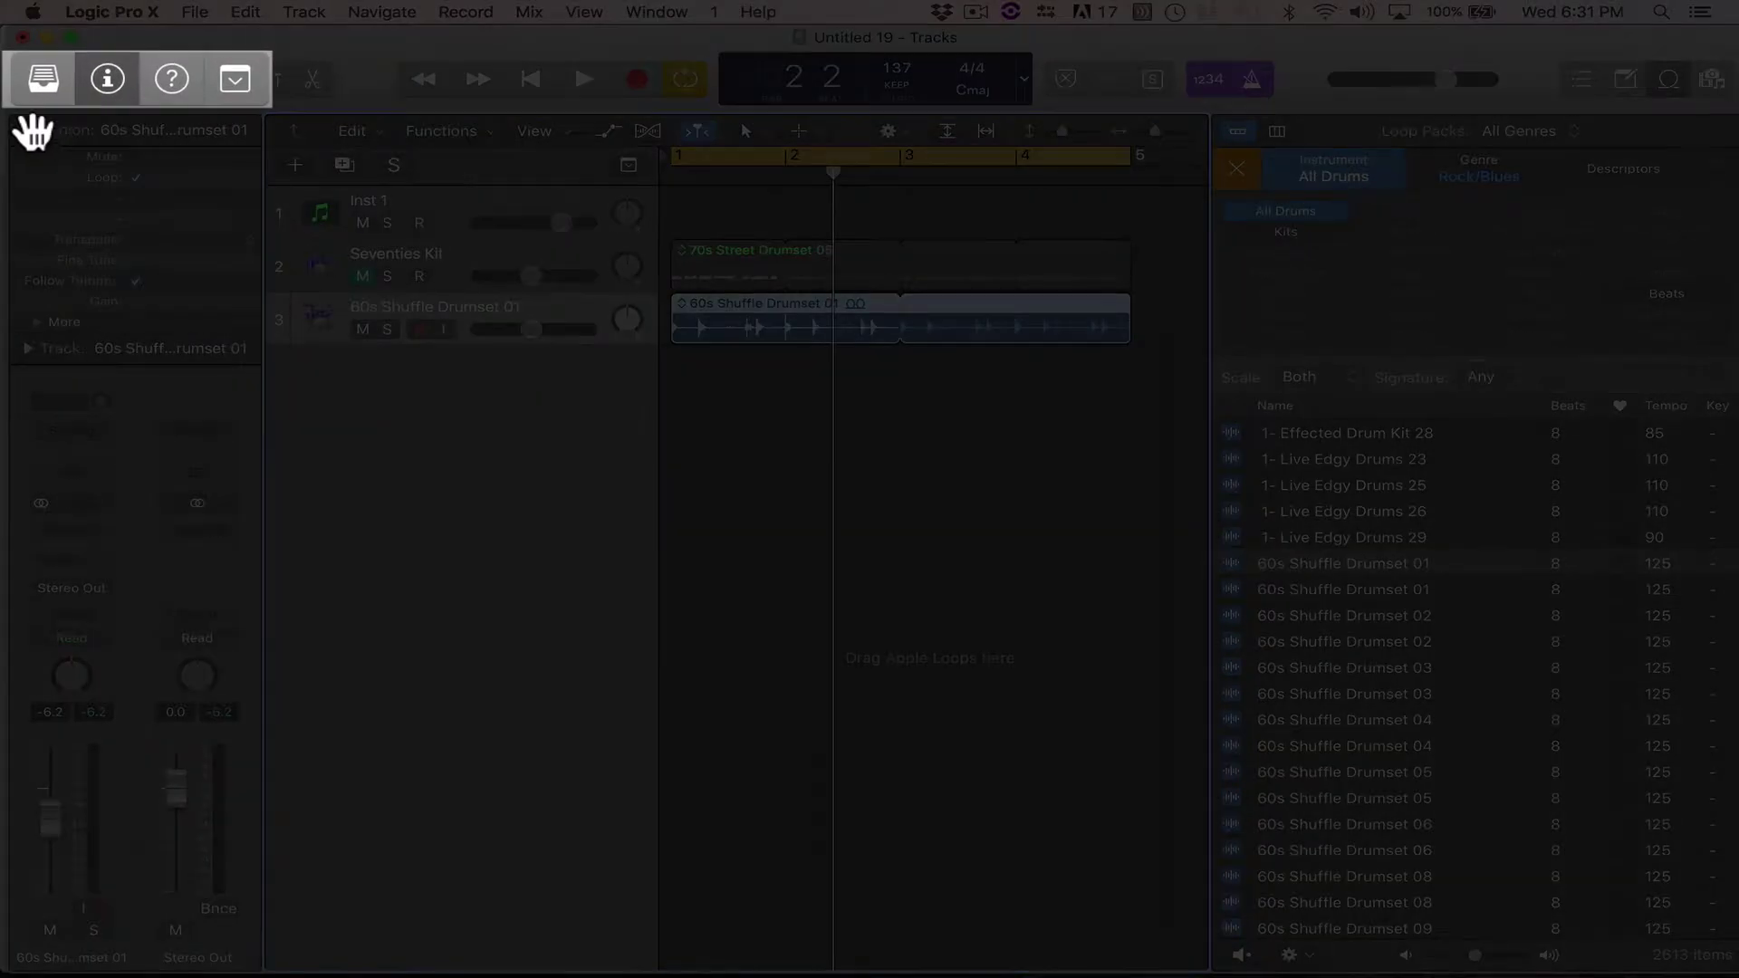
click(90, 80)
click(110, 83)
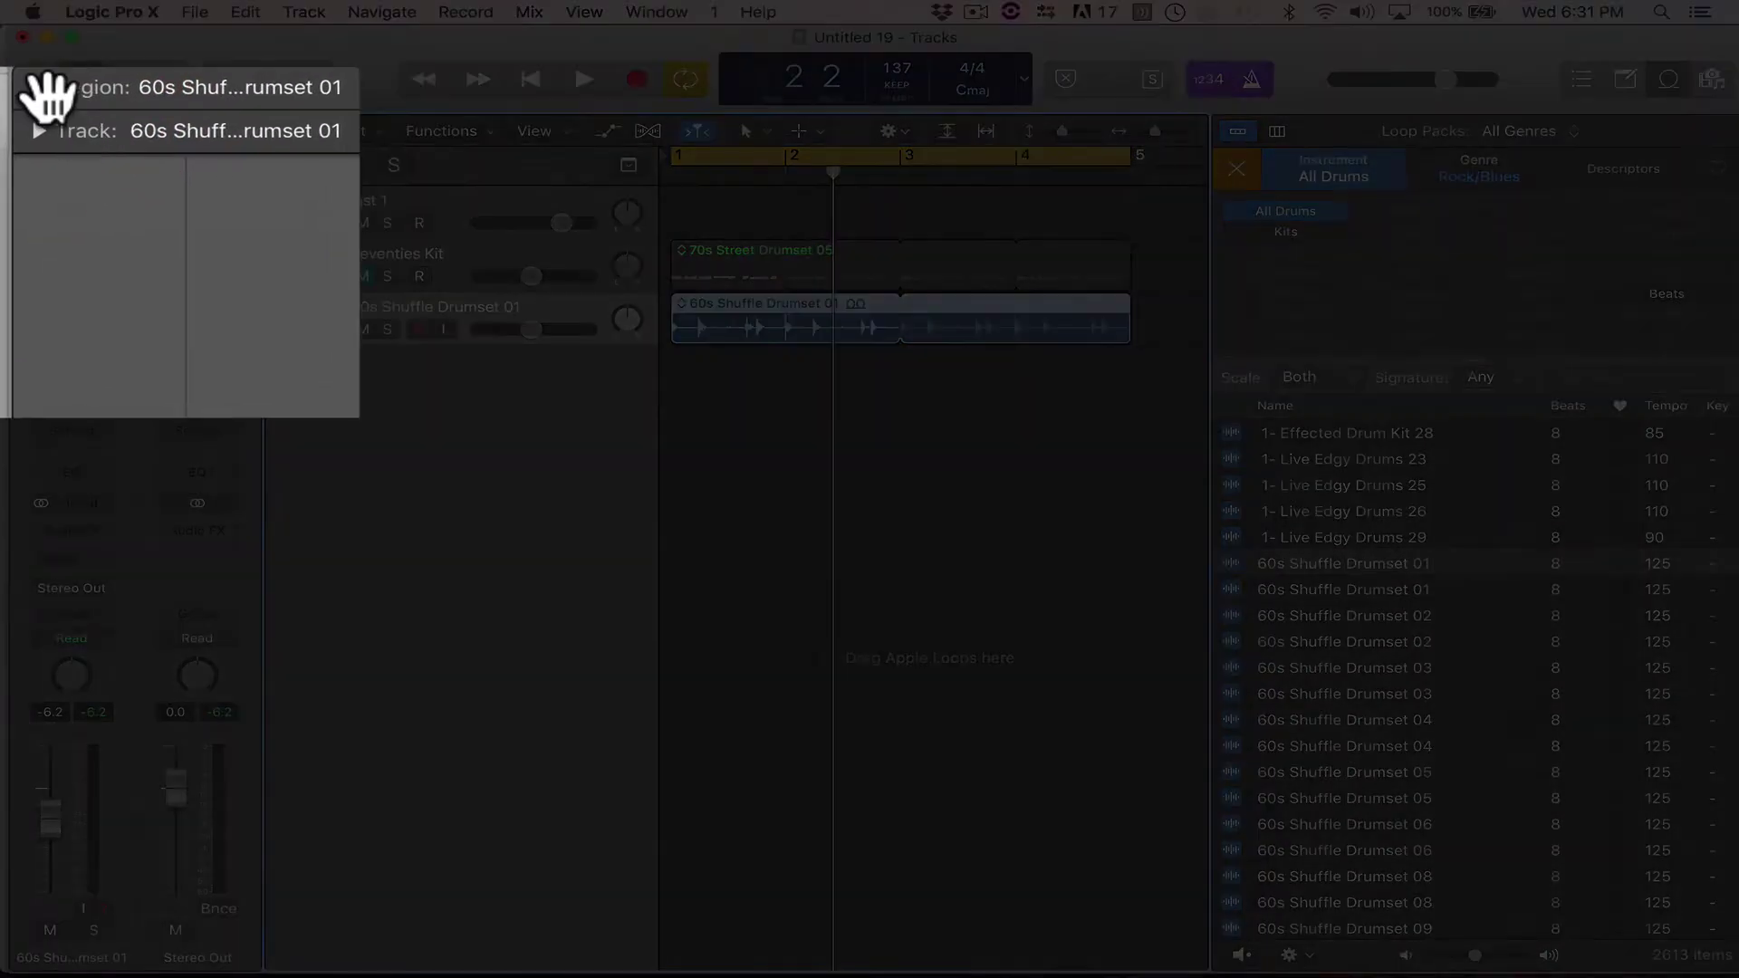
click(33, 111)
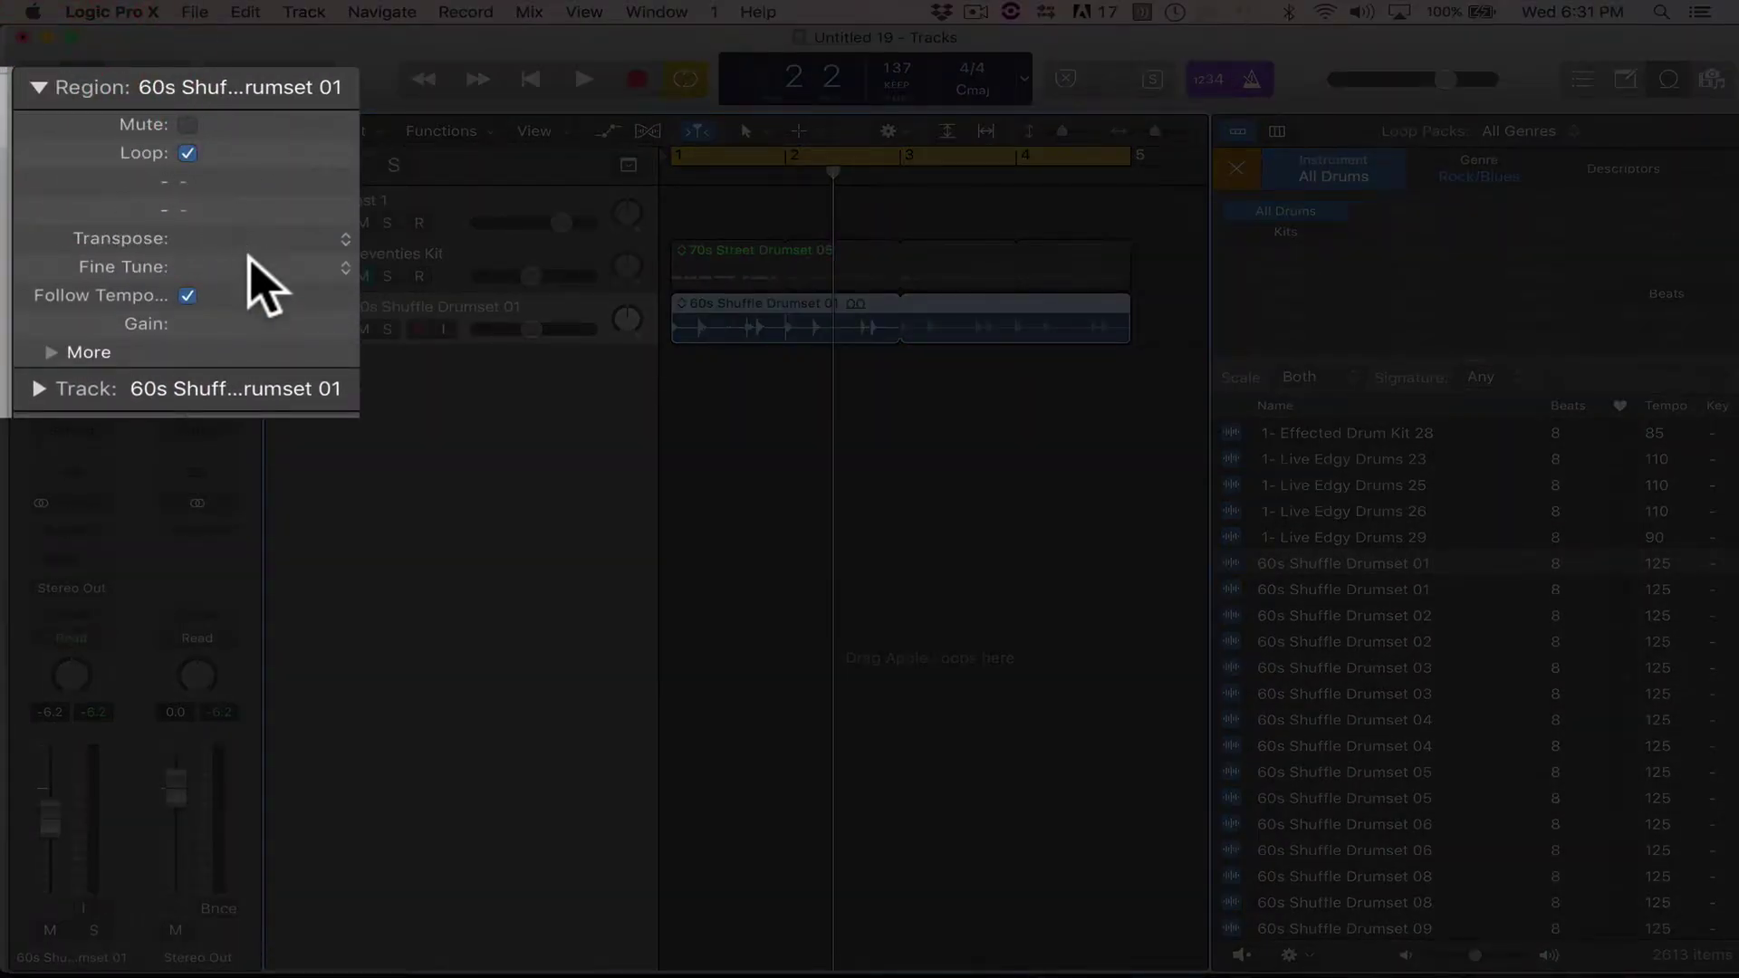
Set the 60s Shuffle Drumset 01 region's transposition to +6 and play it back.
click(346, 238)
click(346, 233)
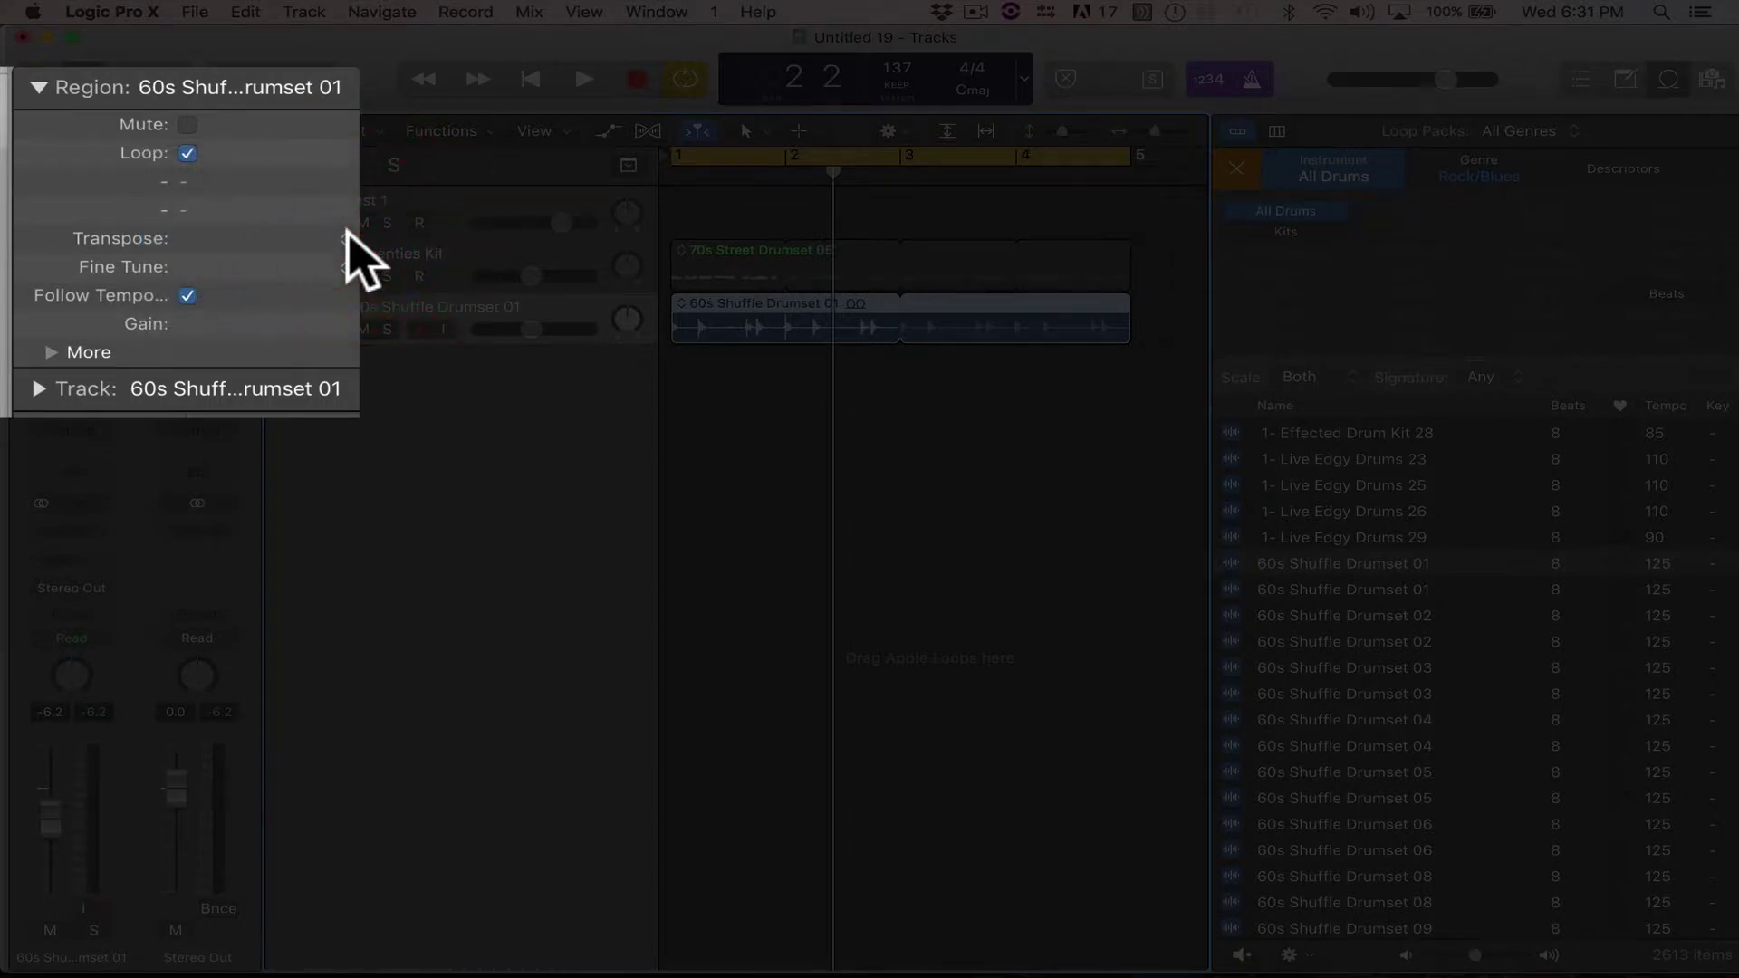
click(345, 238)
click(294, 319)
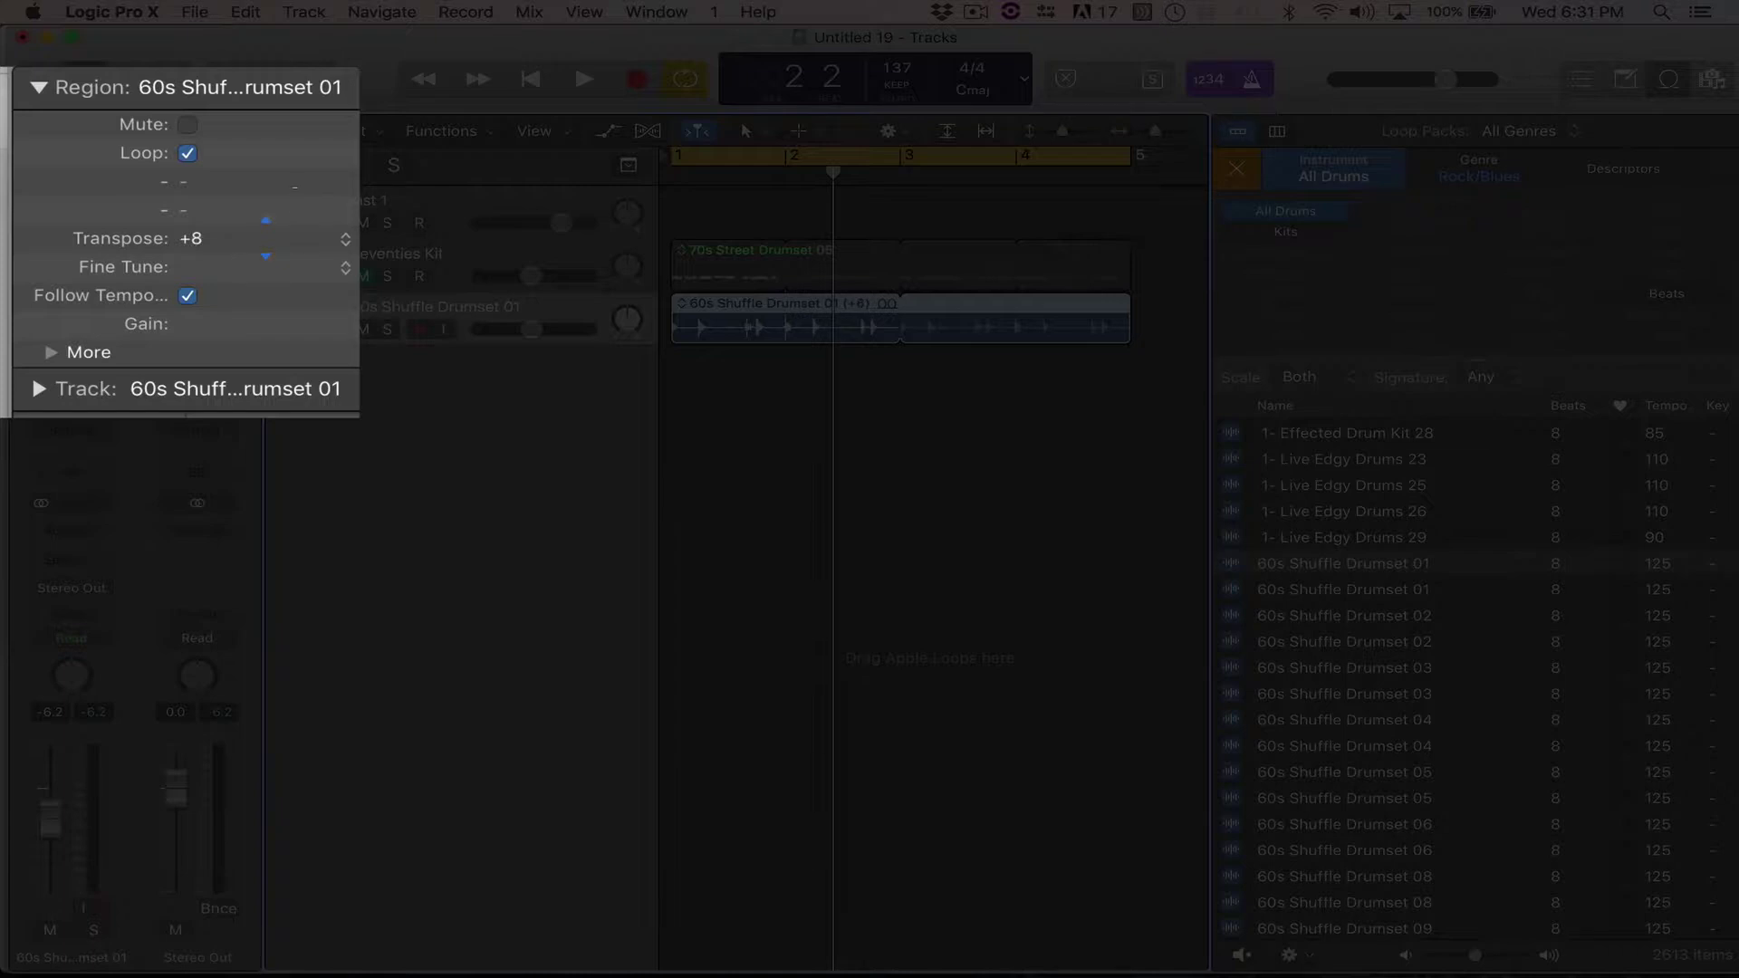
key(space)
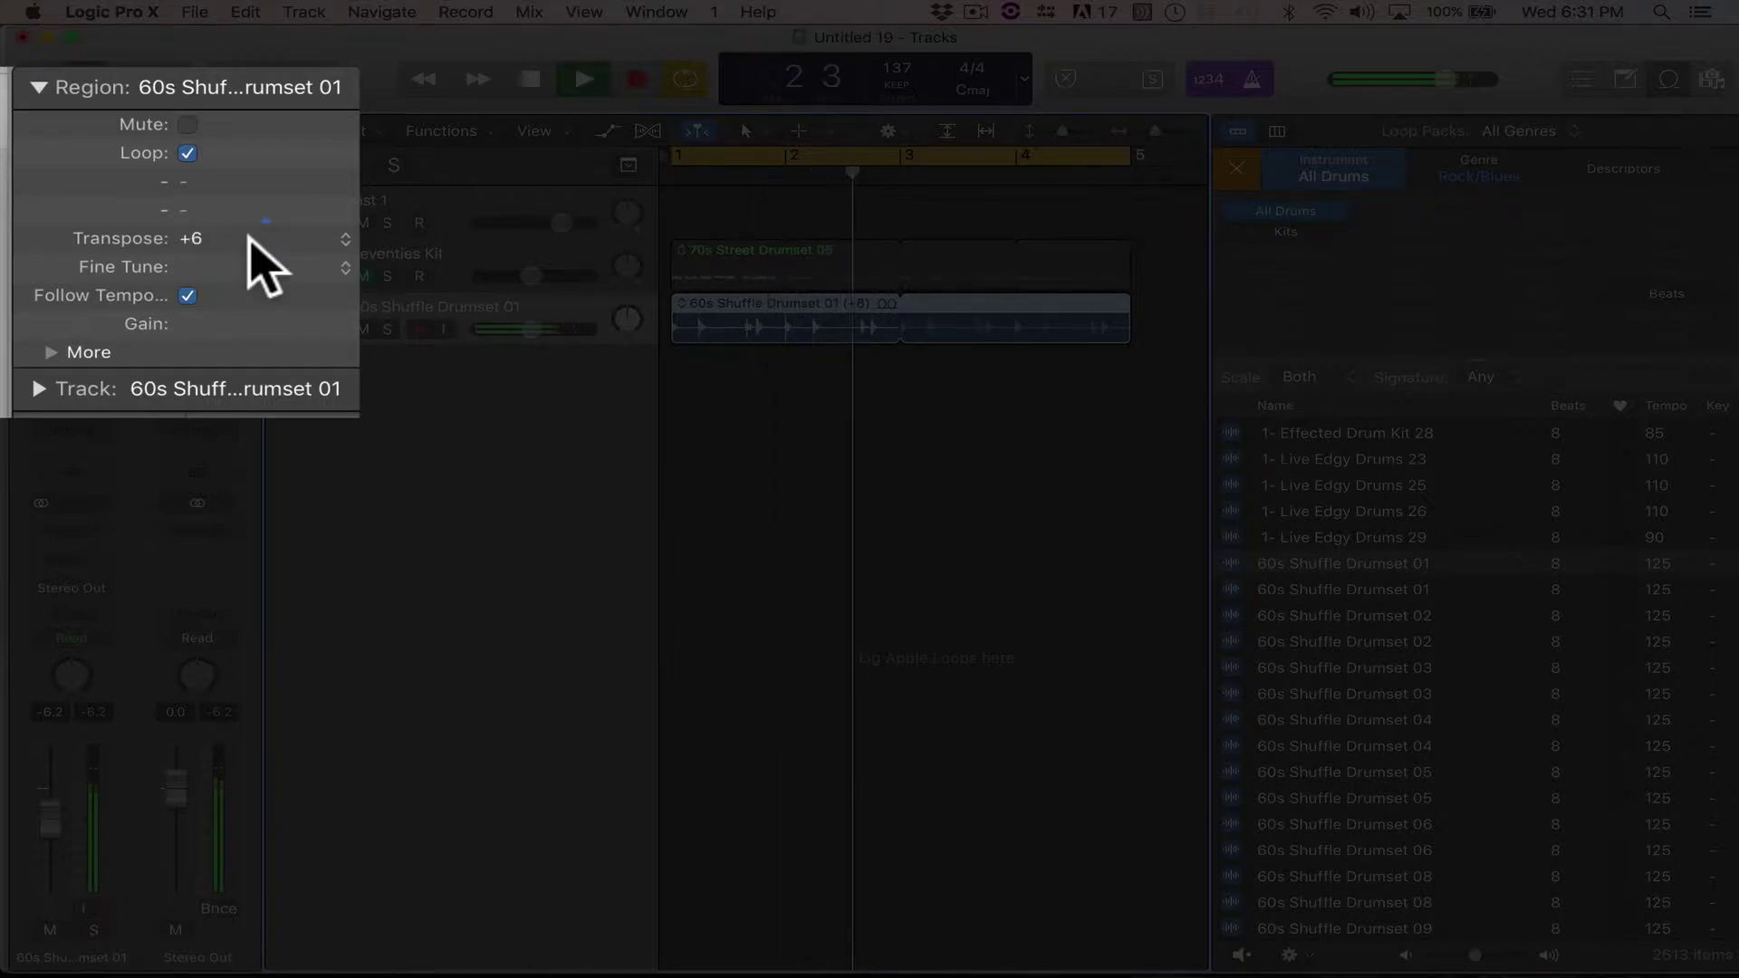
drag(244, 241, 299, 342)
key(space)
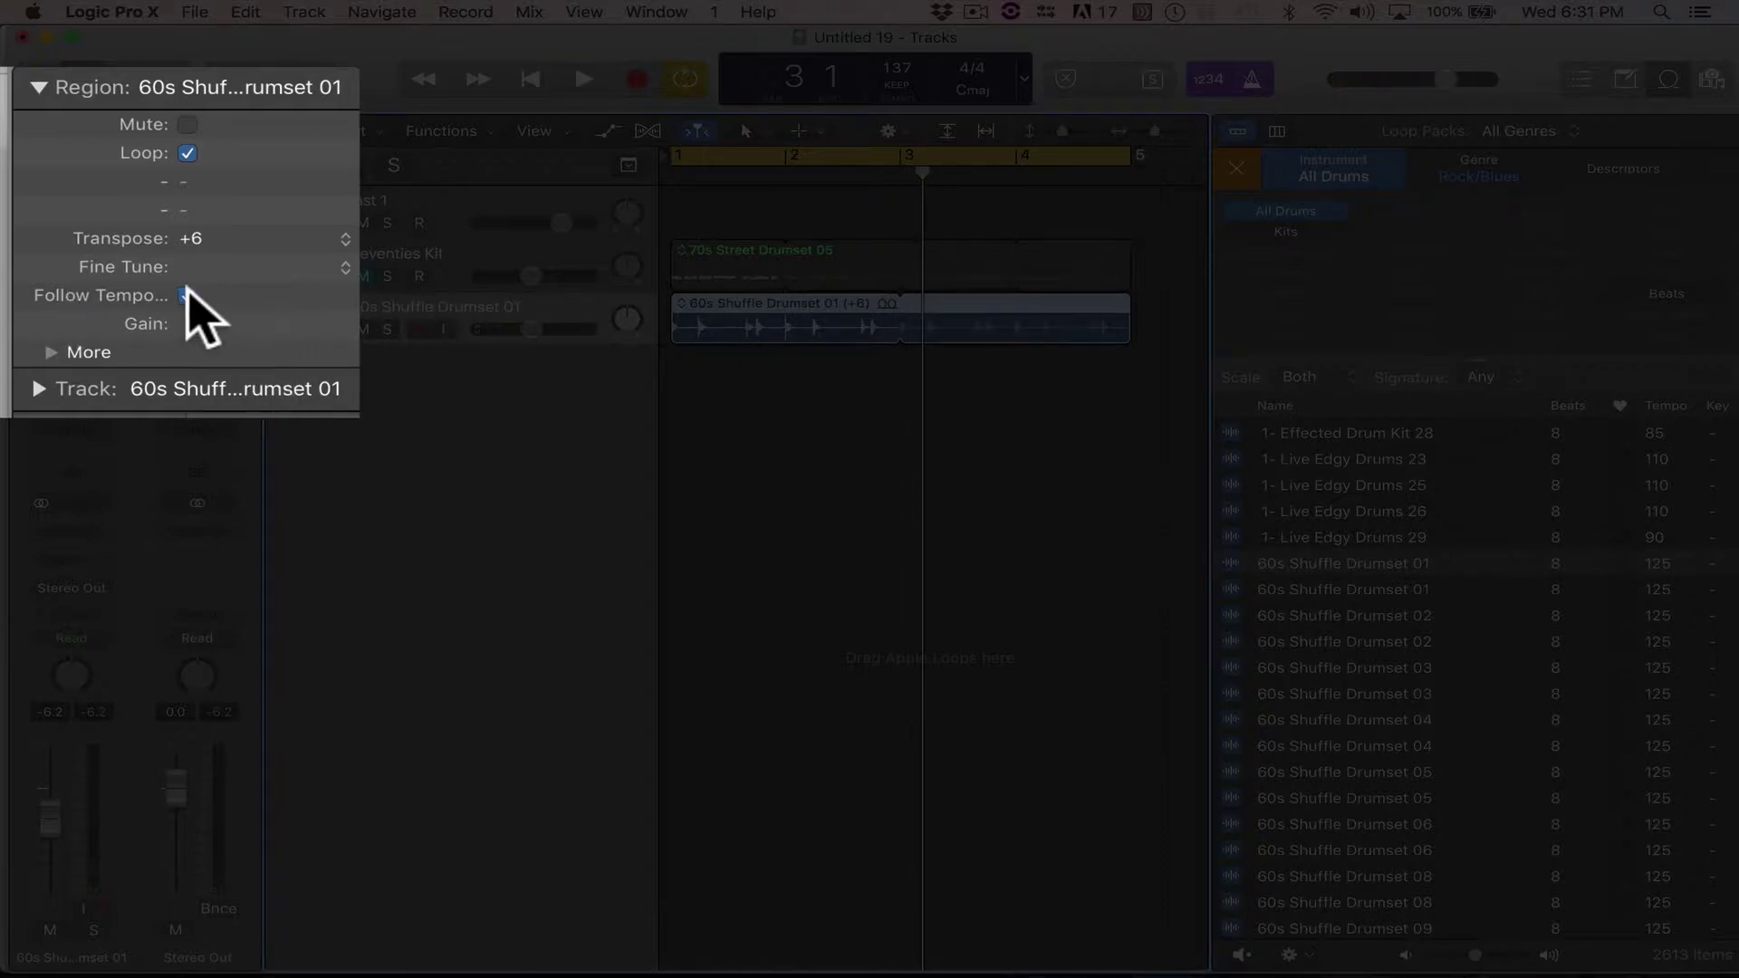
Turn off Follow Tempo for the 60s Shuffle Drumset 01 region and play it back at its original speed.
click(187, 297)
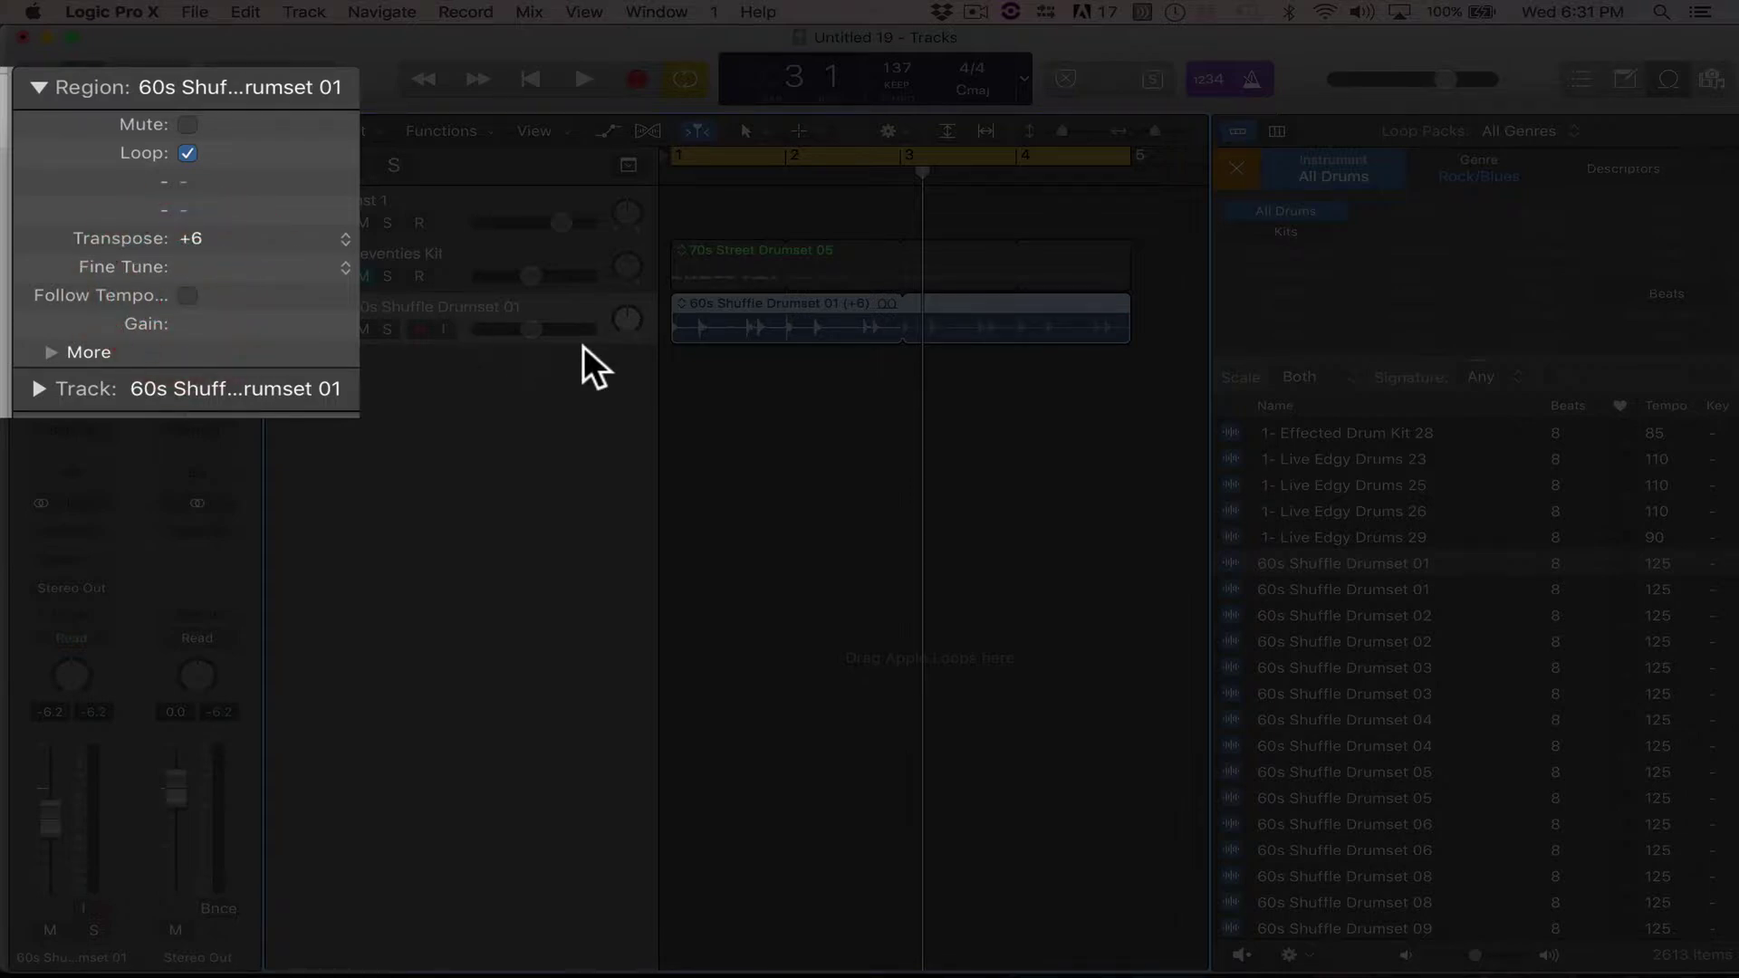
key(space)
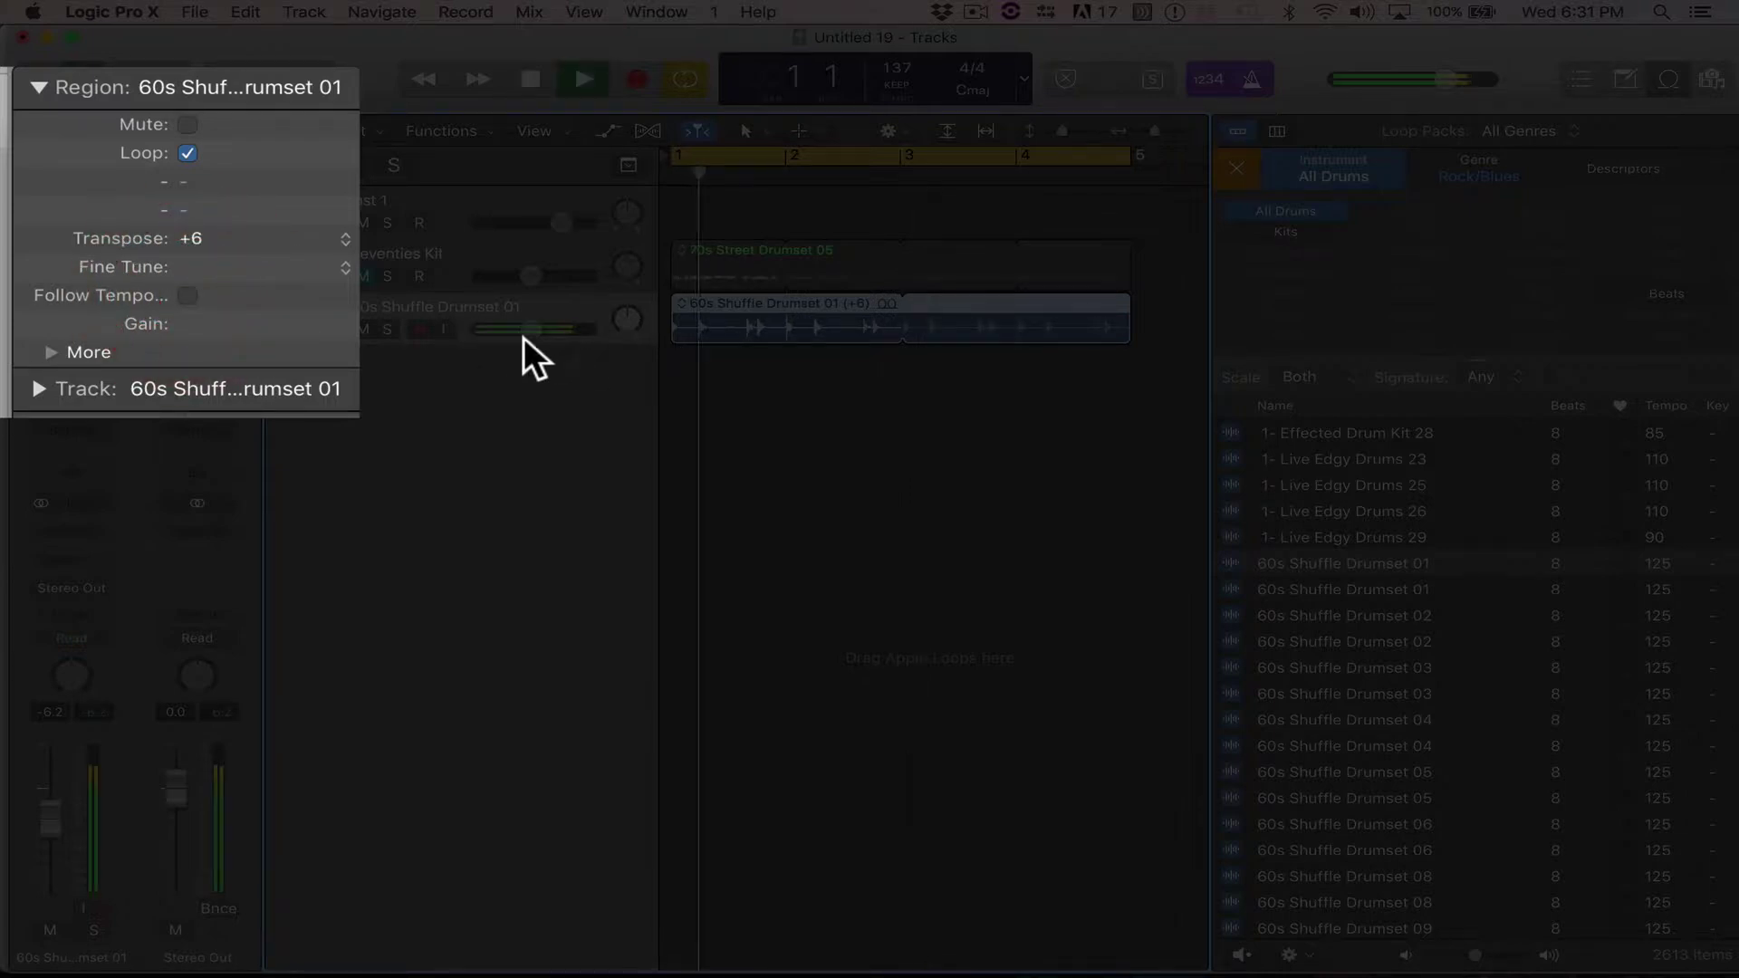
click(188, 296)
click(187, 295)
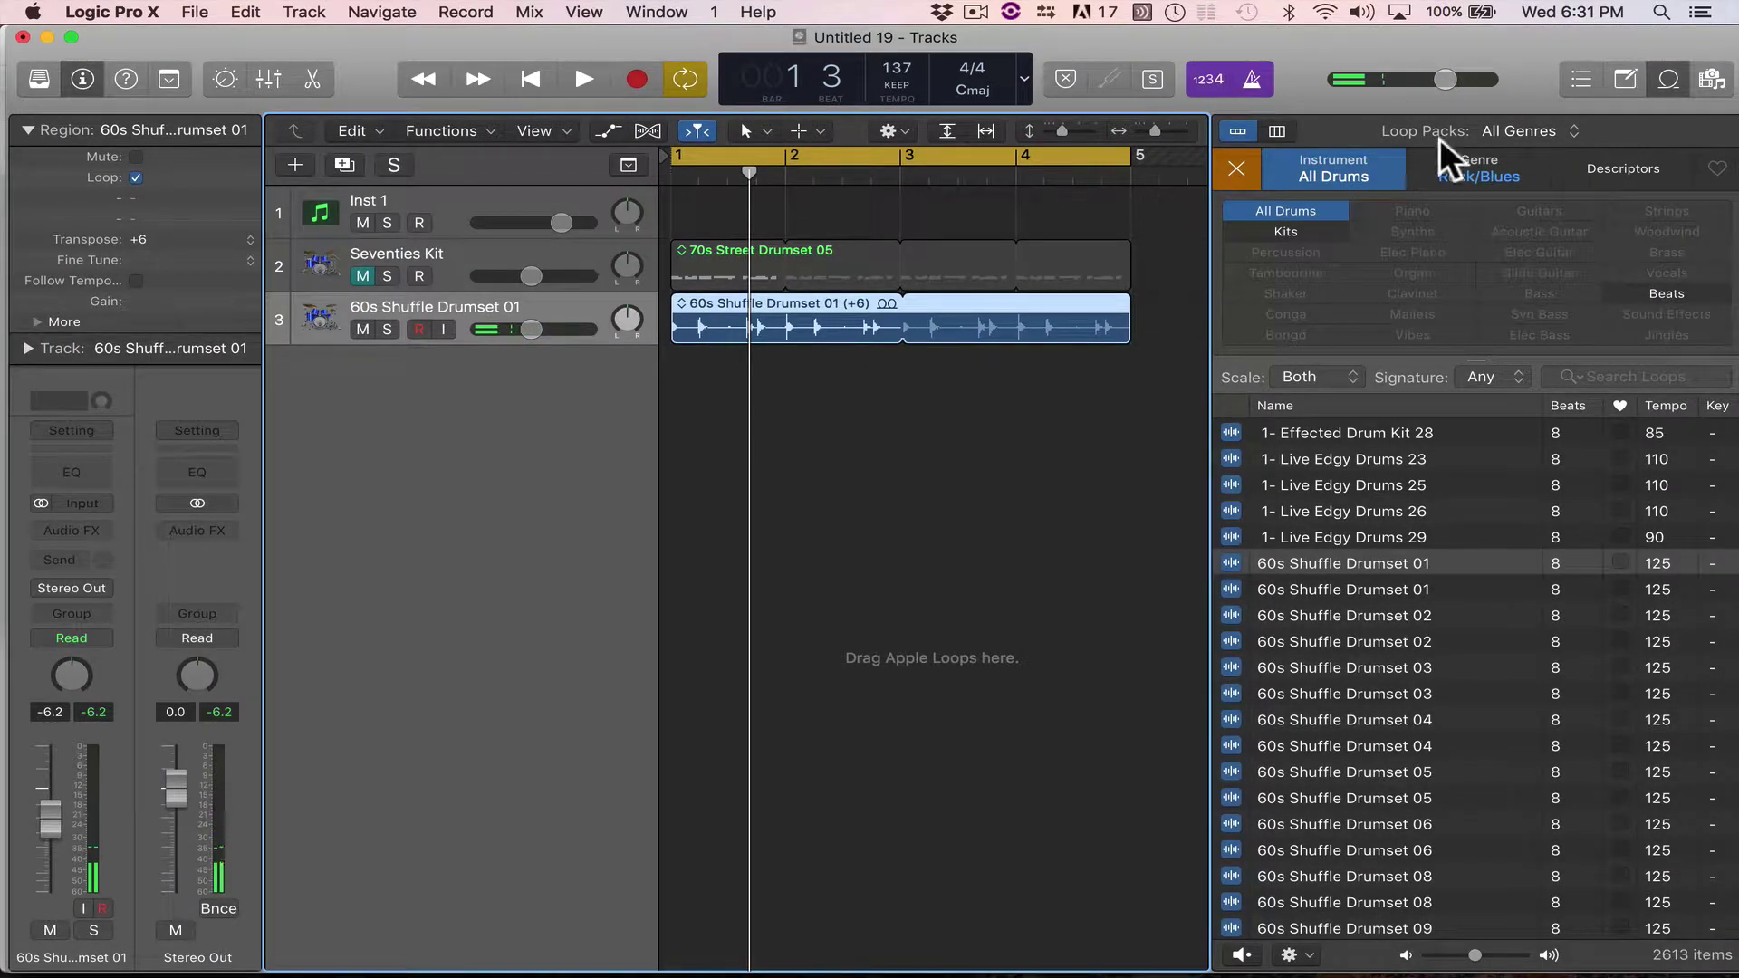
click(1449, 563)
key(space)
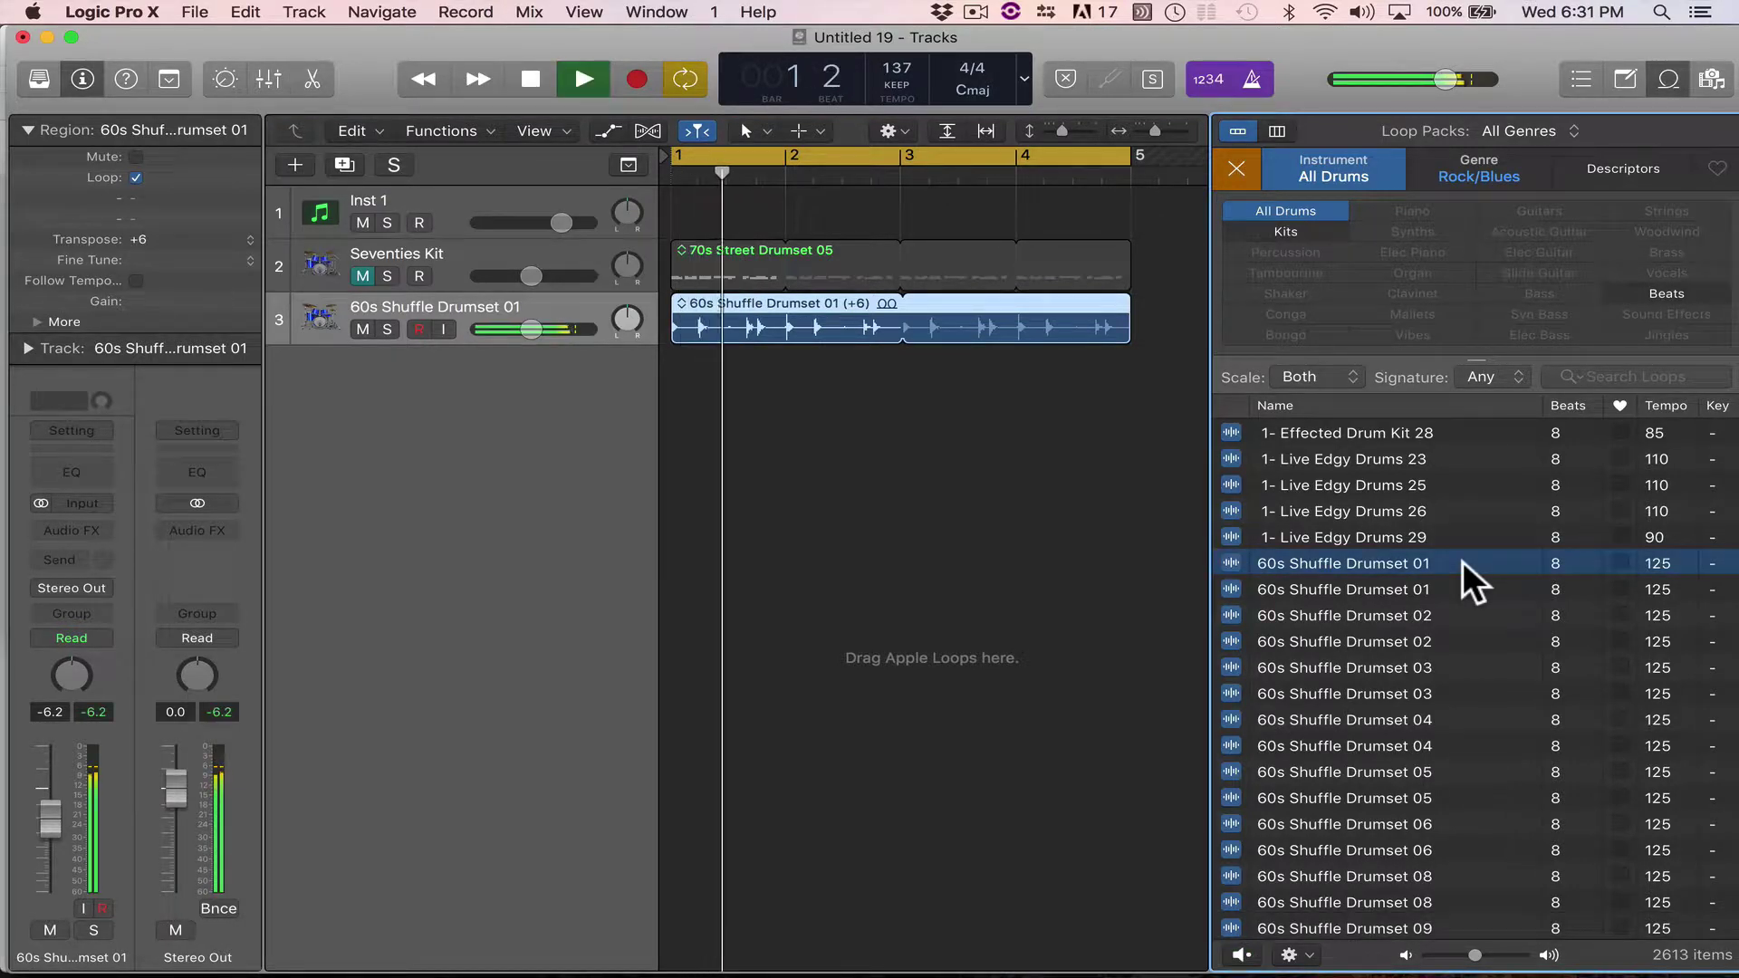
key(space)
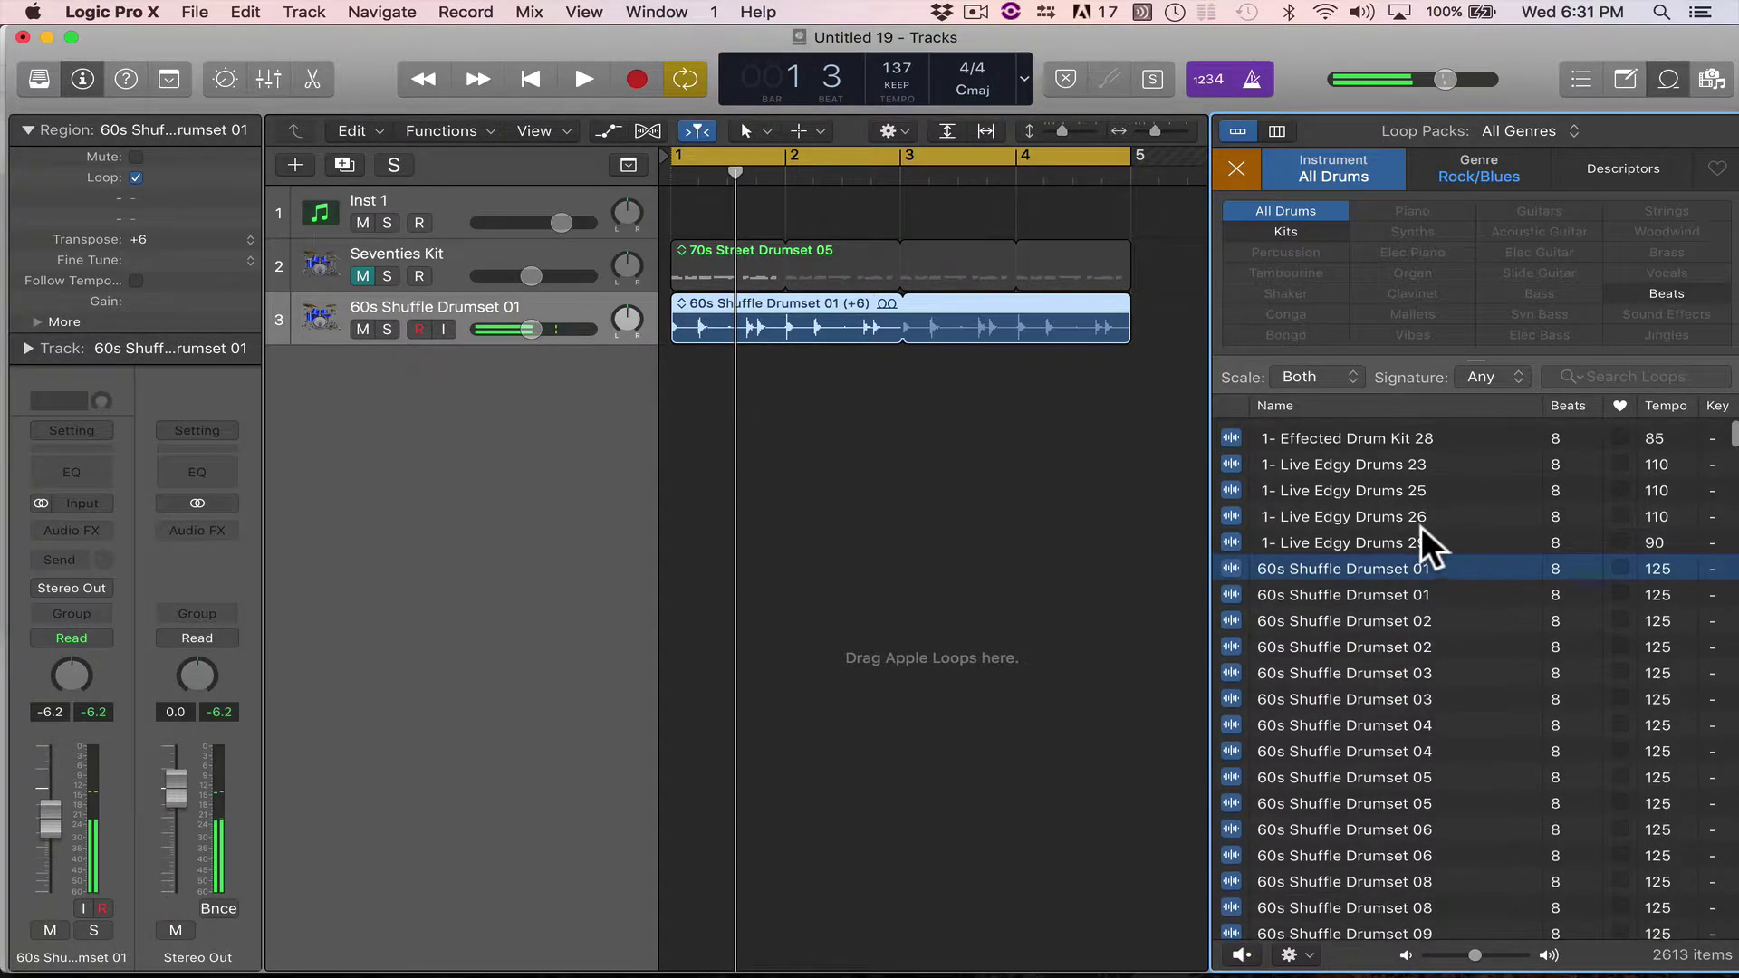
Clear the loop browser's drum and genre filters and limit the loops to the Hip Hop loop pack.
click(1236, 169)
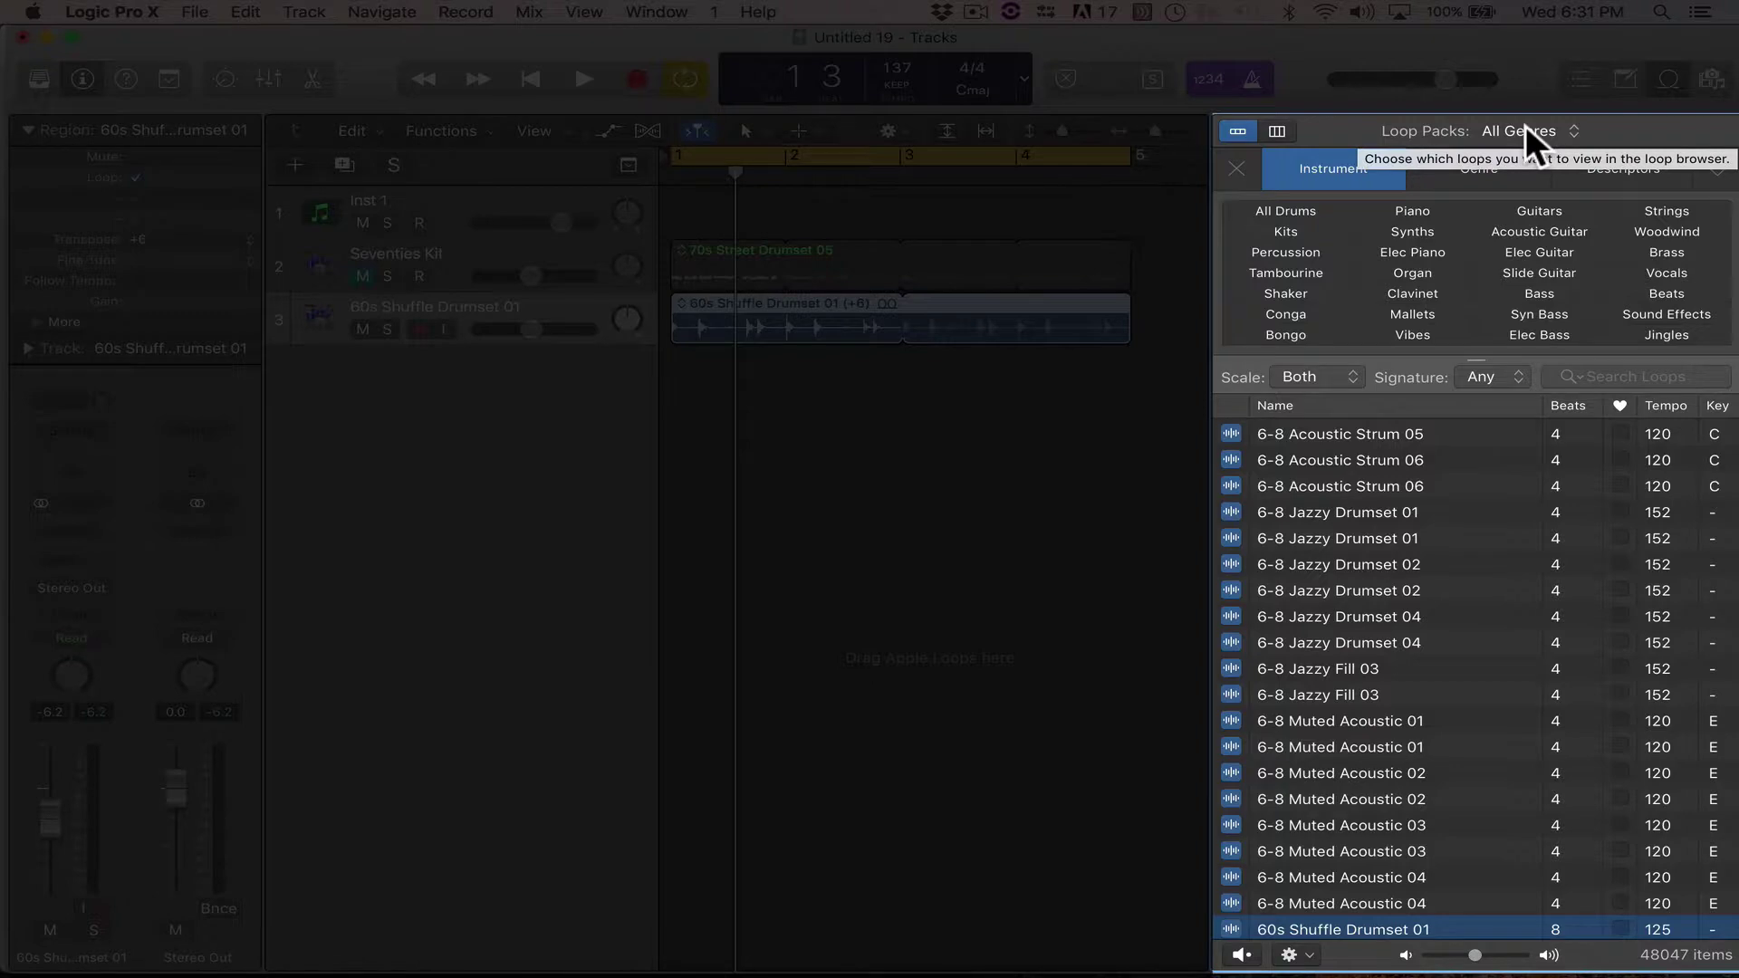
click(1526, 131)
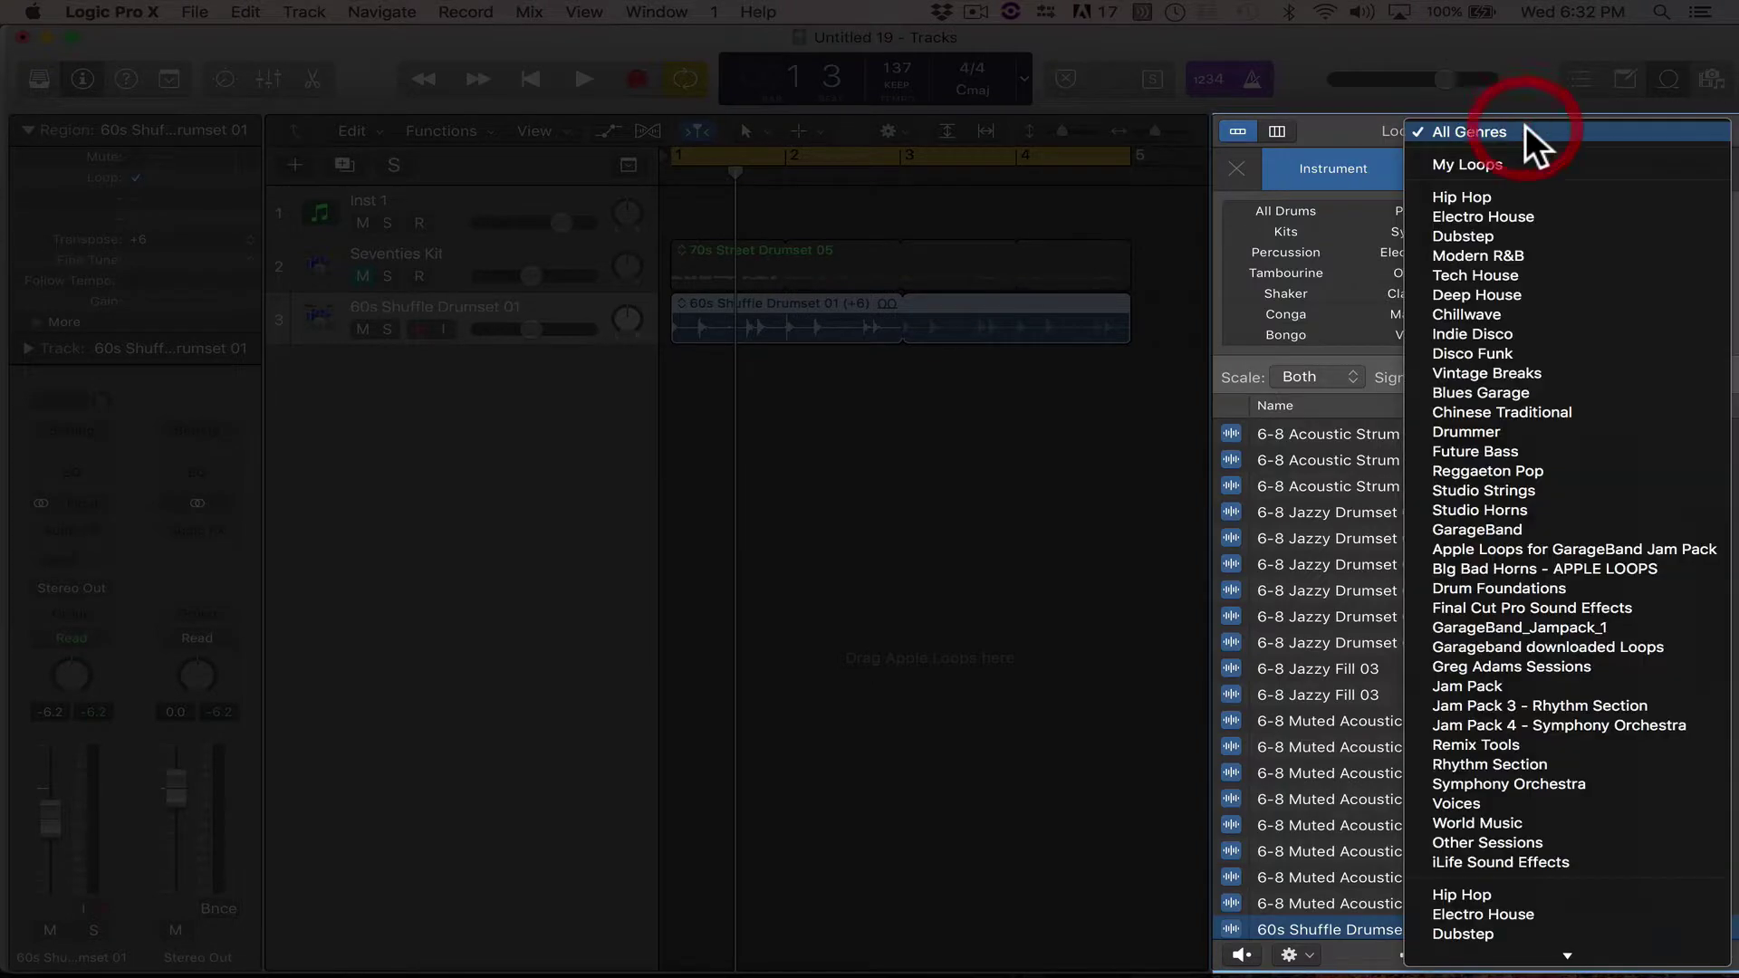
click(1360, 129)
click(1495, 127)
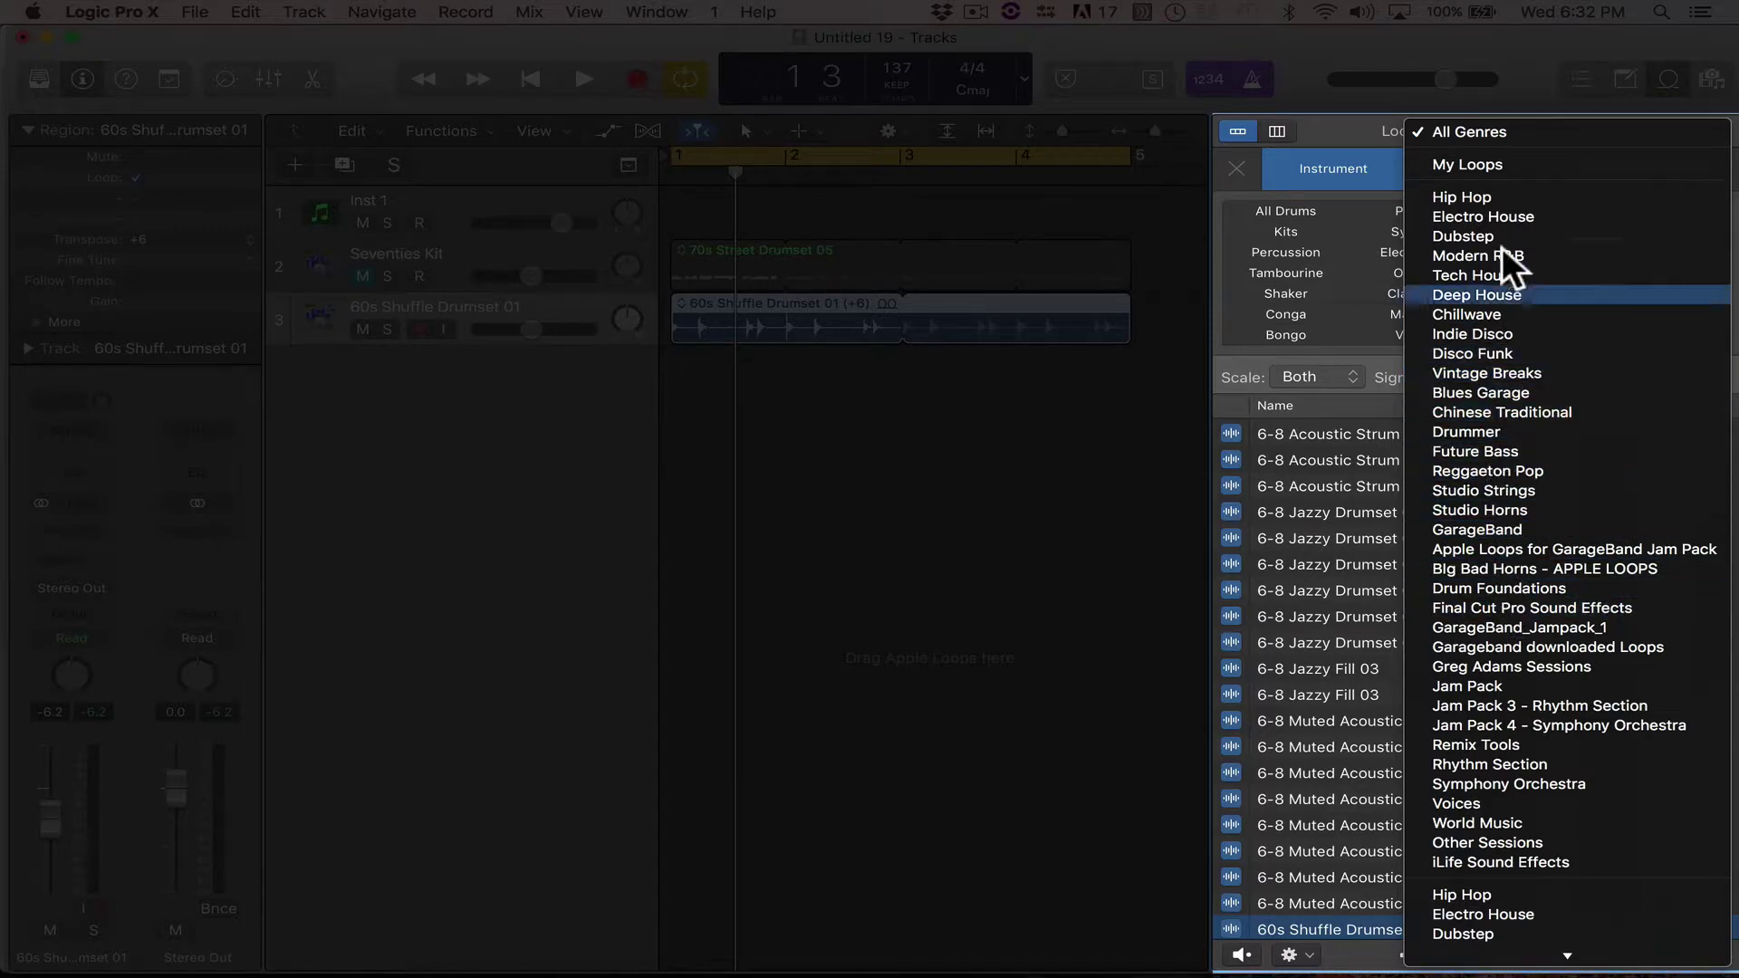
click(1482, 189)
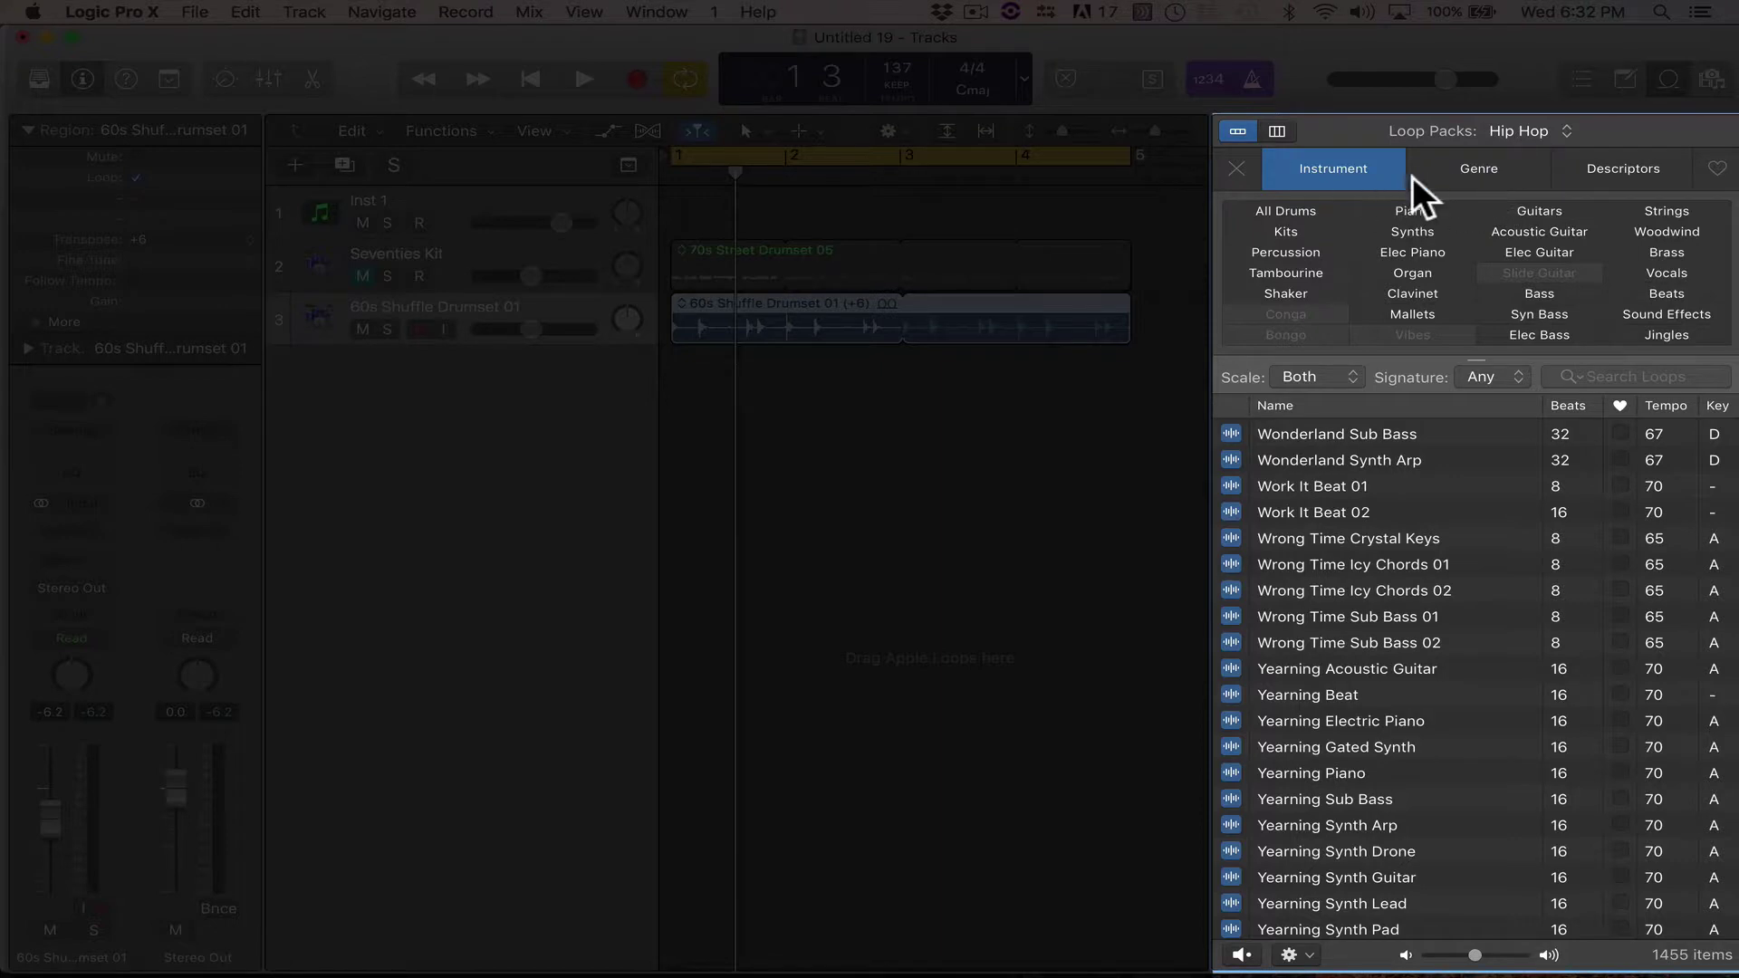
Look through the Genre and Descriptors categories available for the Hip Hop pack and return to the Instrument categories.
click(1471, 164)
click(1615, 160)
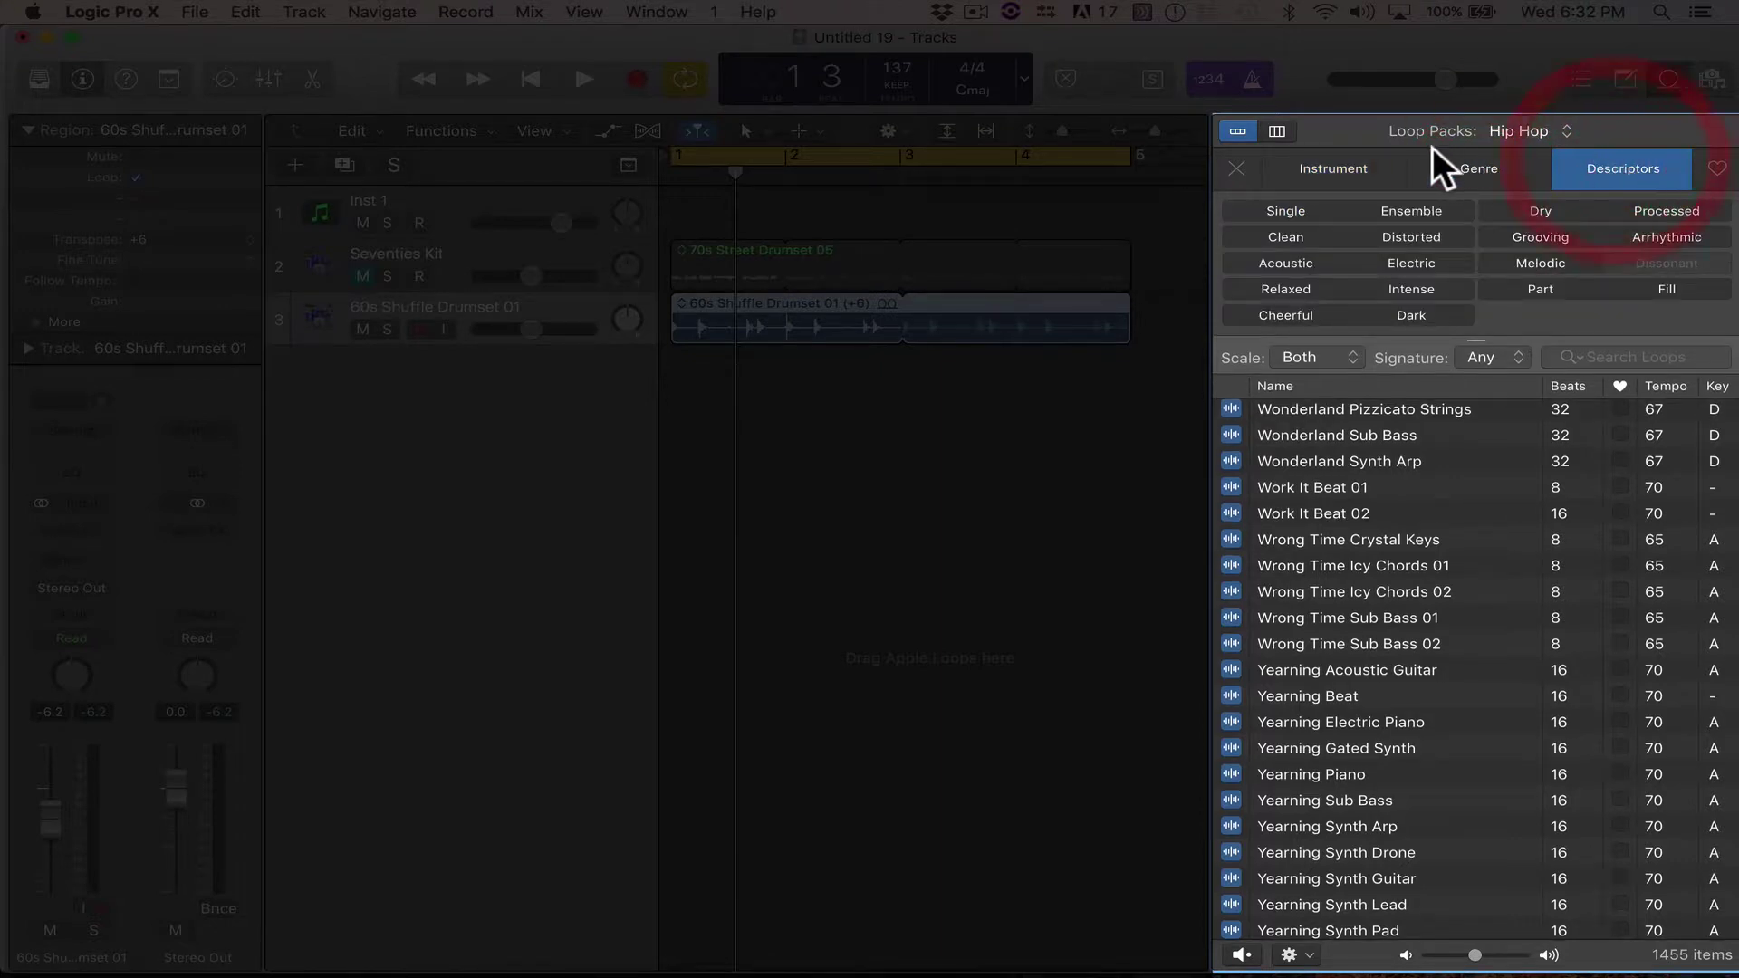
click(1458, 163)
click(1393, 172)
click(1464, 167)
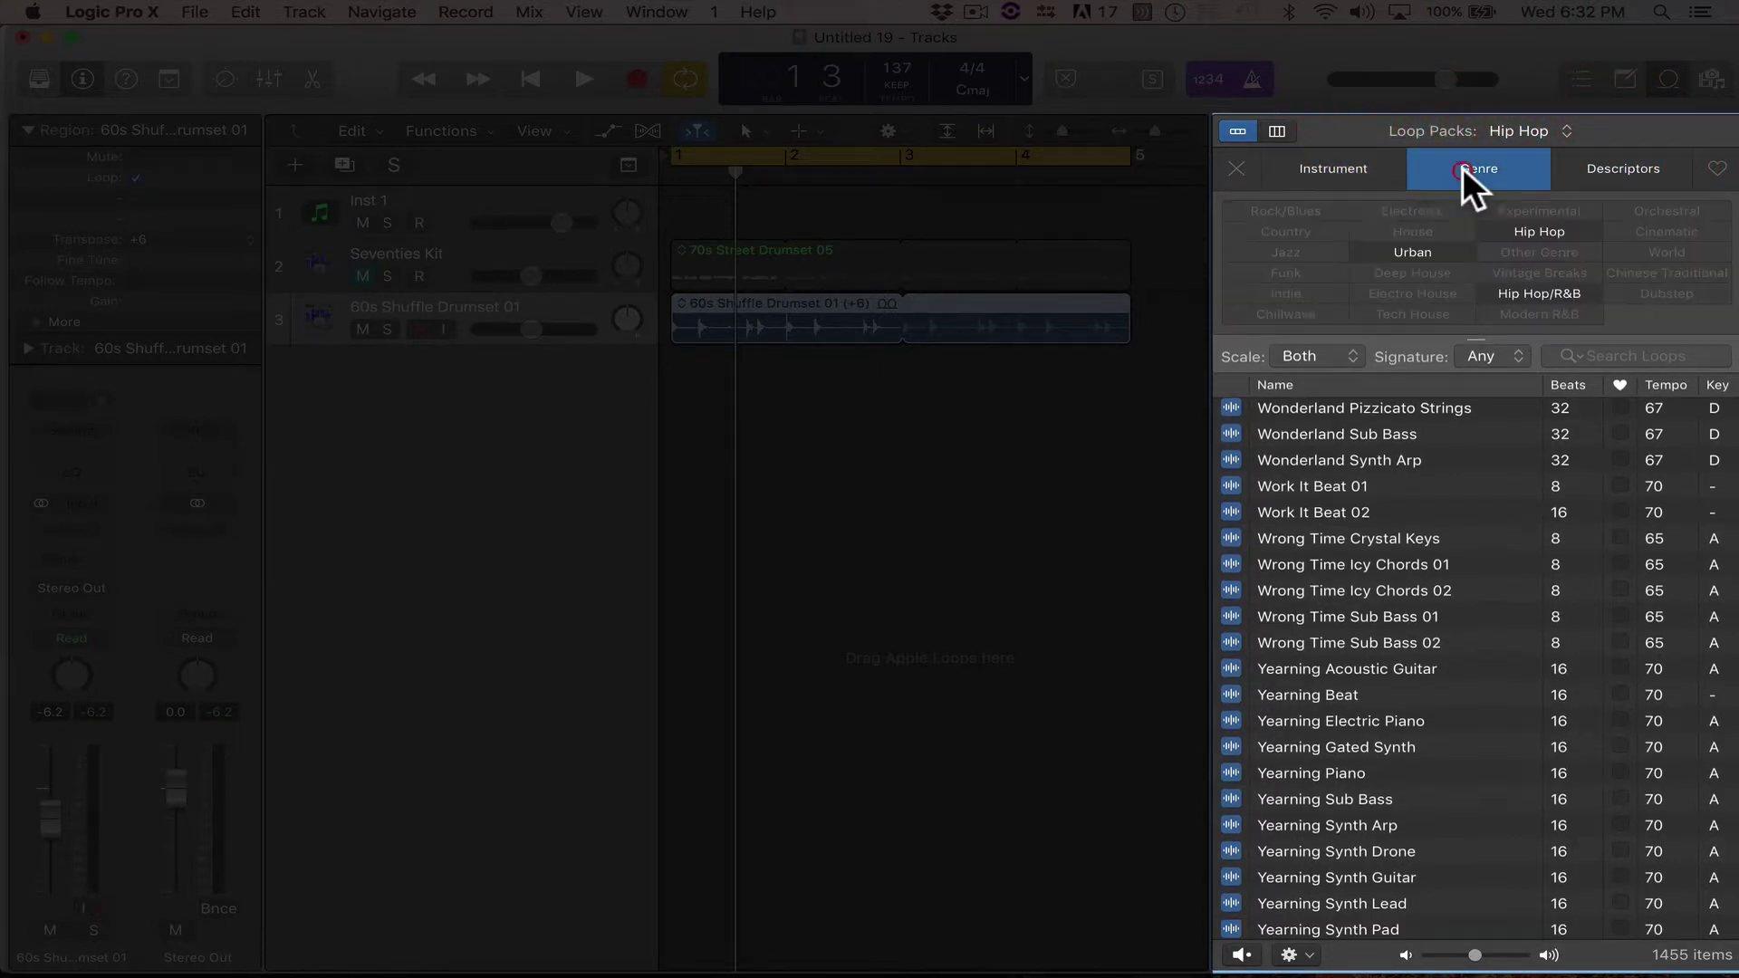
click(1346, 156)
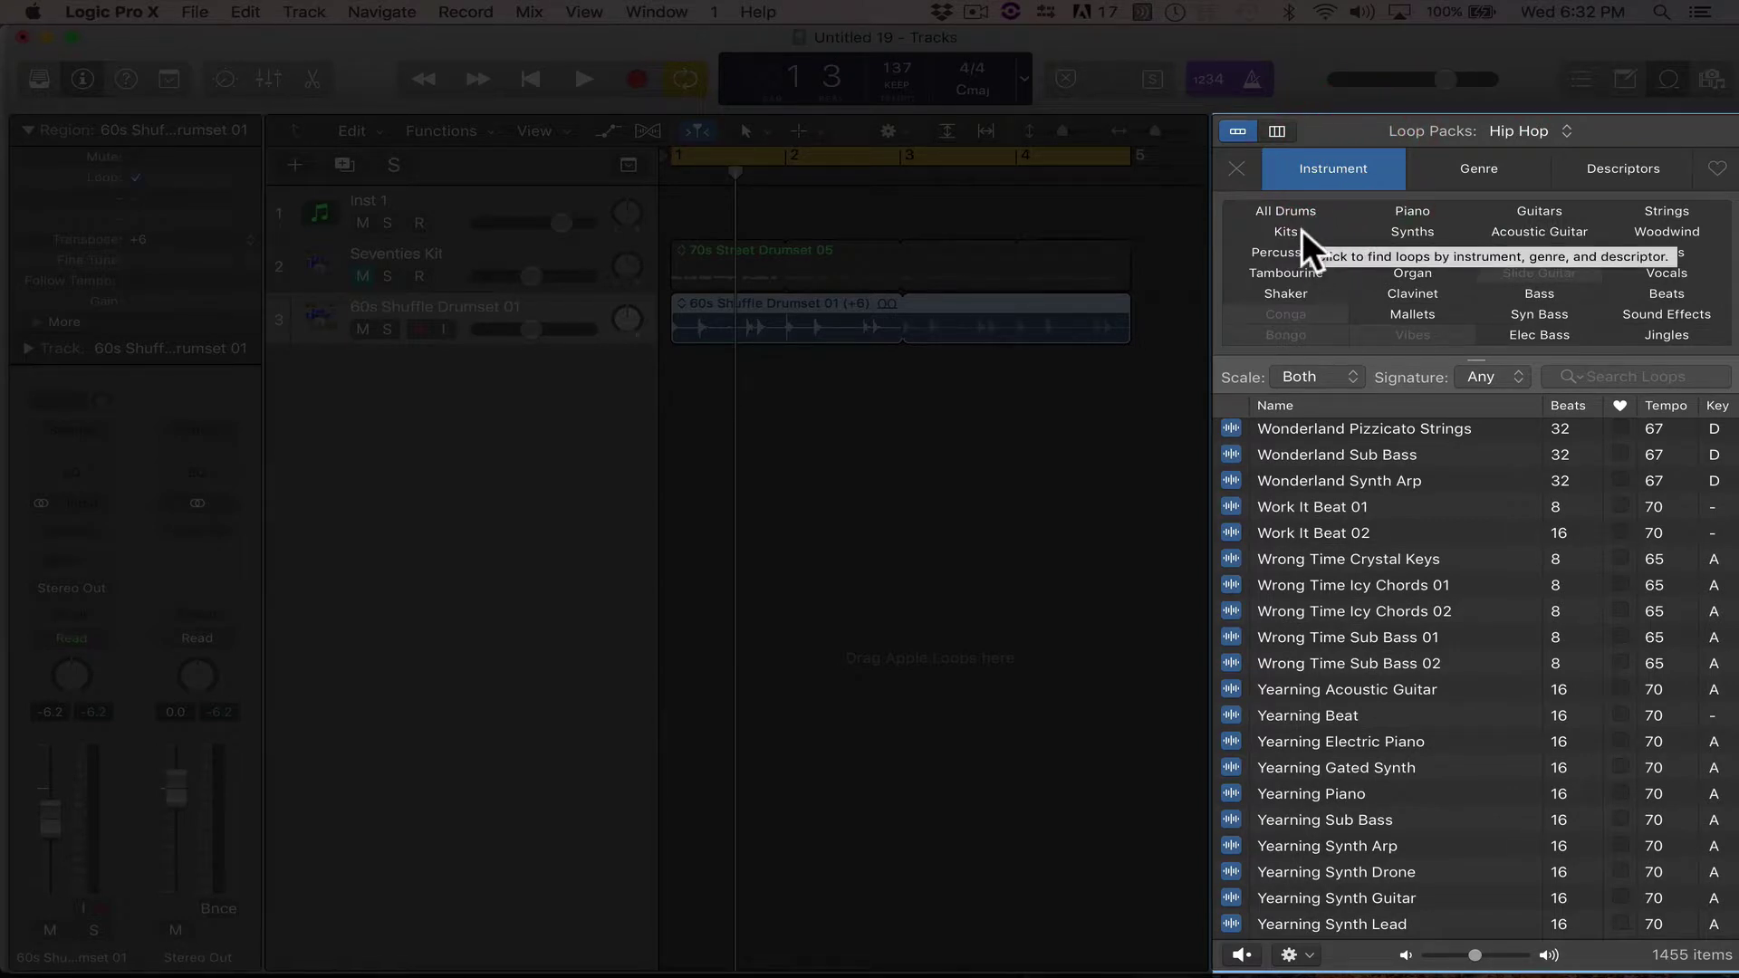
Filter the Hip Hop loops by All Drums, and replace that filter with Piano.
click(1299, 209)
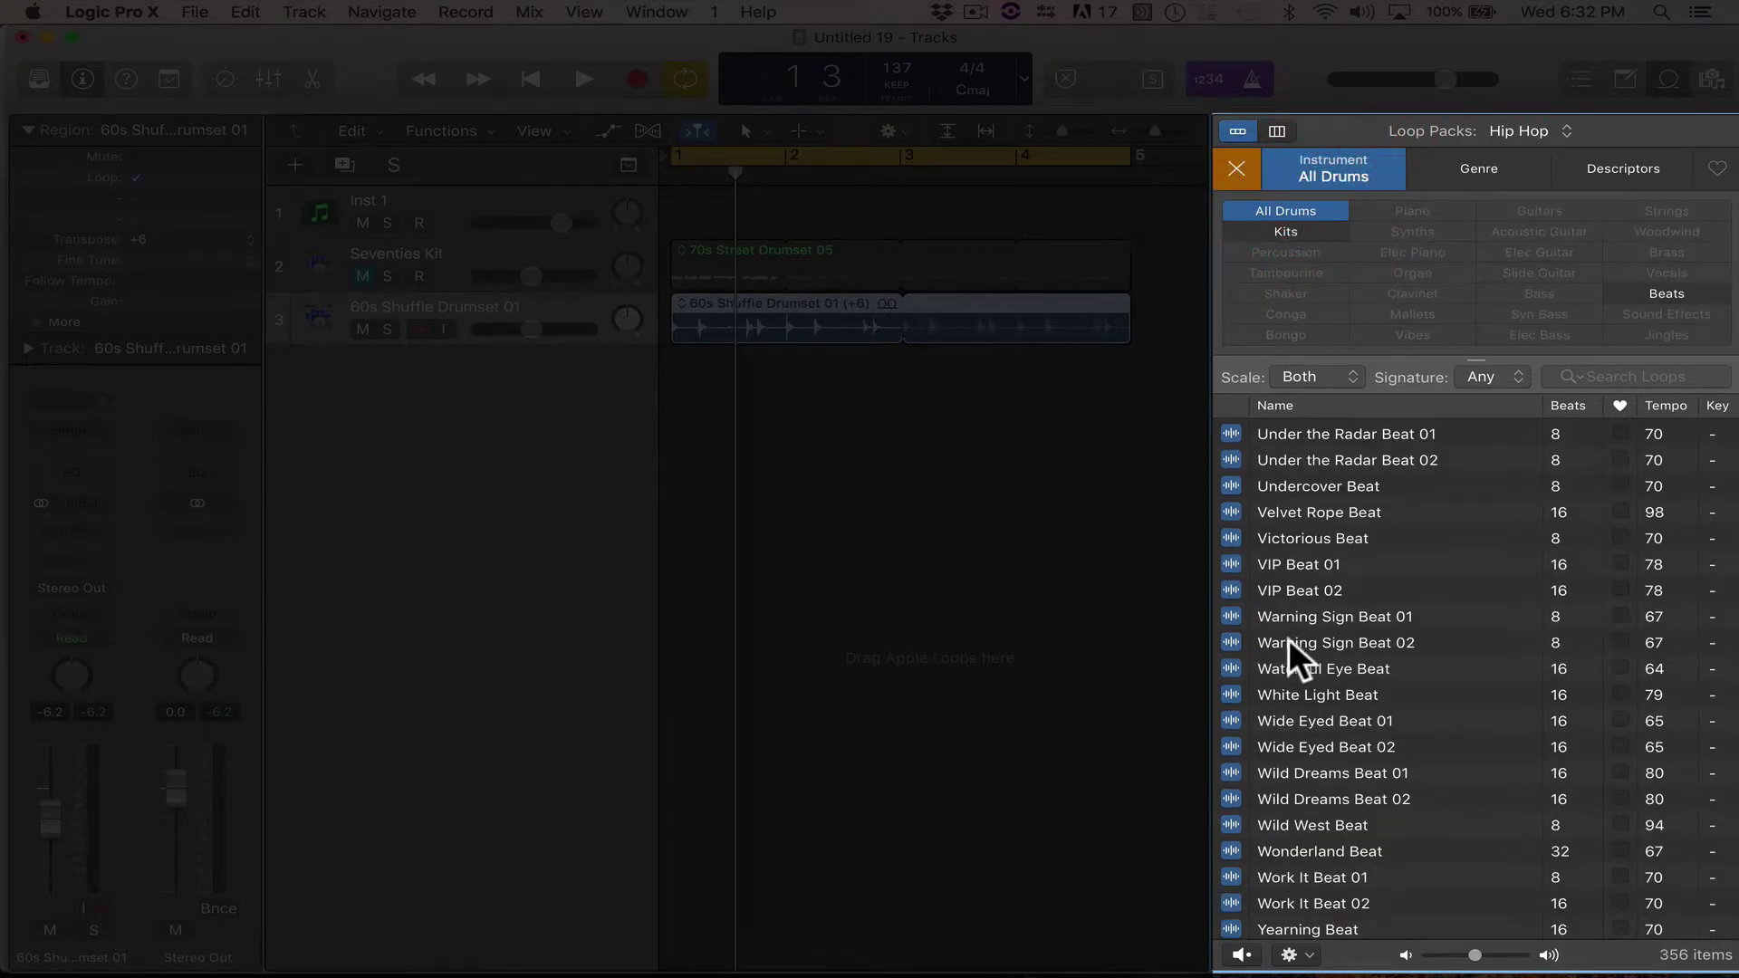
click(1309, 201)
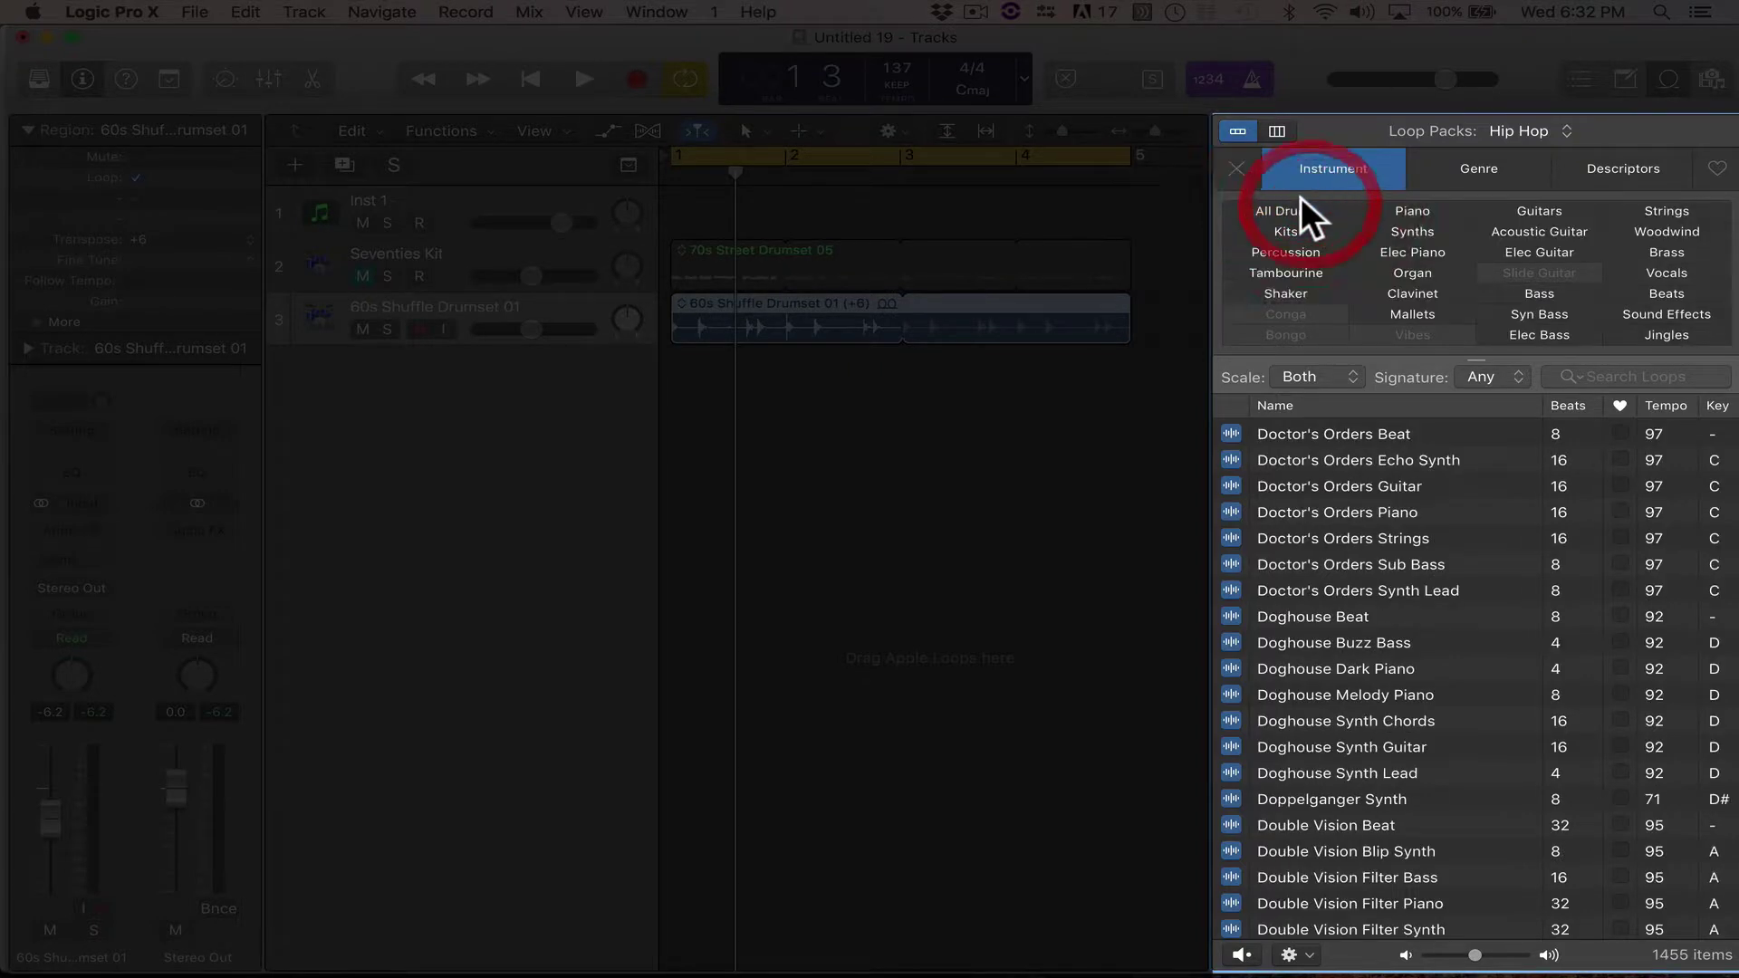
click(1416, 207)
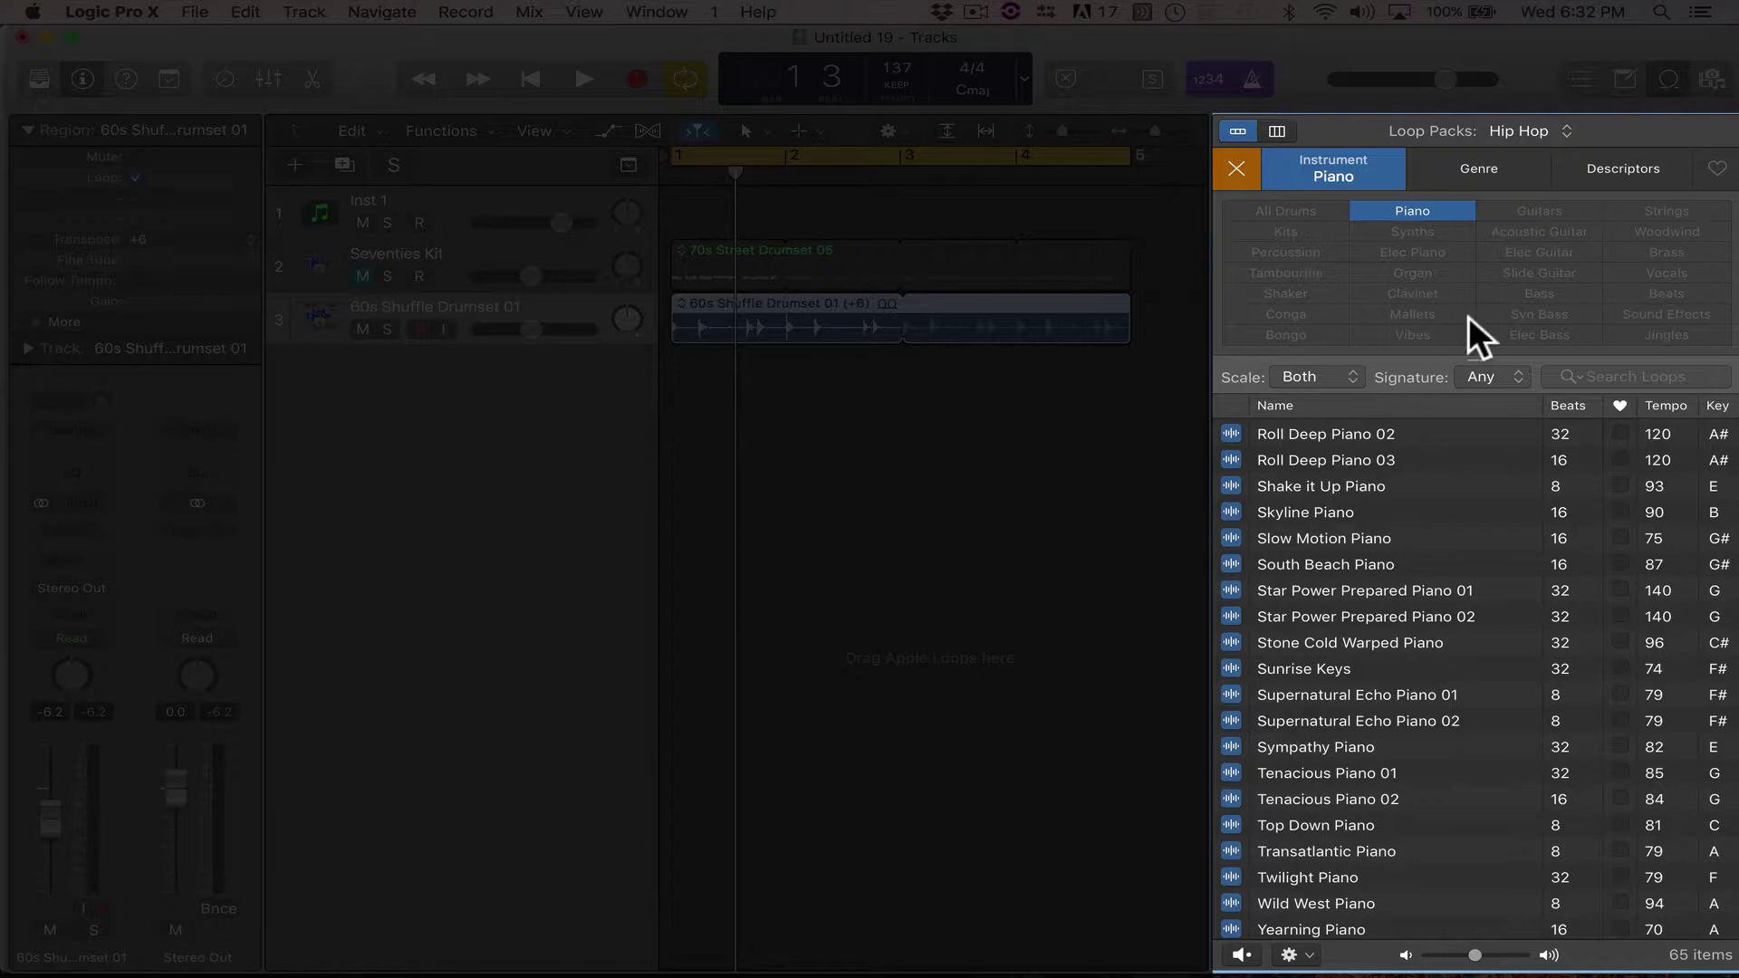
Preview the Roll Deep Piano 02 loop on its own and again while the project's drum loop plays.
click(1315, 433)
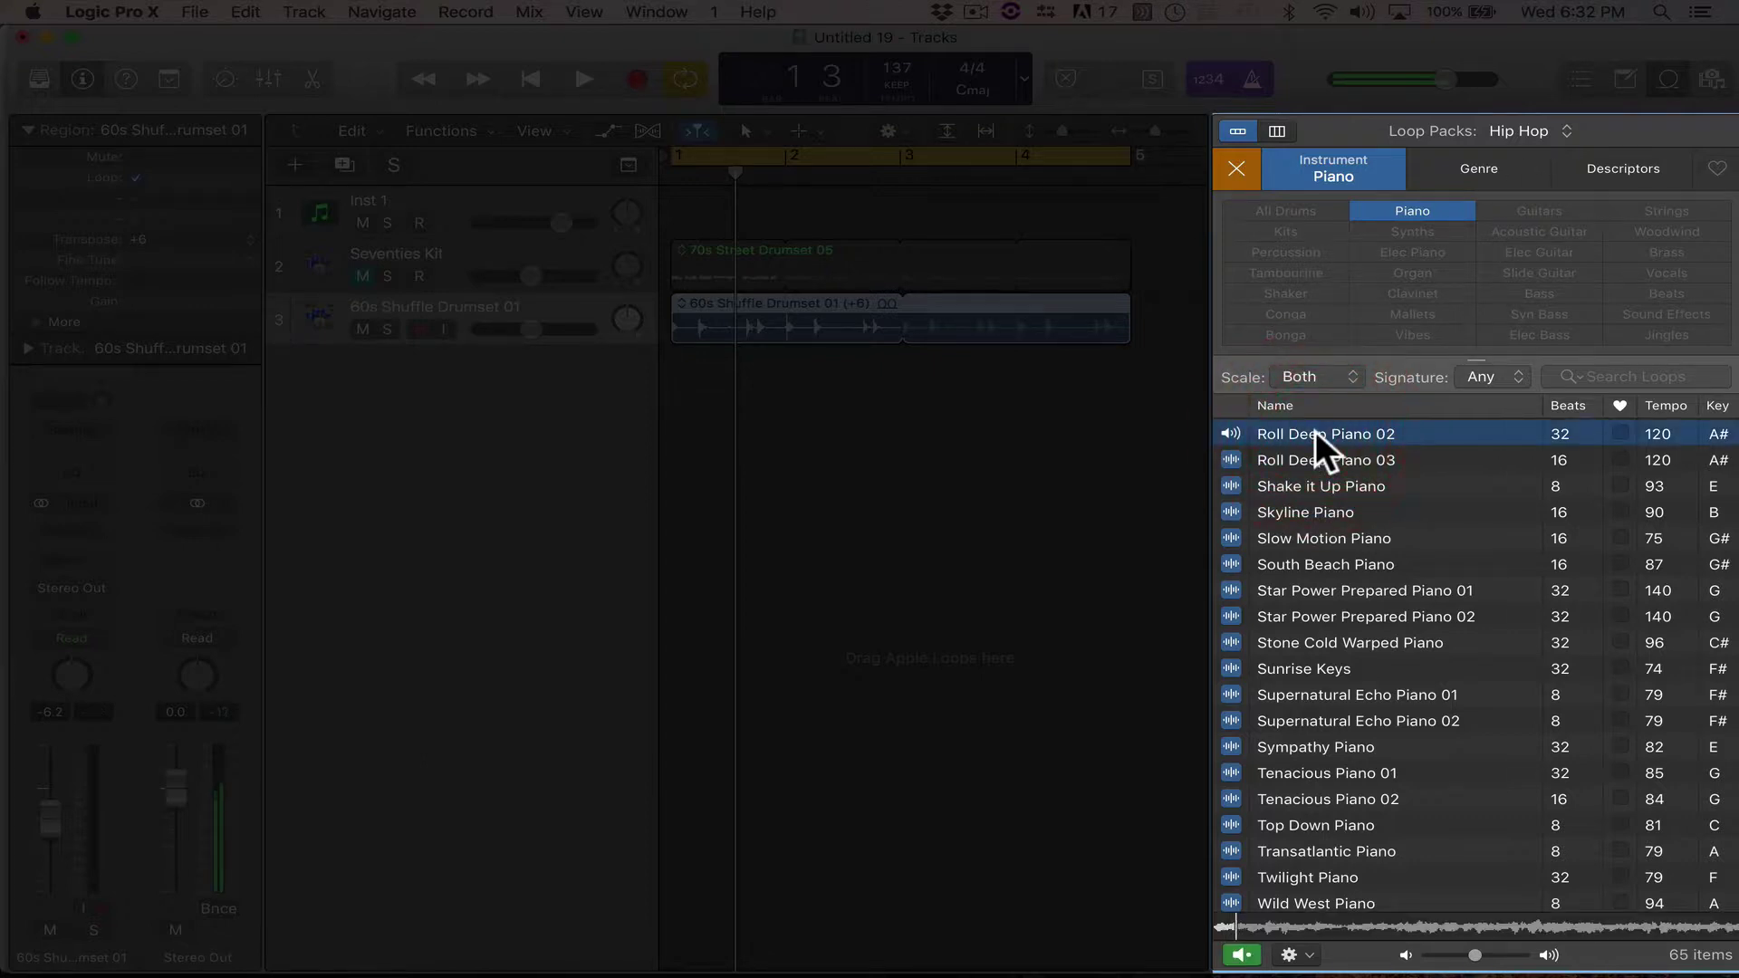
click(1315, 433)
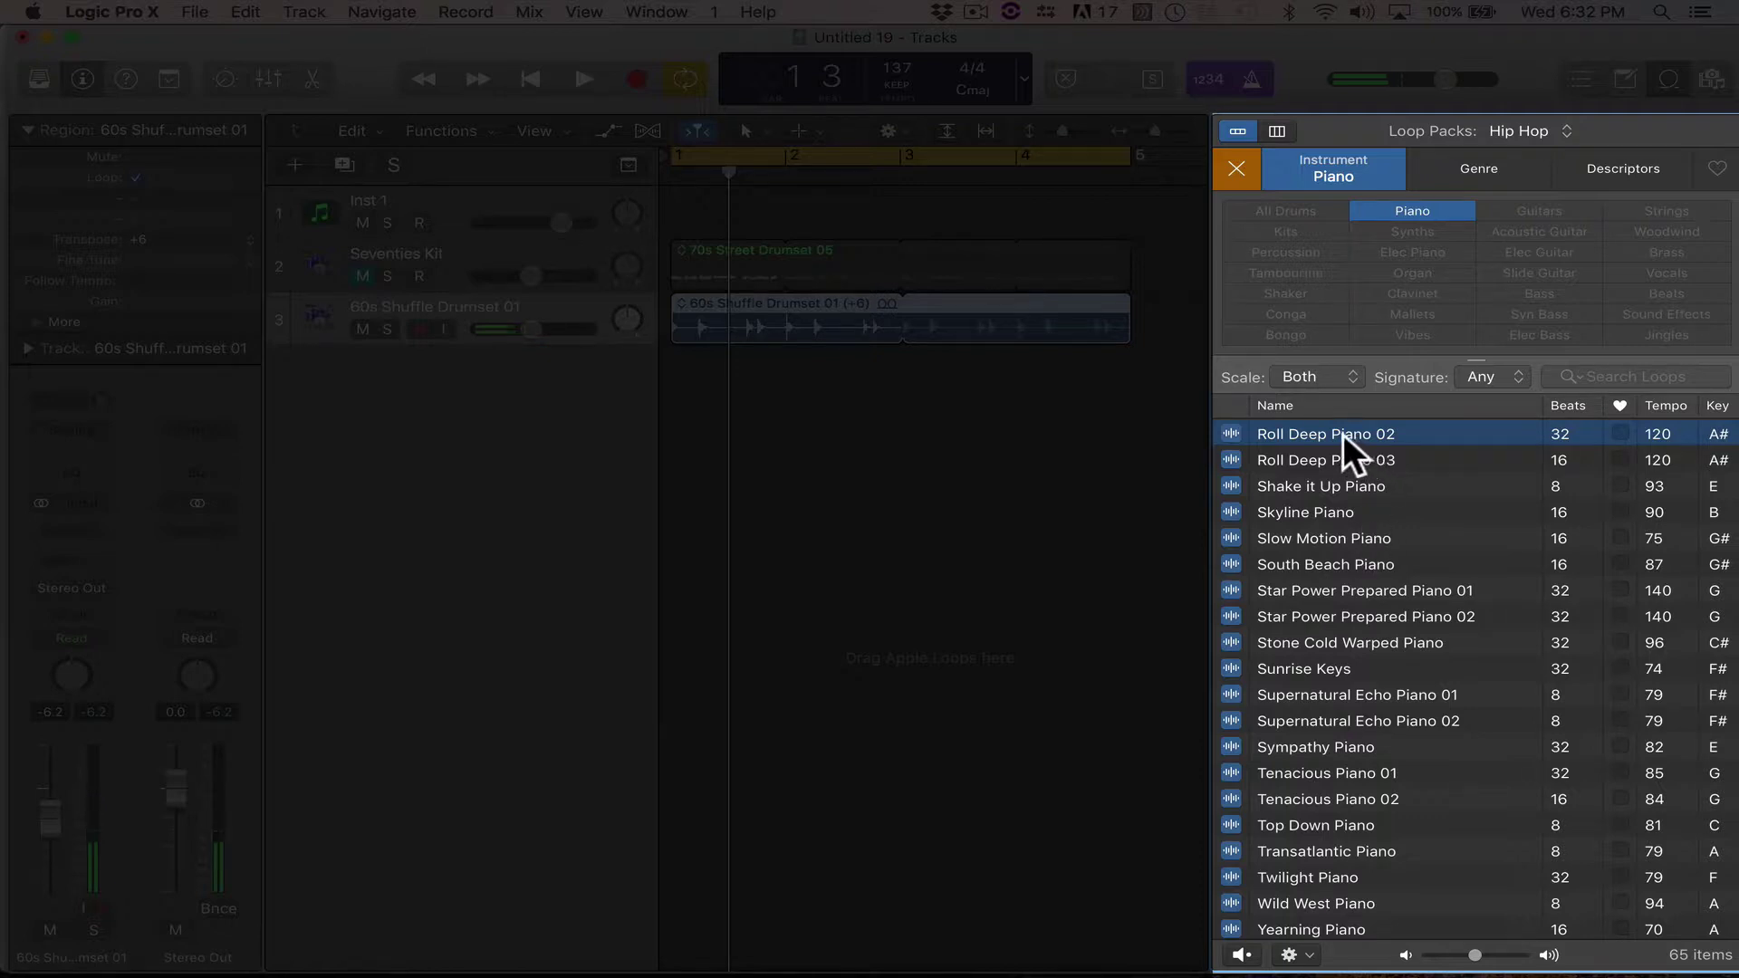
click(949, 518)
key(space)
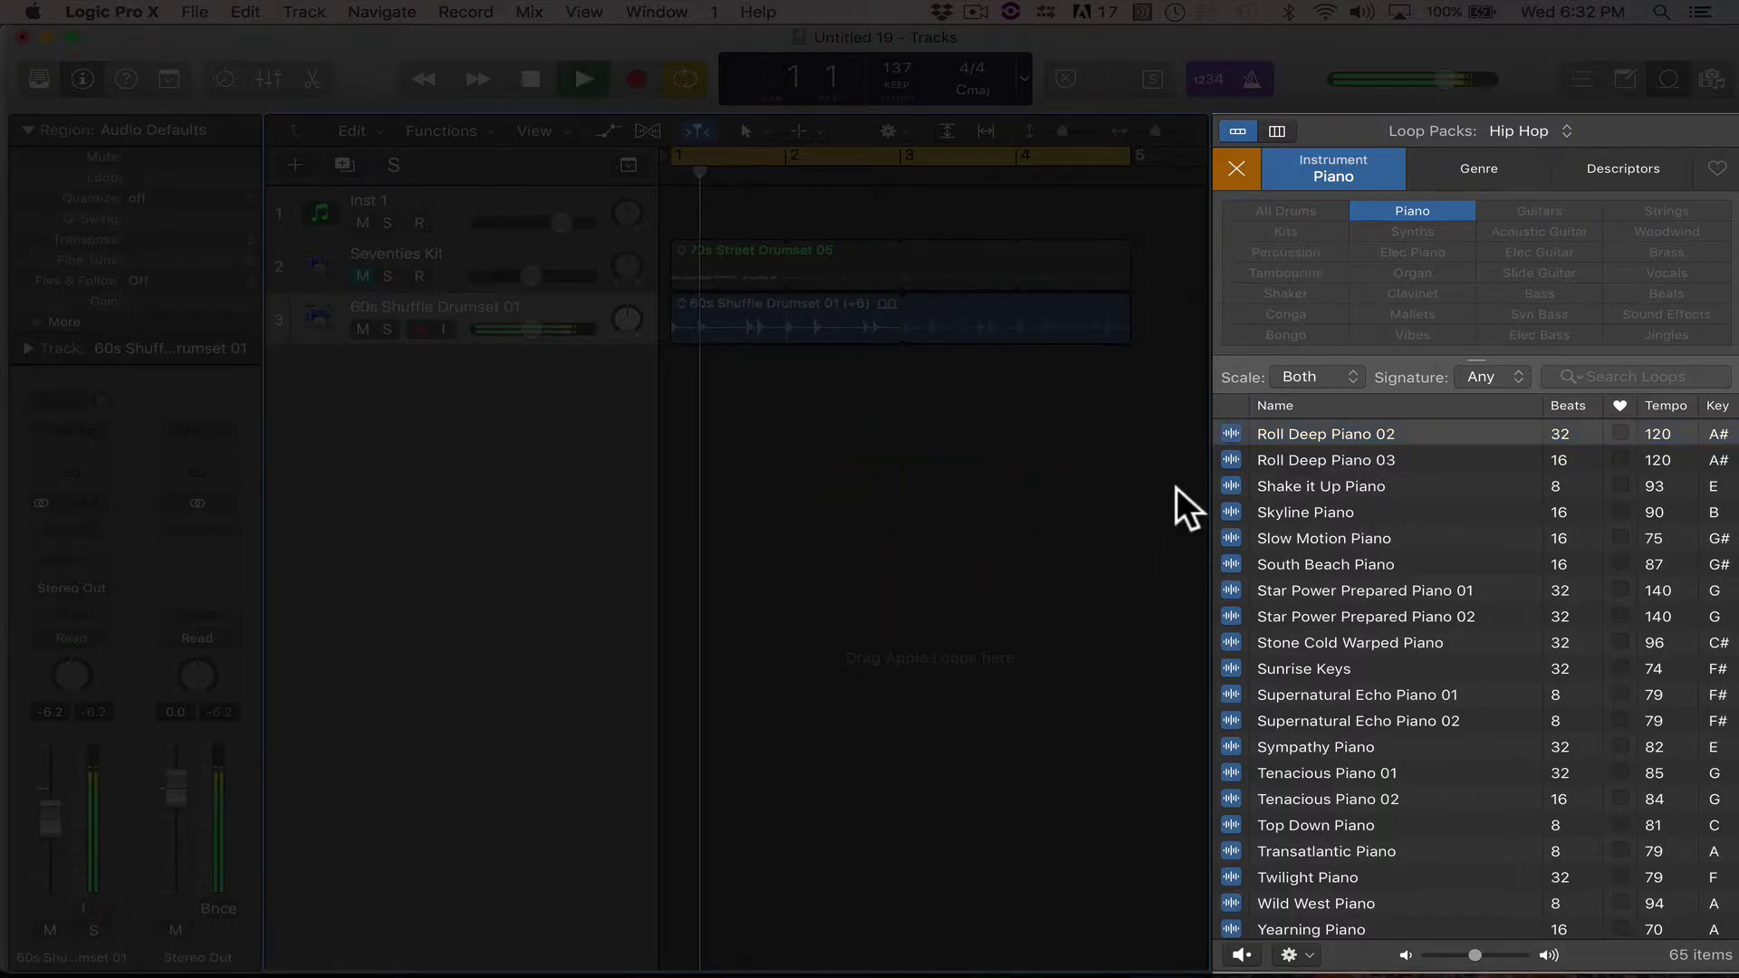
click(1322, 434)
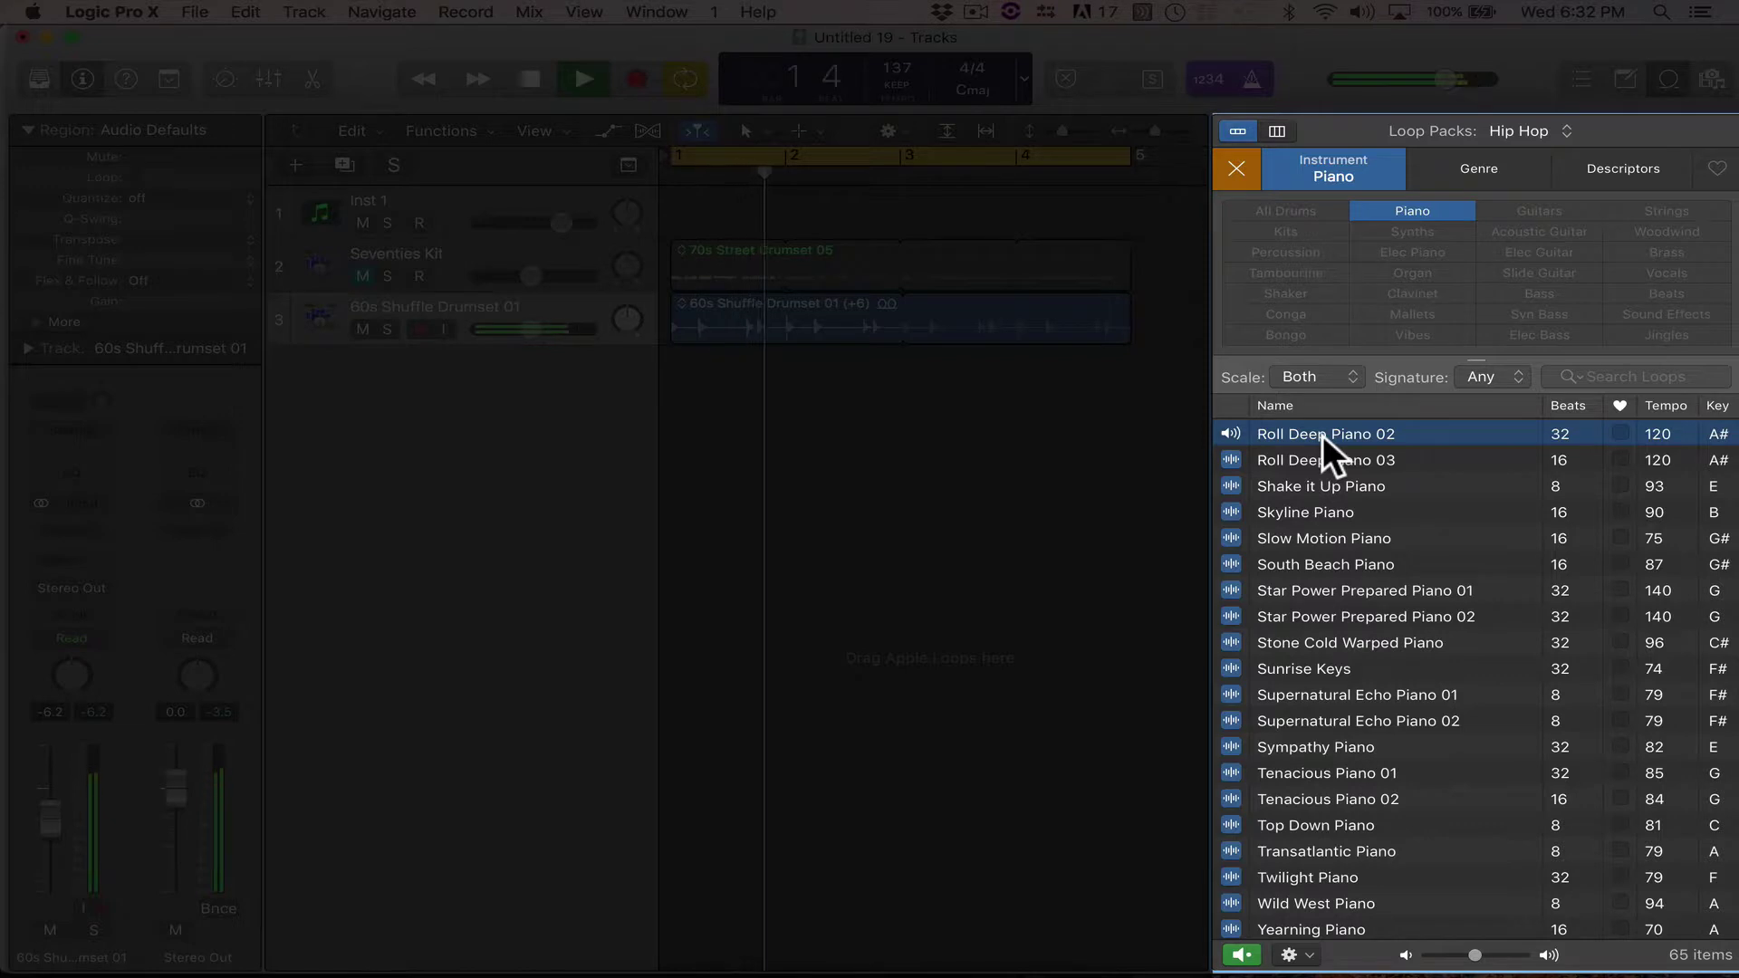
key(space)
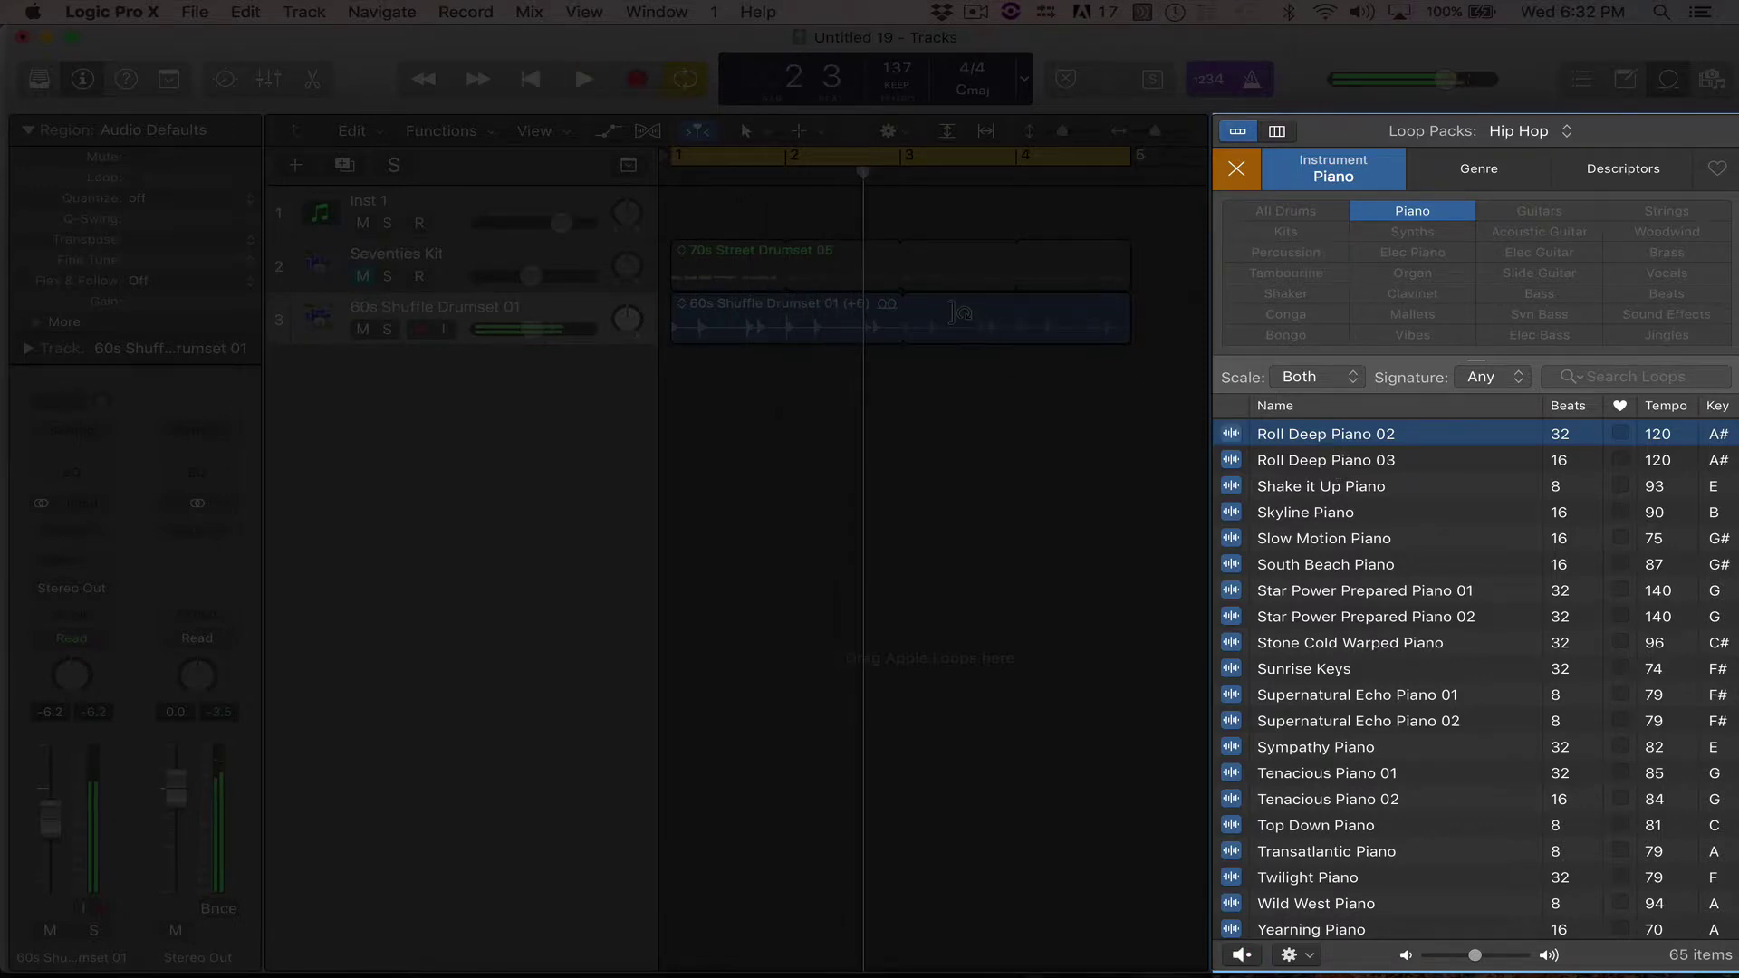
Mute the 60s Shuffle Drumset 01 track and preview Roll Deep Piano 02 and Shake it Up Piano during playback.
click(823, 335)
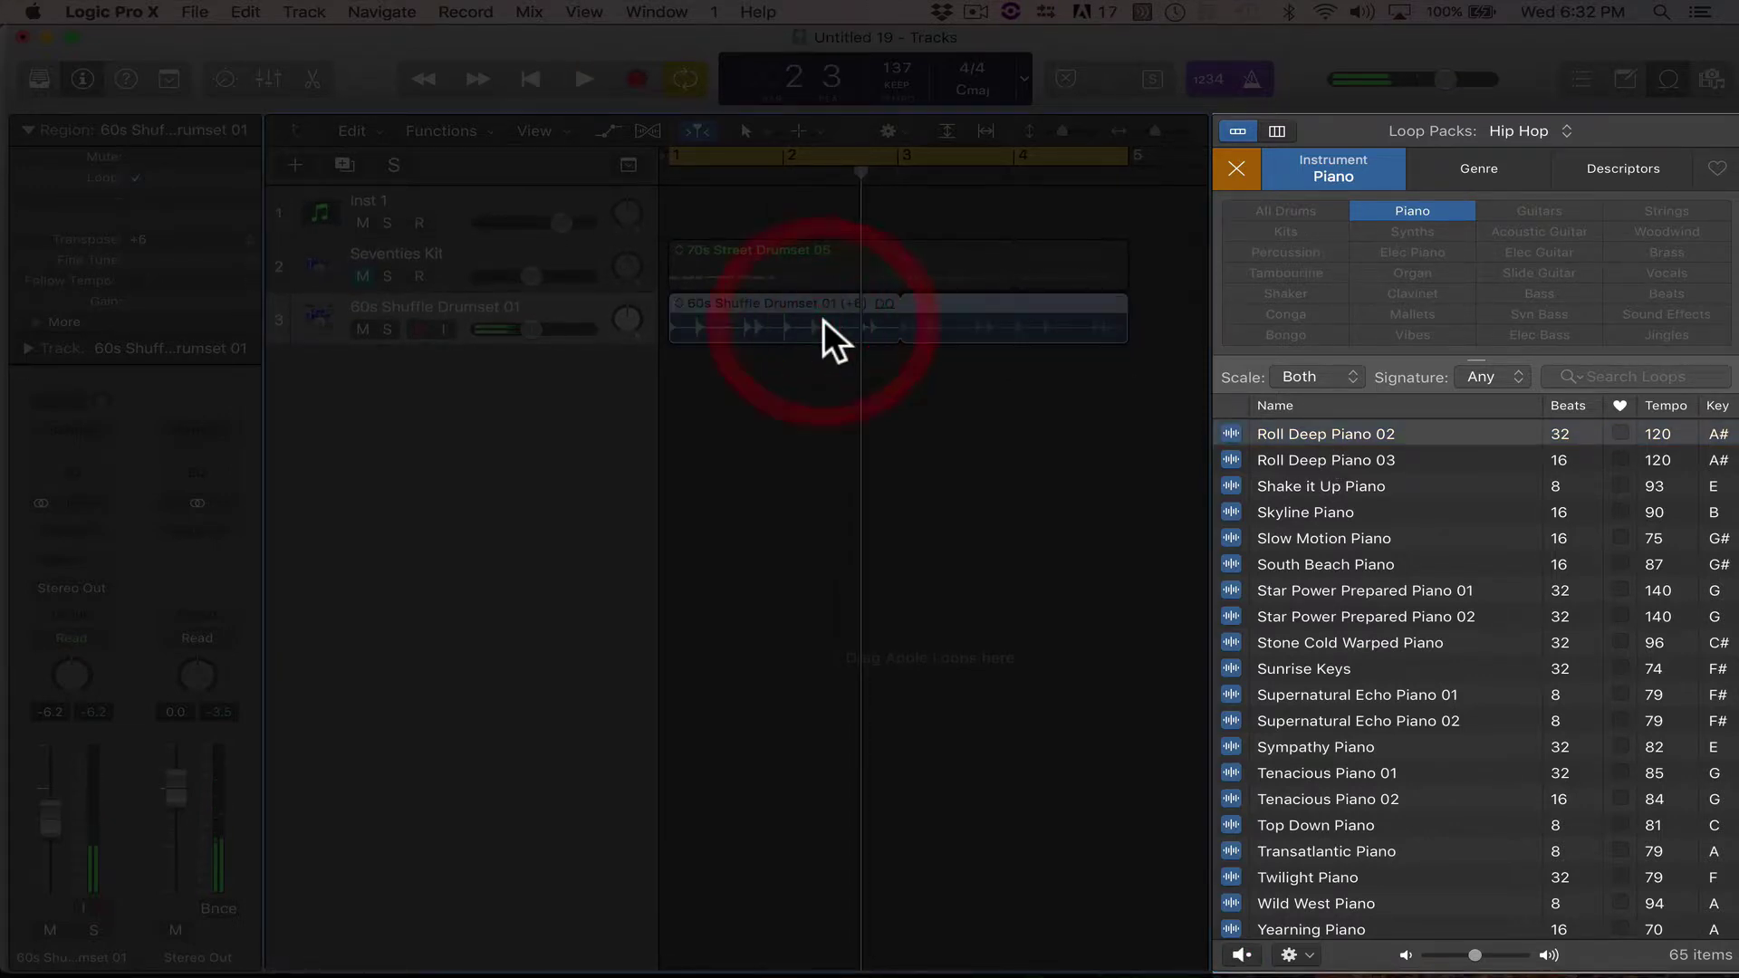
click(1317, 423)
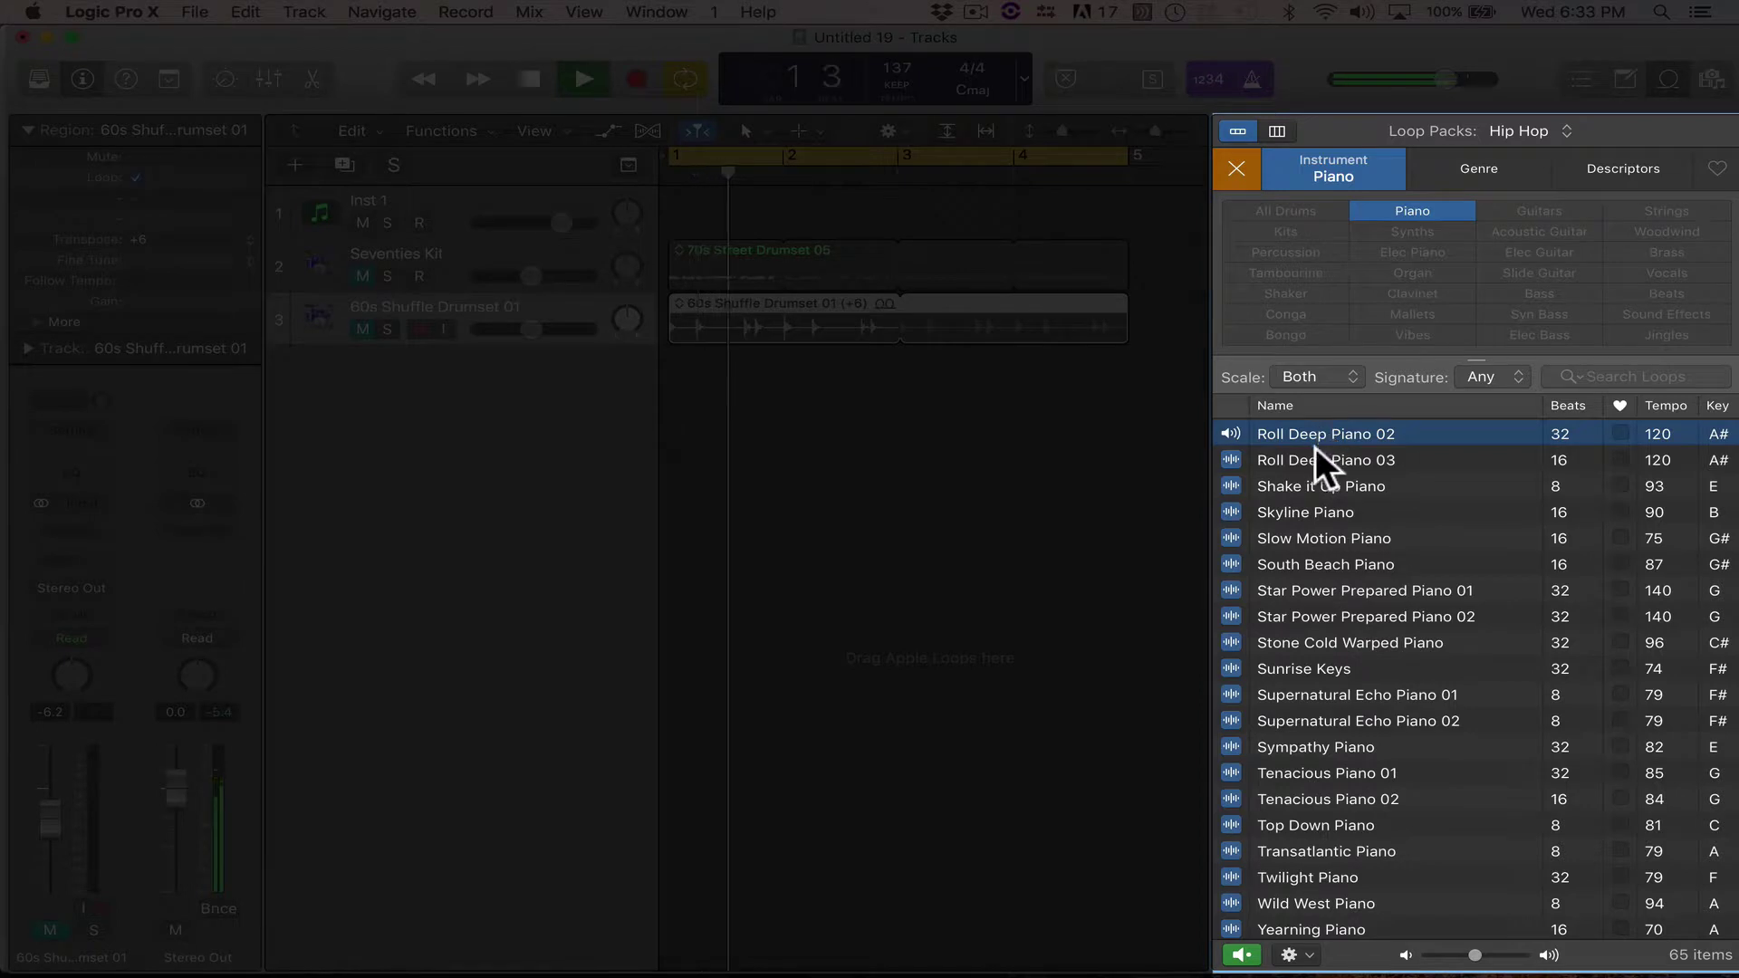
click(1312, 480)
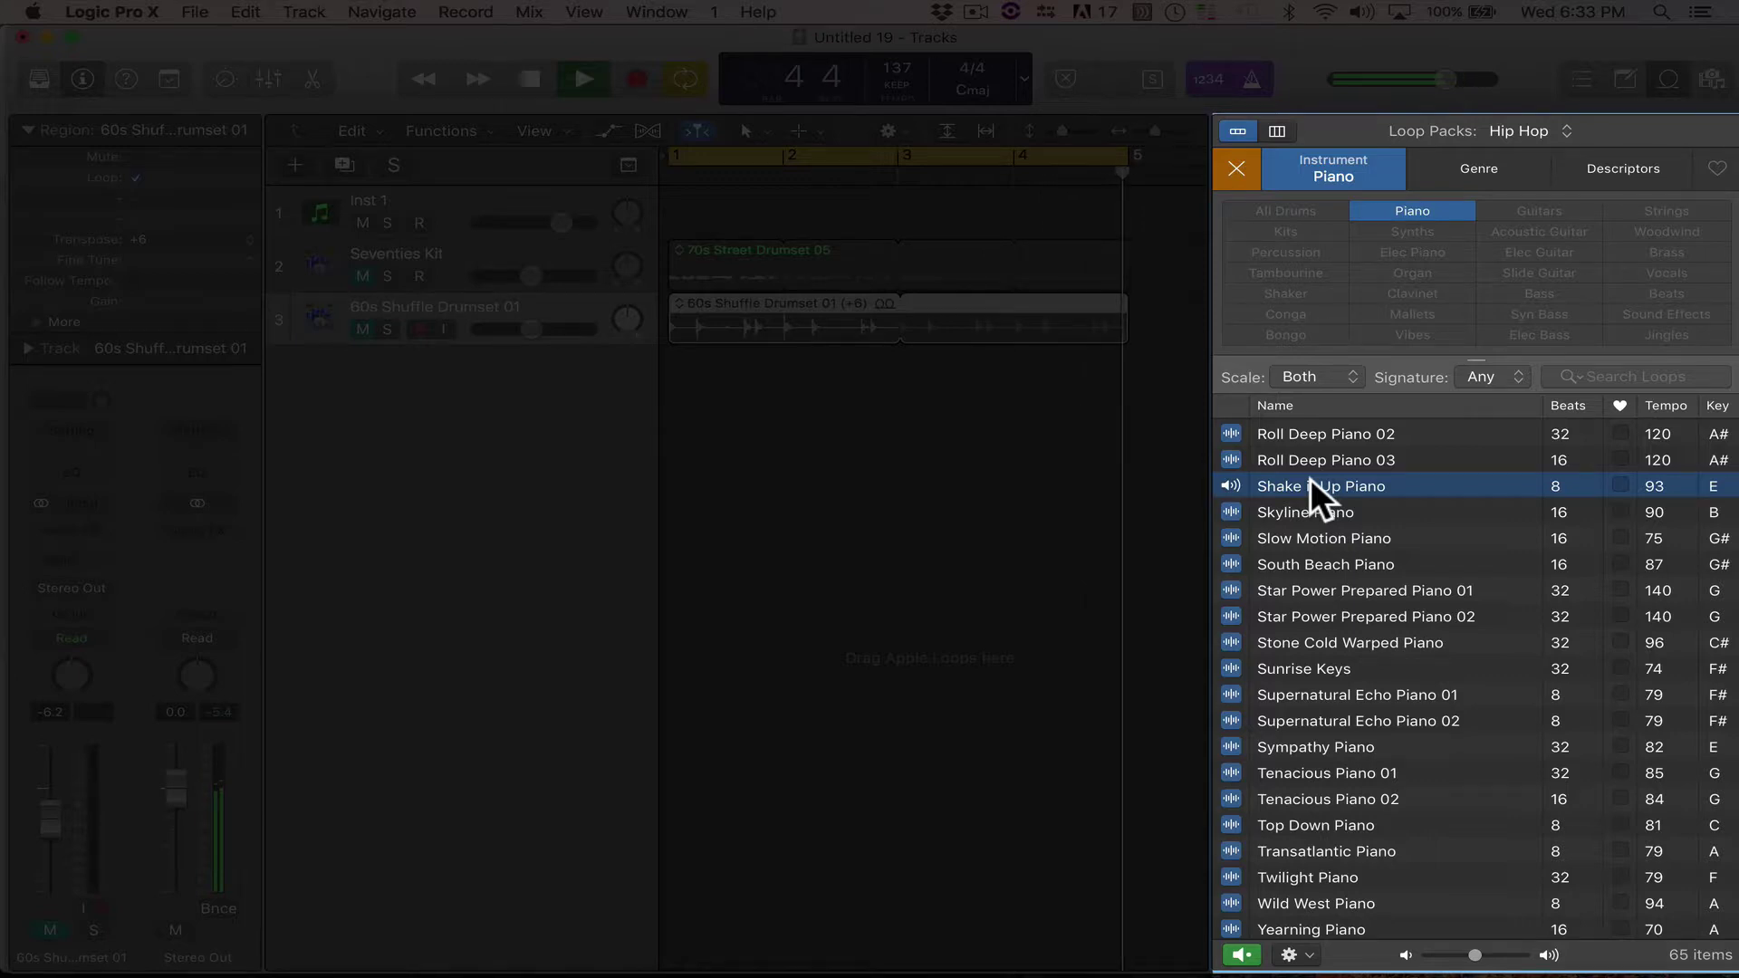
Preview the Slow Motion Piano loop and look through the Genre and Descriptors categories available for the Piano loops.
click(1297, 540)
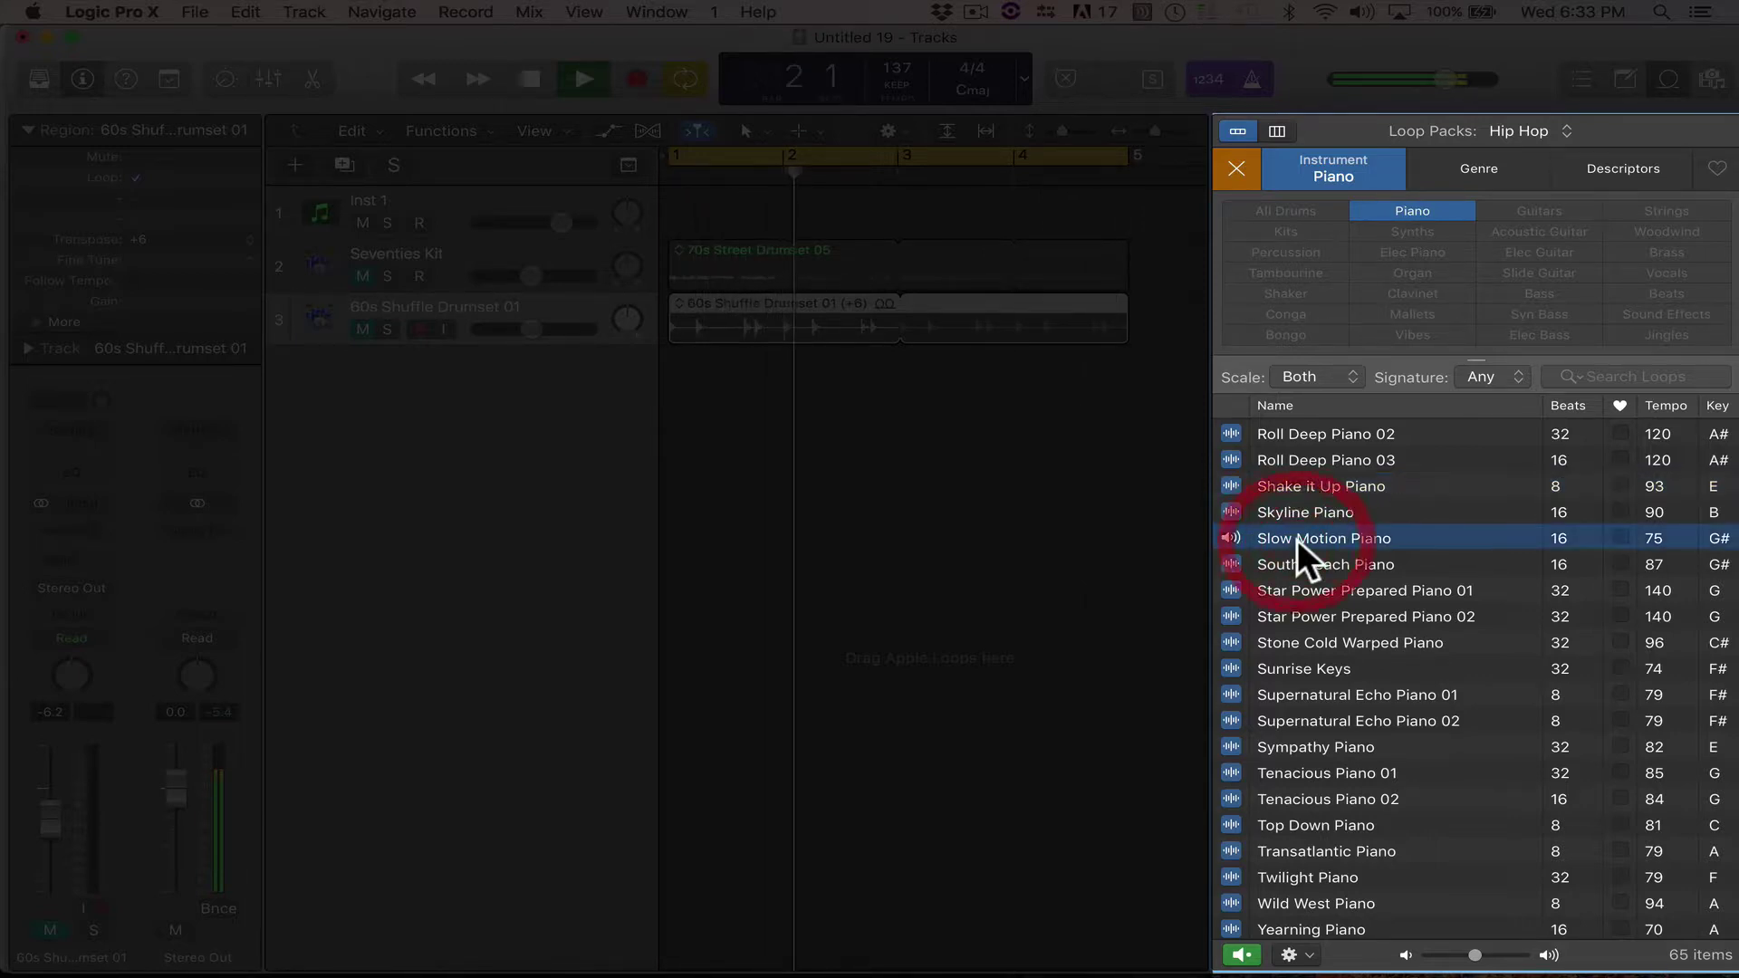
click(1297, 540)
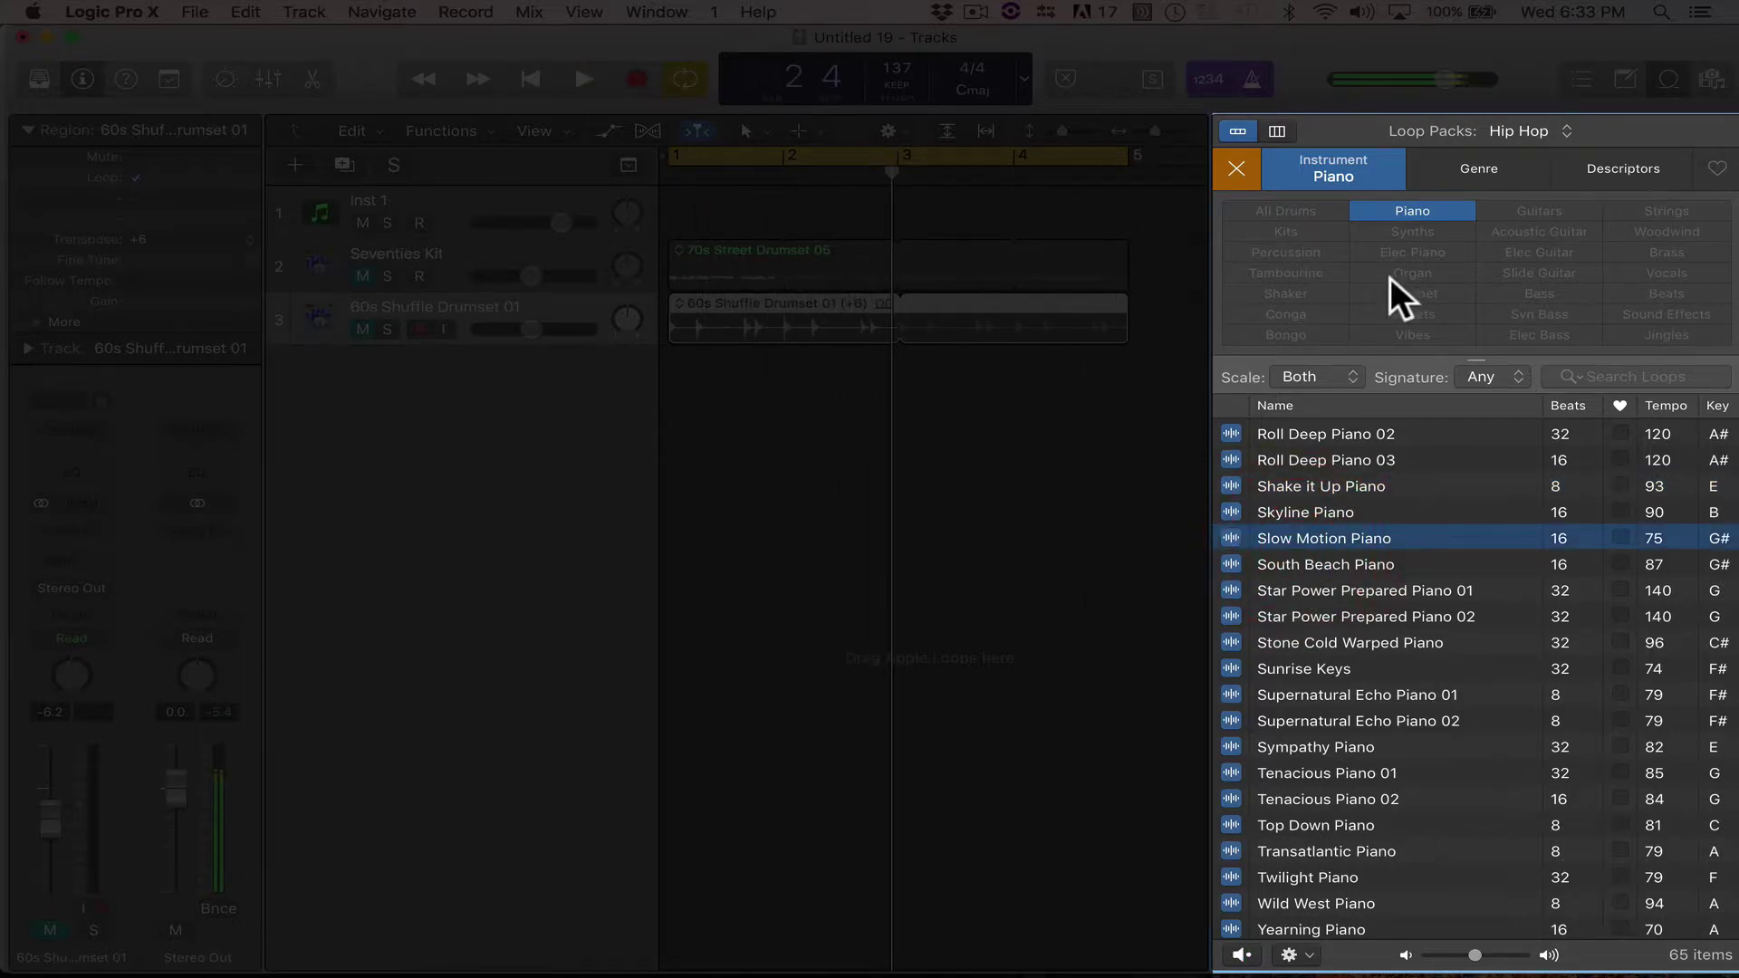
click(1596, 159)
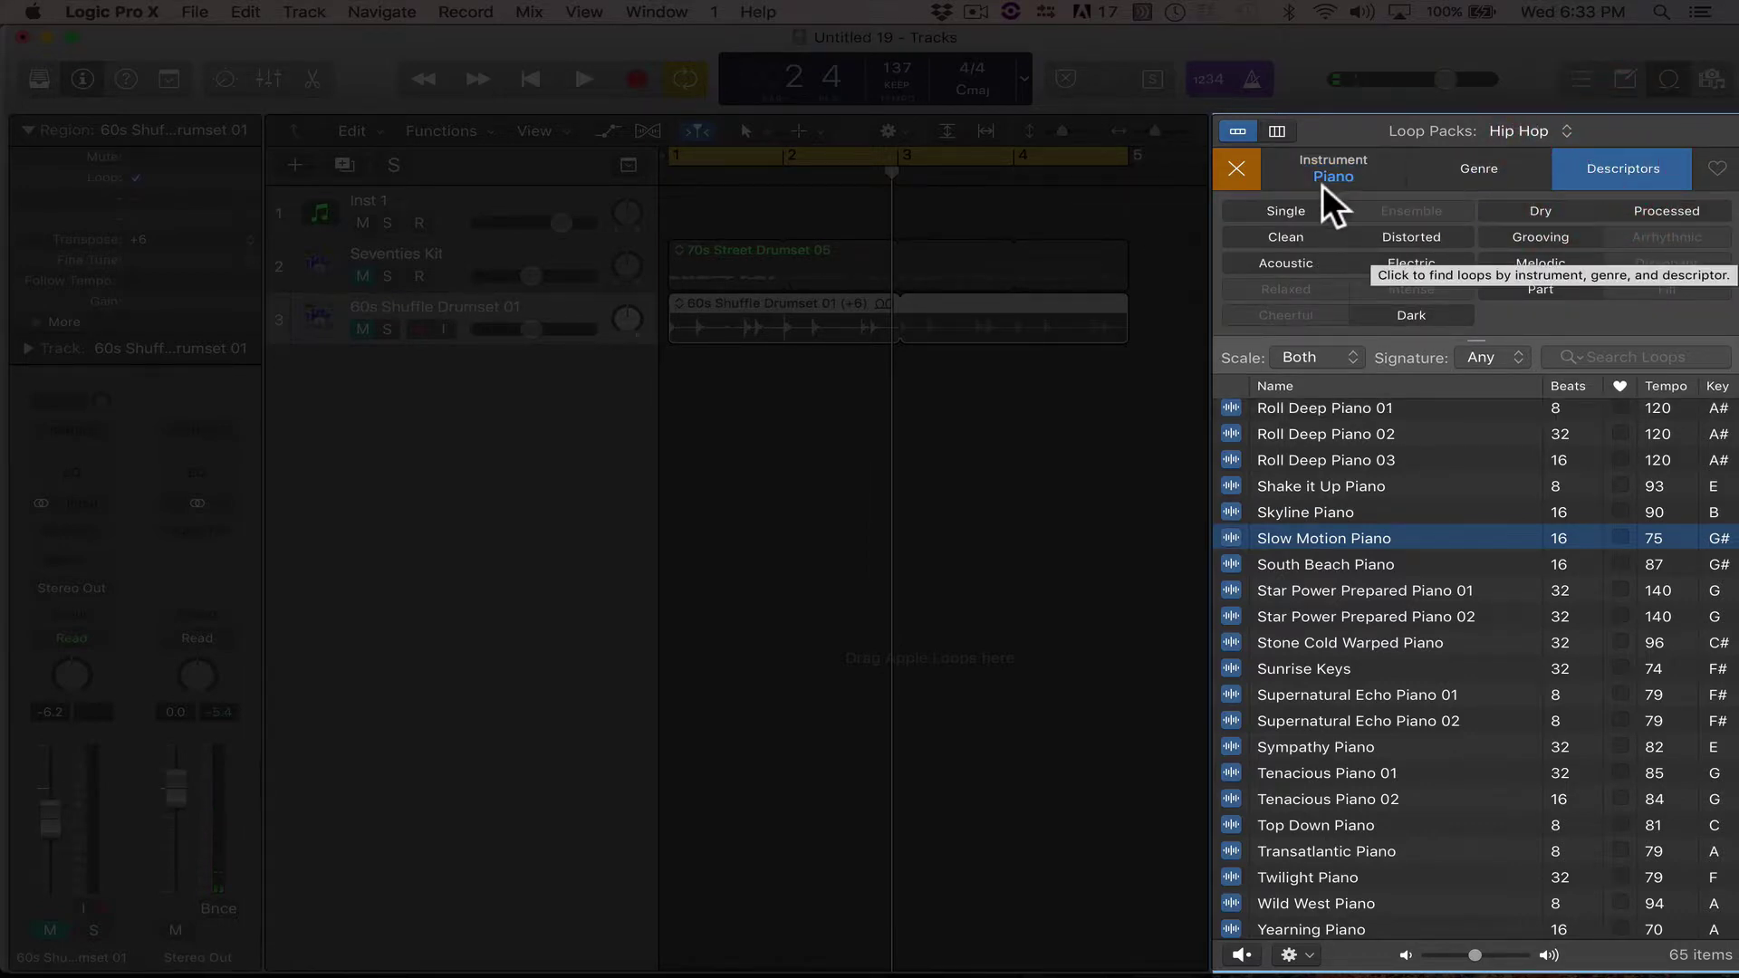
click(1361, 172)
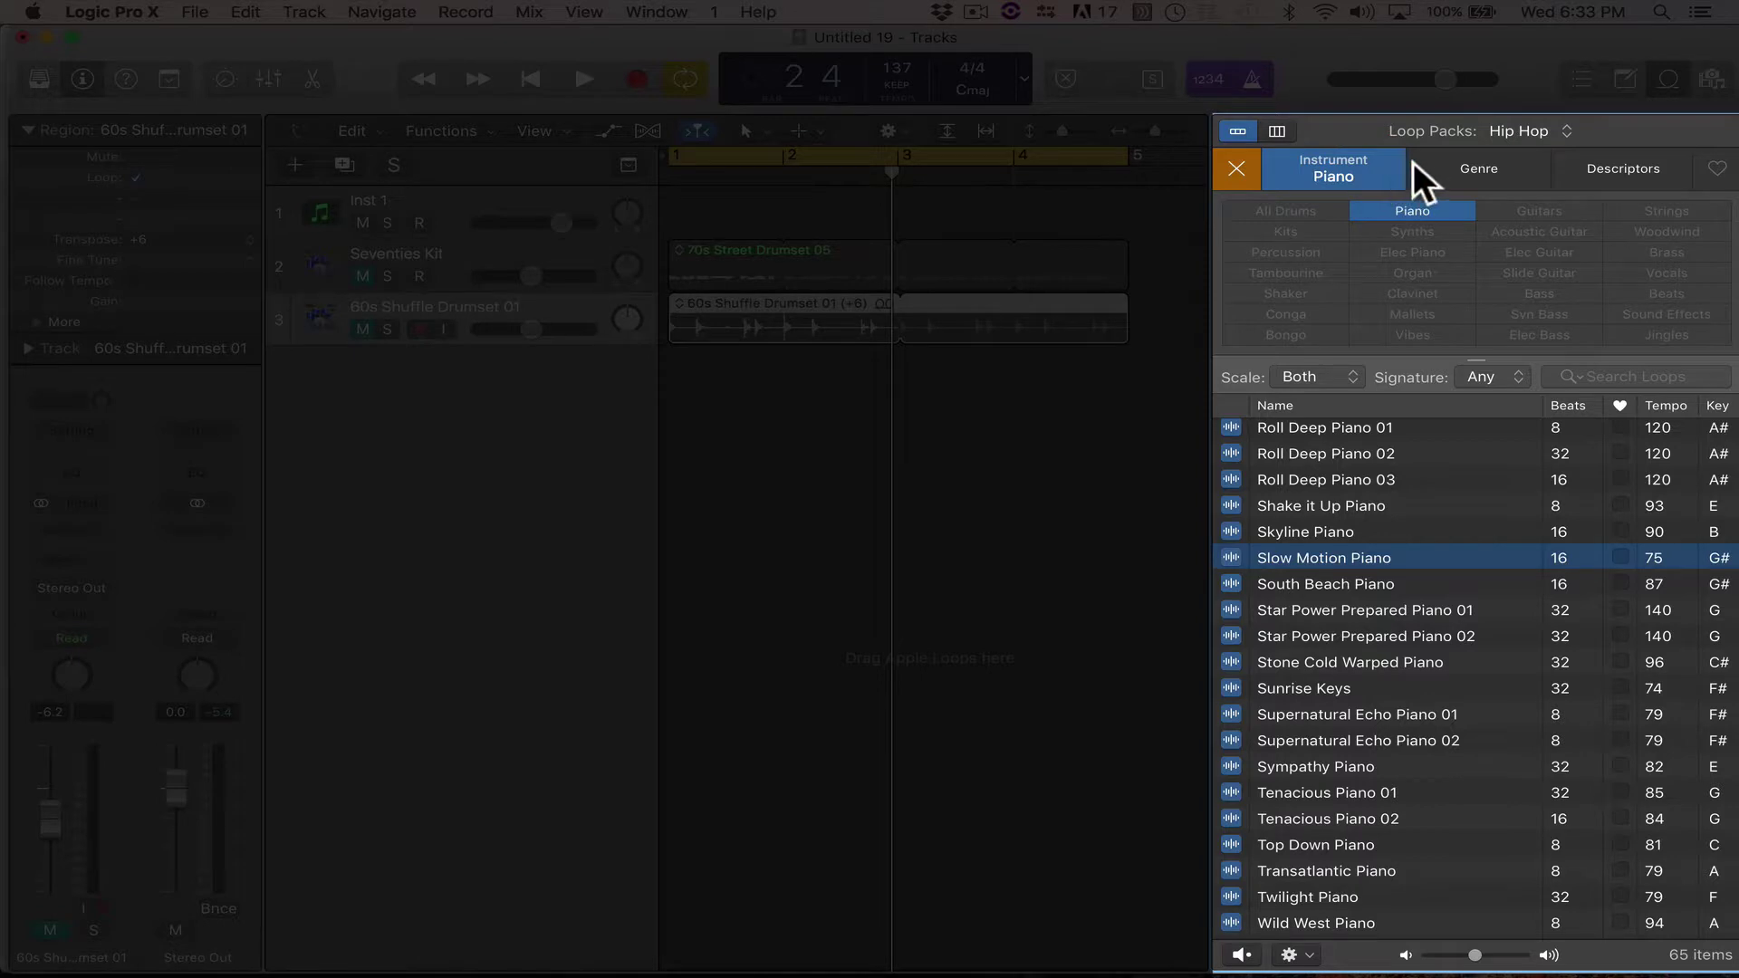
click(1487, 155)
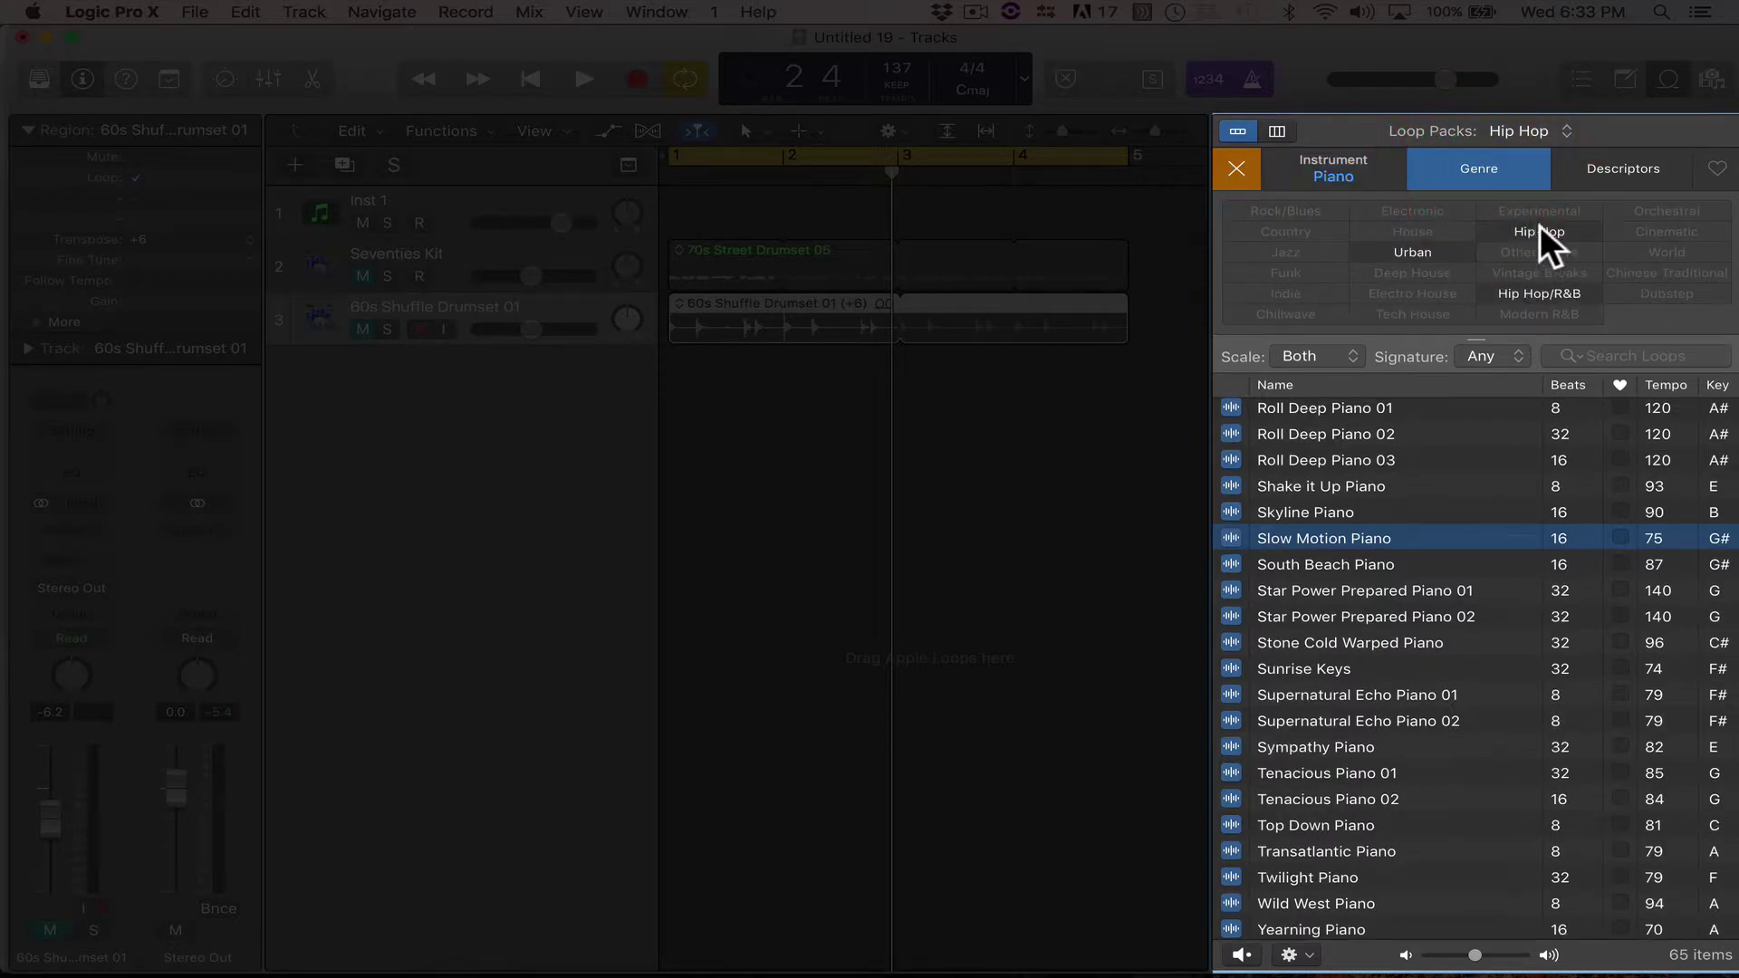
click(1621, 169)
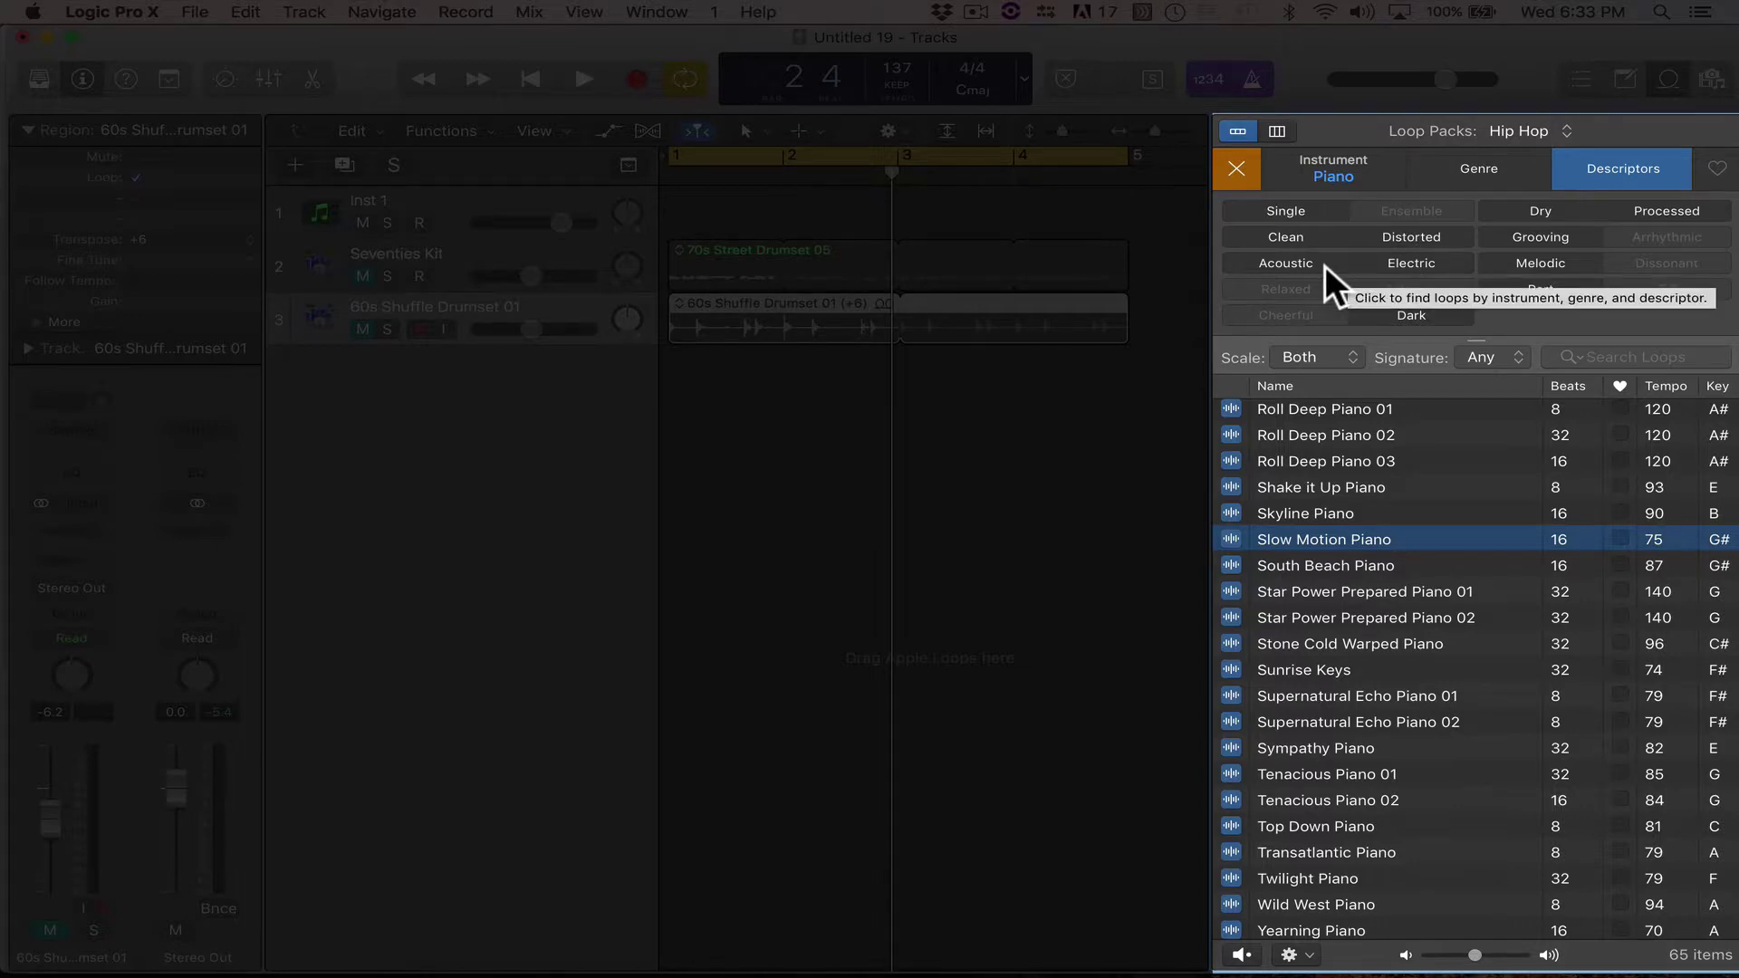
Filter the Piano loops by the Electric descriptor, preview Flashback Bells, and clear the Electric filter.
click(1394, 261)
click(1323, 411)
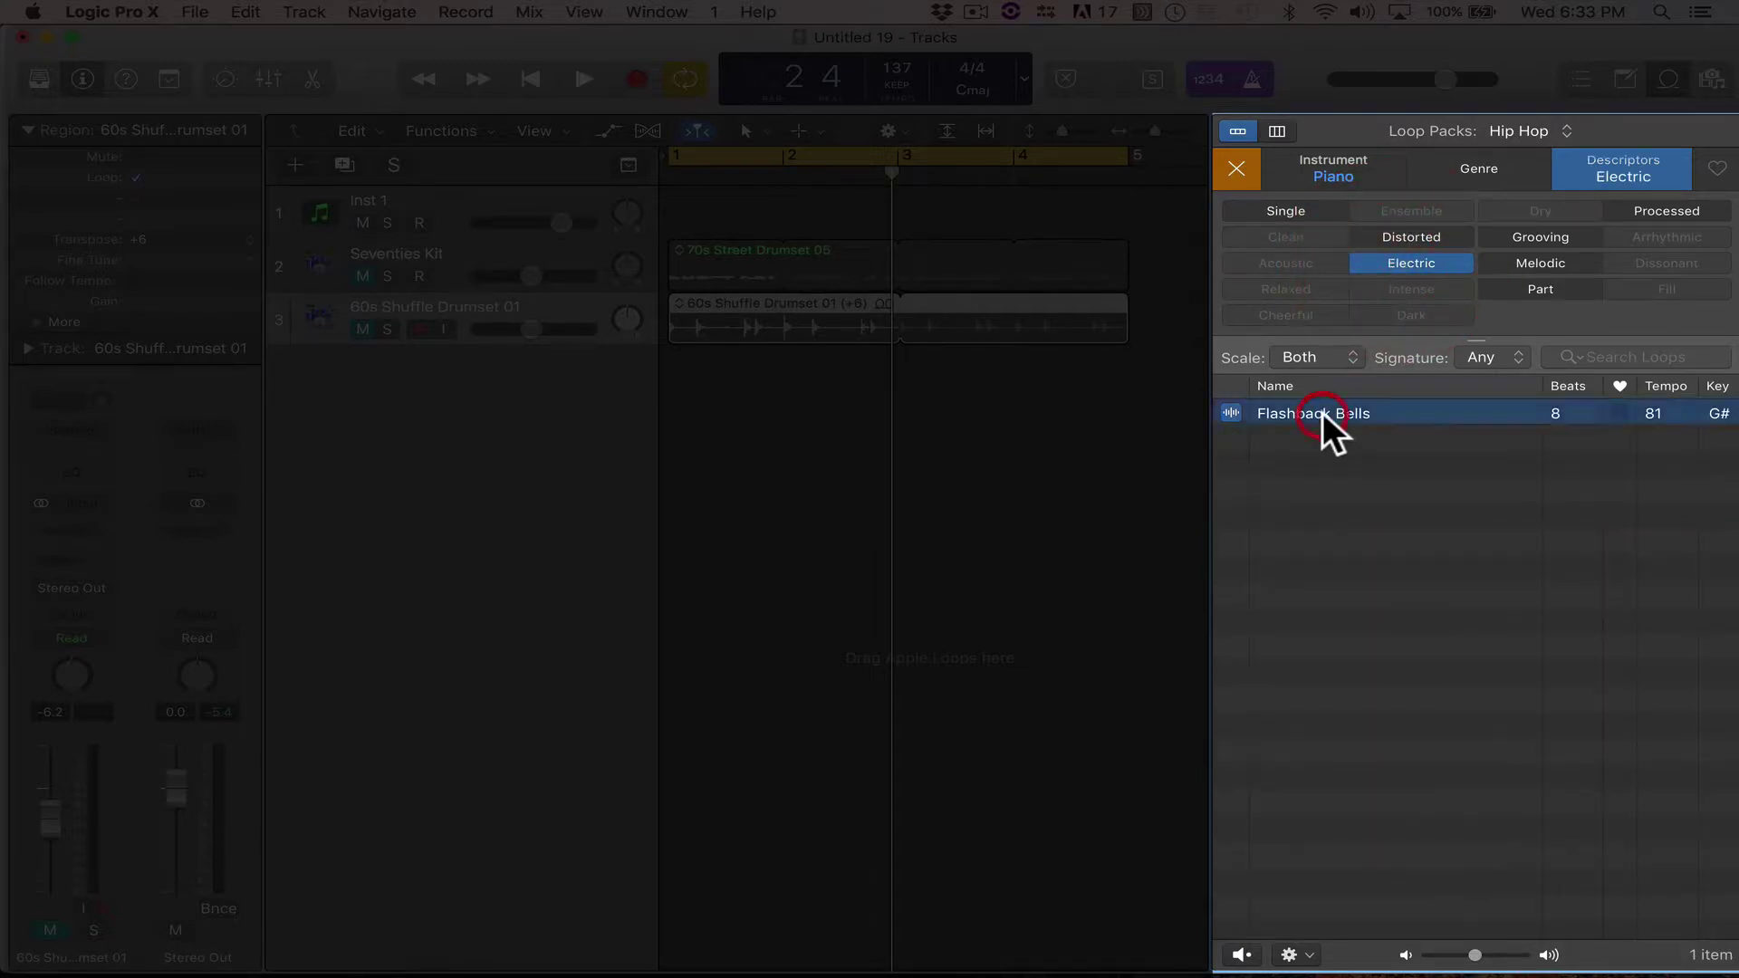
click(1322, 411)
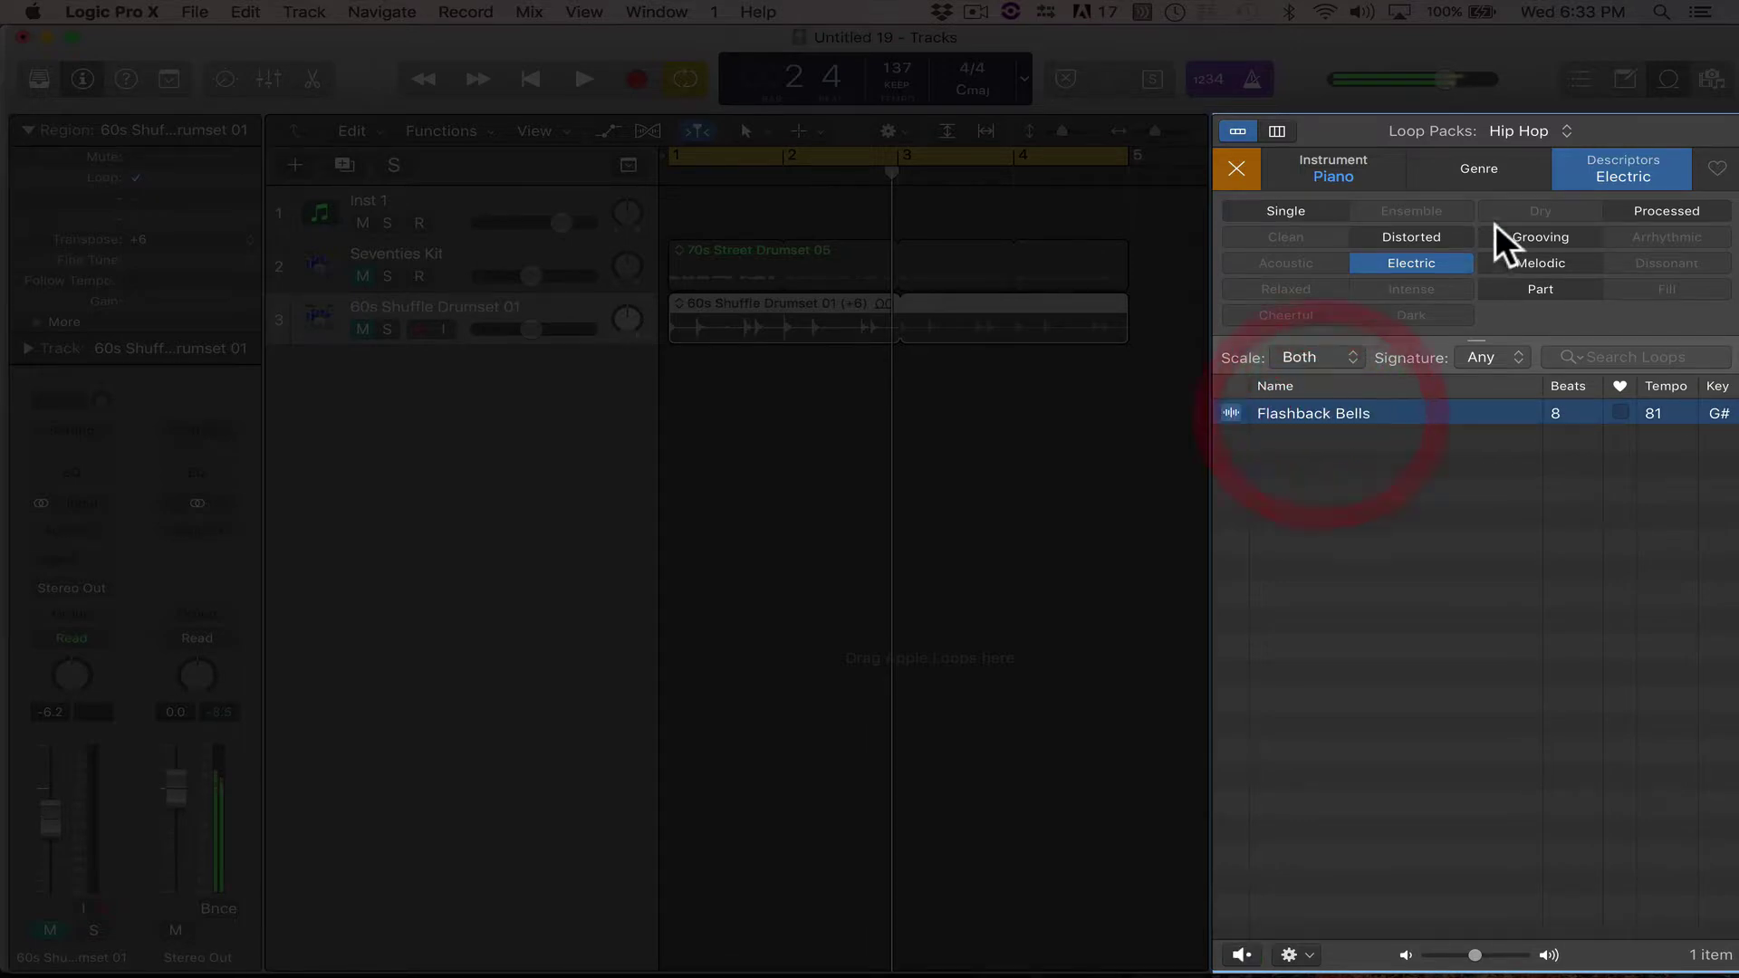
click(1427, 236)
click(1428, 235)
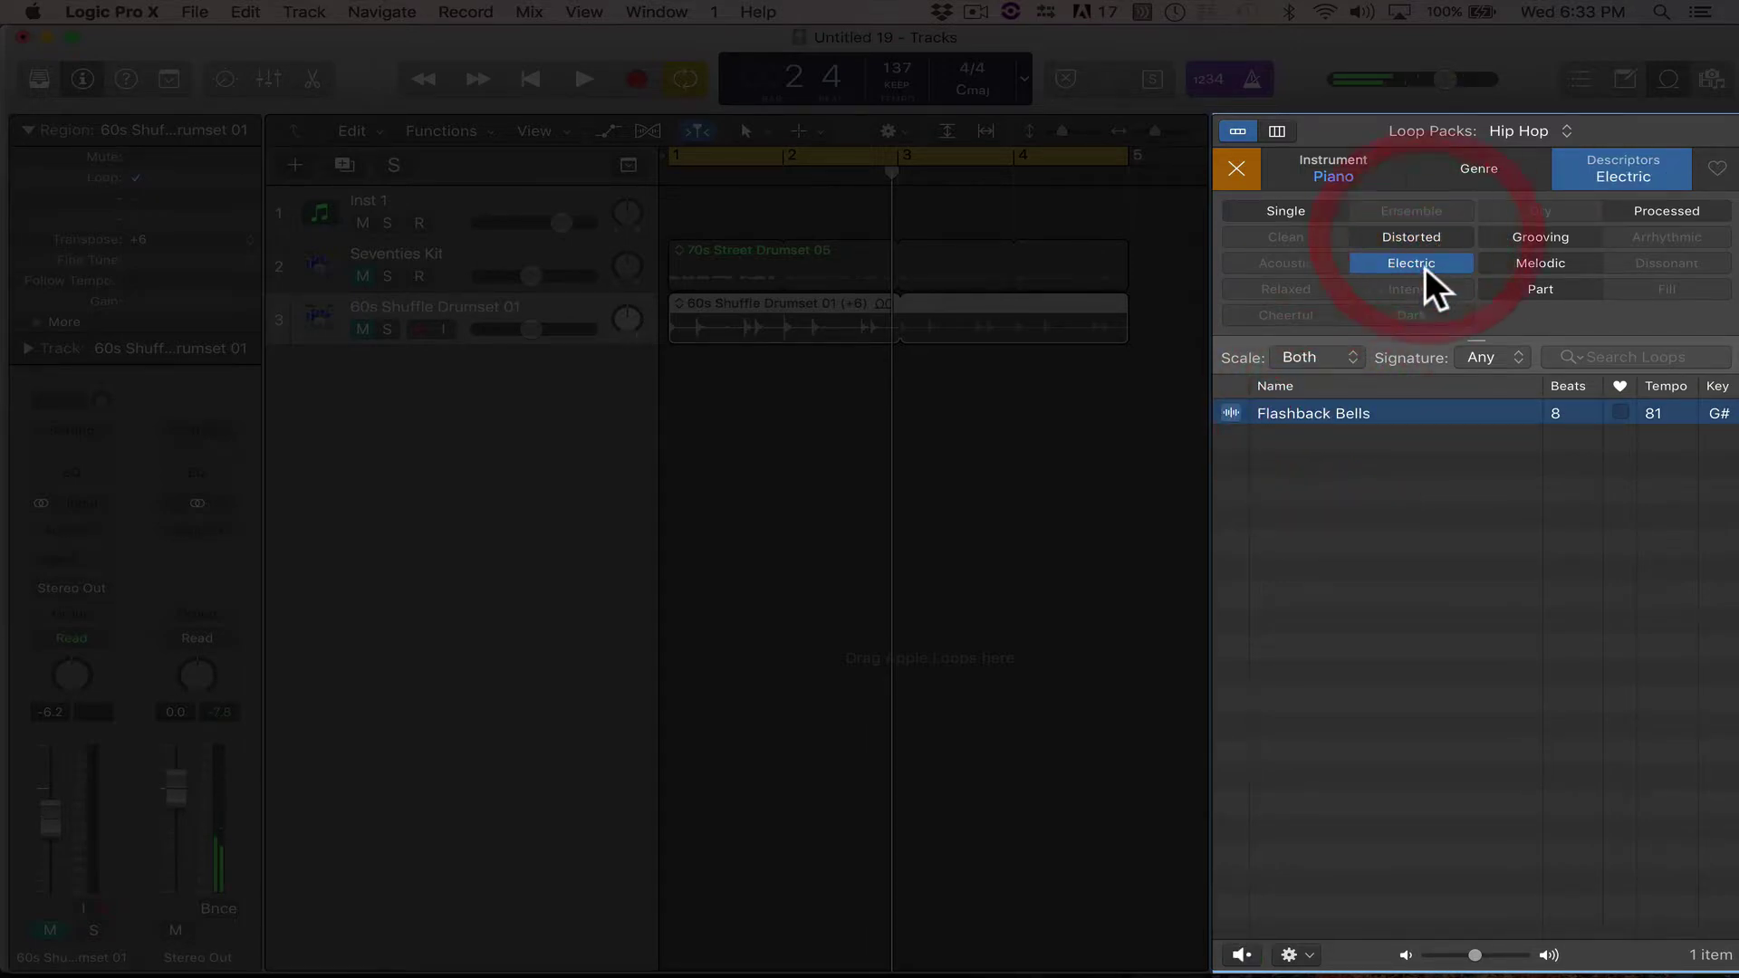
click(1423, 262)
Filter the Piano loops by the Clean descriptor and preview the Be Together Piano loop.
click(1300, 234)
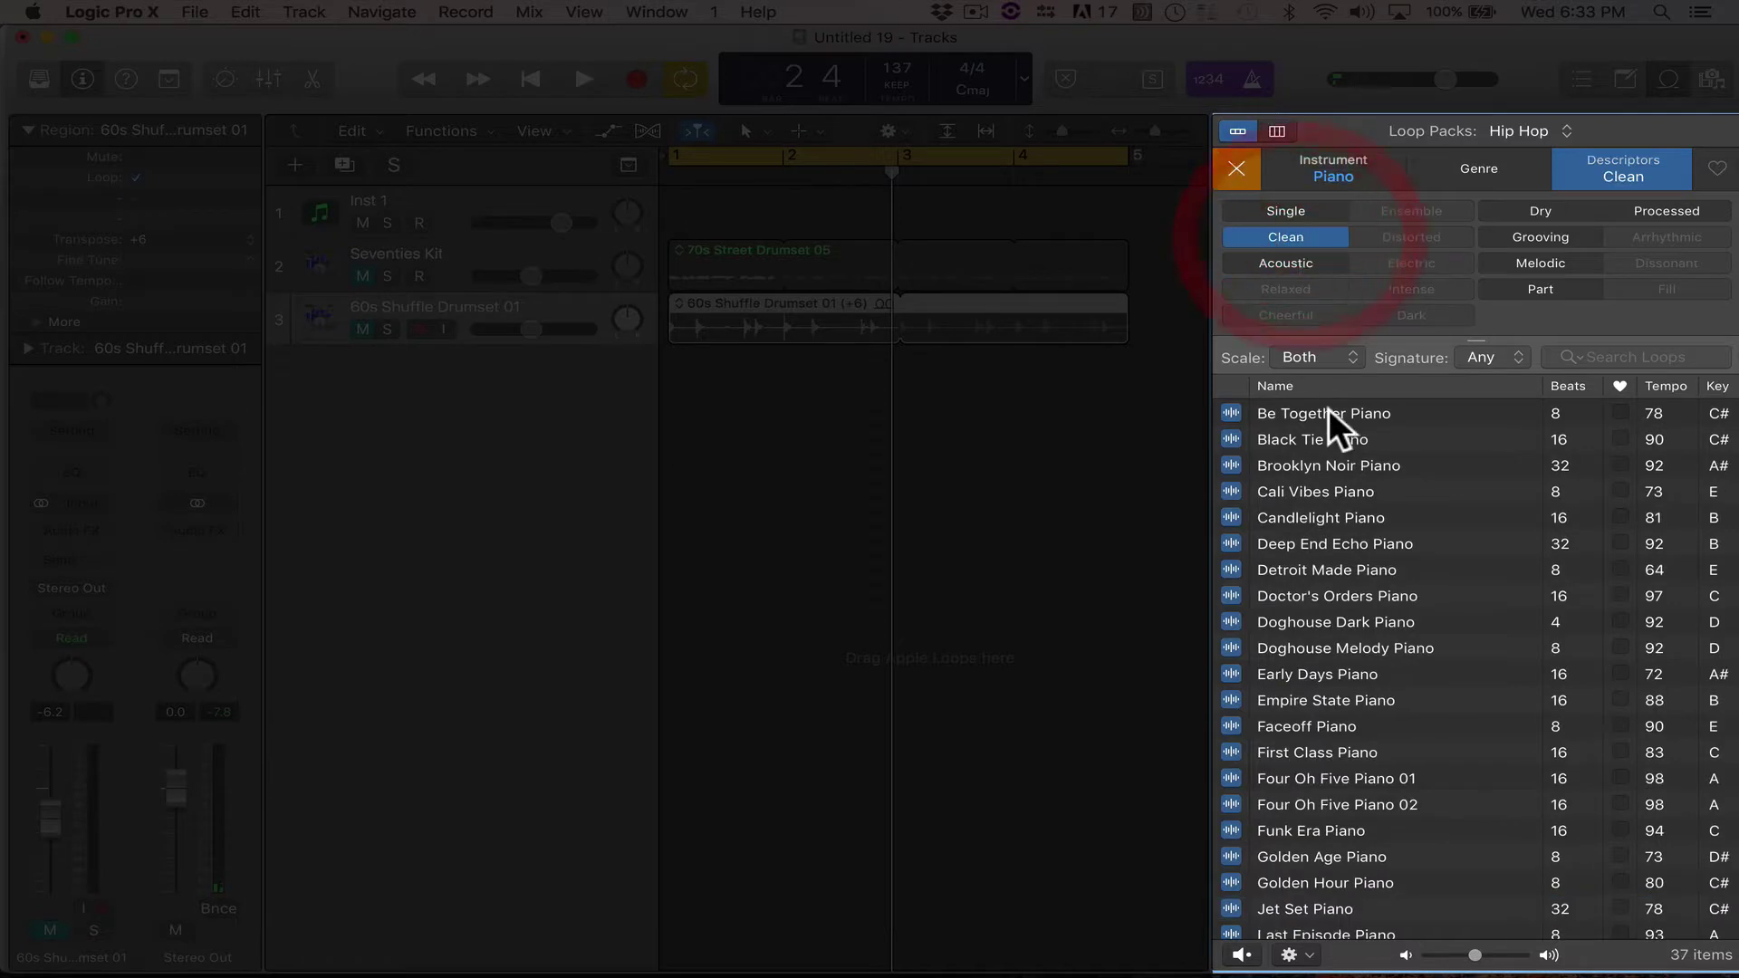
click(1326, 409)
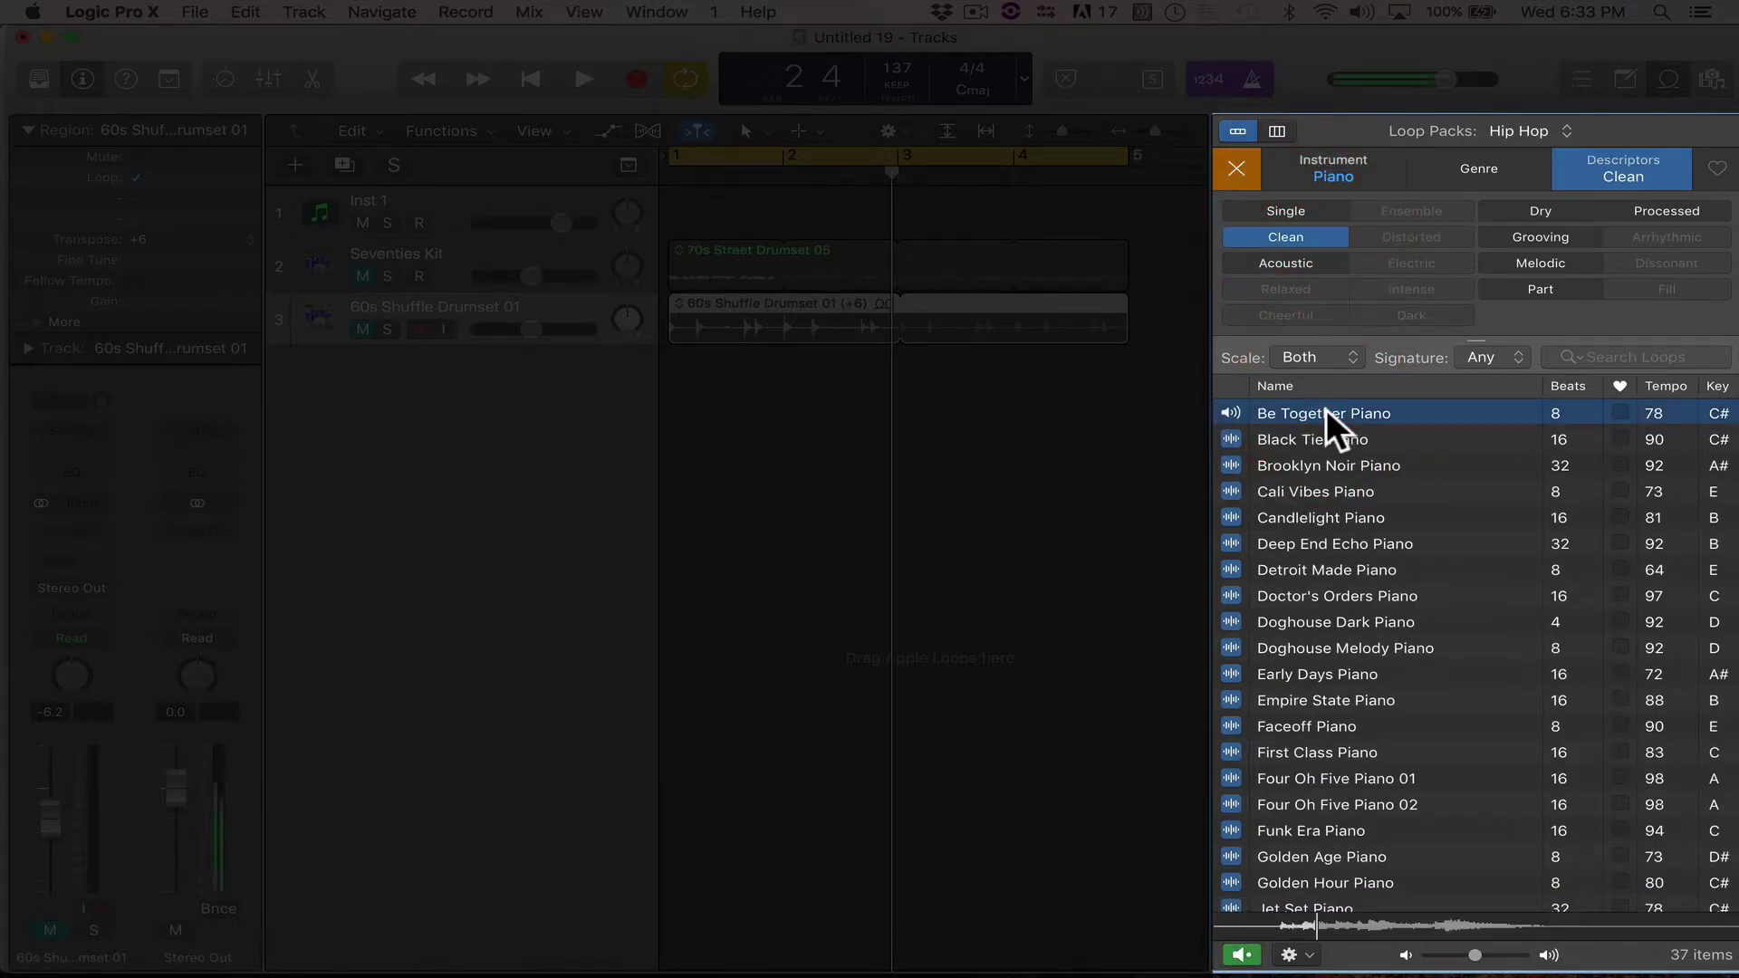
click(1326, 409)
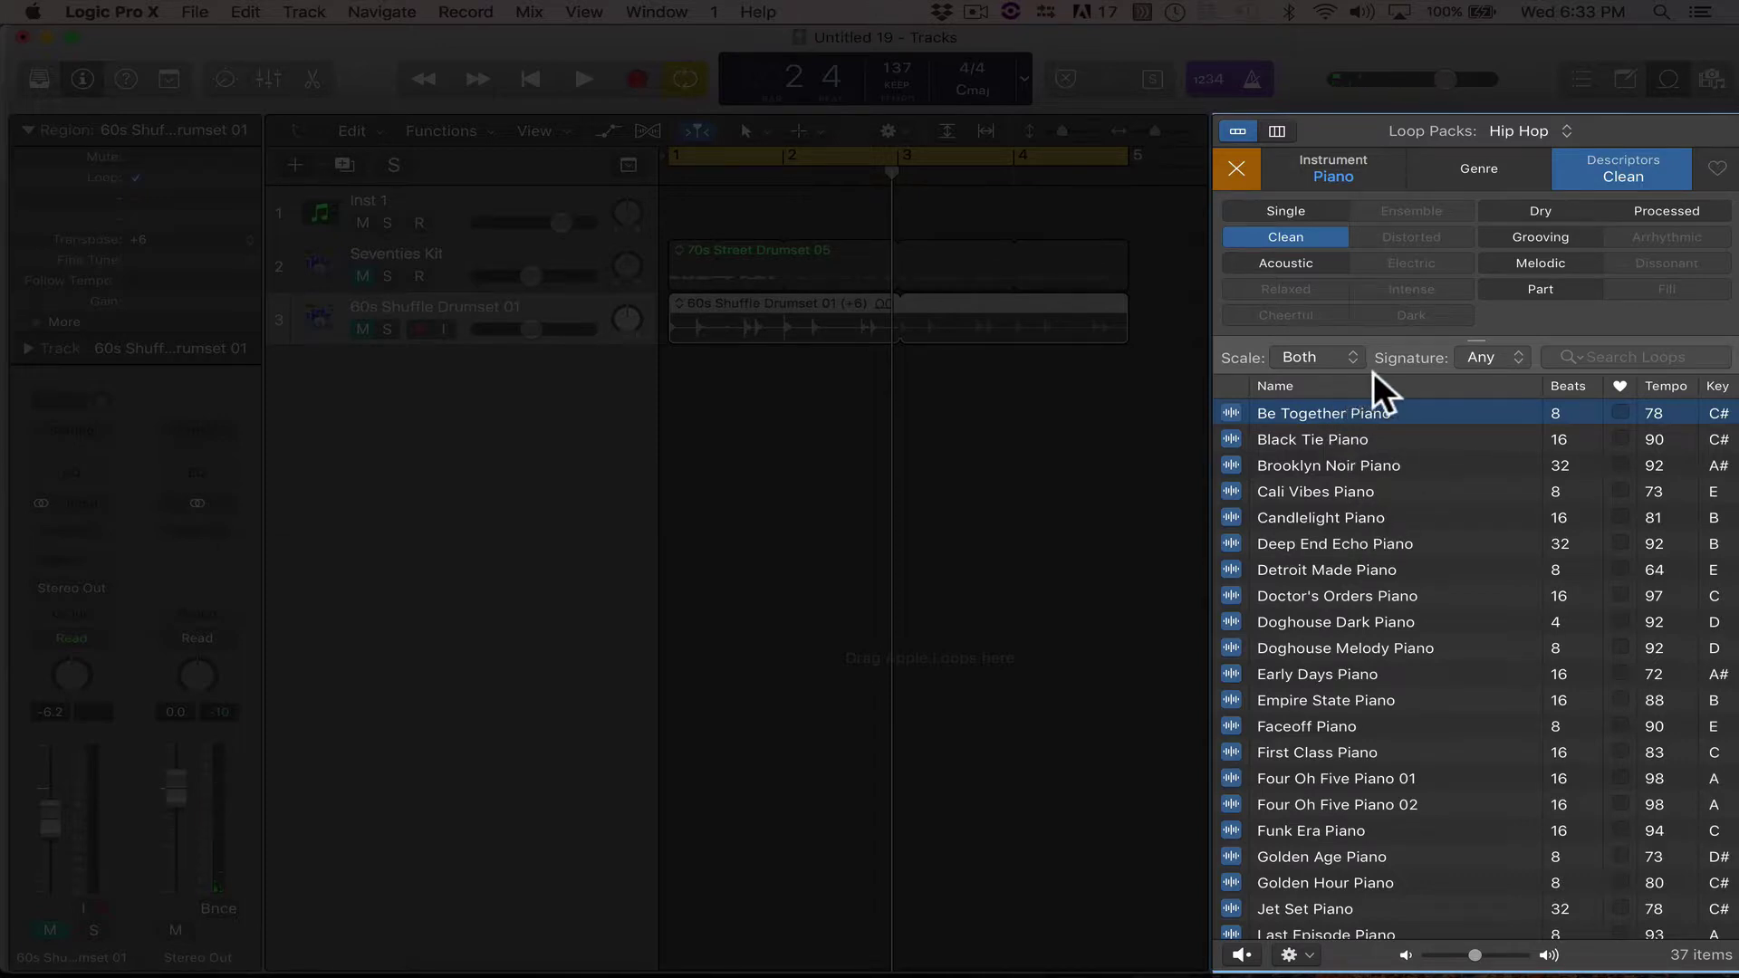
Check the loop search field and the available Scale filter options, keeping the scale at Both.
click(1598, 358)
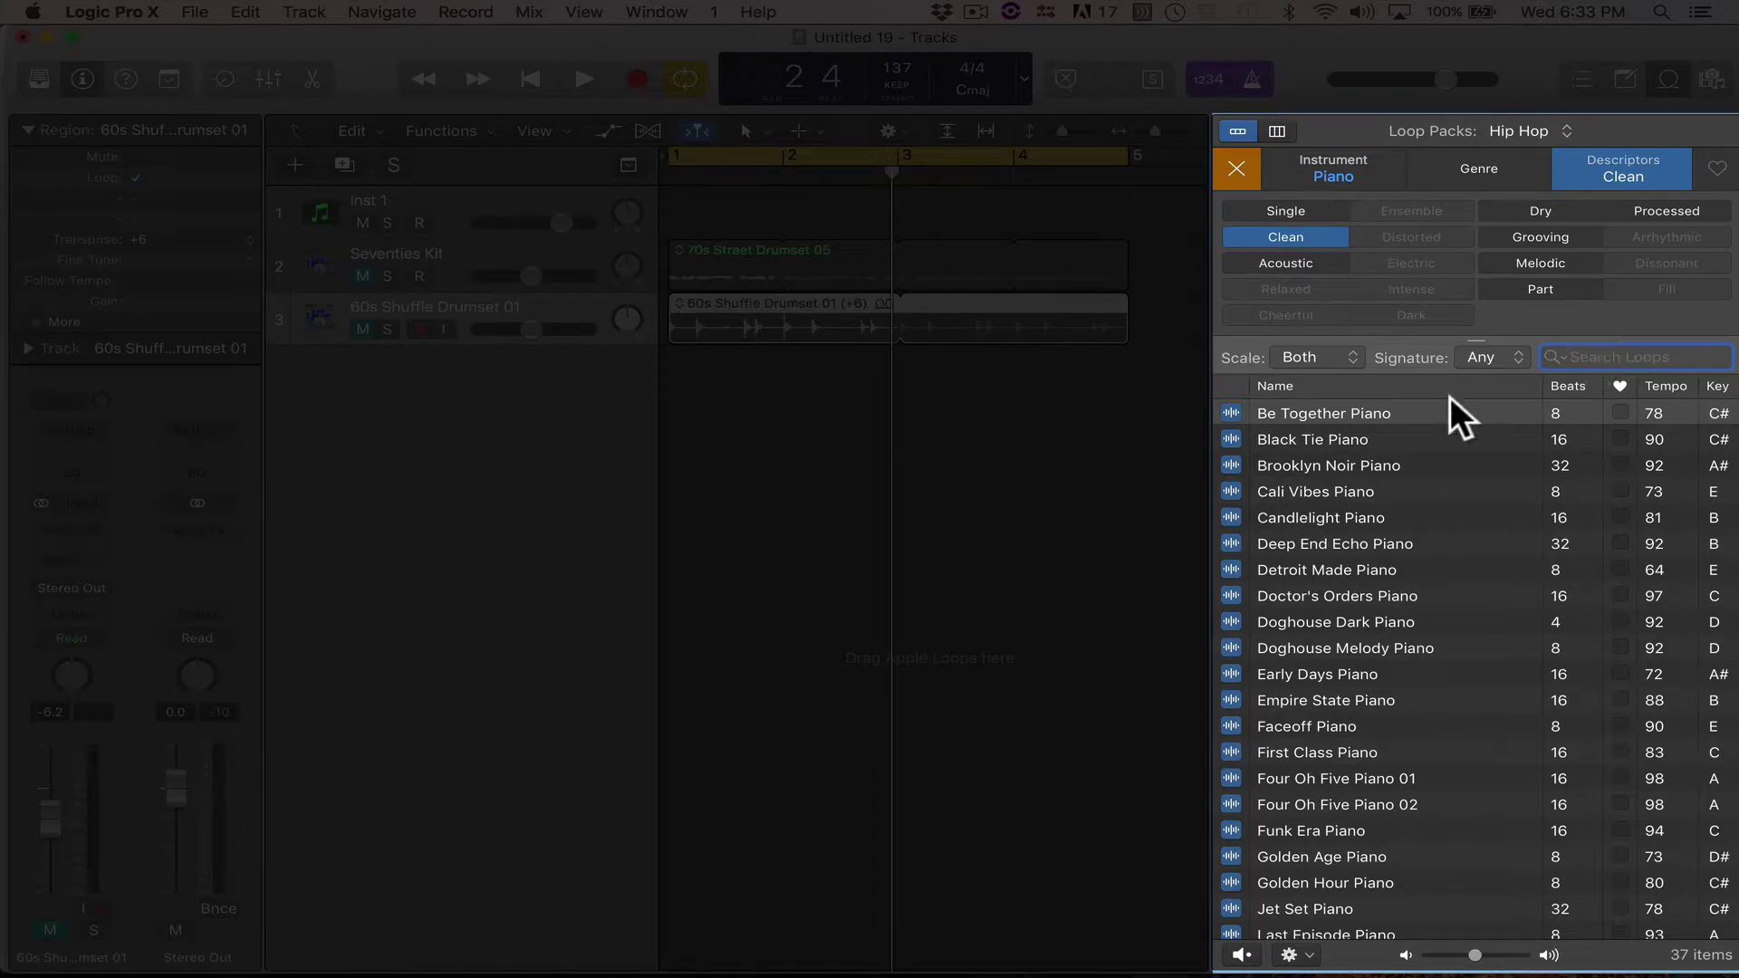
click(1326, 357)
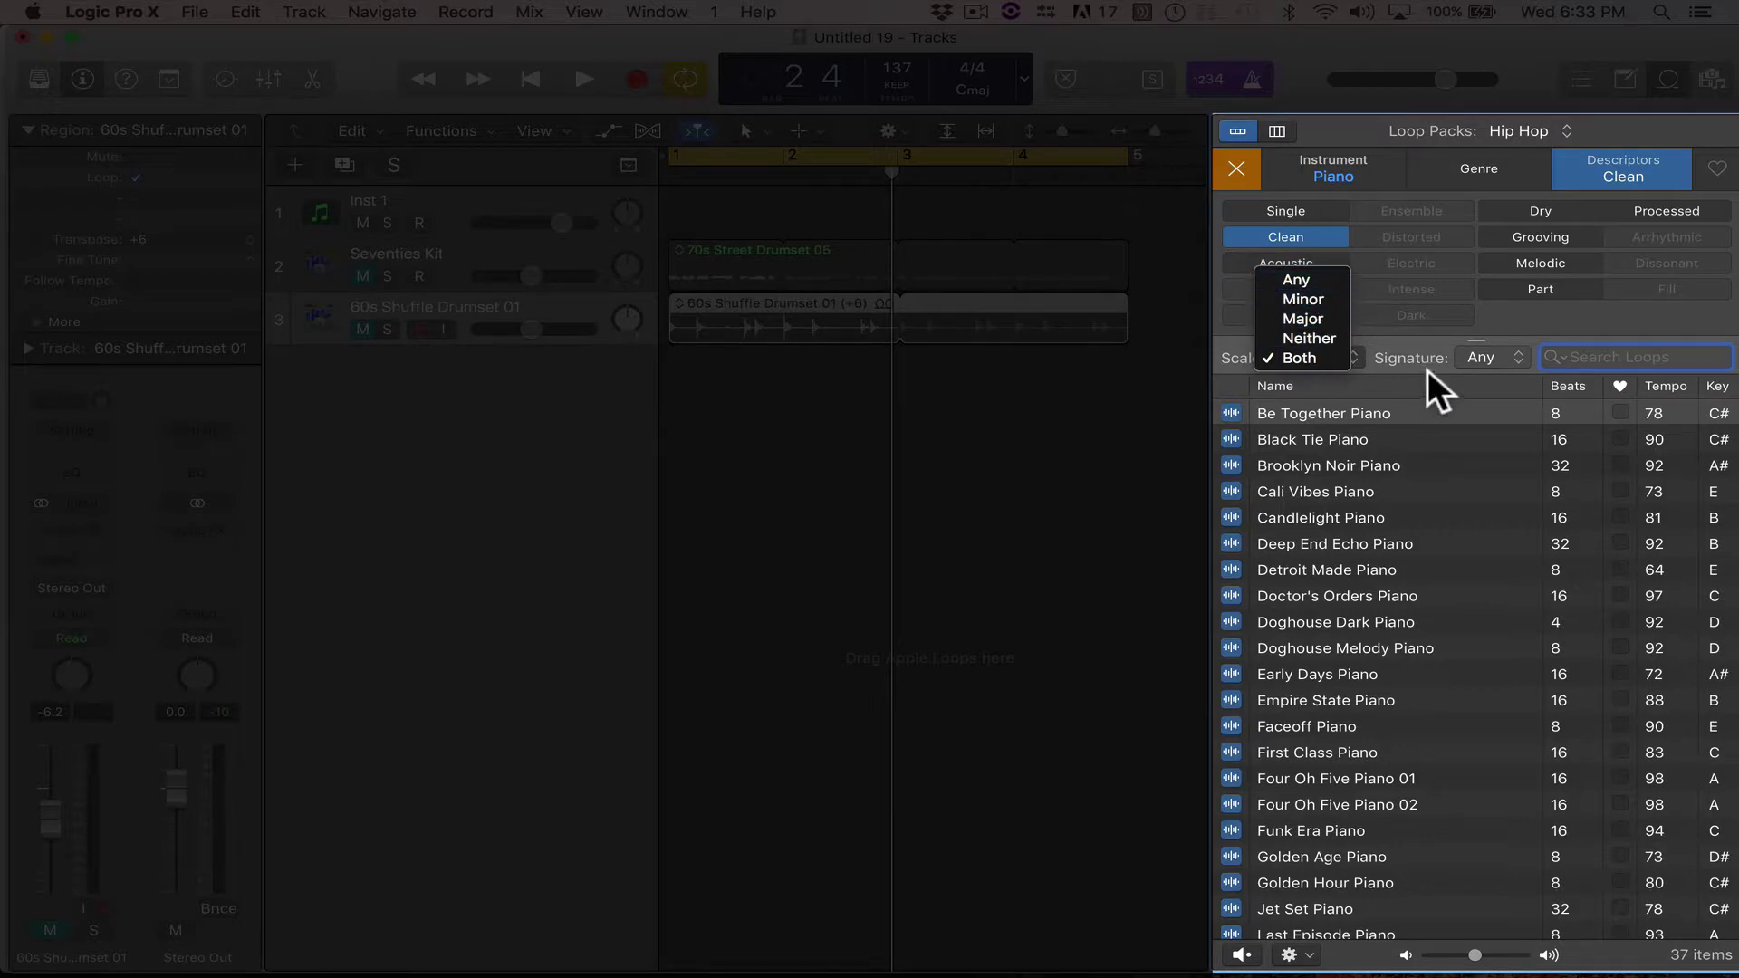
click(1396, 928)
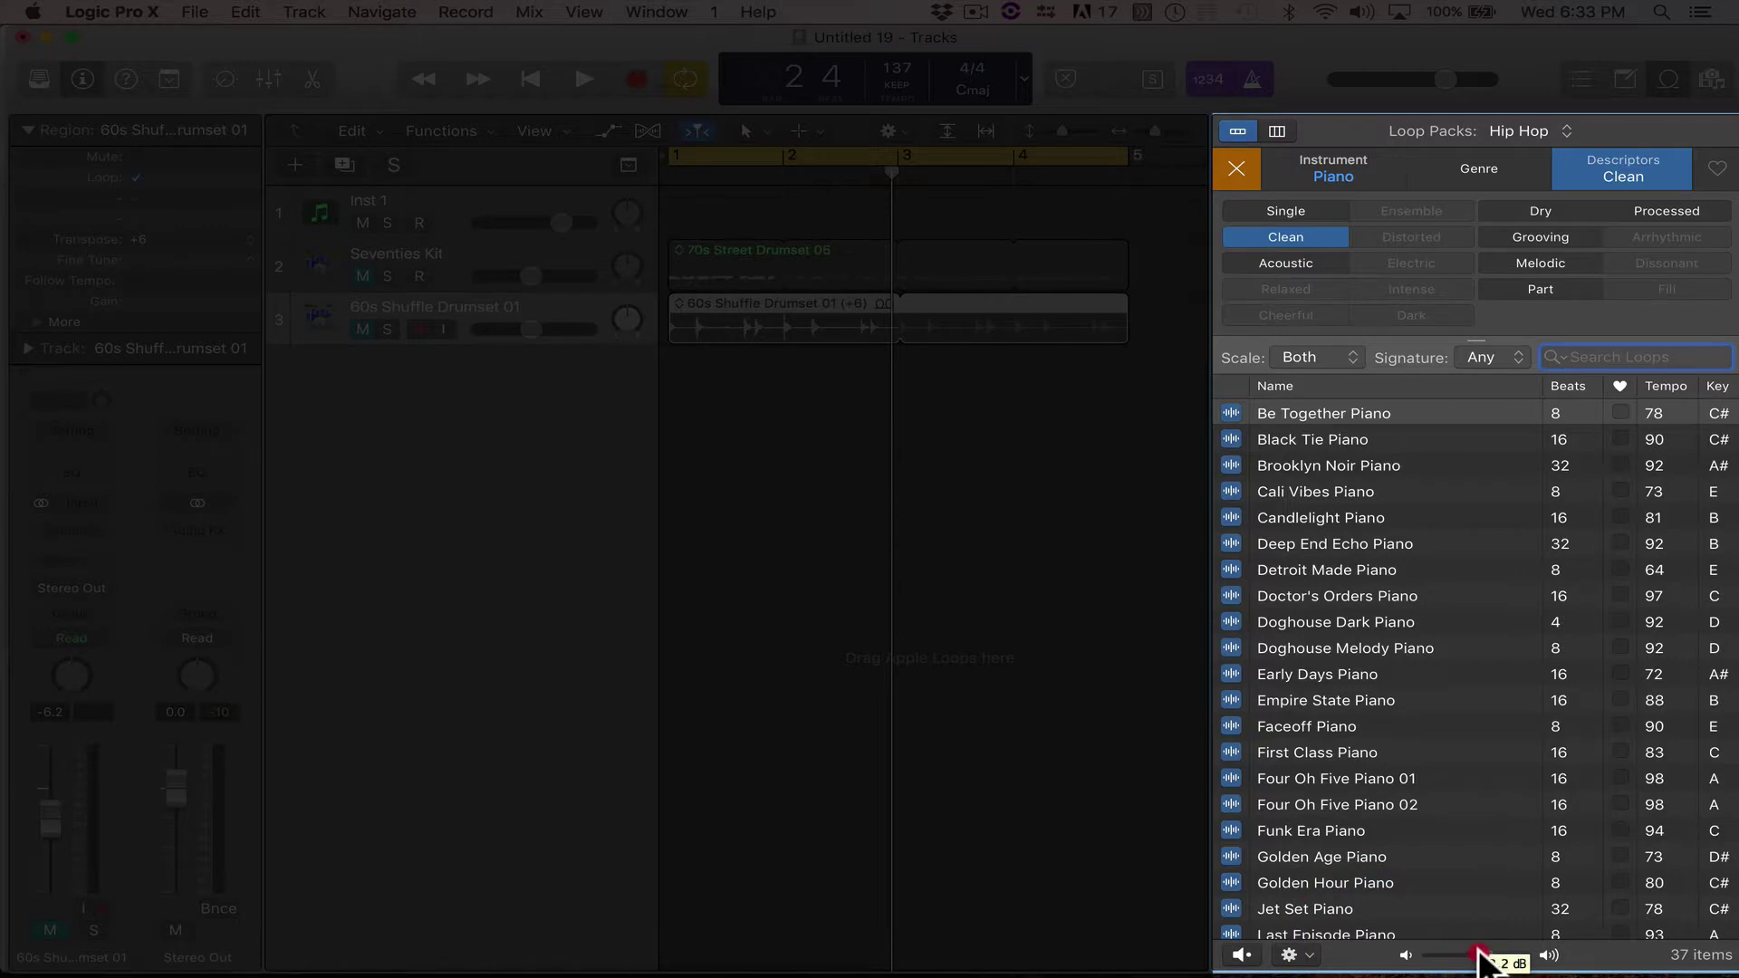
Lower the loop preview volume and audition Be Together Piano and Black Tie Piano.
drag(1478, 951, 1457, 957)
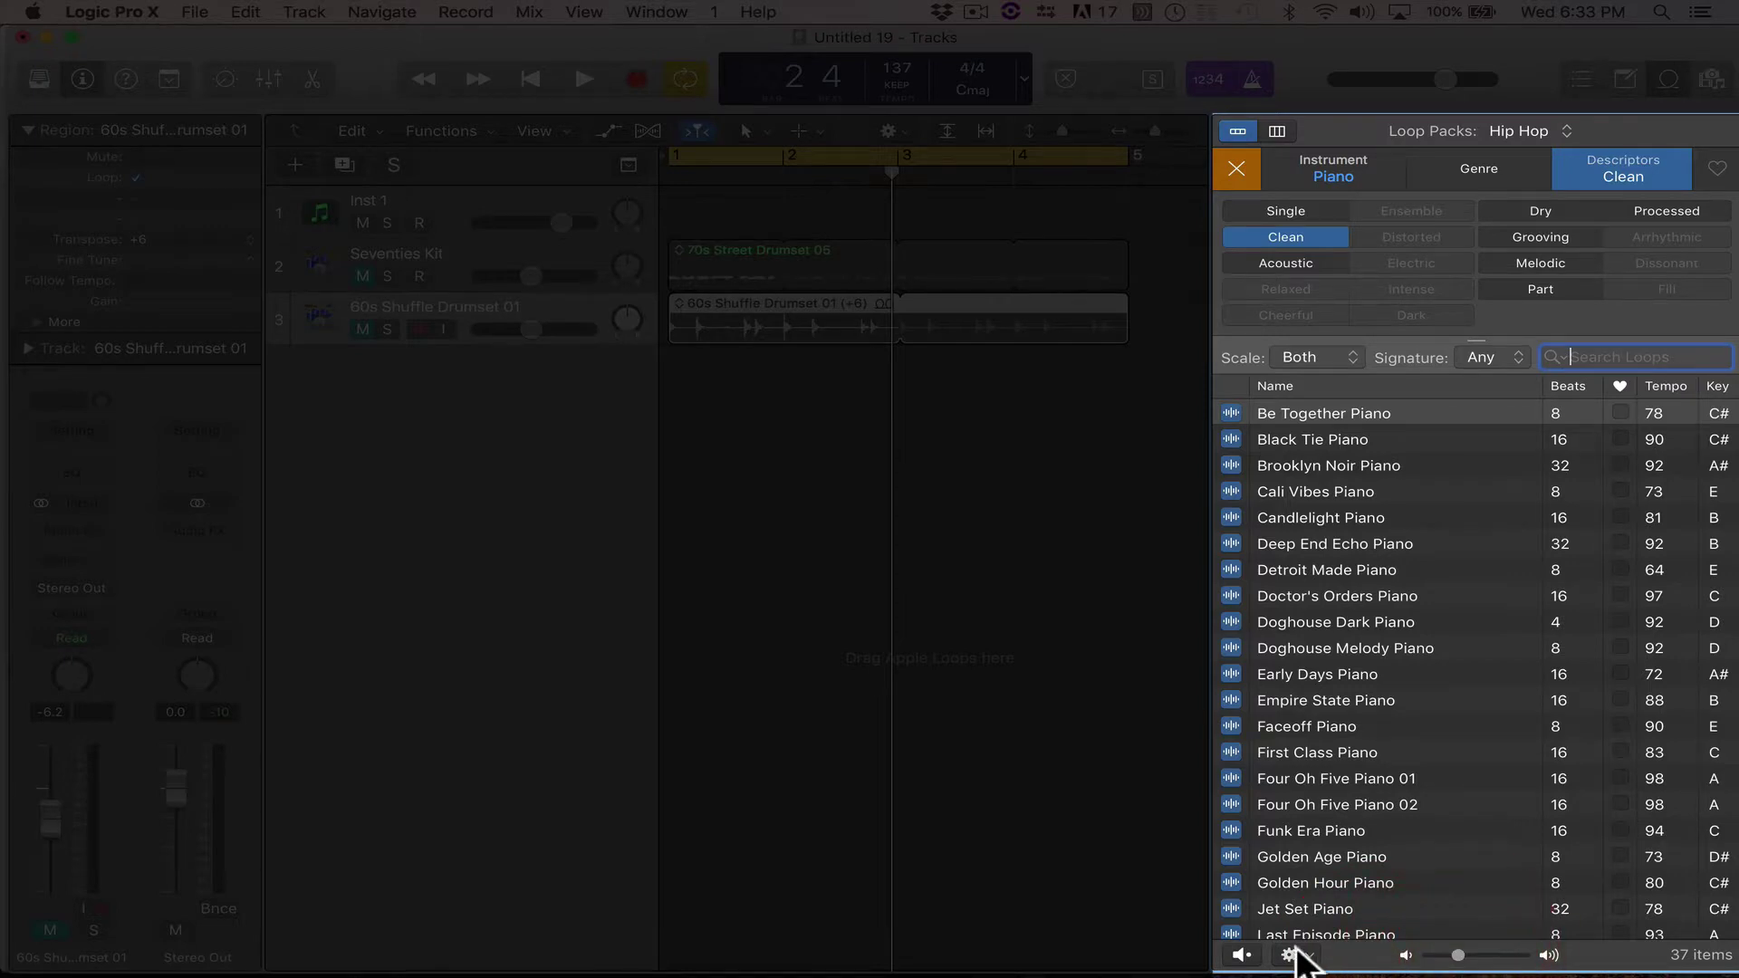
click(1245, 956)
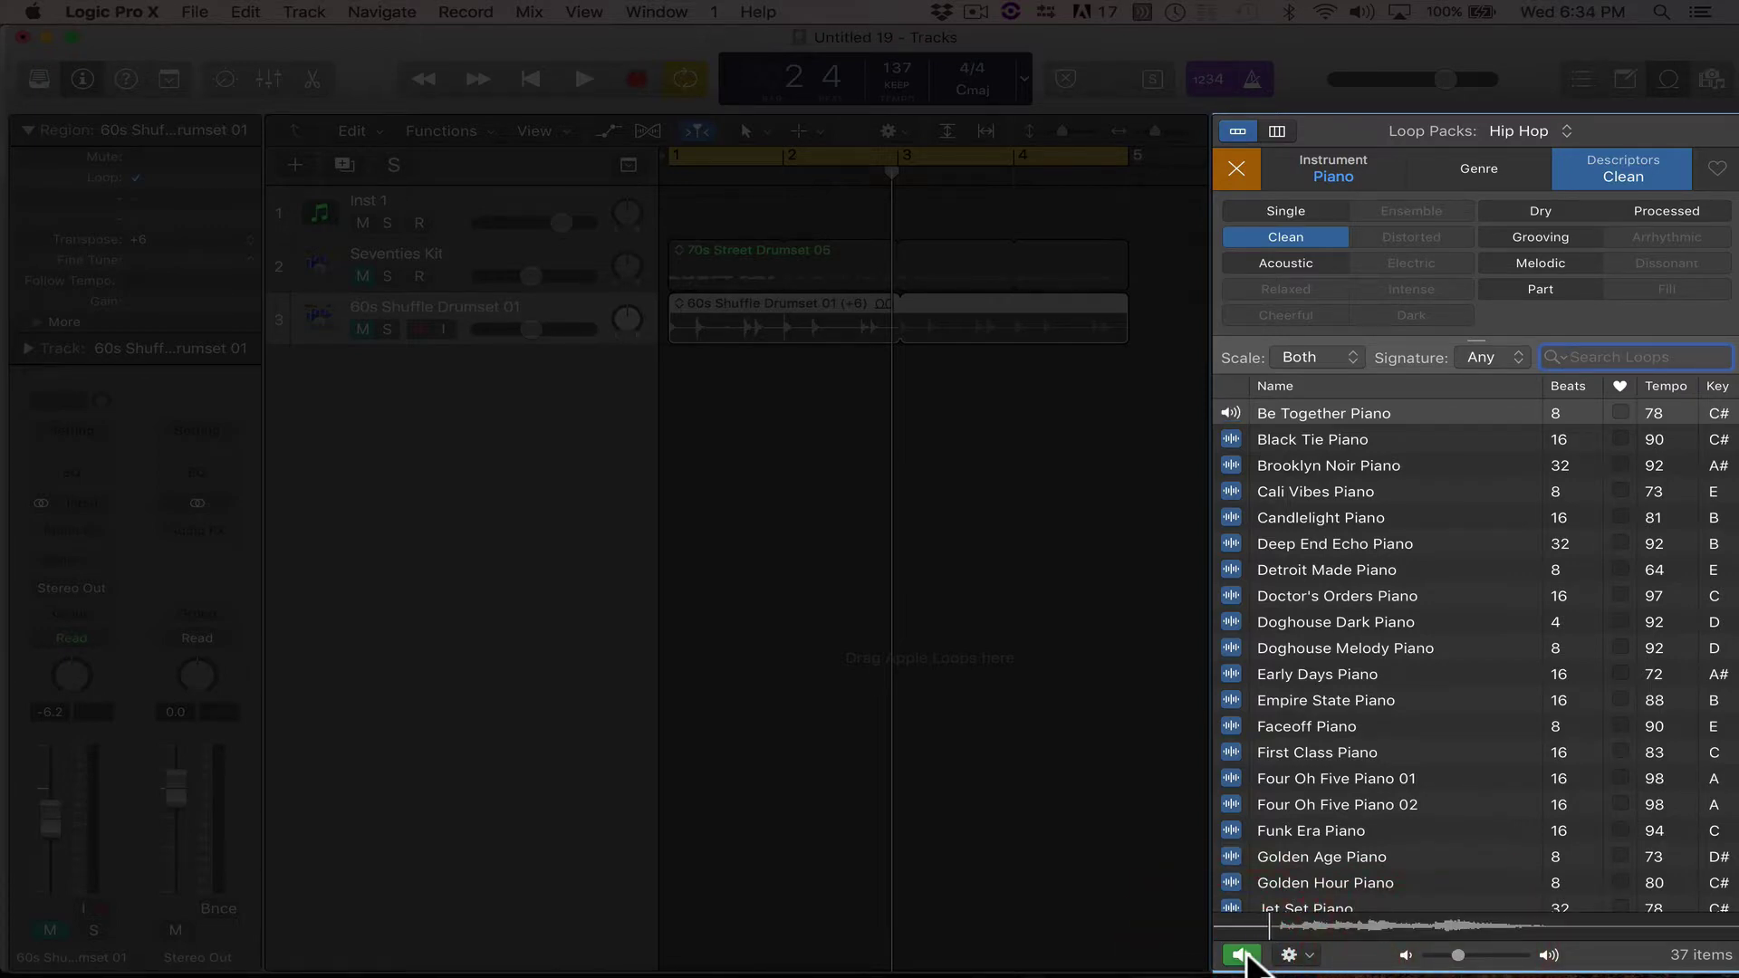
click(1242, 955)
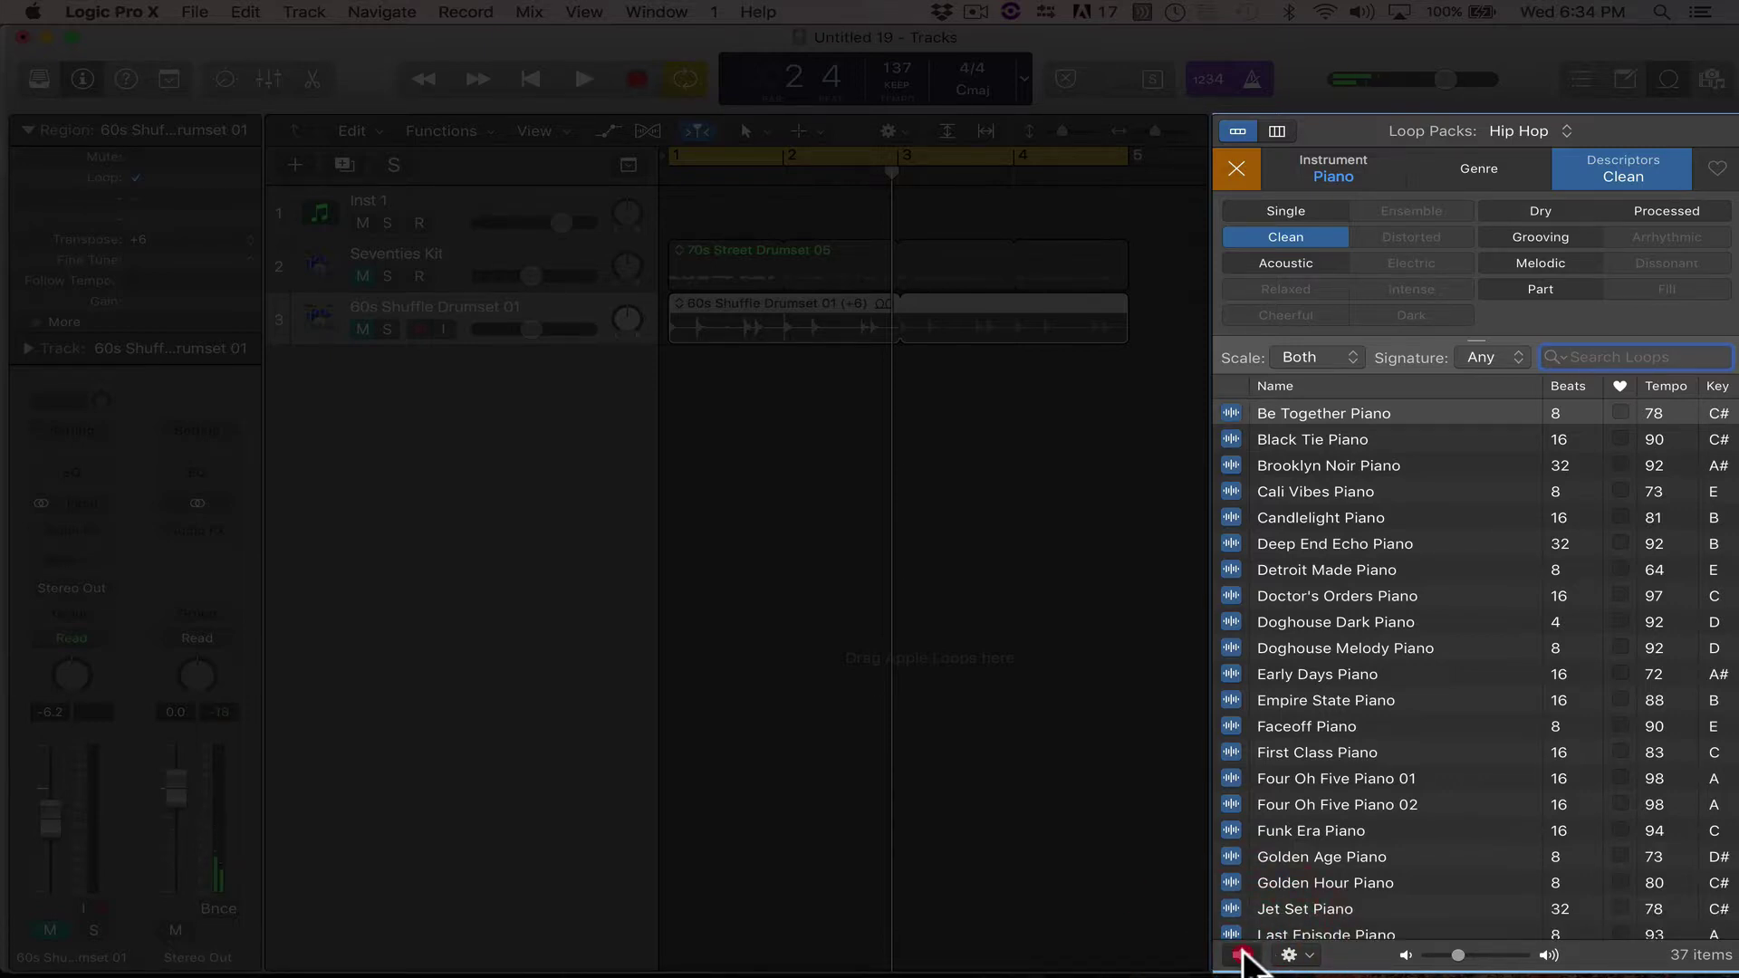
click(1243, 956)
click(1242, 956)
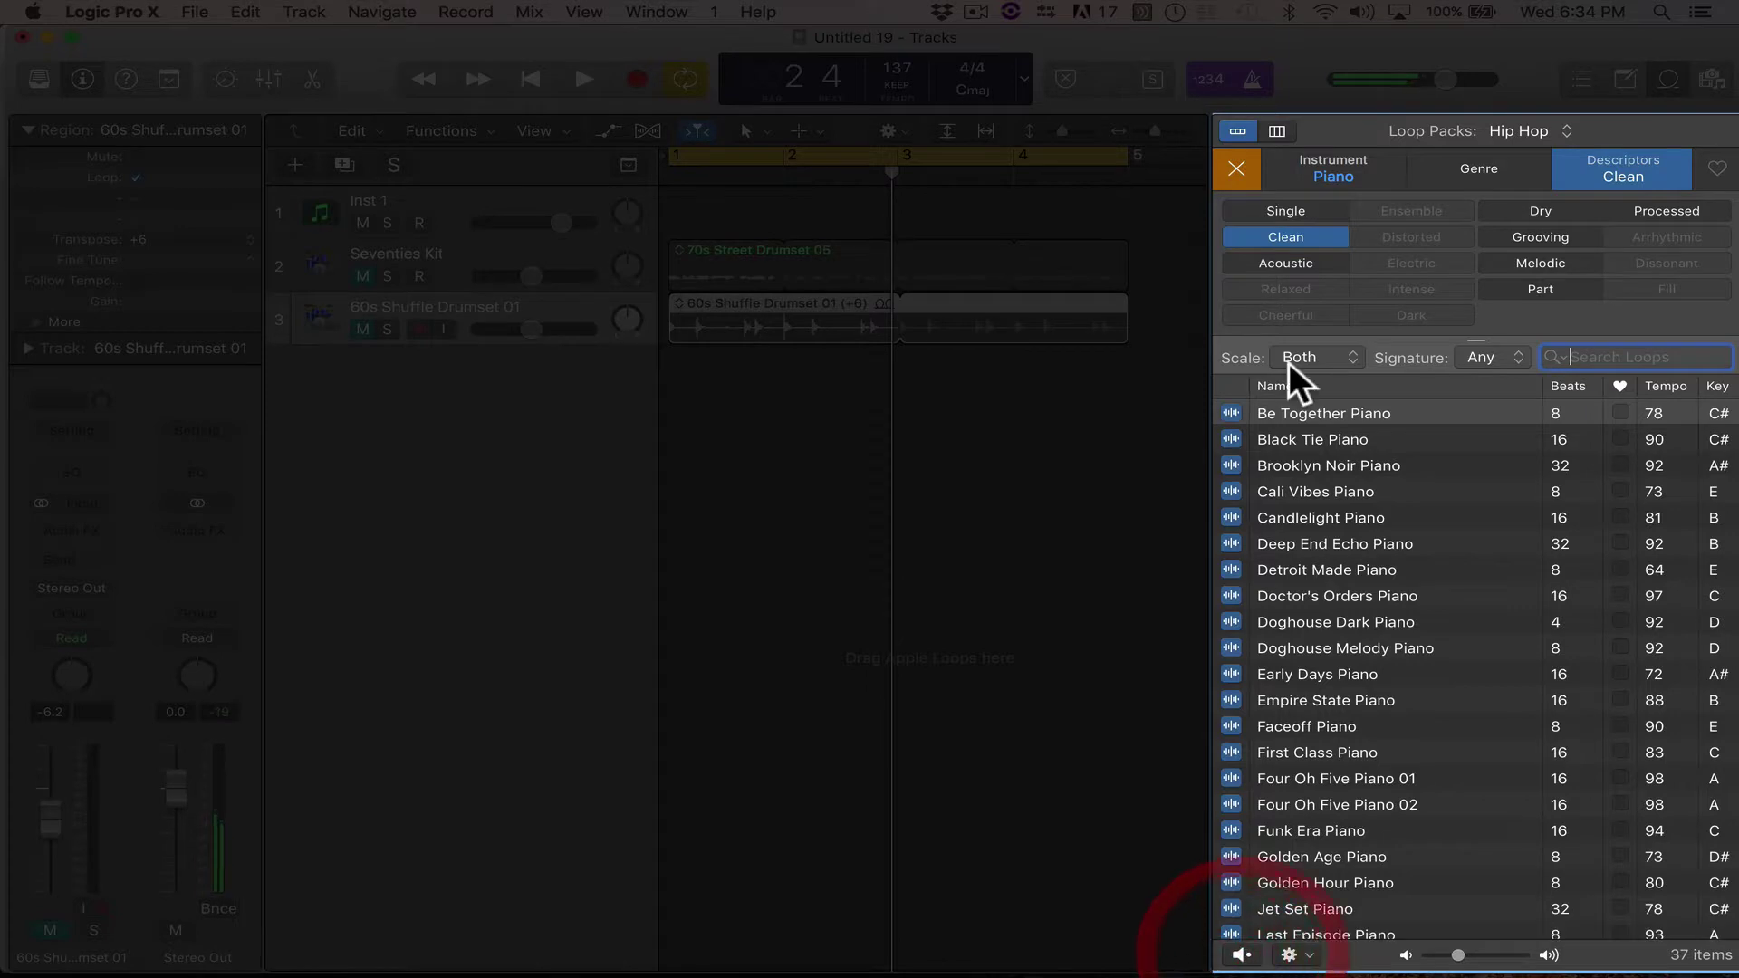
click(1306, 436)
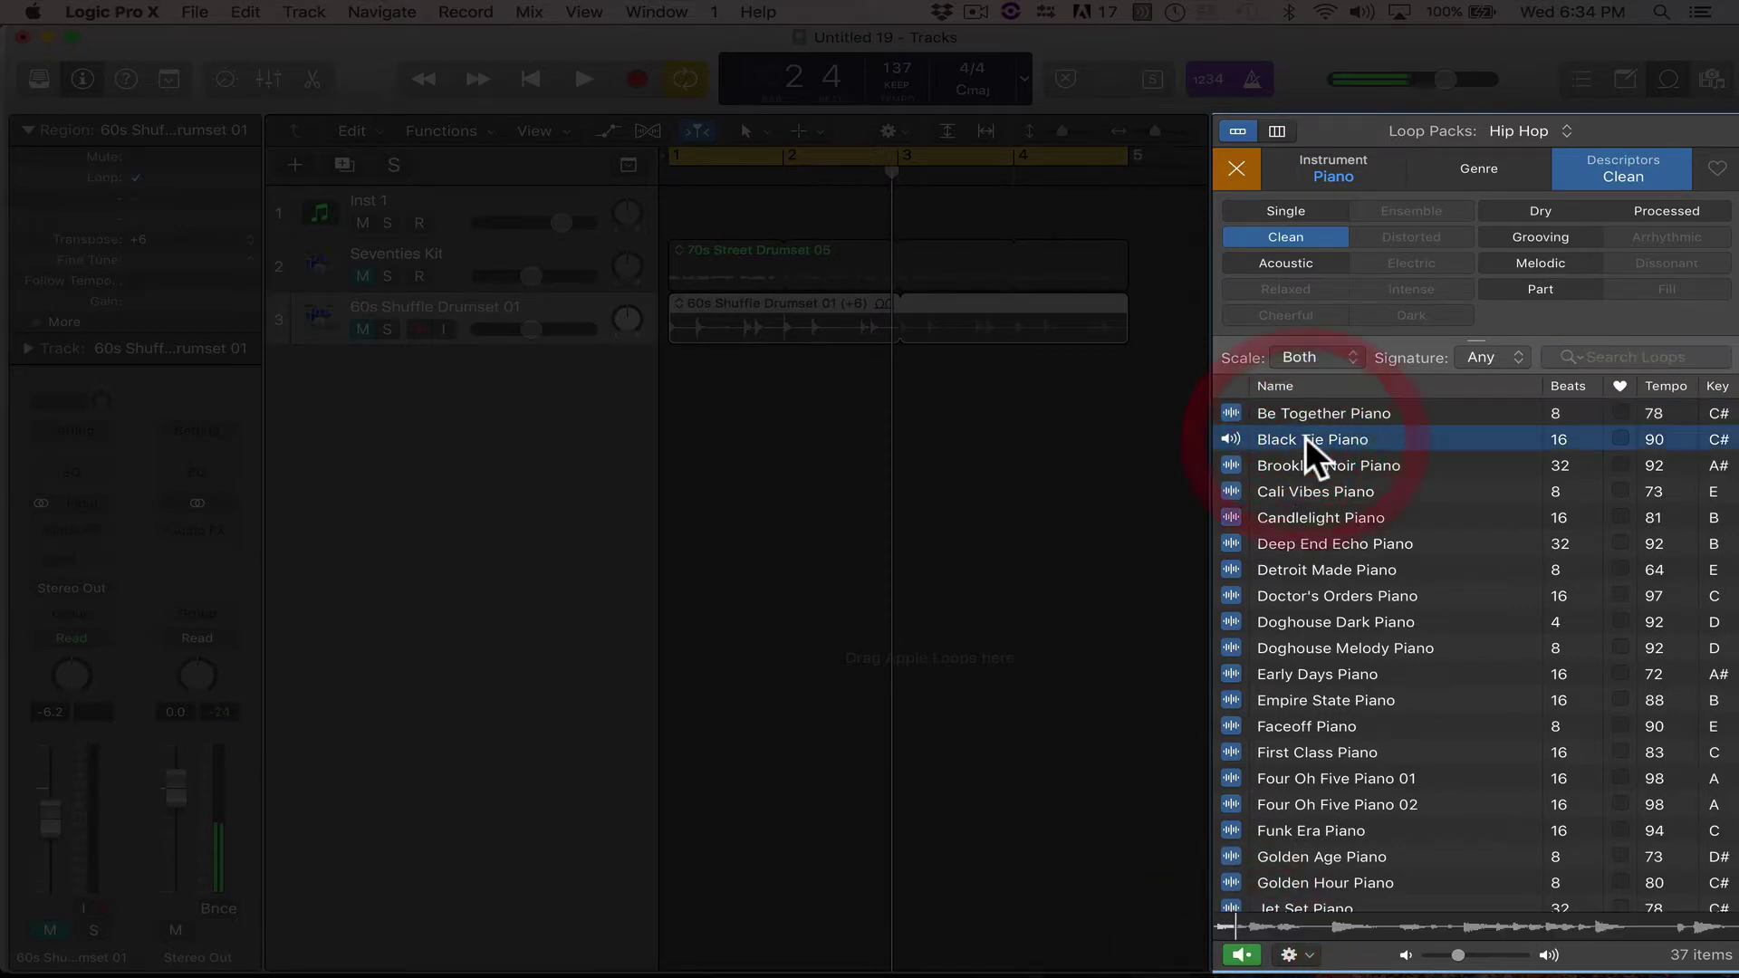
click(1227, 436)
Examine the preview key options, such as Play in Song Key and Play in Original Key, alongside the project's key signature.
click(1292, 955)
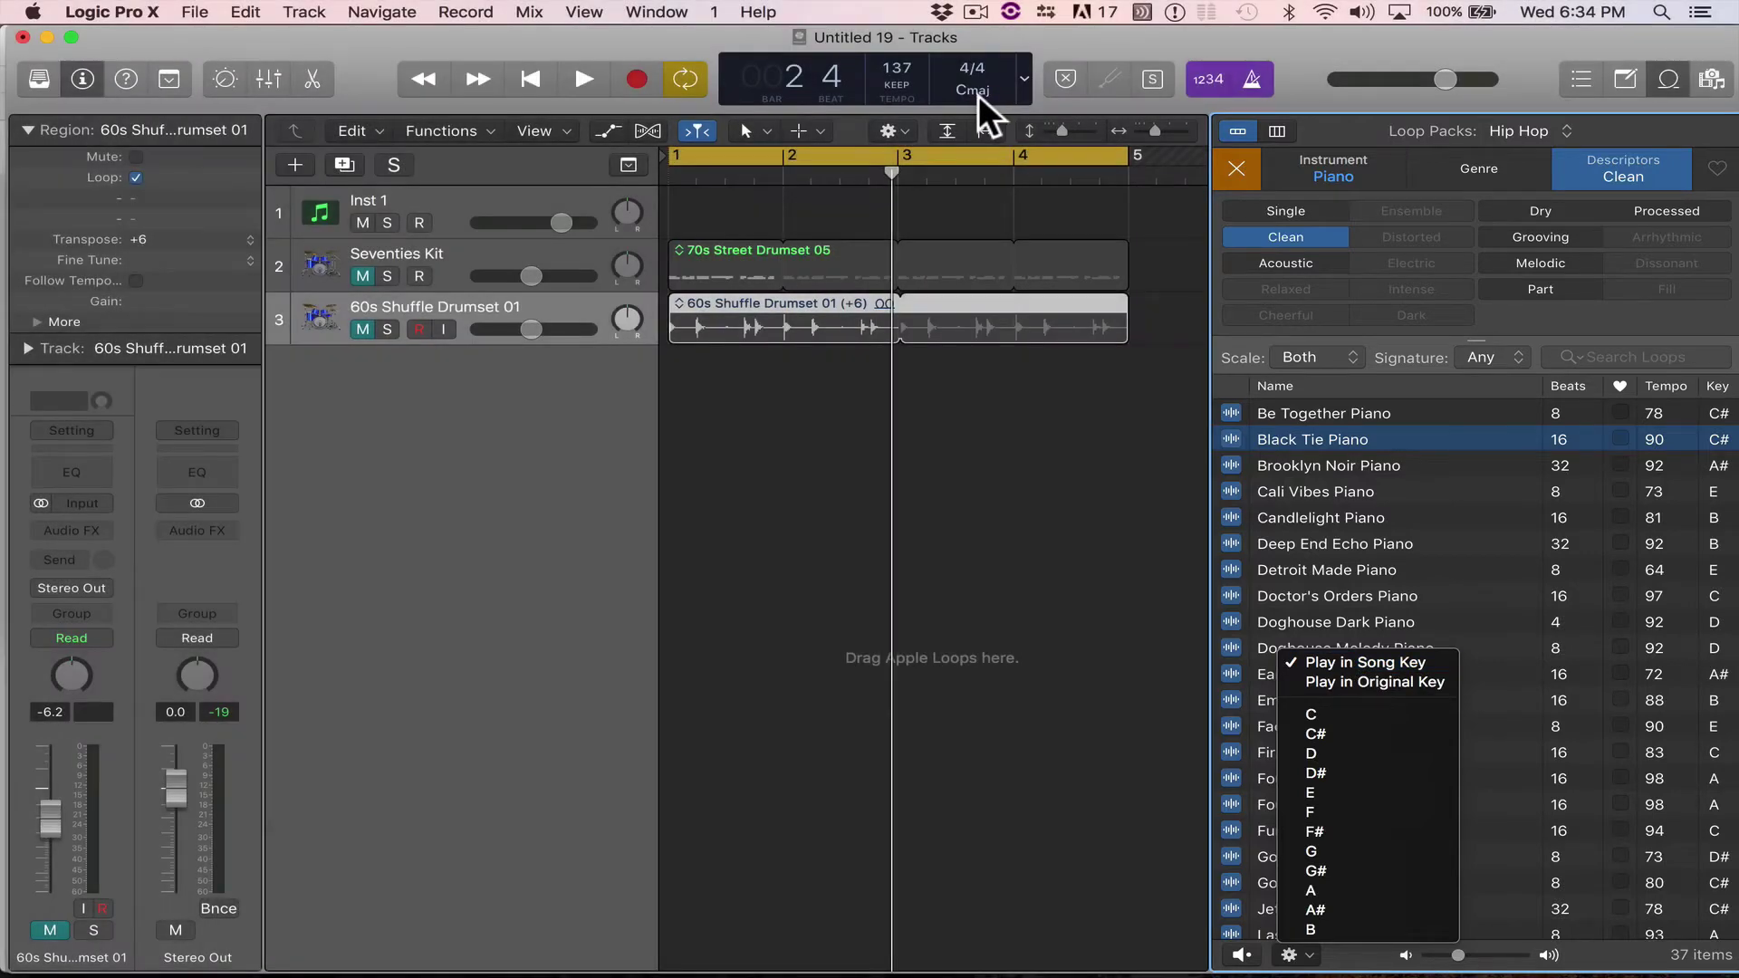
click(978, 94)
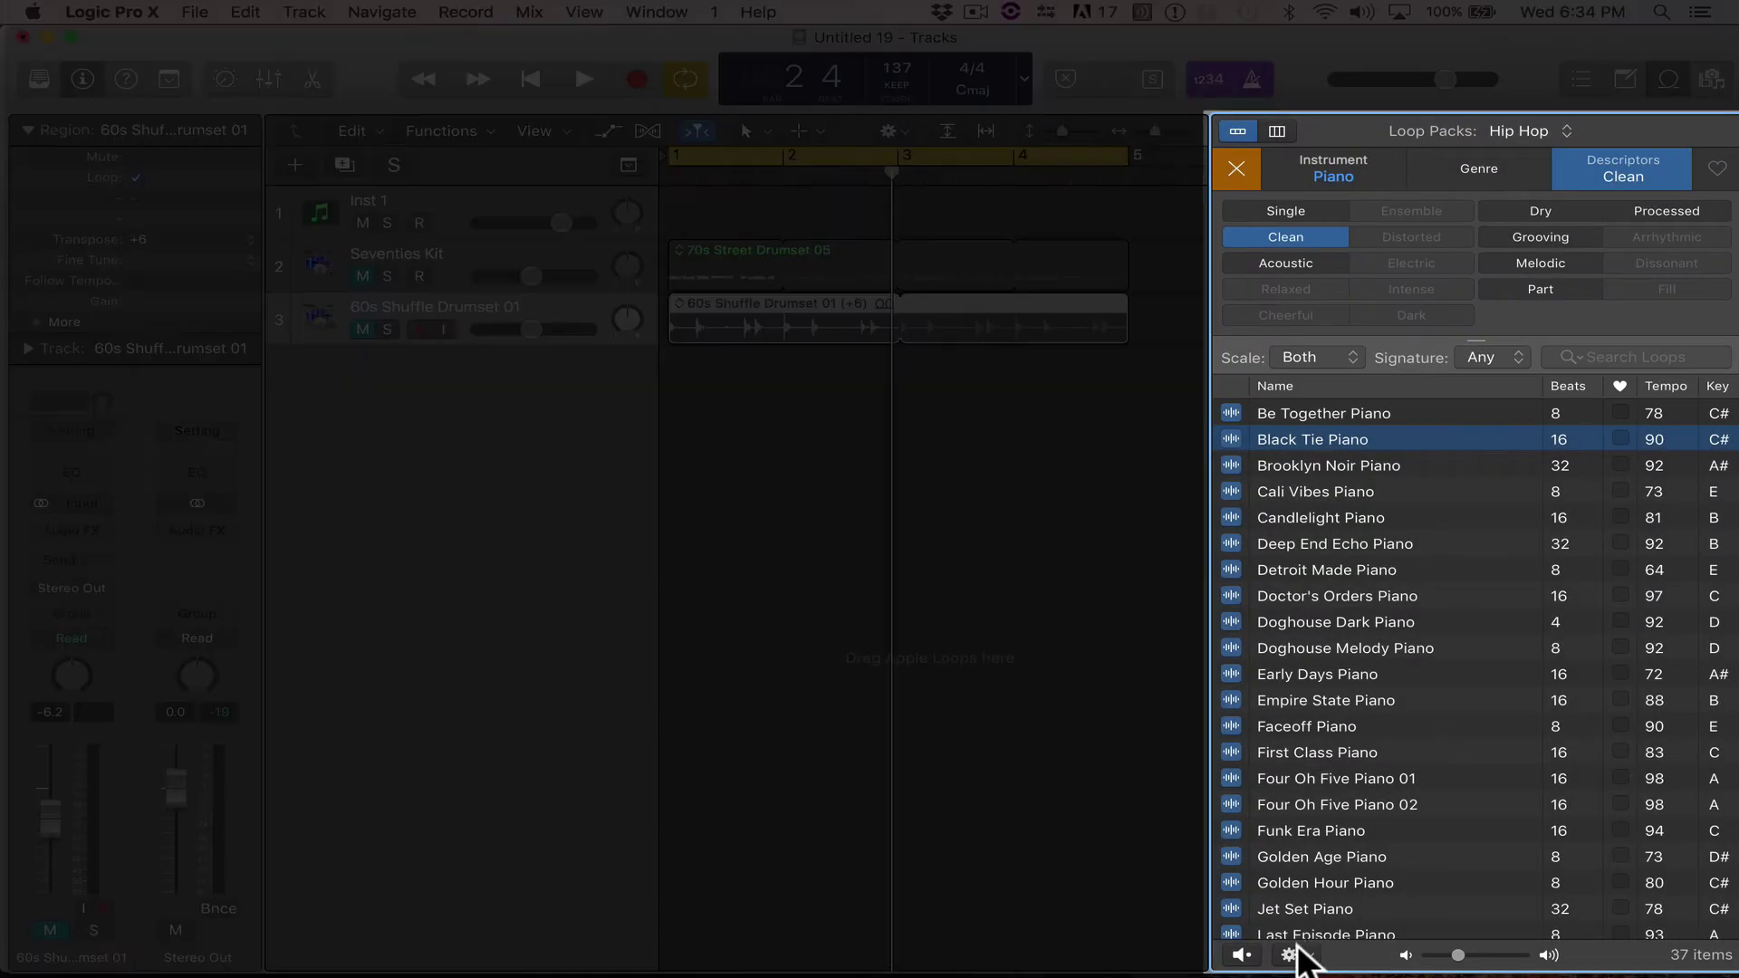
click(1290, 955)
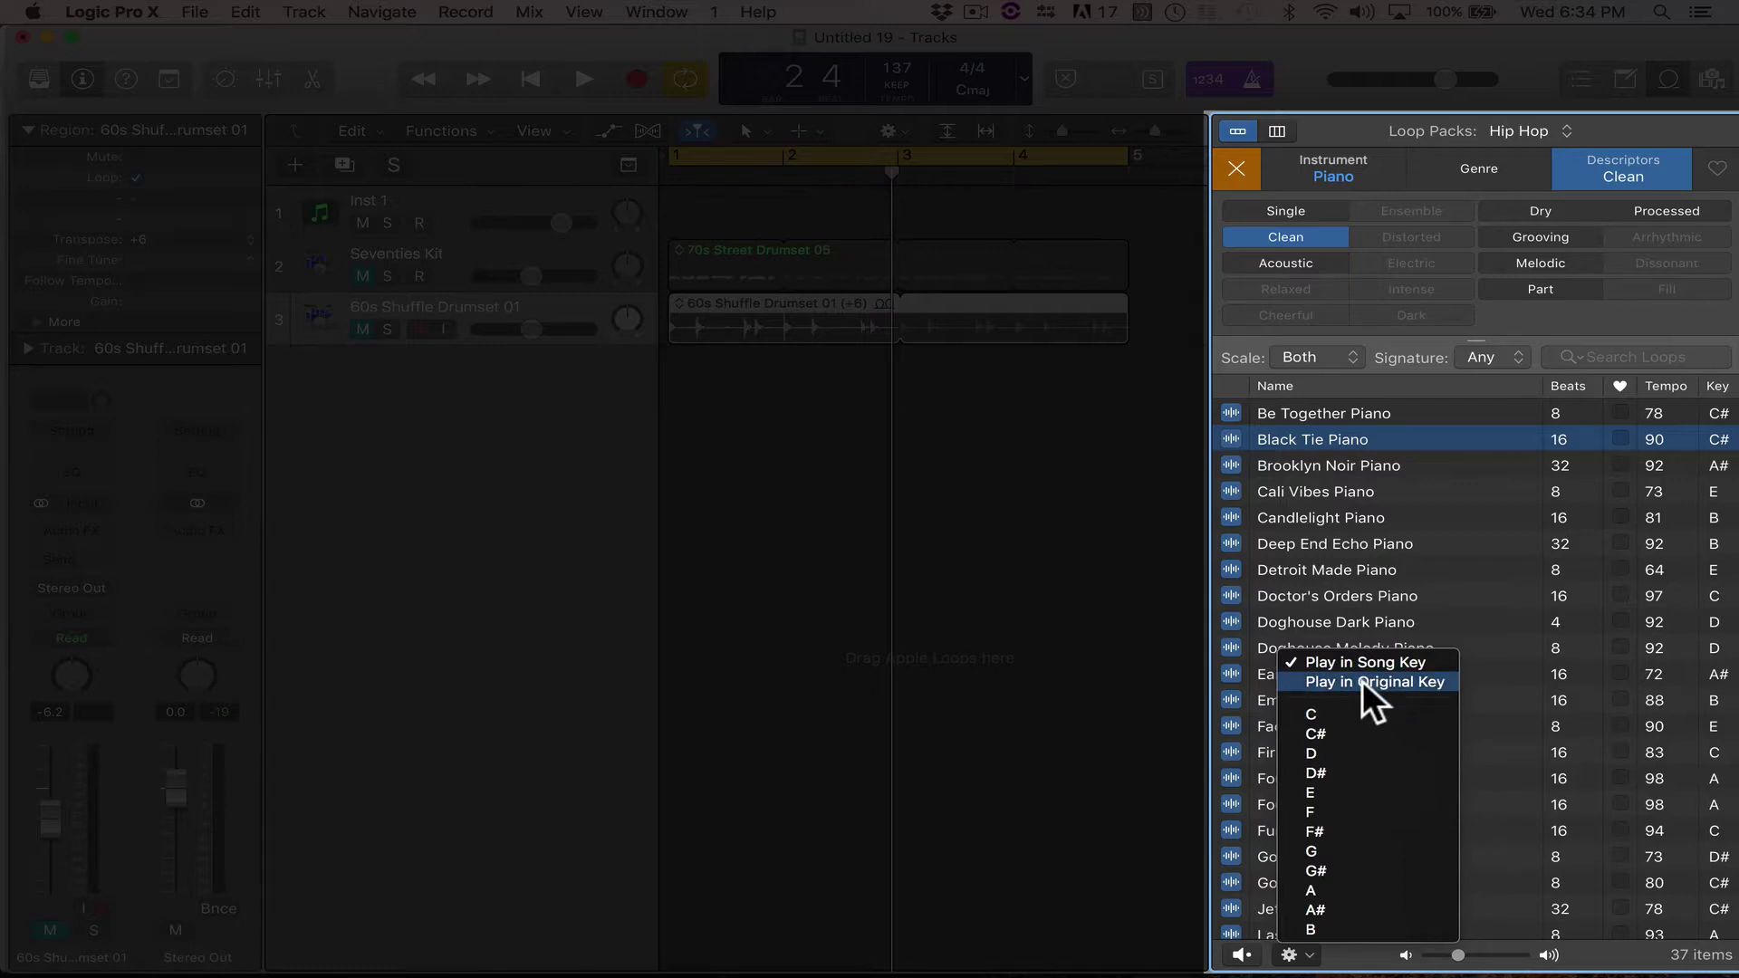
click(1045, 675)
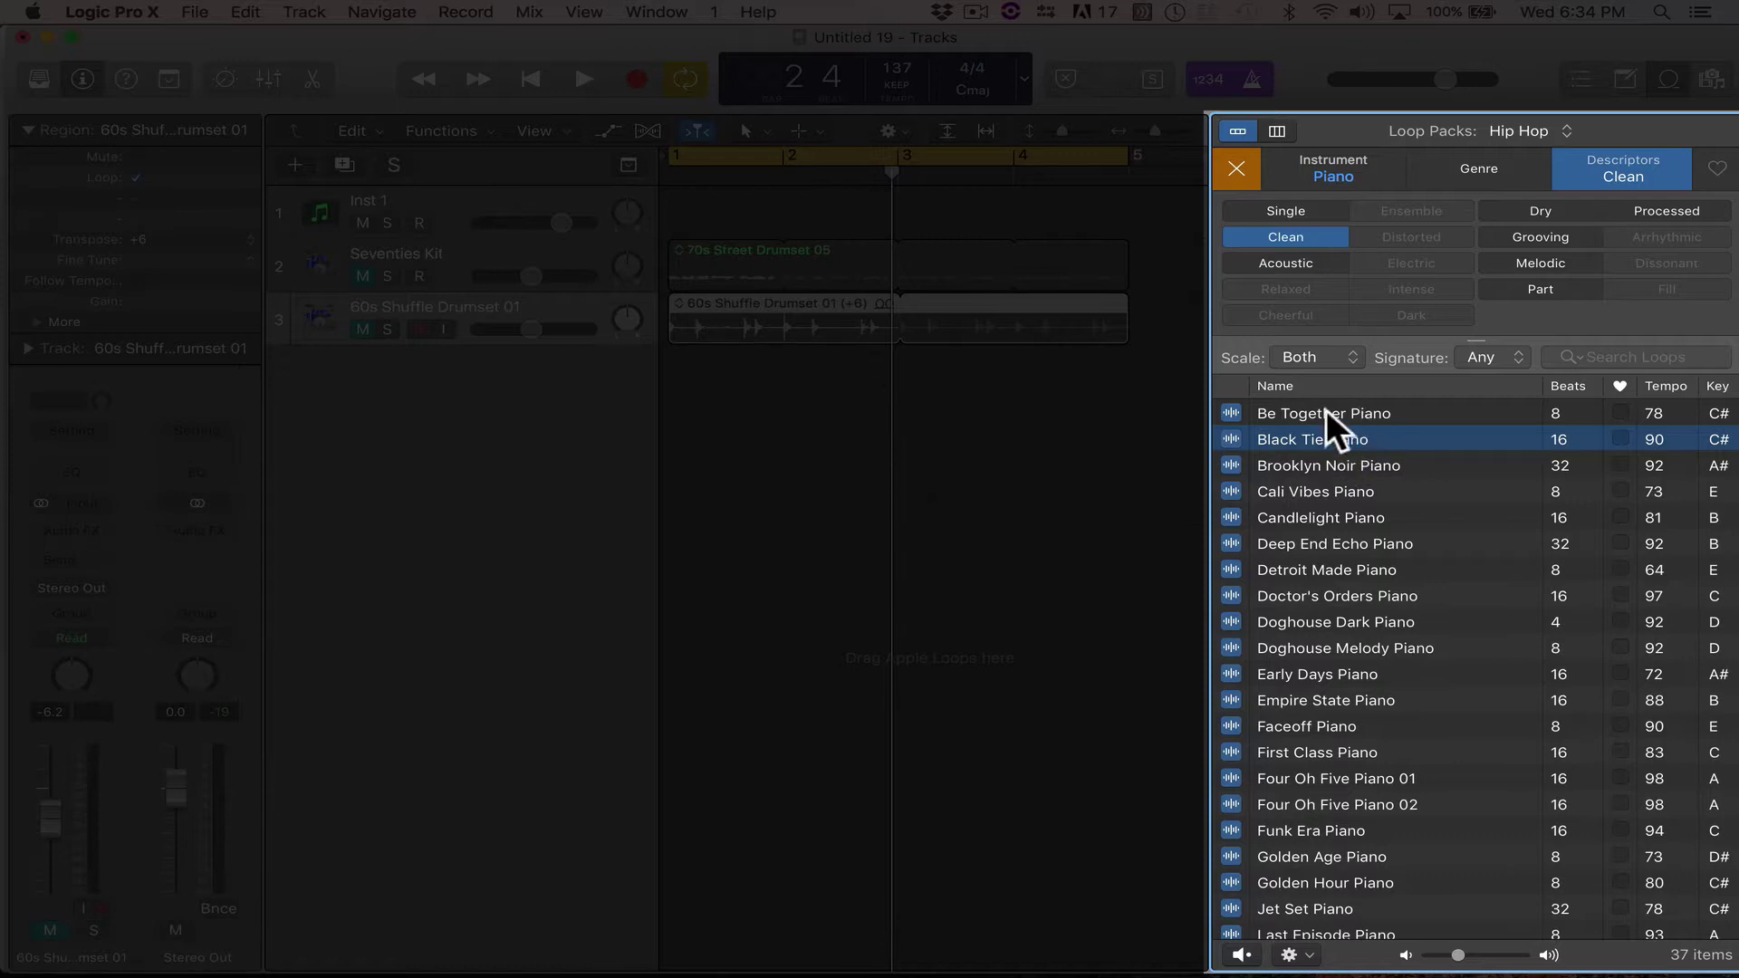
Clear the Clean and Piano filters and filter the loops by the All Drums instrument category.
click(1295, 232)
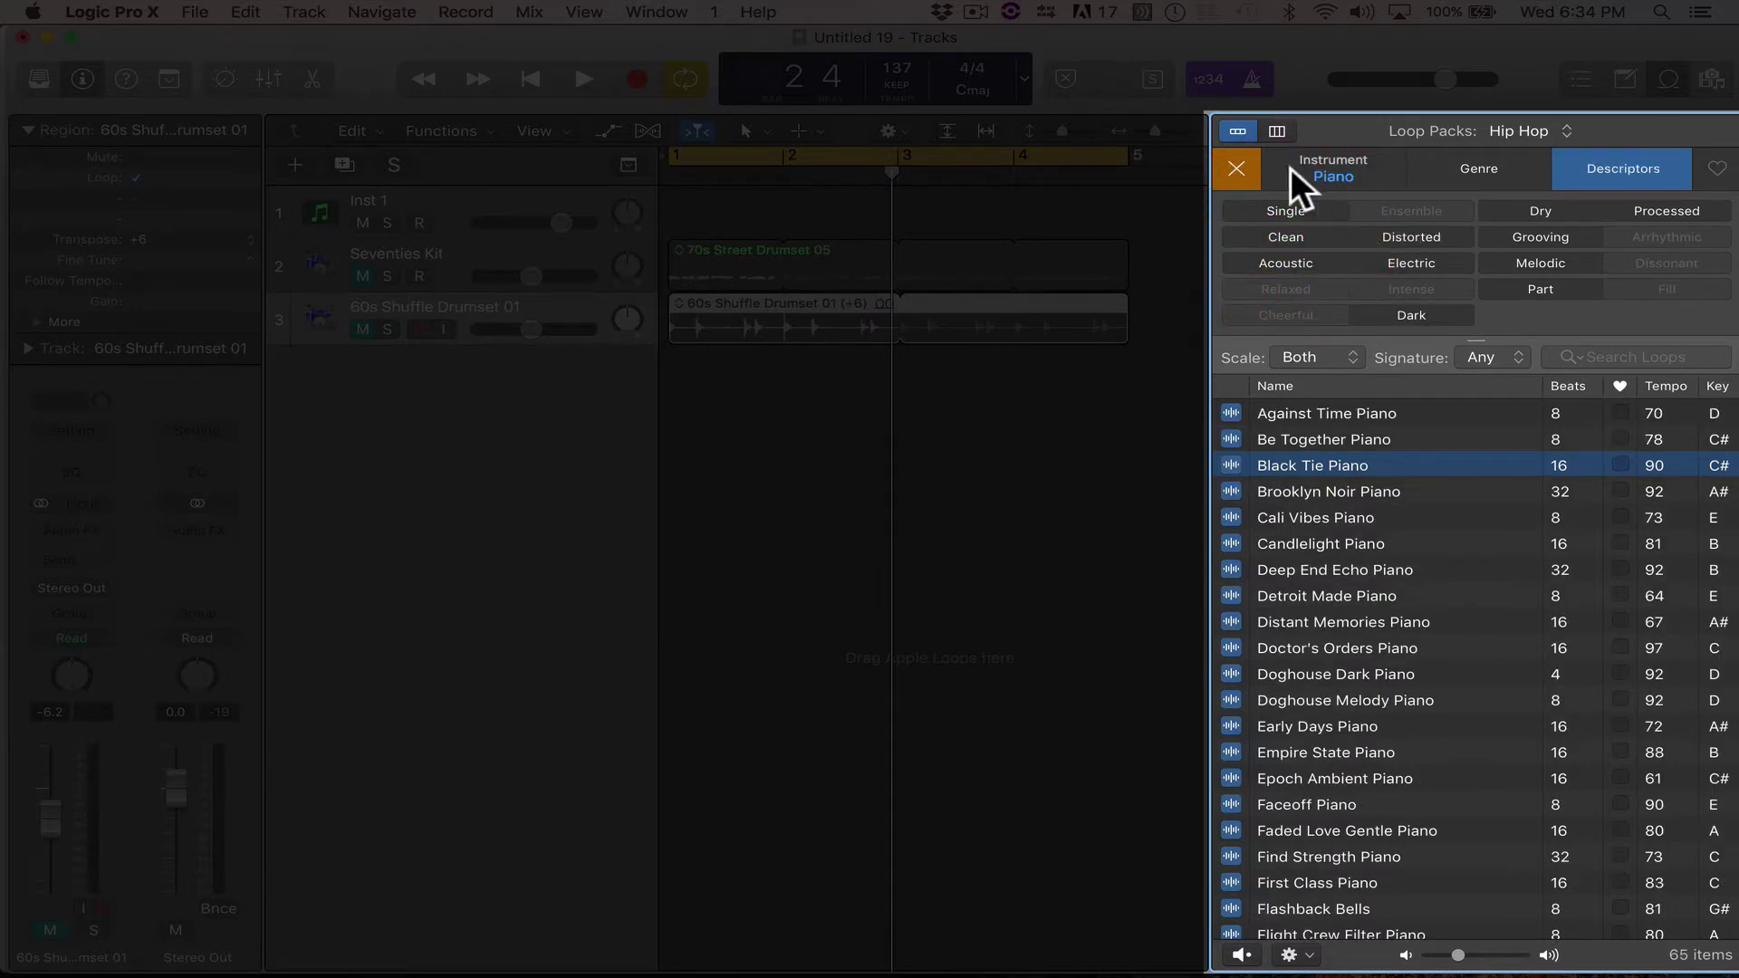
click(1238, 168)
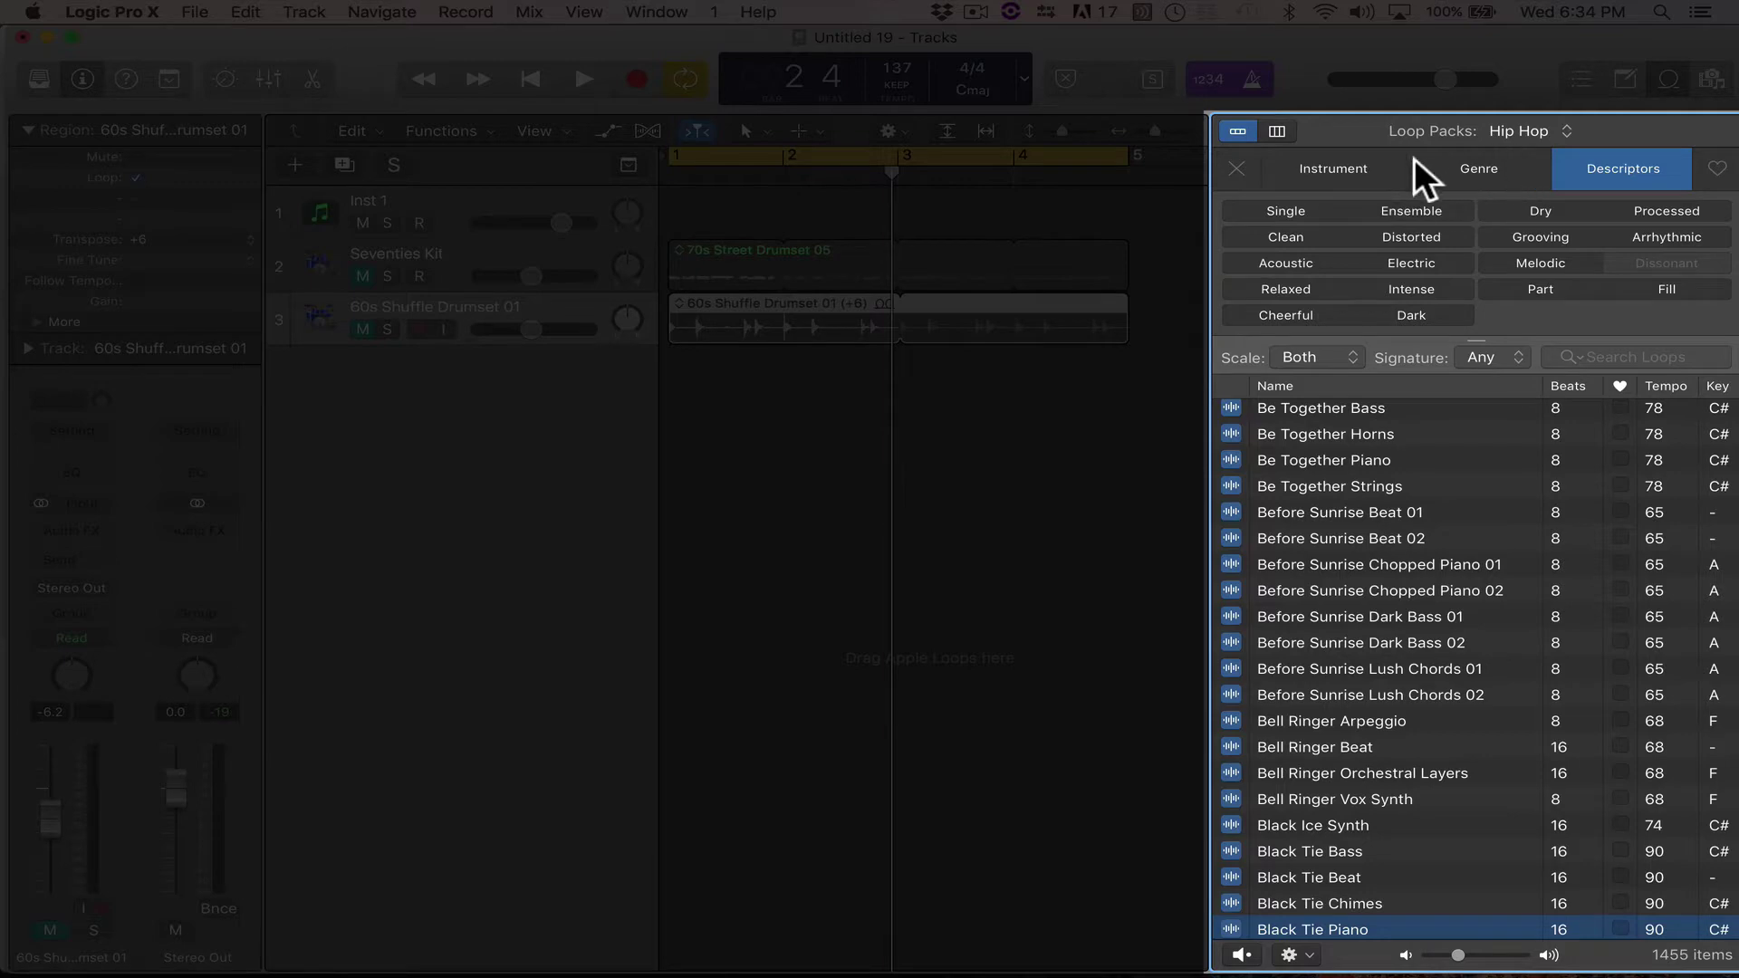
click(1320, 159)
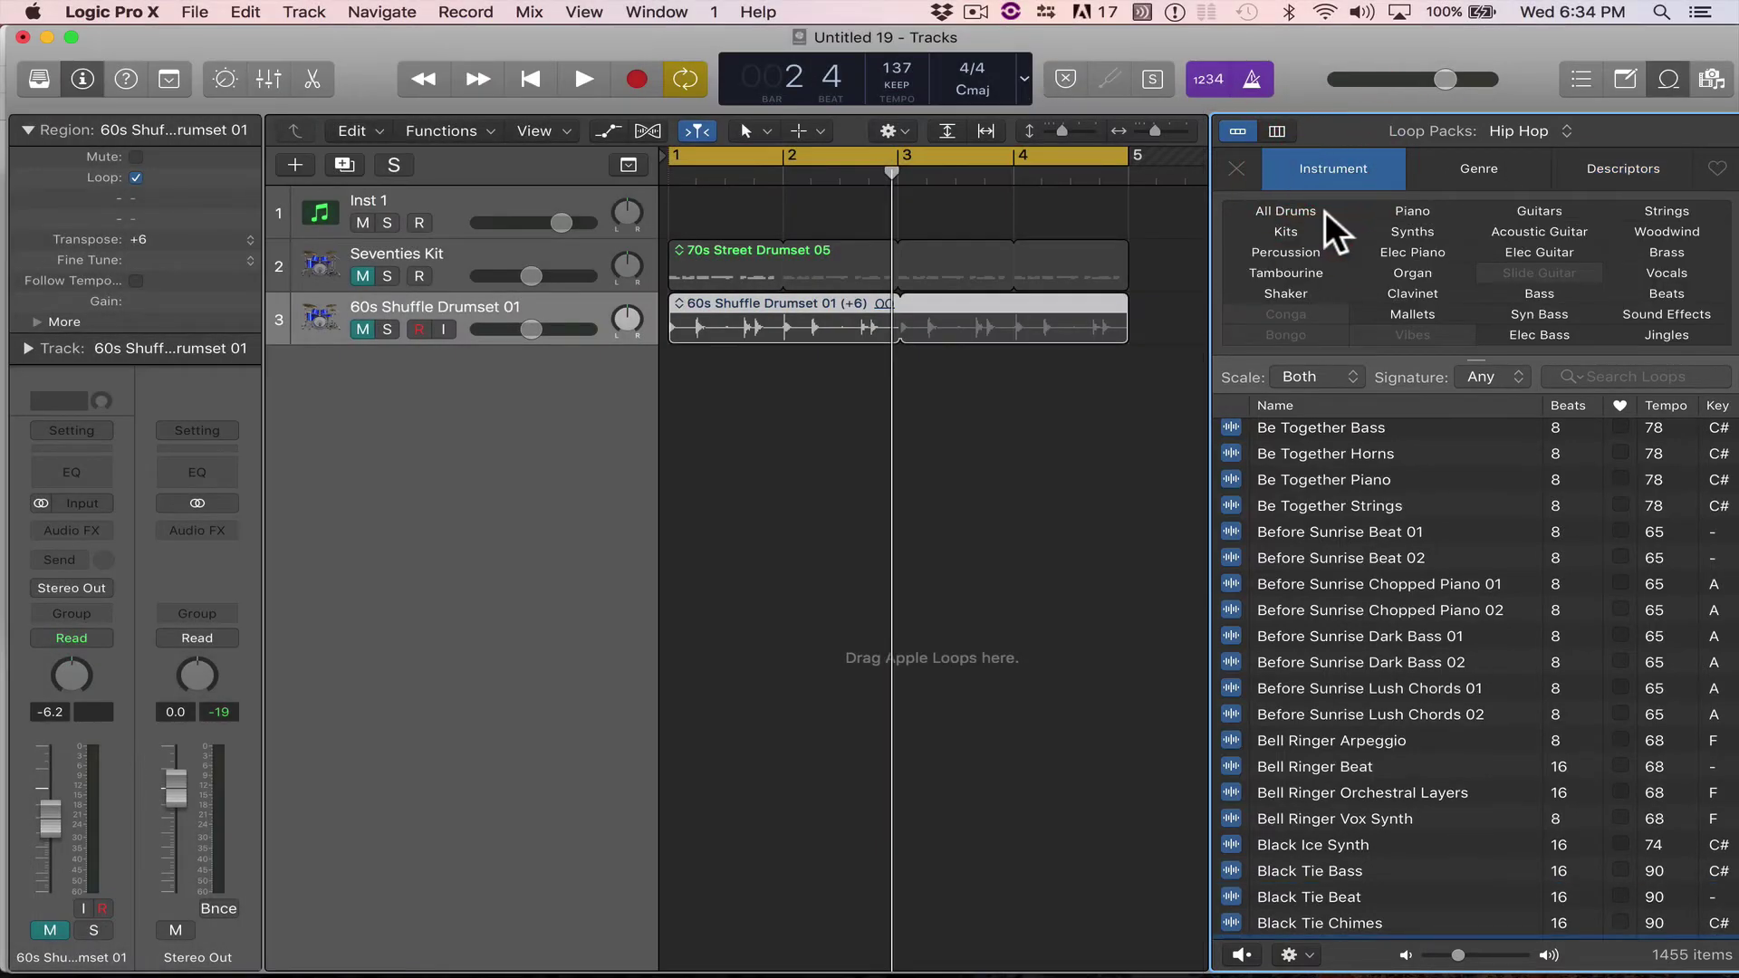
click(1323, 212)
Preview the 2-Step Push Beat 01 loop twice, stopping it each time.
click(1318, 697)
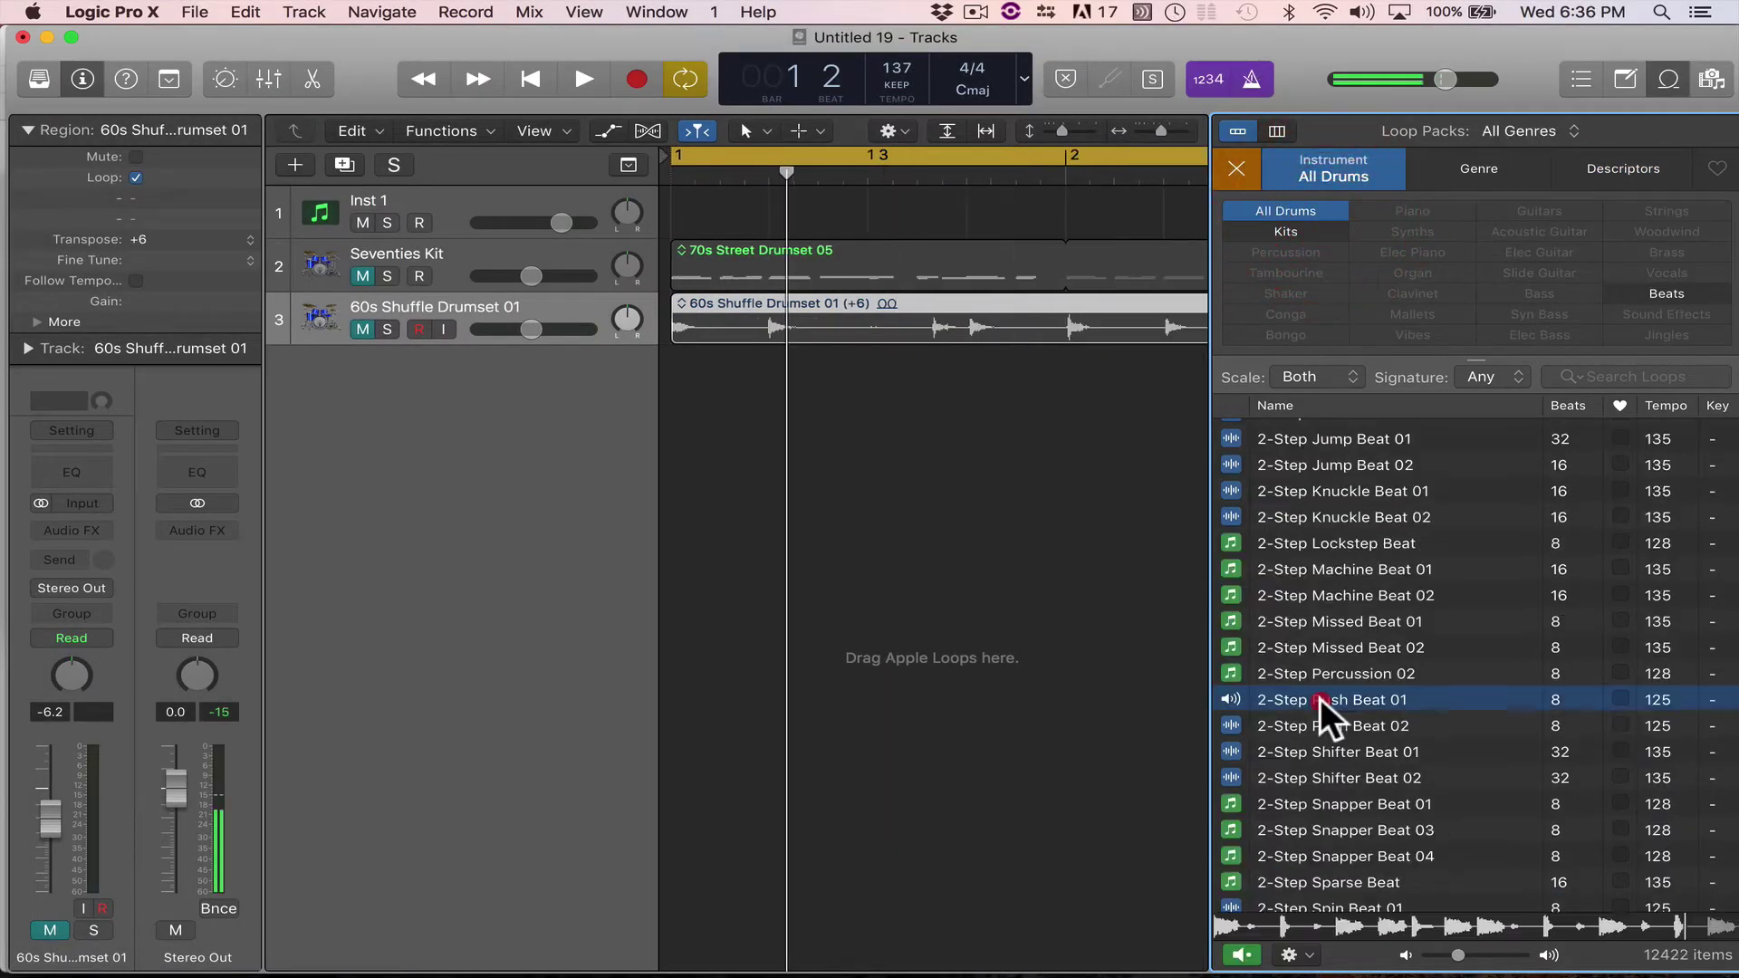
click(1319, 697)
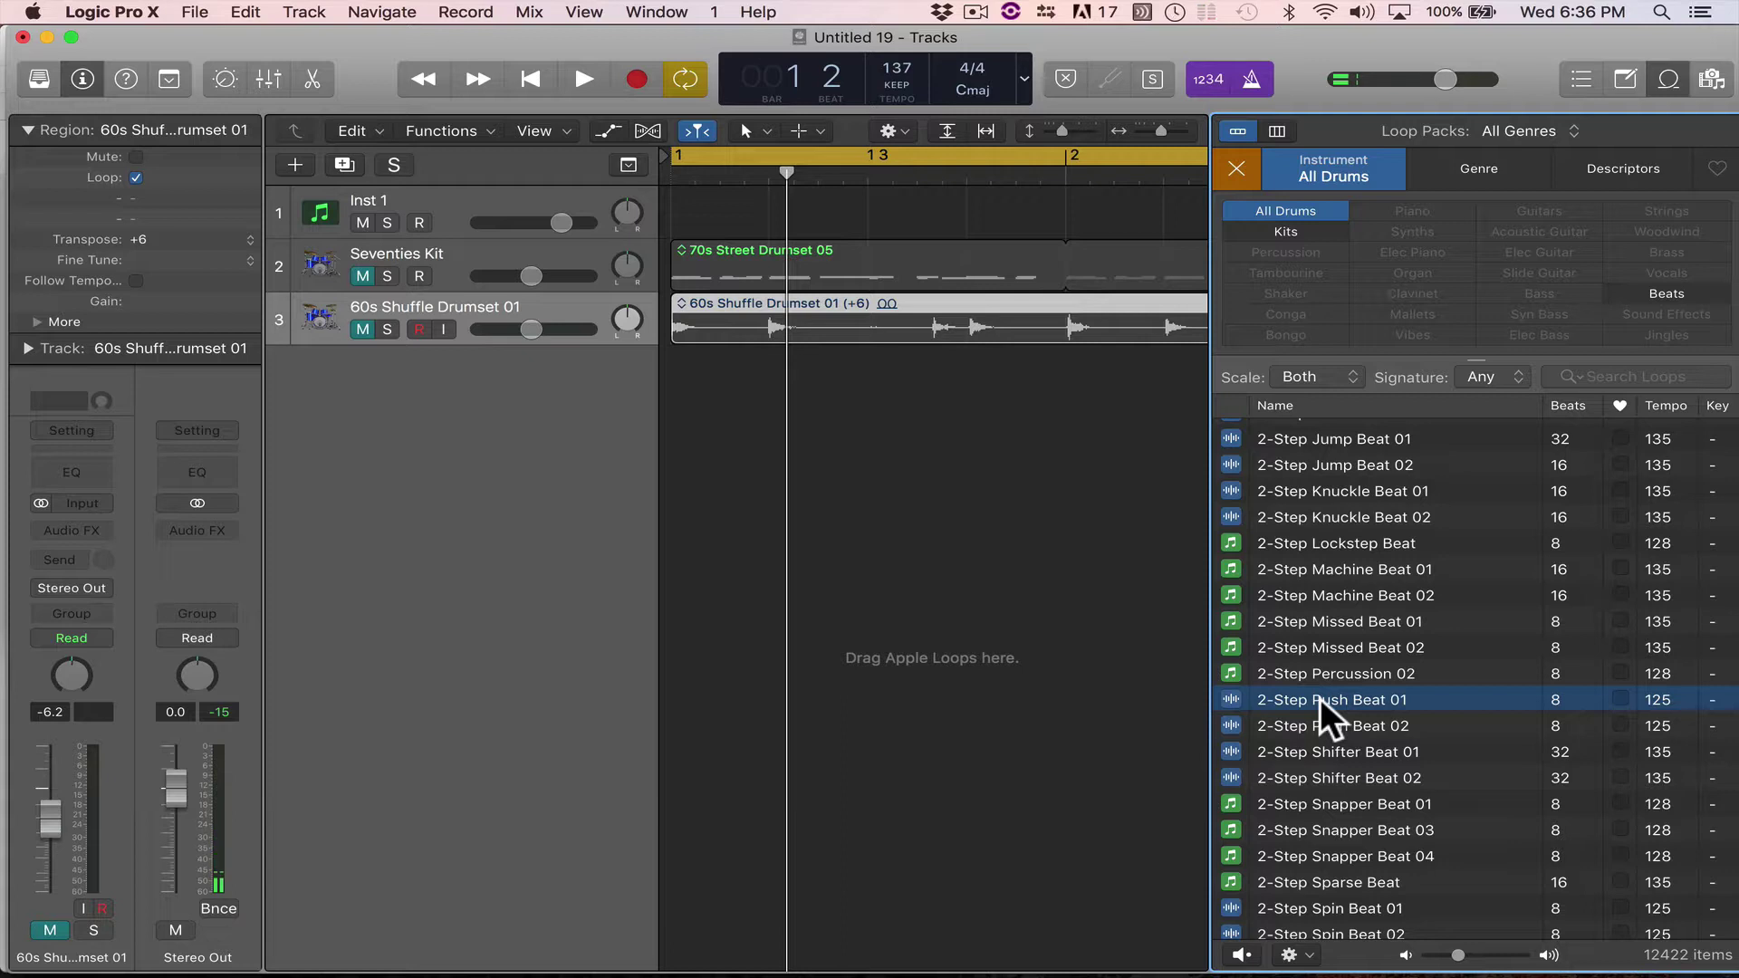
click(1319, 698)
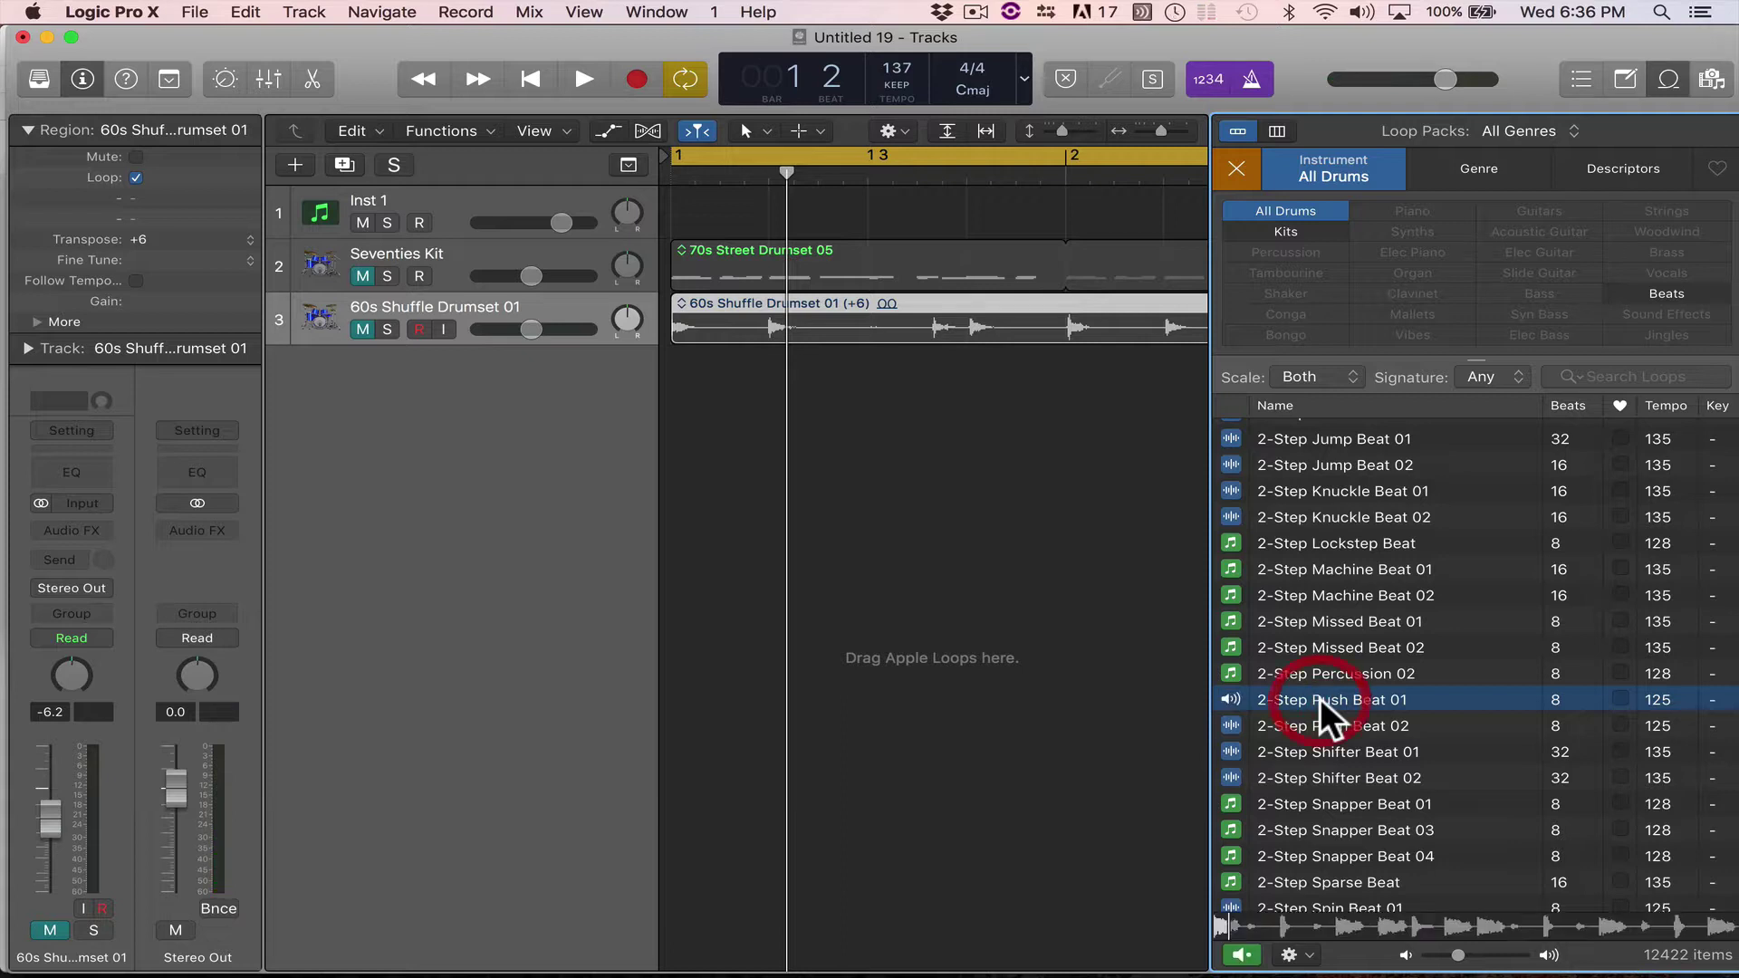
click(1319, 698)
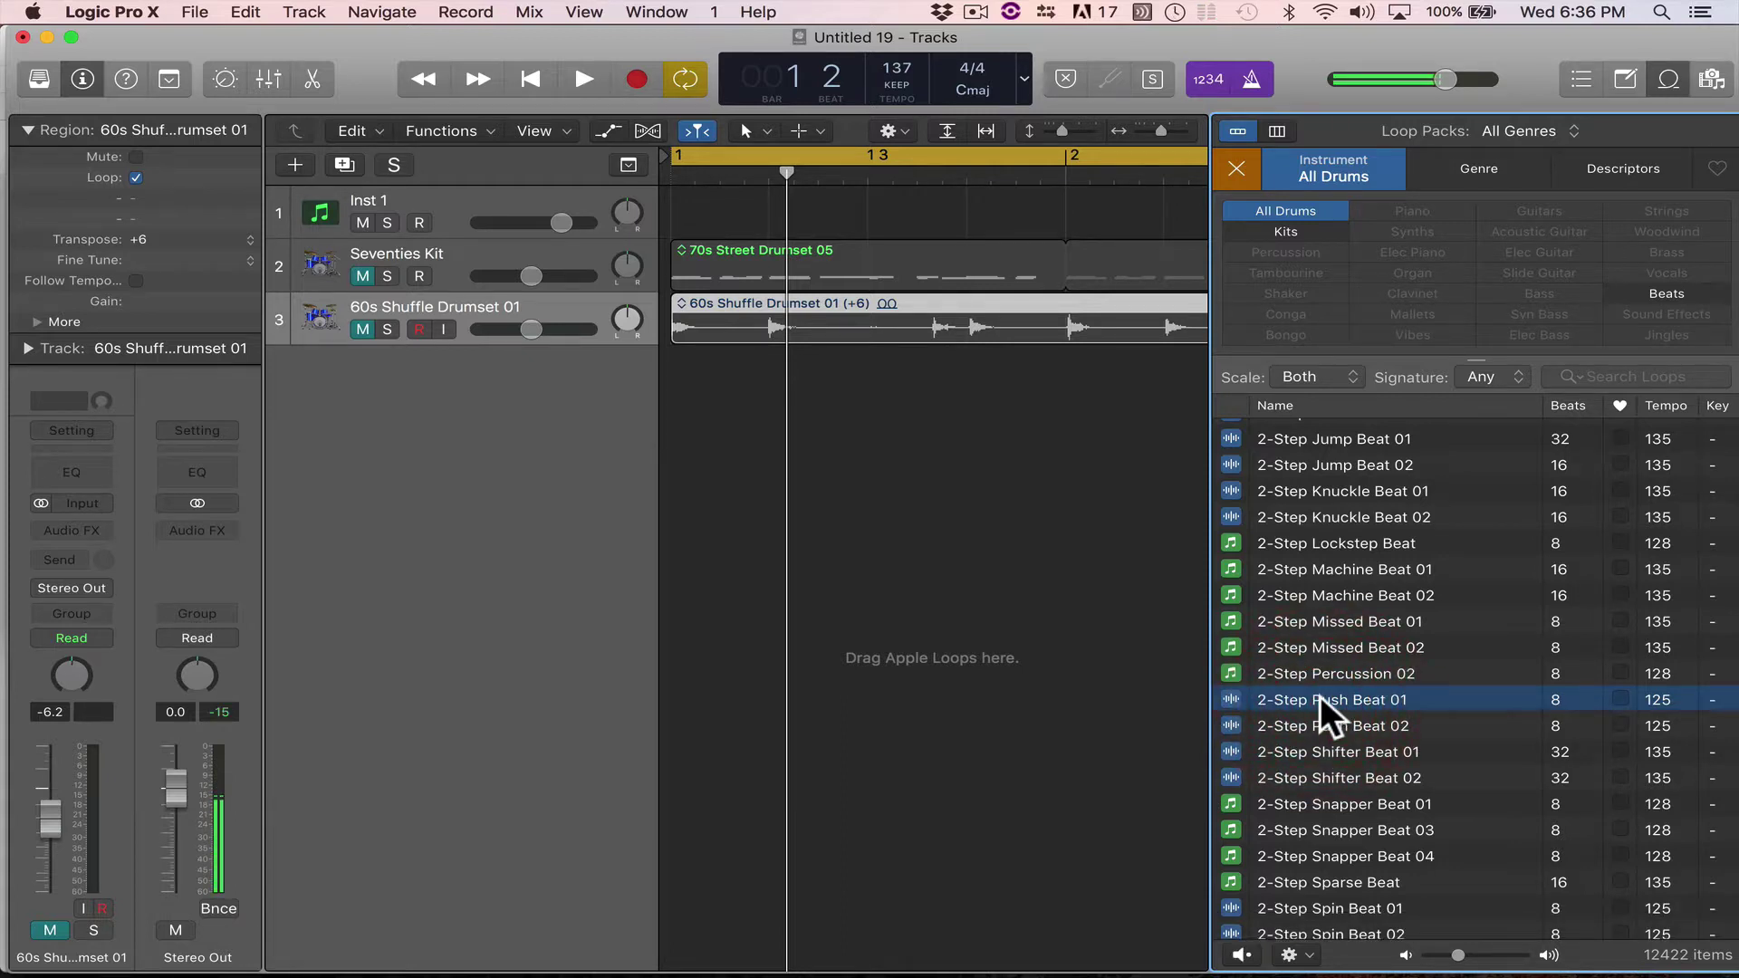
Add 2-Step Push Beat 01 on a new track at bar 1 and trim it to its first hit by splitting and deleting the remainder.
drag(1319, 697, 702, 412)
drag(779, 174, 720, 175)
key(super+t)
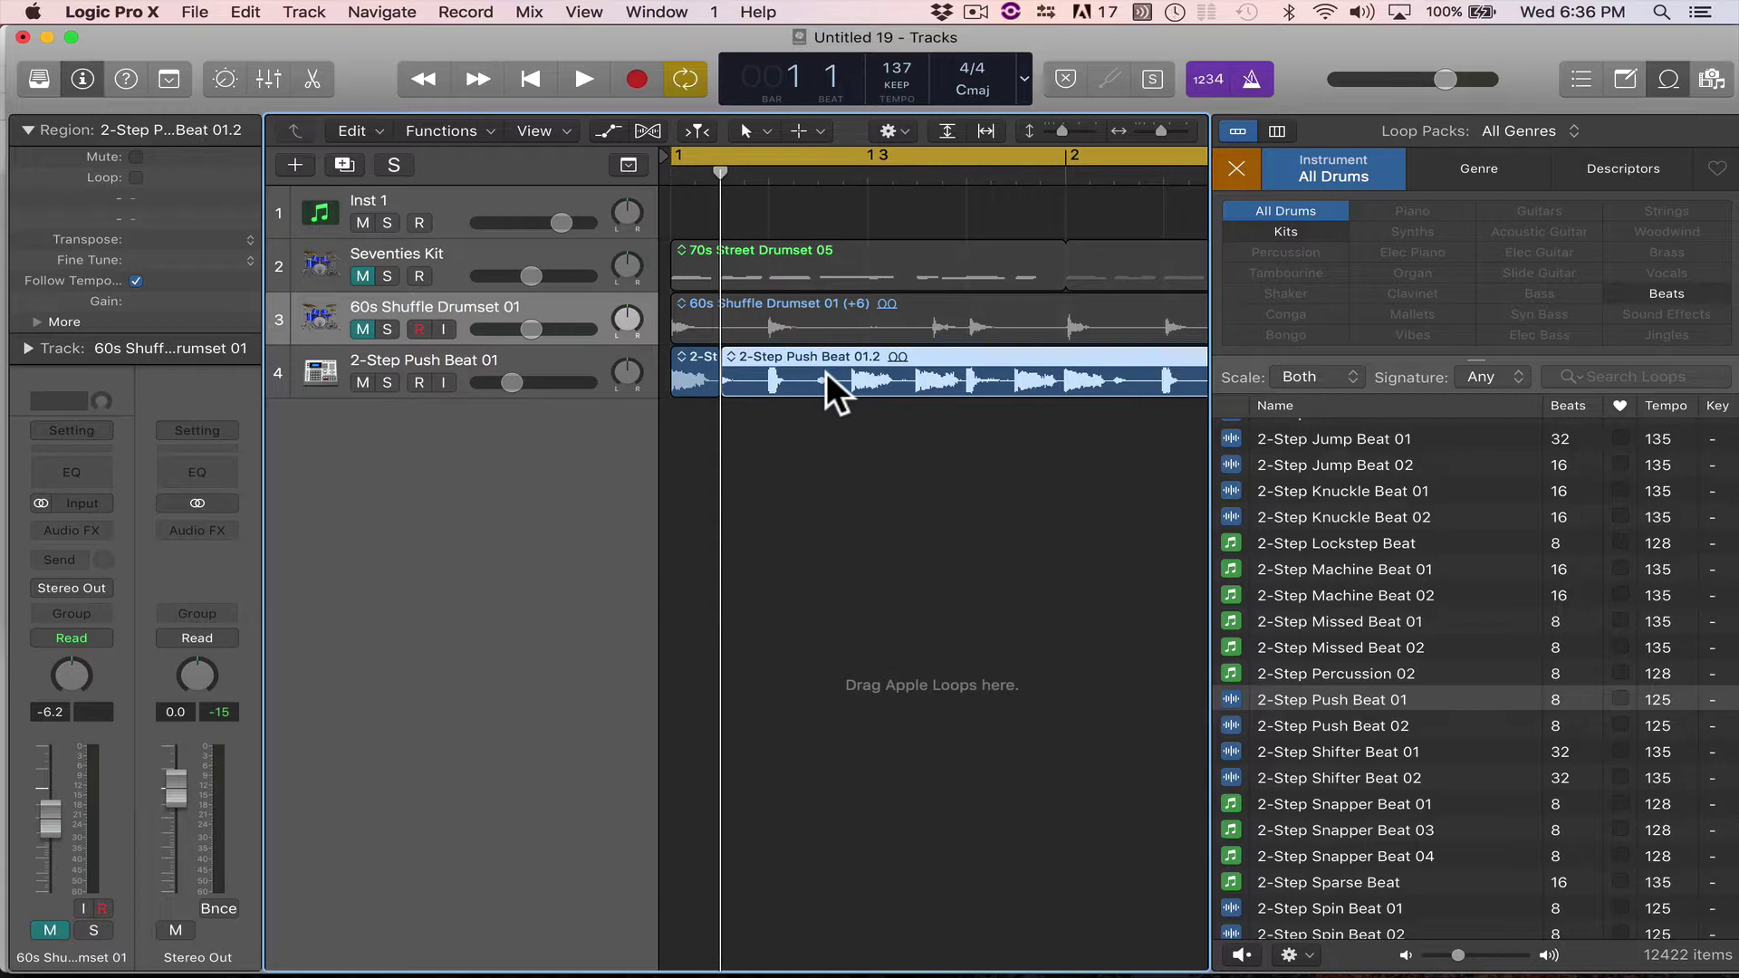
key(Delete)
key(space)
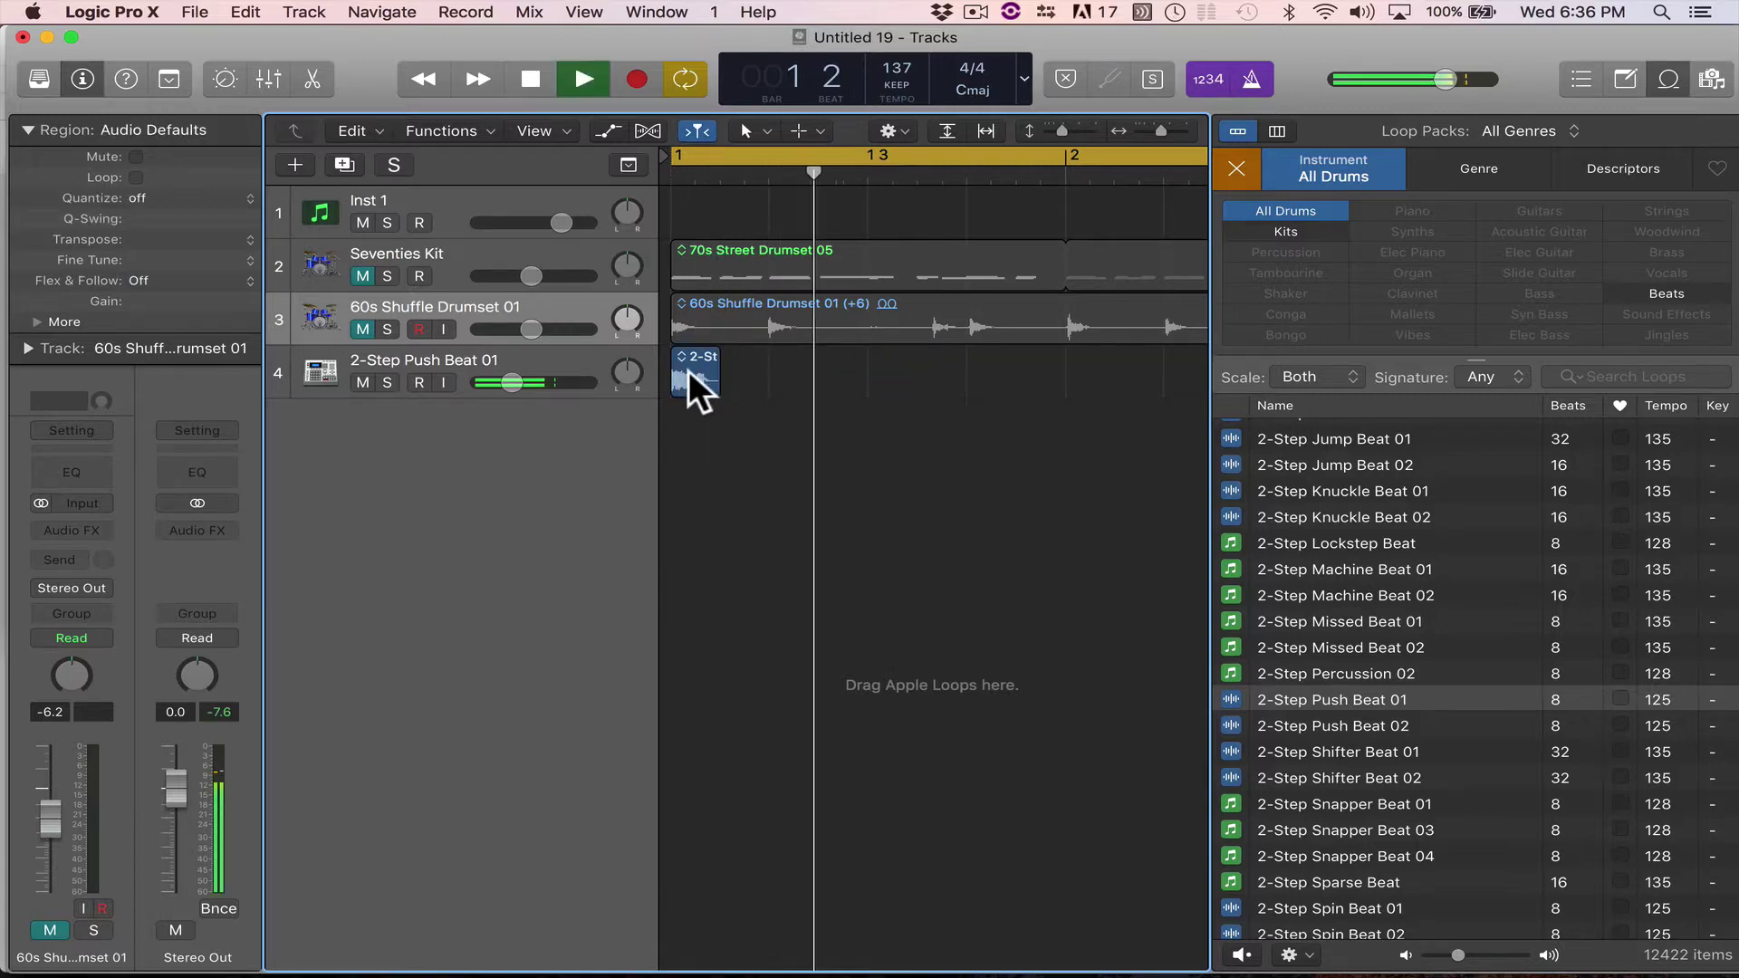
key(space)
Repeat the trimmed 2-Step Push Beat 01 region five times in a row and play the result from the beginning.
click(690, 378)
key(super+r)
key(super+r)
key(super+r)
key(super+r)
key(super+r)
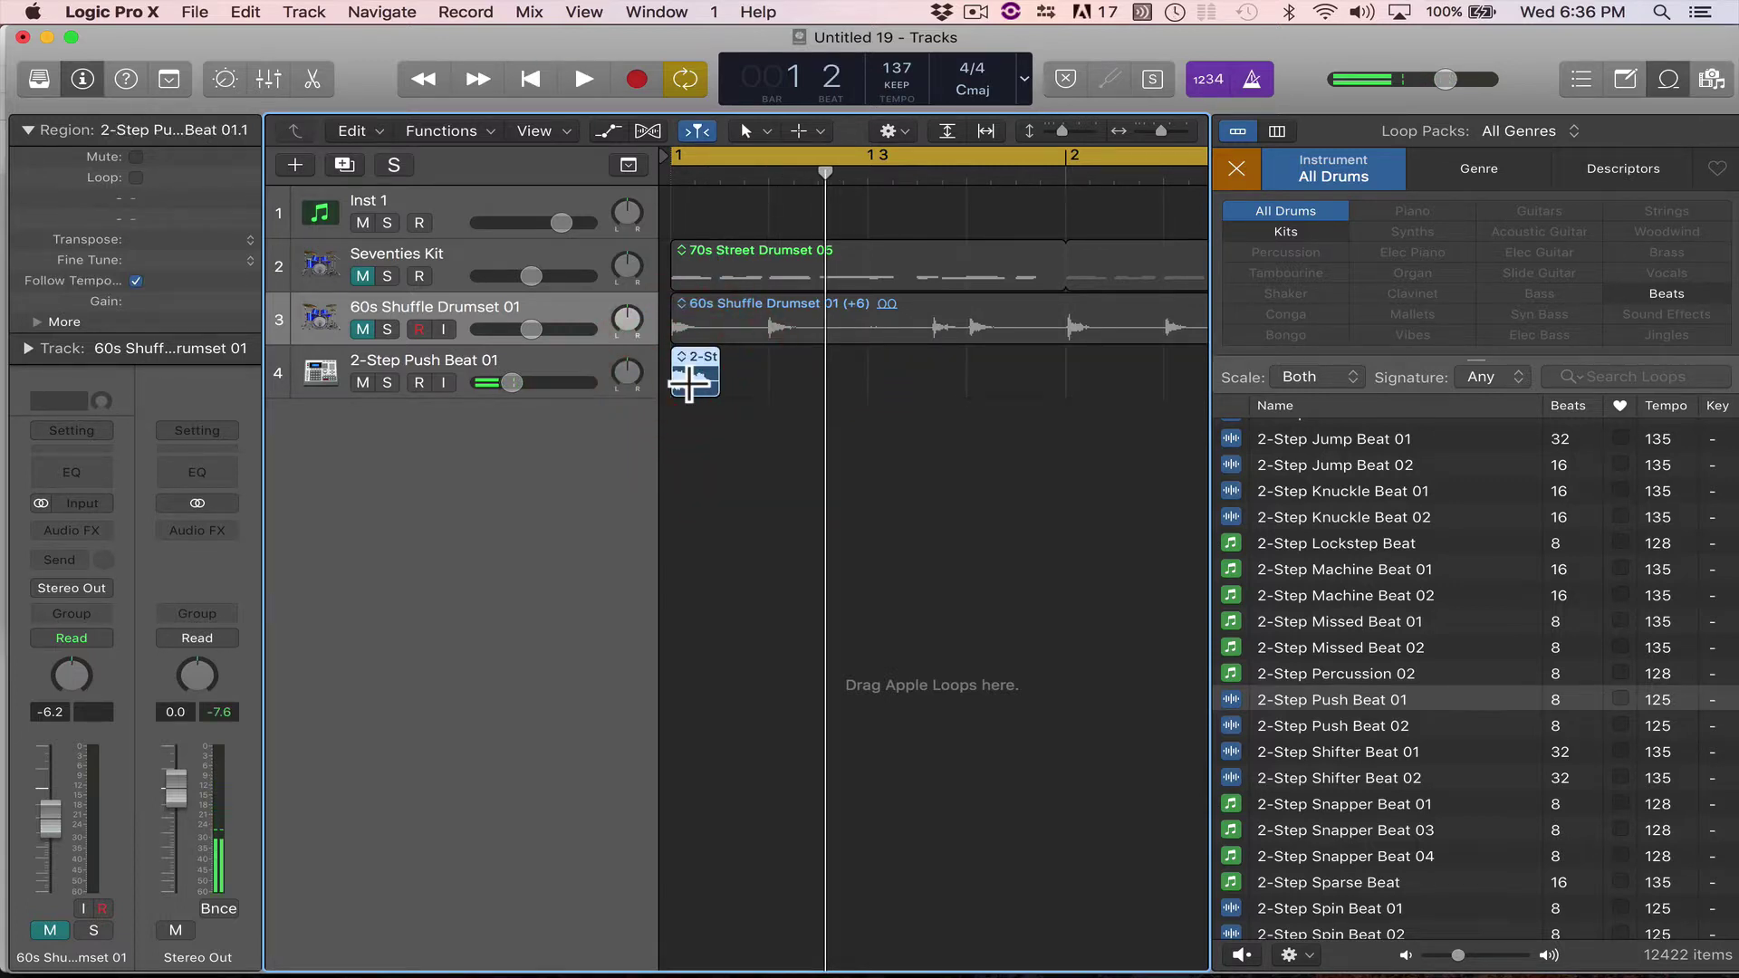
key(Return)
key(space)
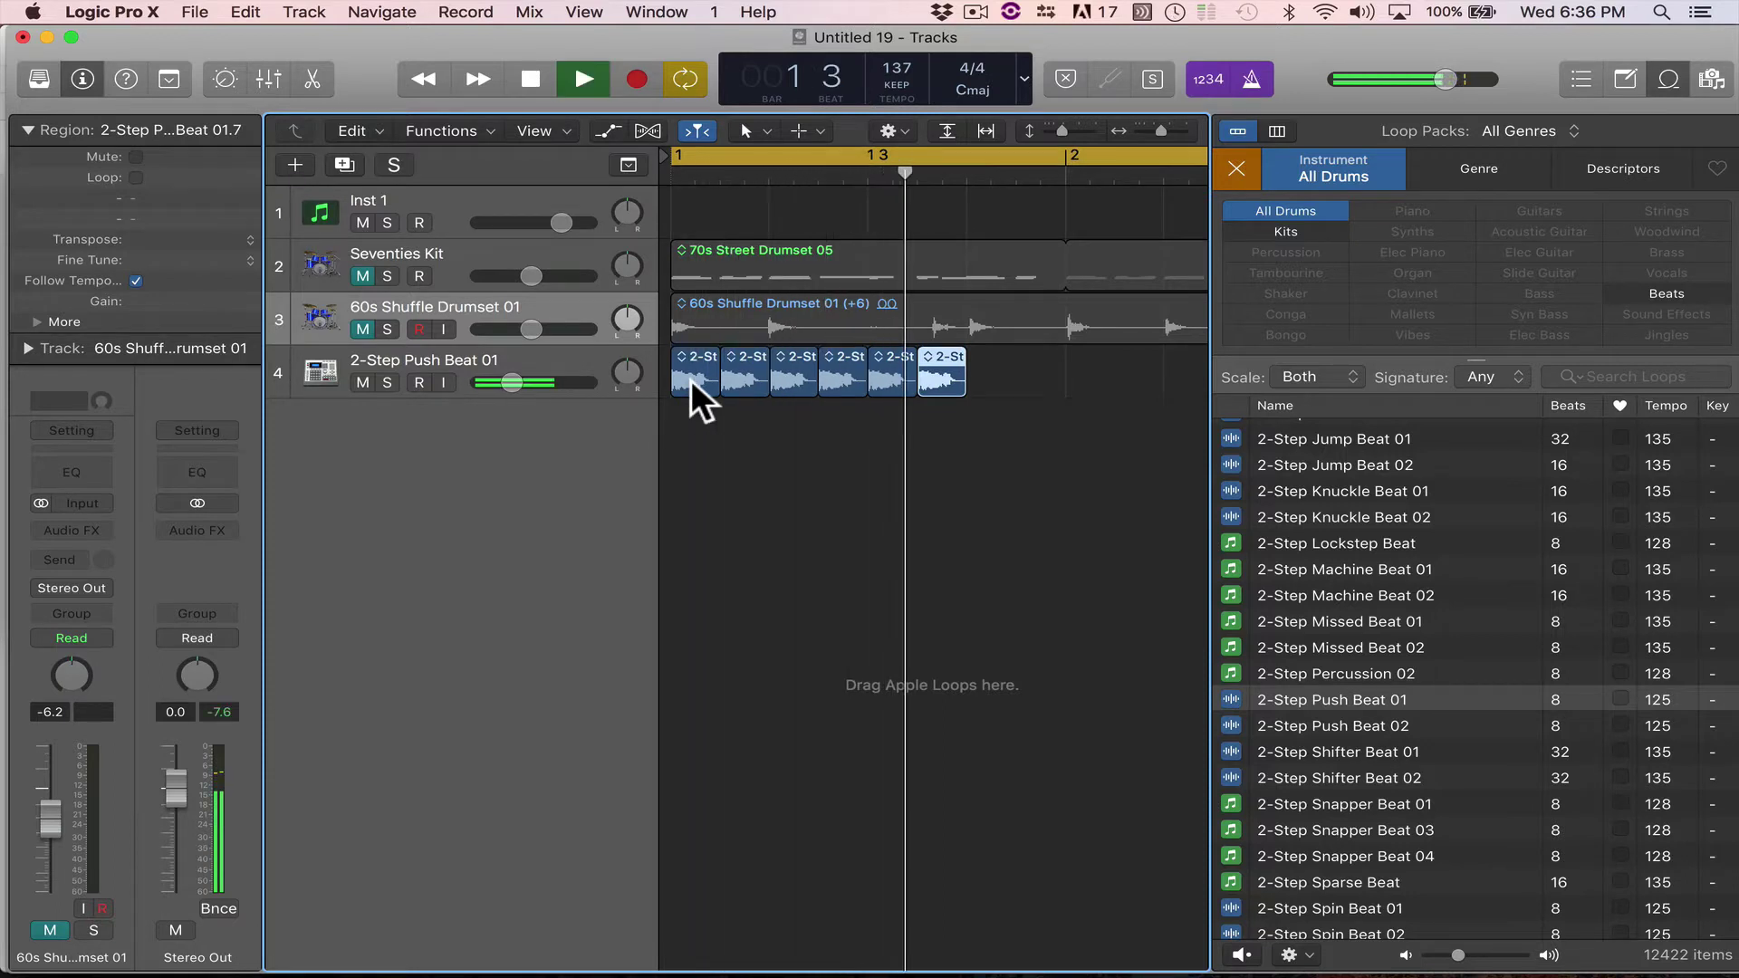
Stop playback, repeat the trimmed 2-Step Push Beat 01 region six more times in a row and play the longer pattern.
key(space)
key(super+r)
key(super+r)
key(super+r)
key(super+r)
key(super+r)
key(super+r)
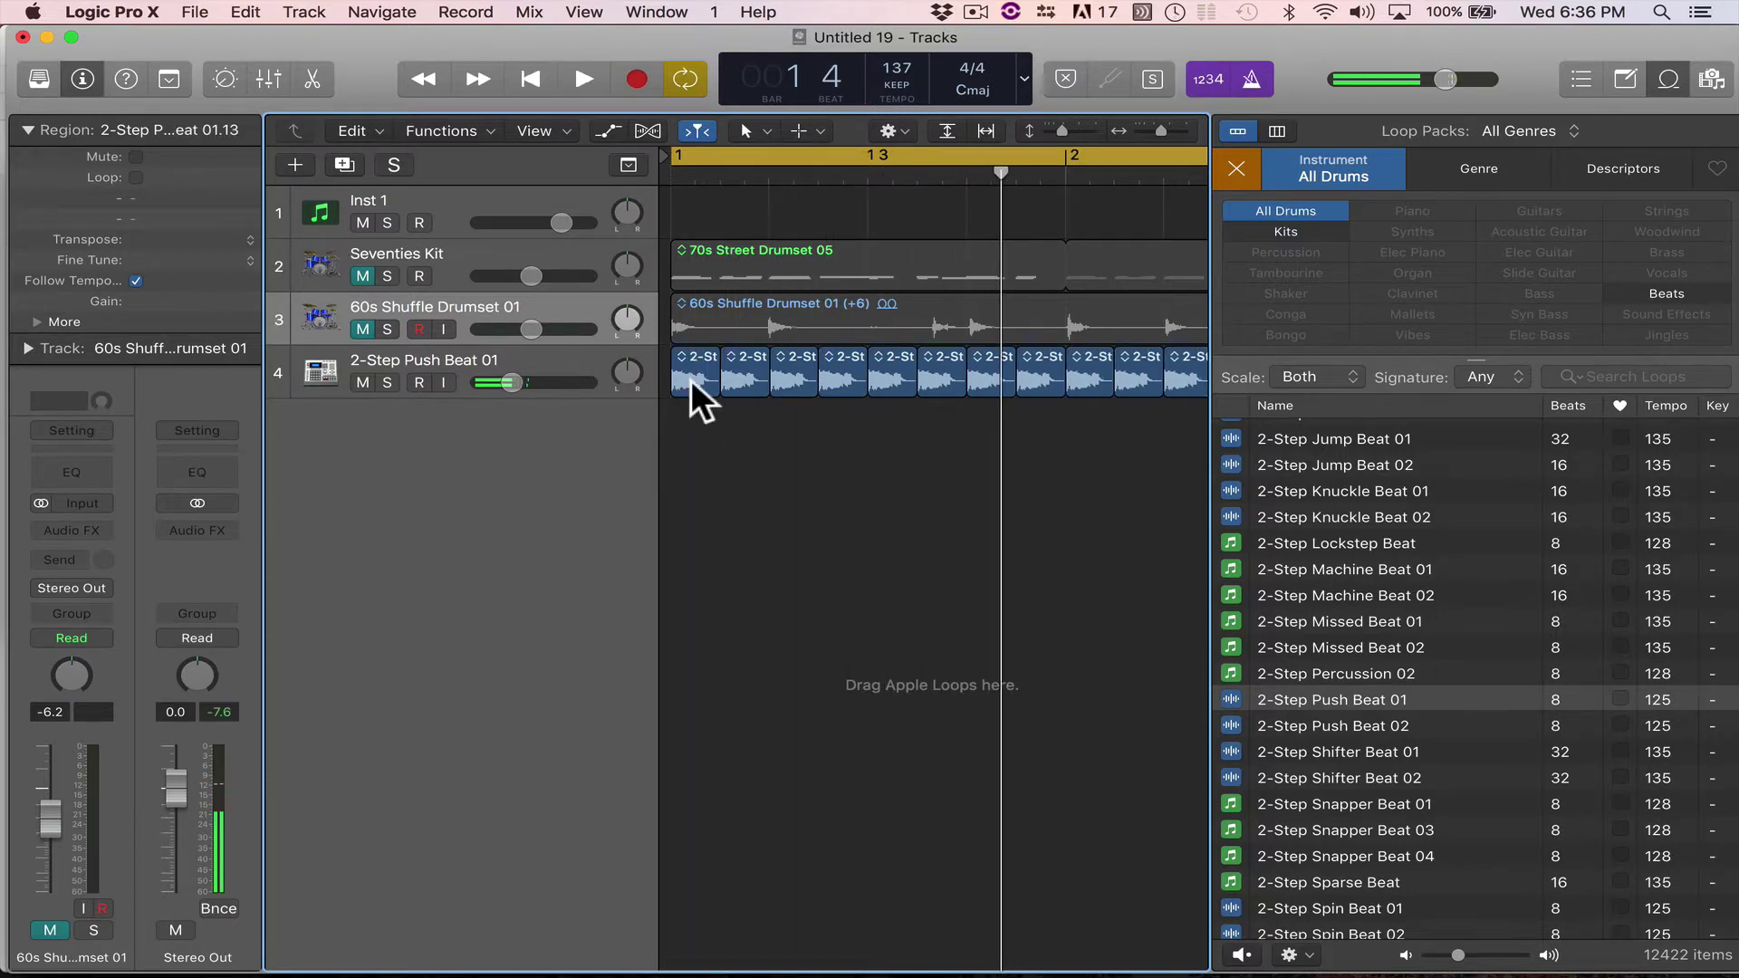
key(space)
key(space)
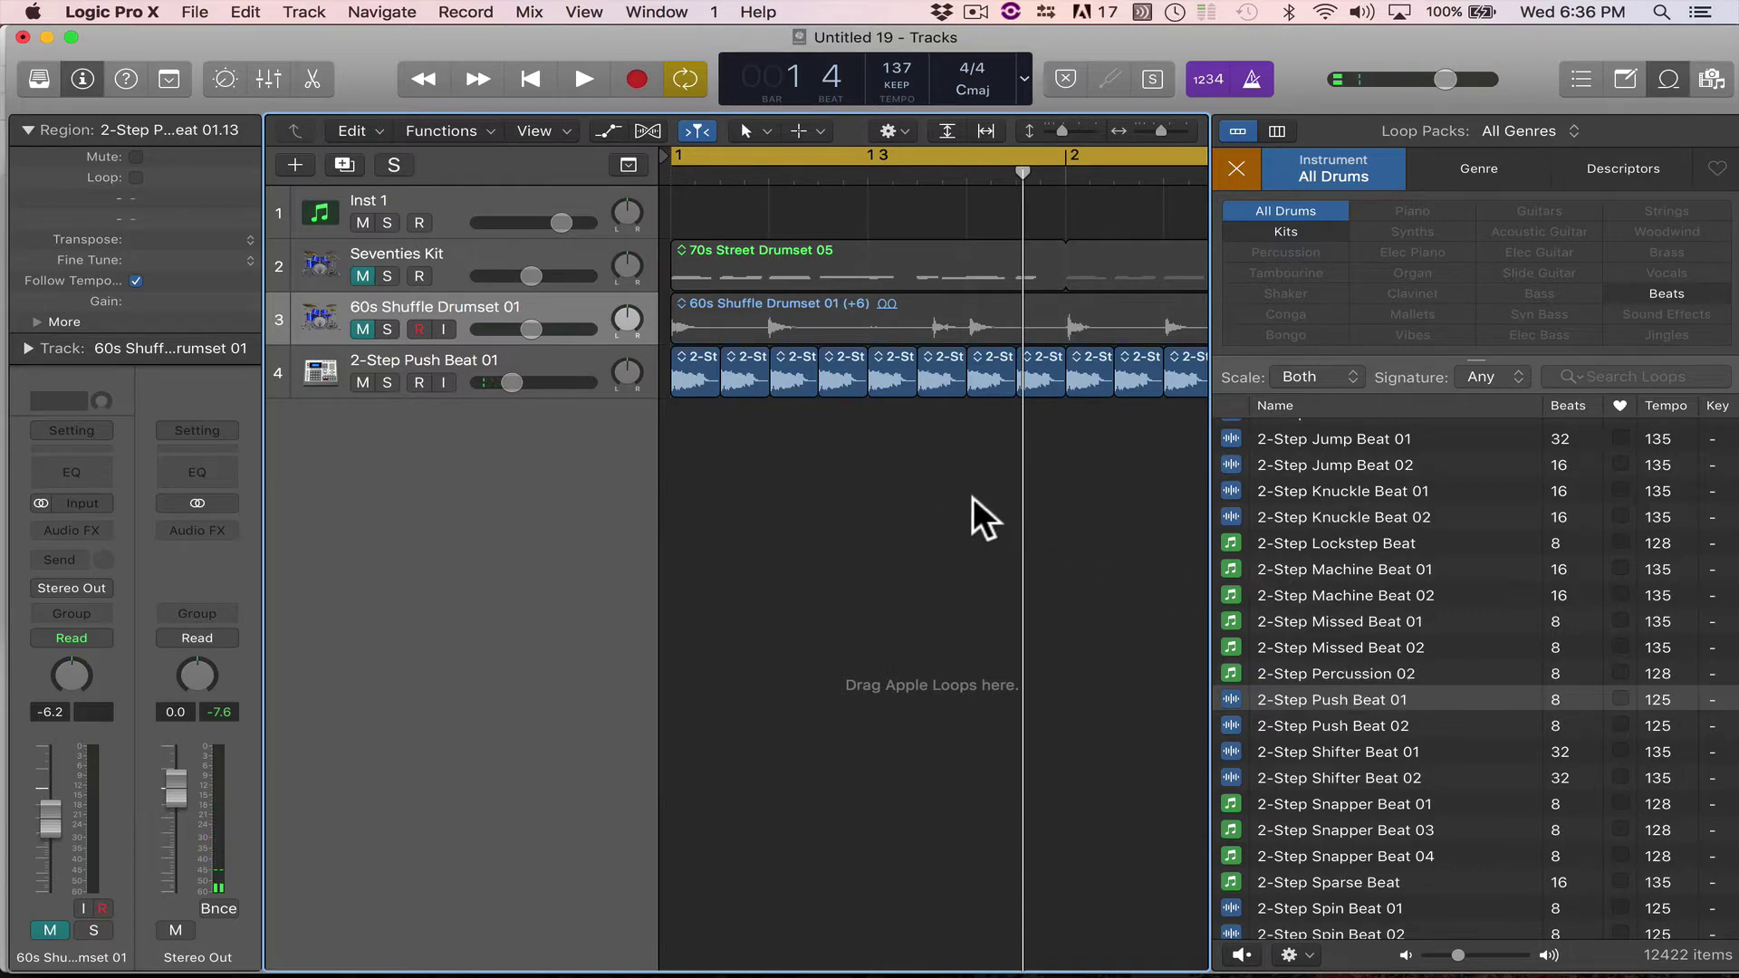
Clear the All Drums filter and filter the loops by the Country genre.
key(Up)
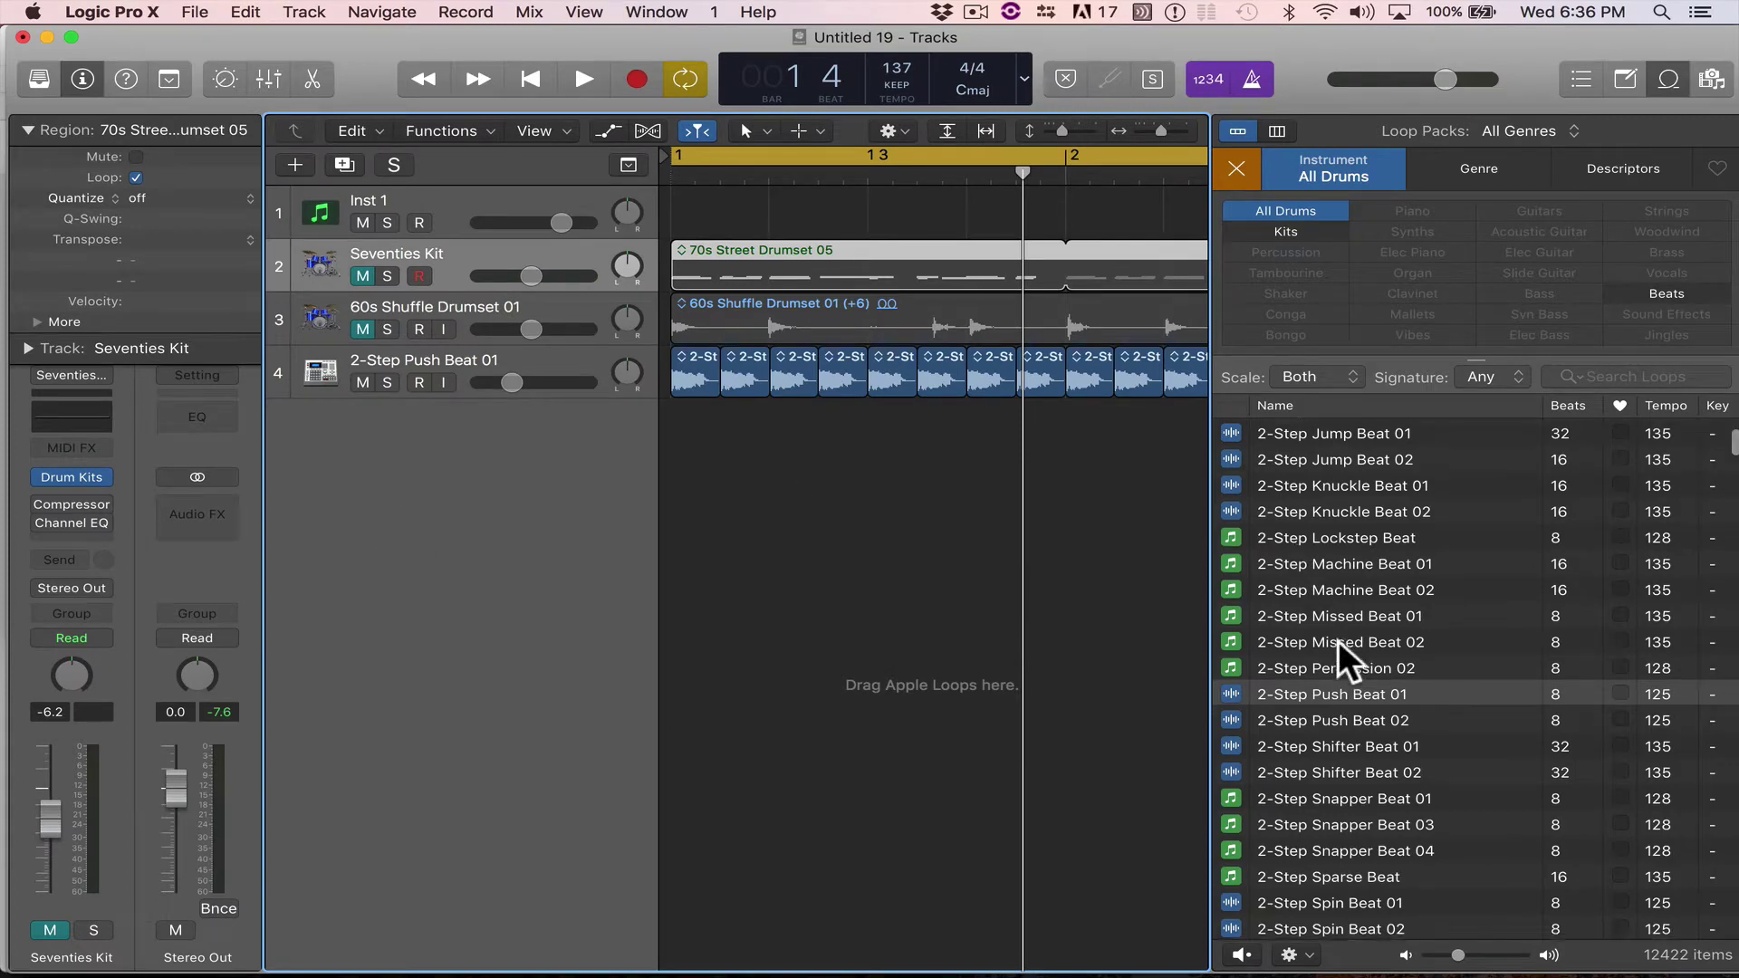
scroll(1213, 491, up, 10)
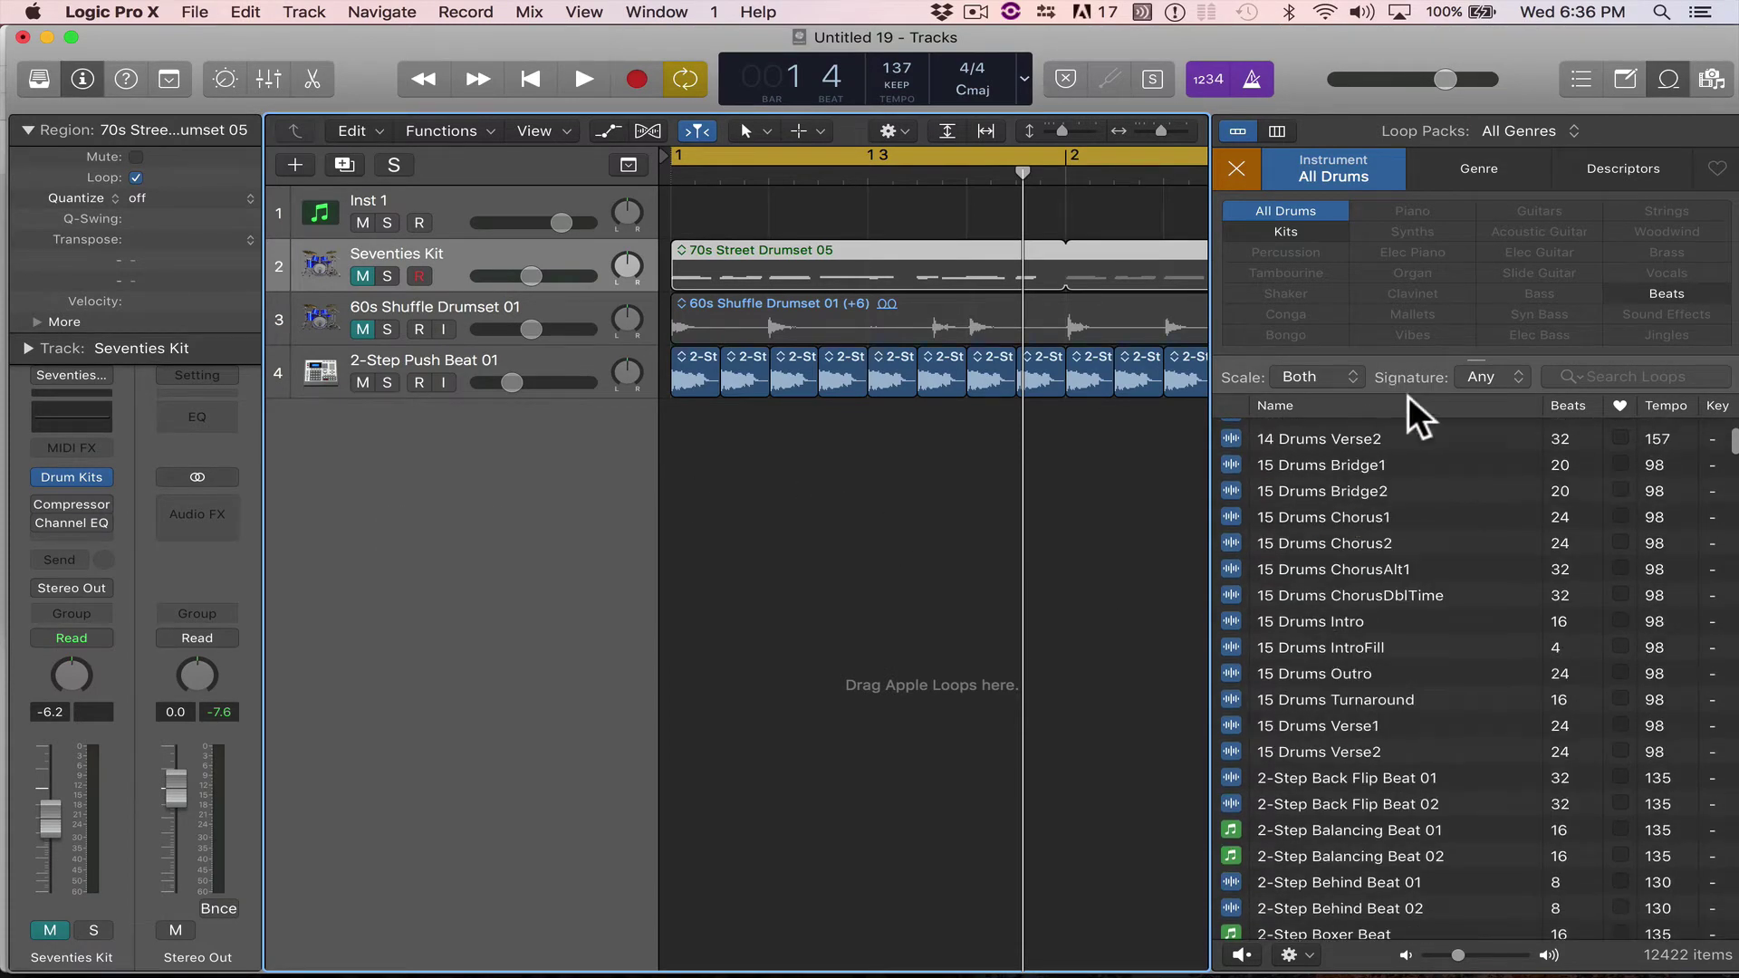
scroll(1467, 449, up, 10)
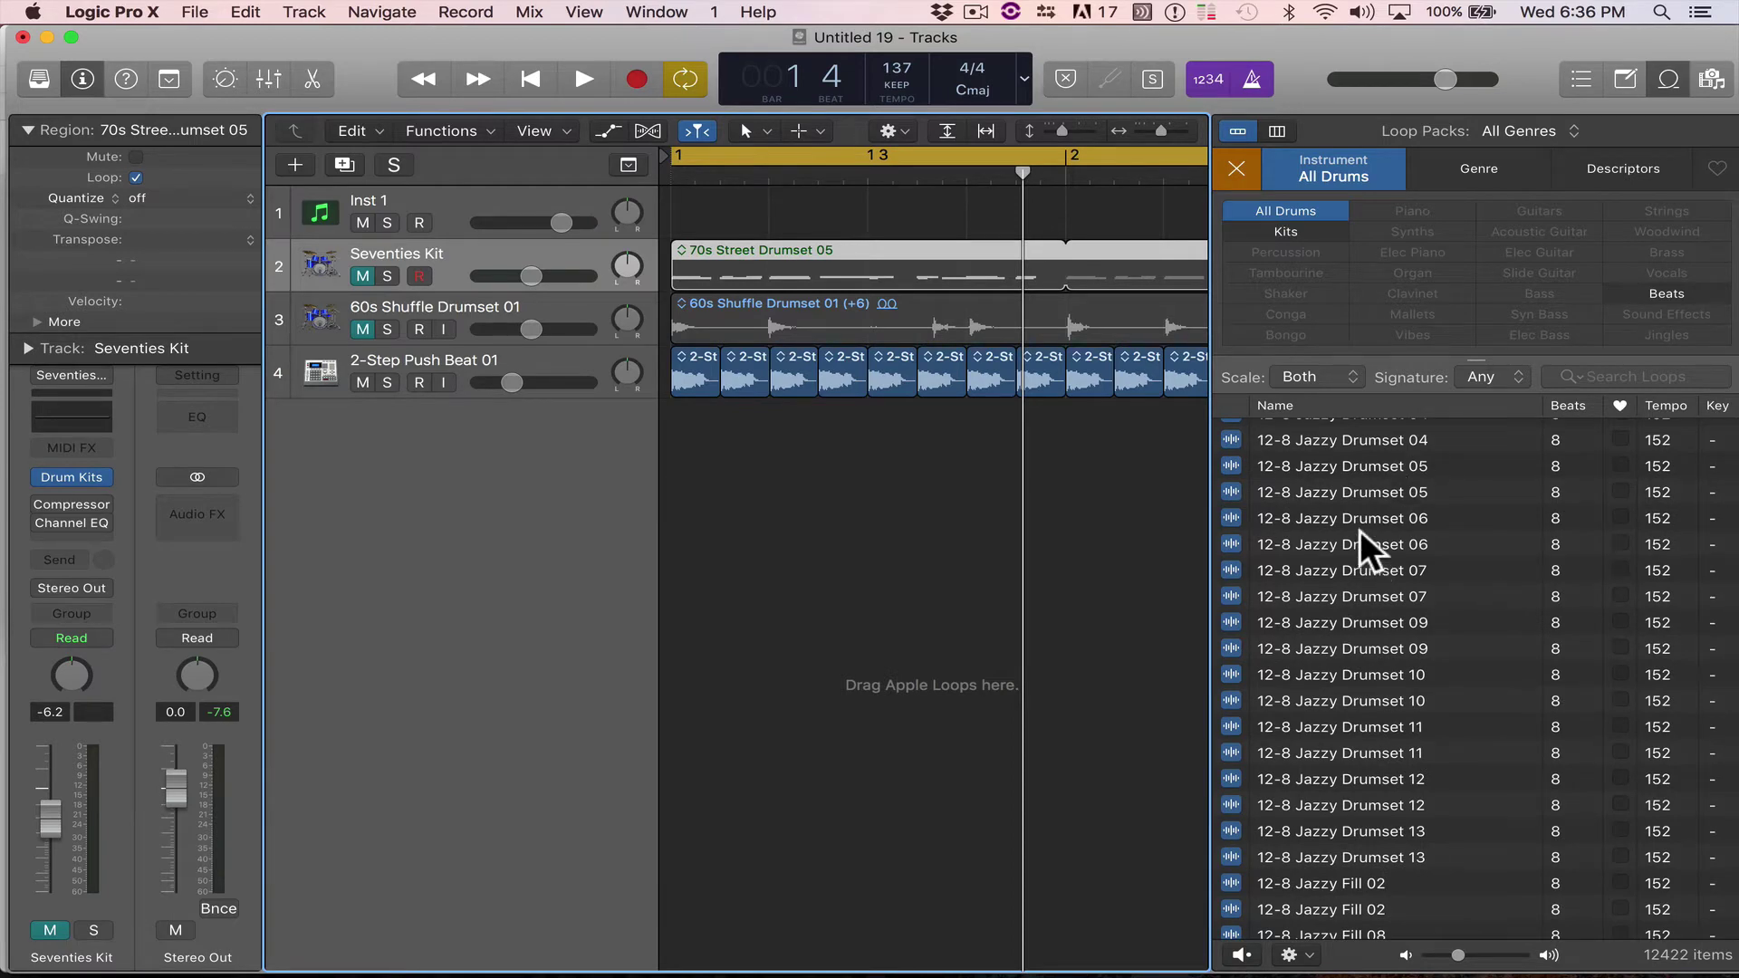
scroll(1369, 615, down, 5)
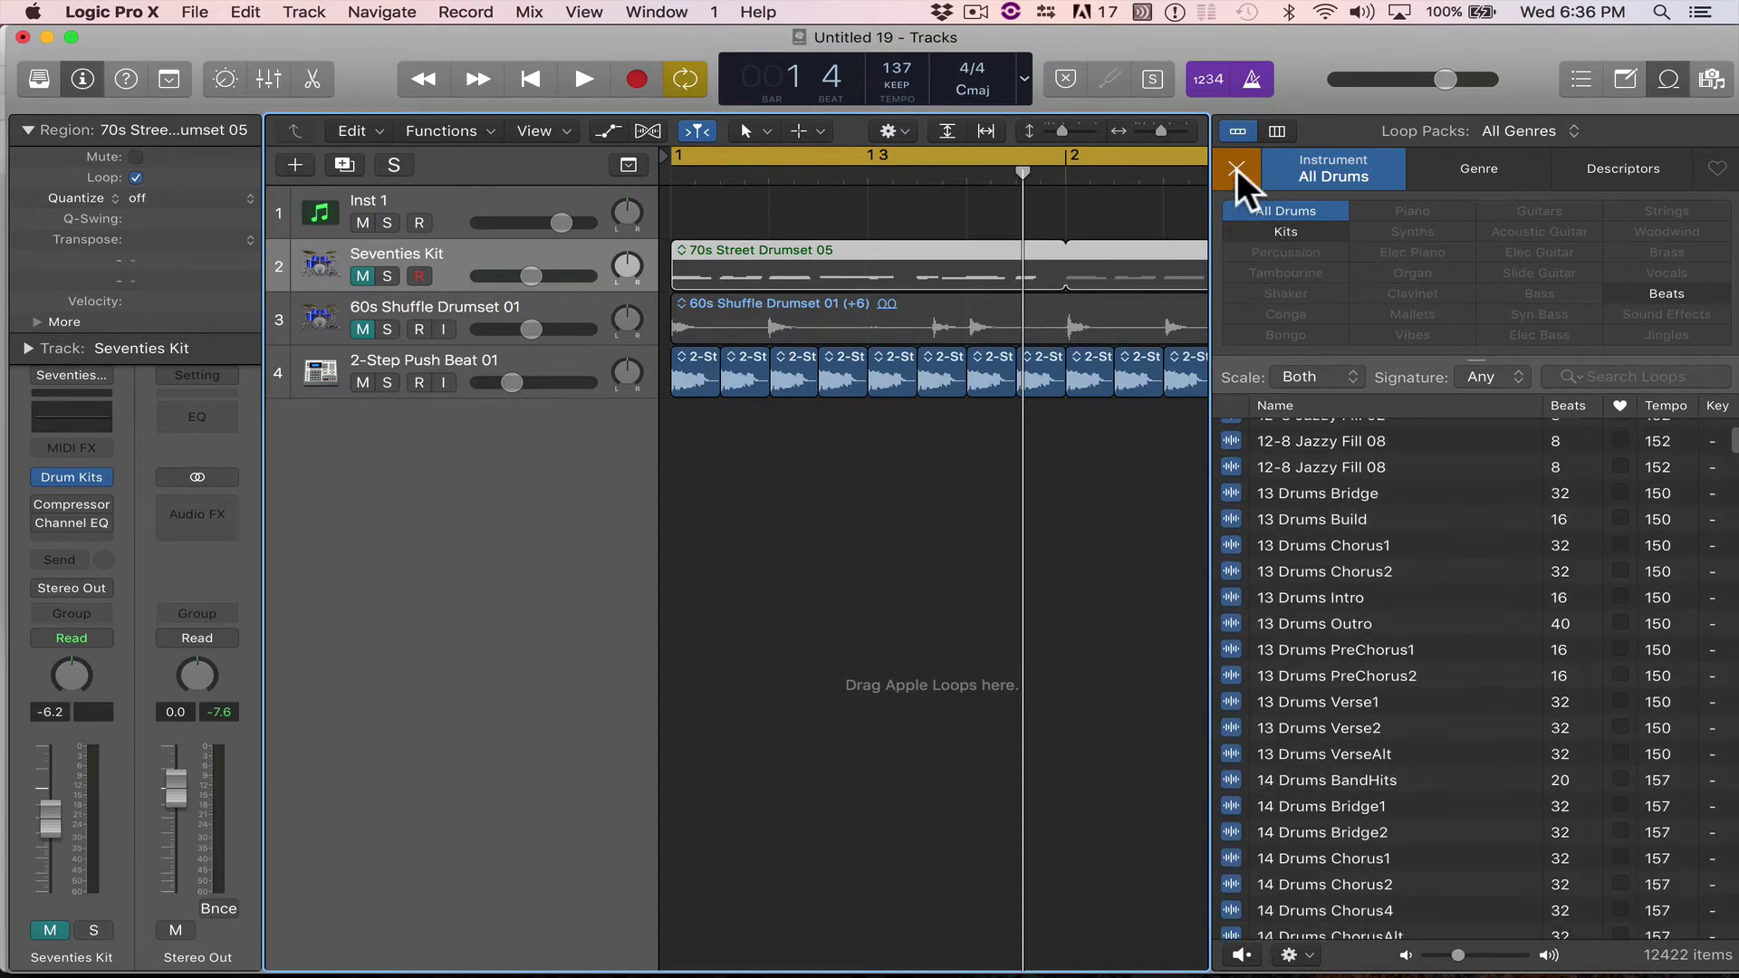
click(1237, 169)
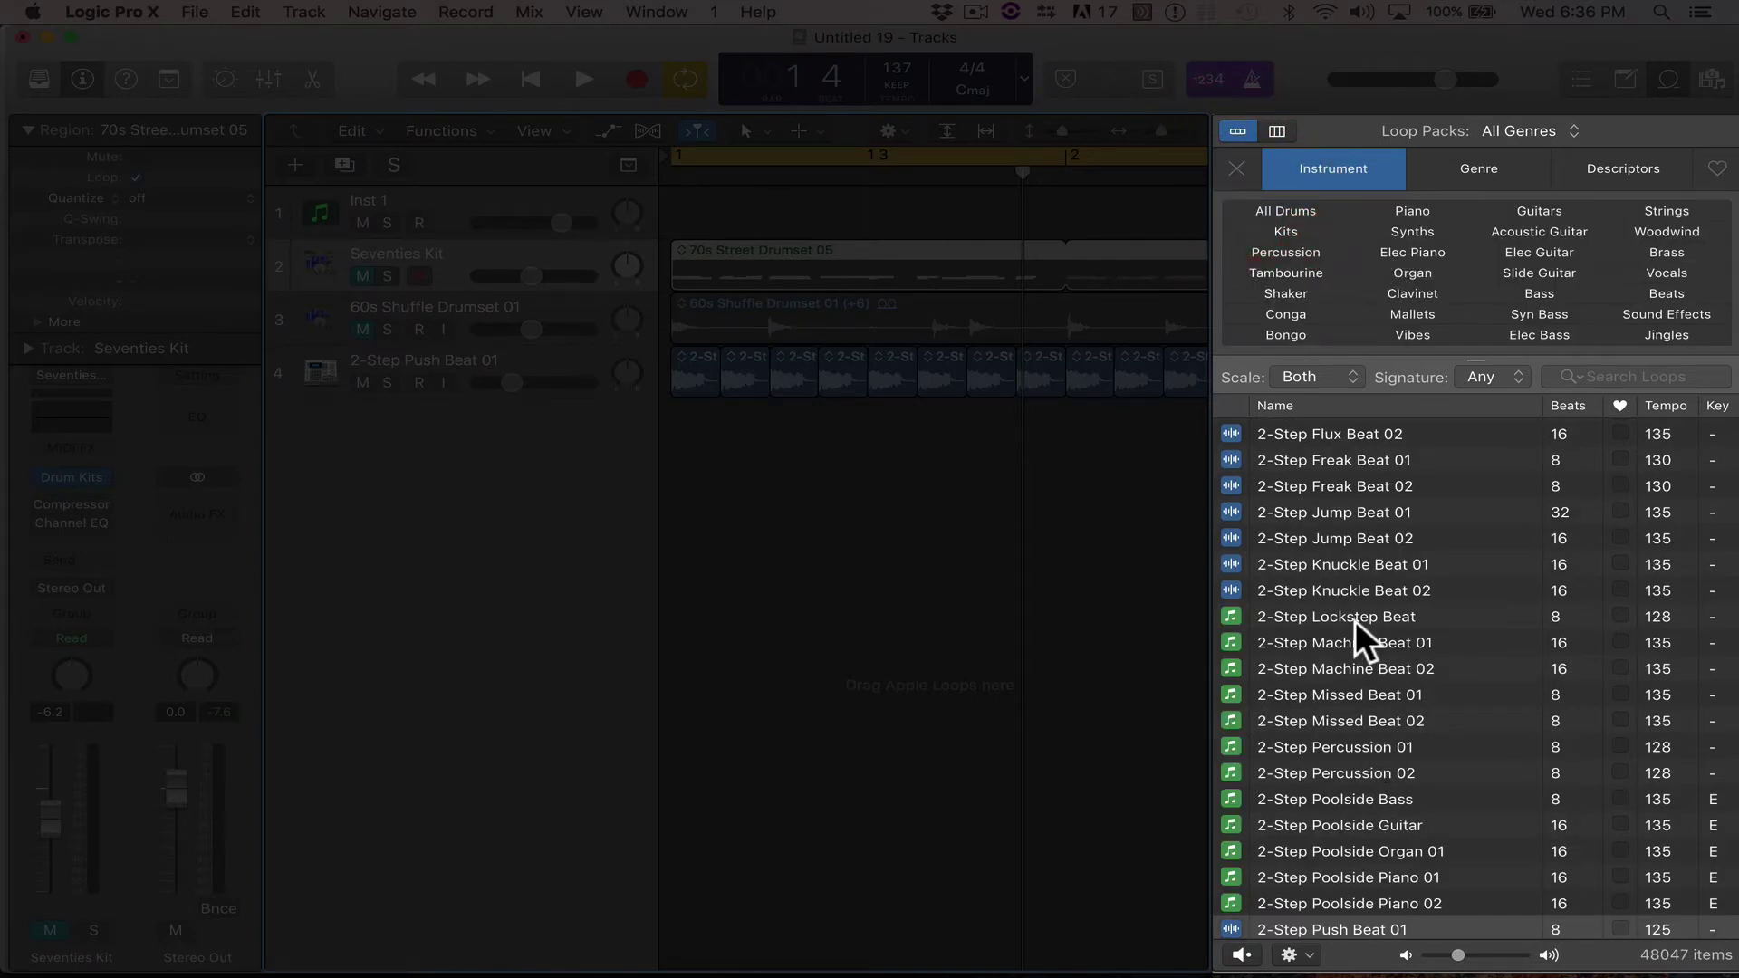
click(1475, 171)
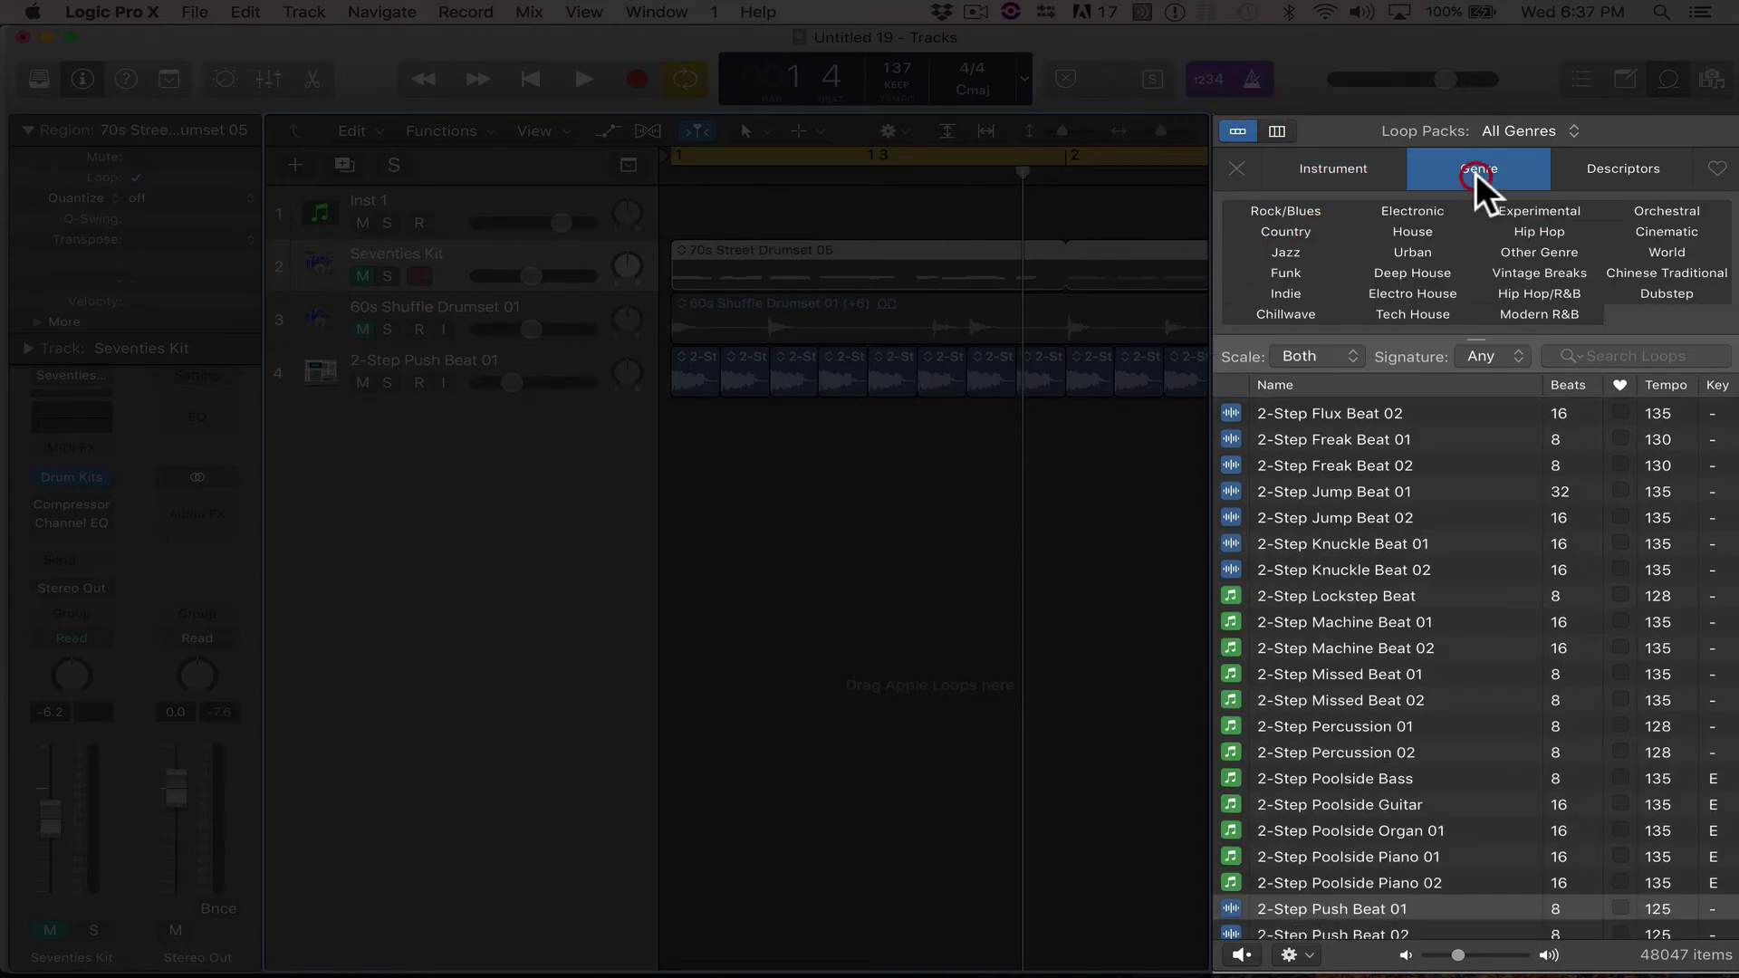
click(1299, 229)
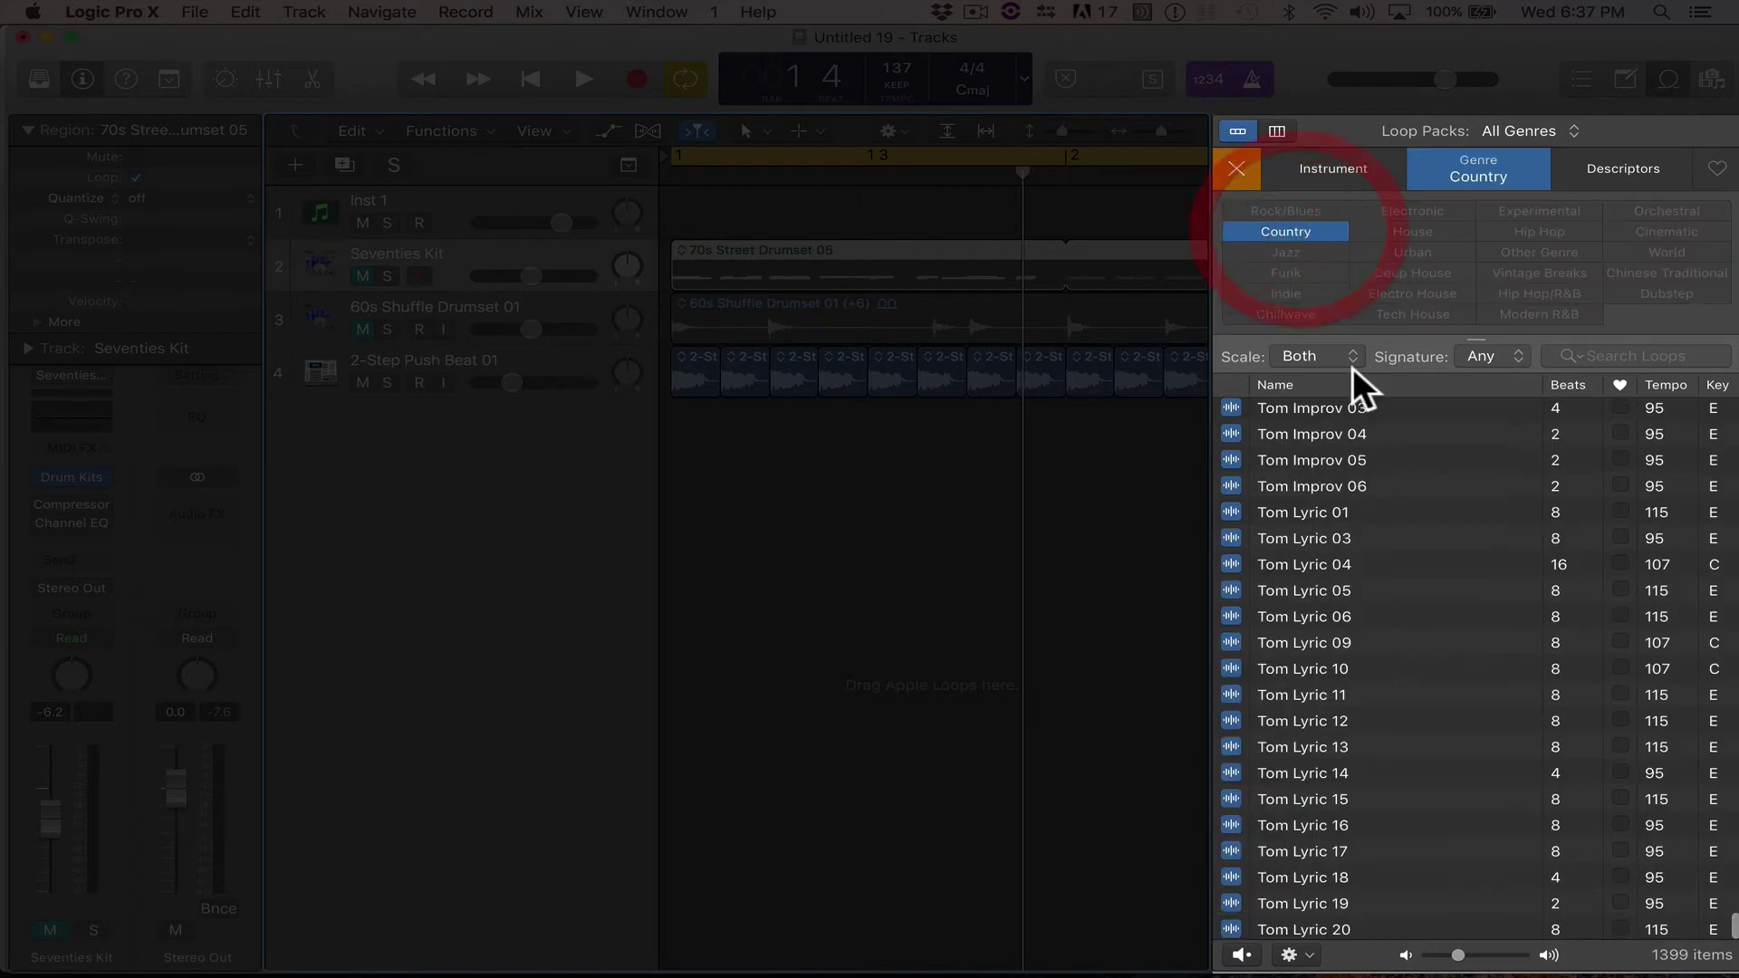
Preview the Southern Guitar 01 loop, add it on a new track at bar 1 and solo that track.
scroll(1366, 493, down, 2)
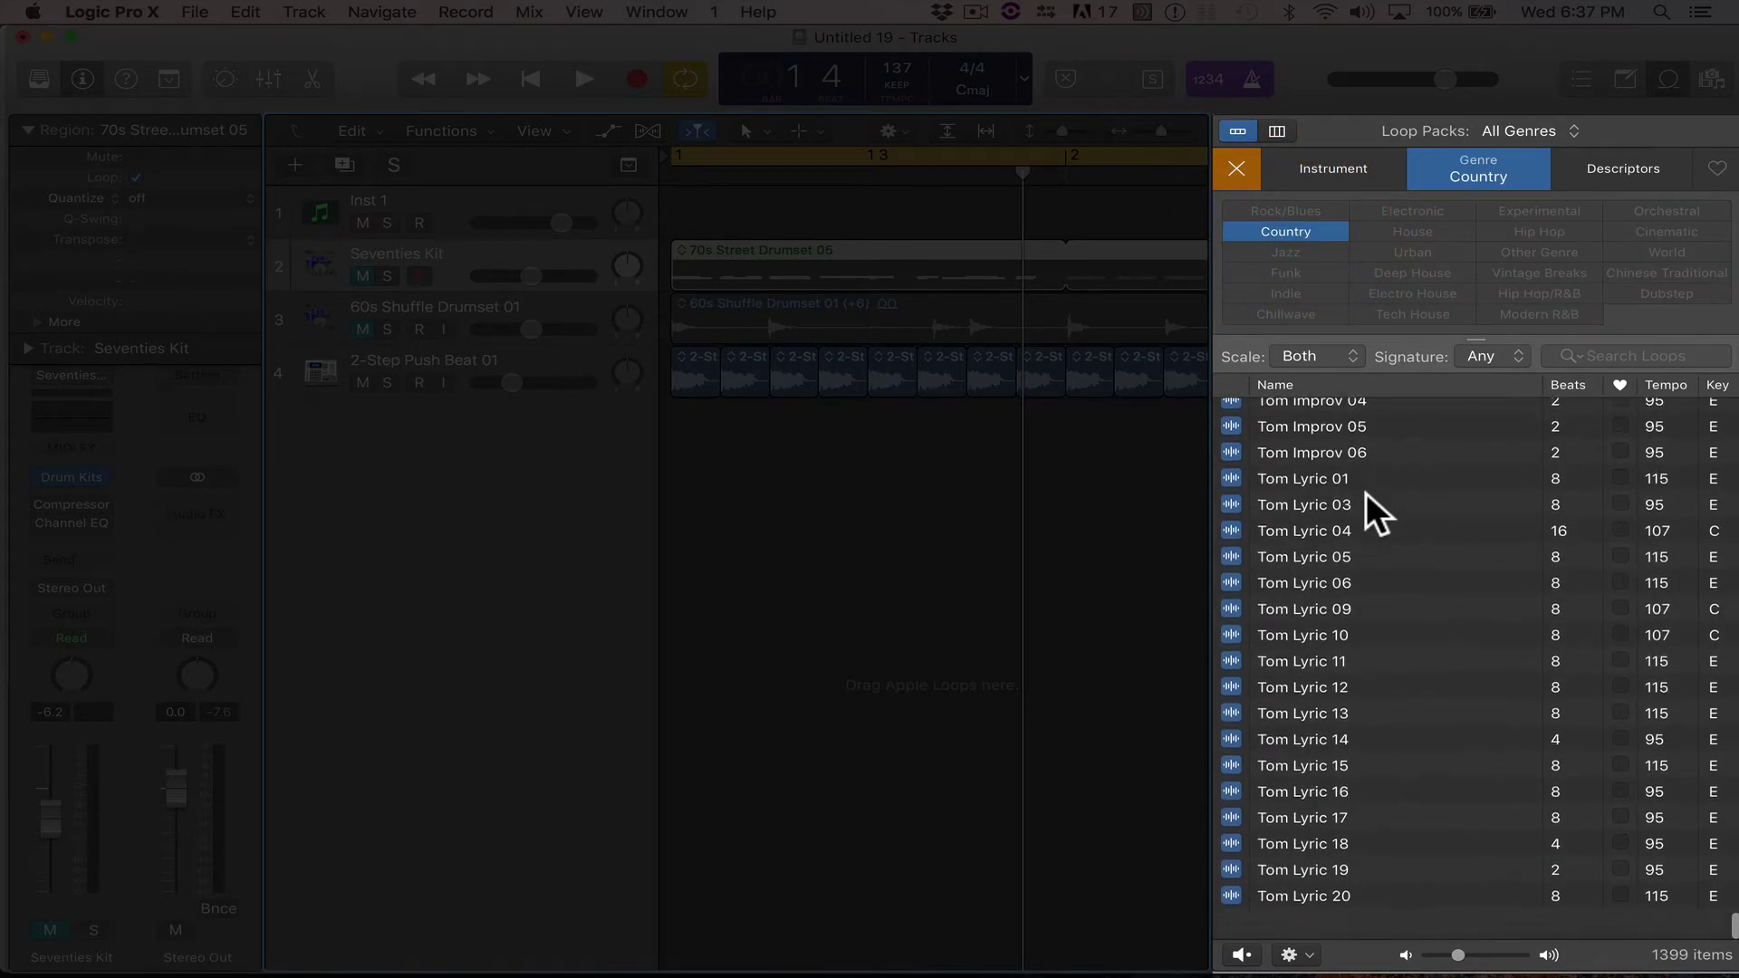
scroll(1365, 492, up, 10)
click(1345, 541)
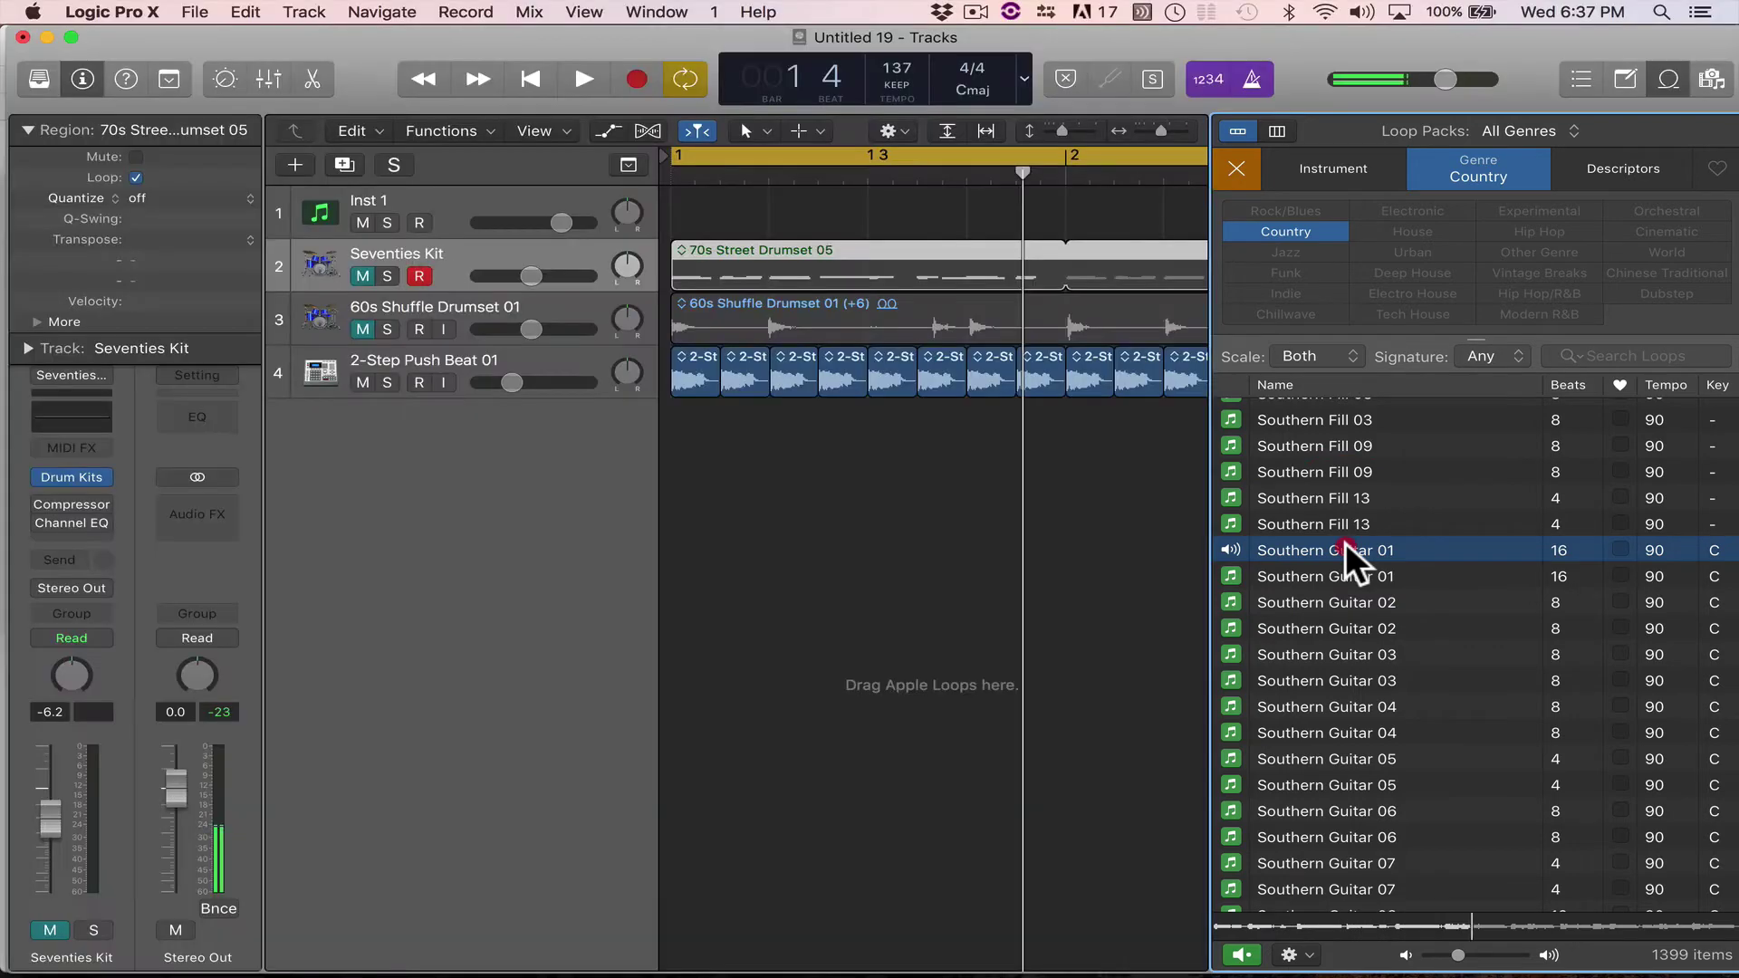
drag(1345, 541, 745, 464)
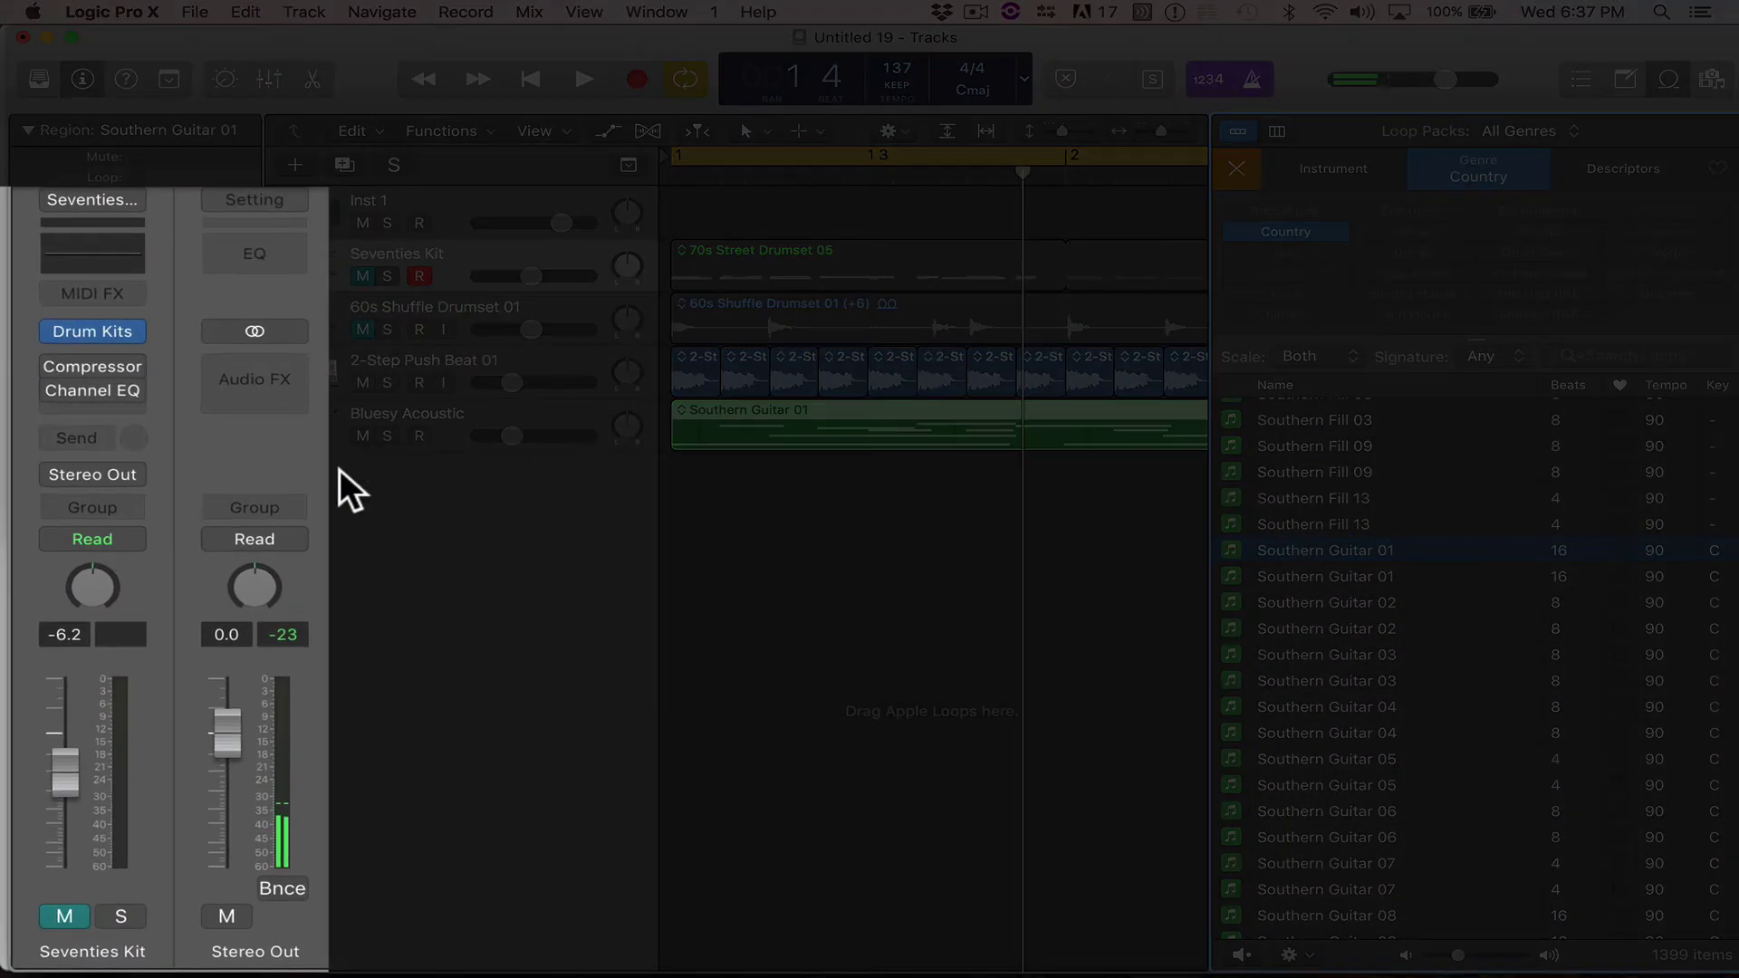
click(387, 435)
click(436, 413)
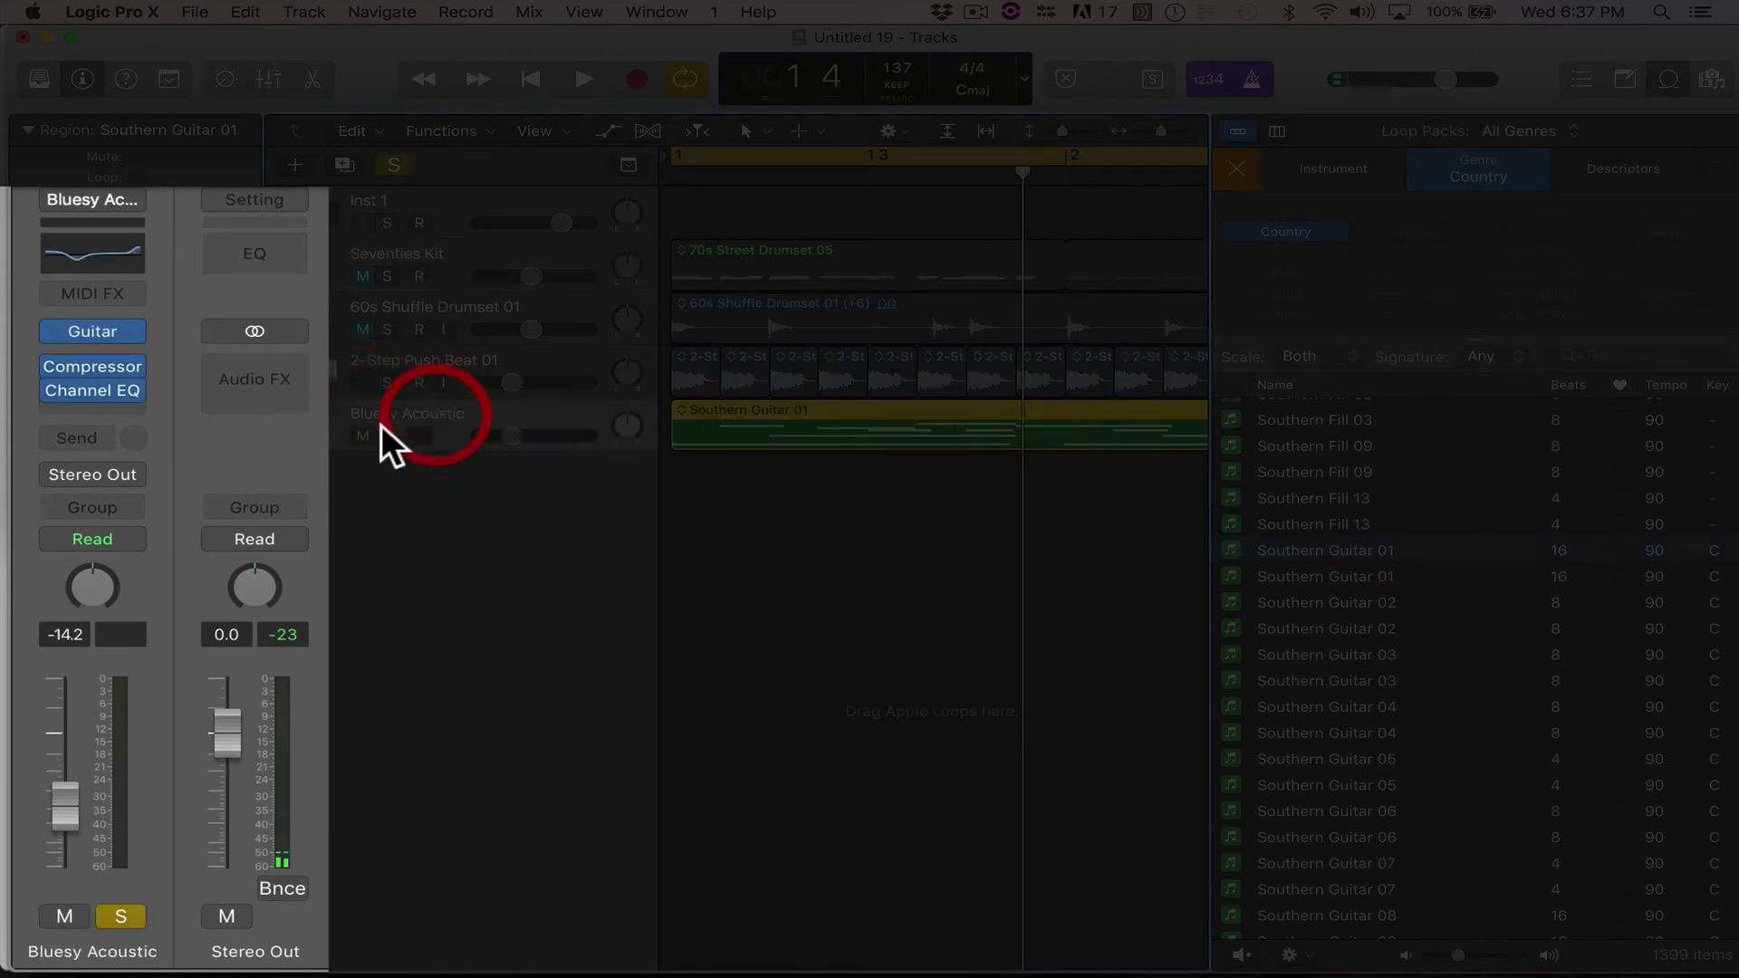
Replace the Bluesy Acoustic track's Guitar instrument with the East West Play plug-in.
click(132, 332)
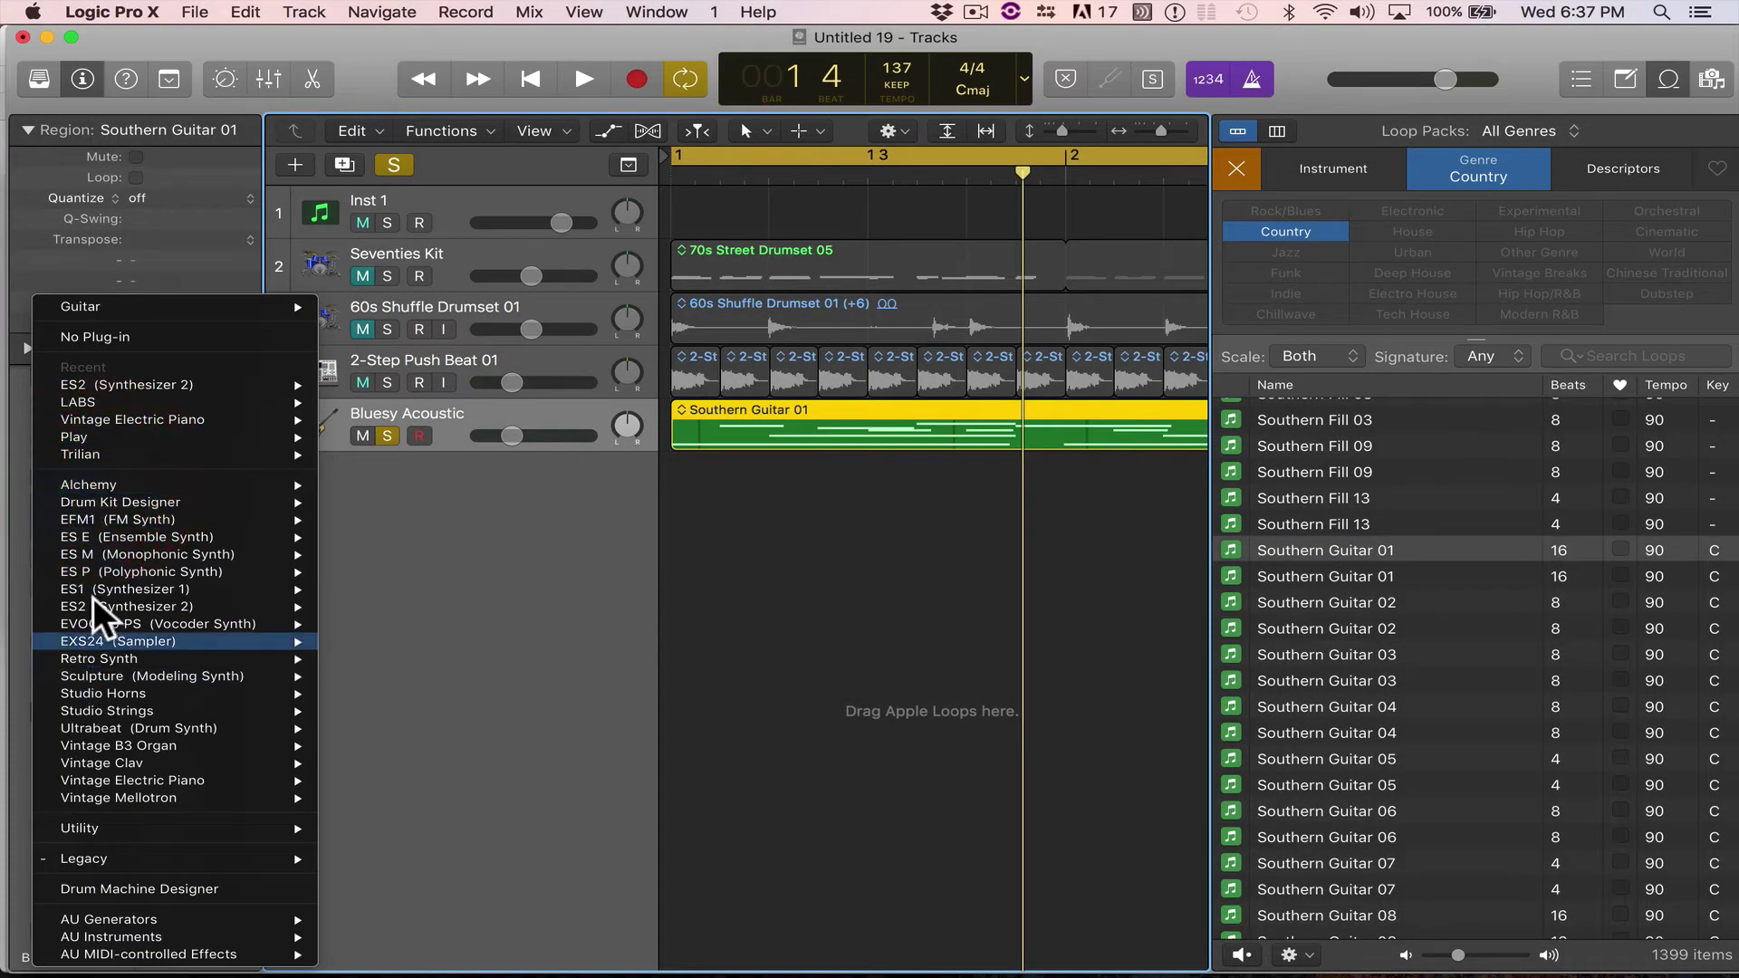
mouse_move(184, 829)
mouse_move(275, 934)
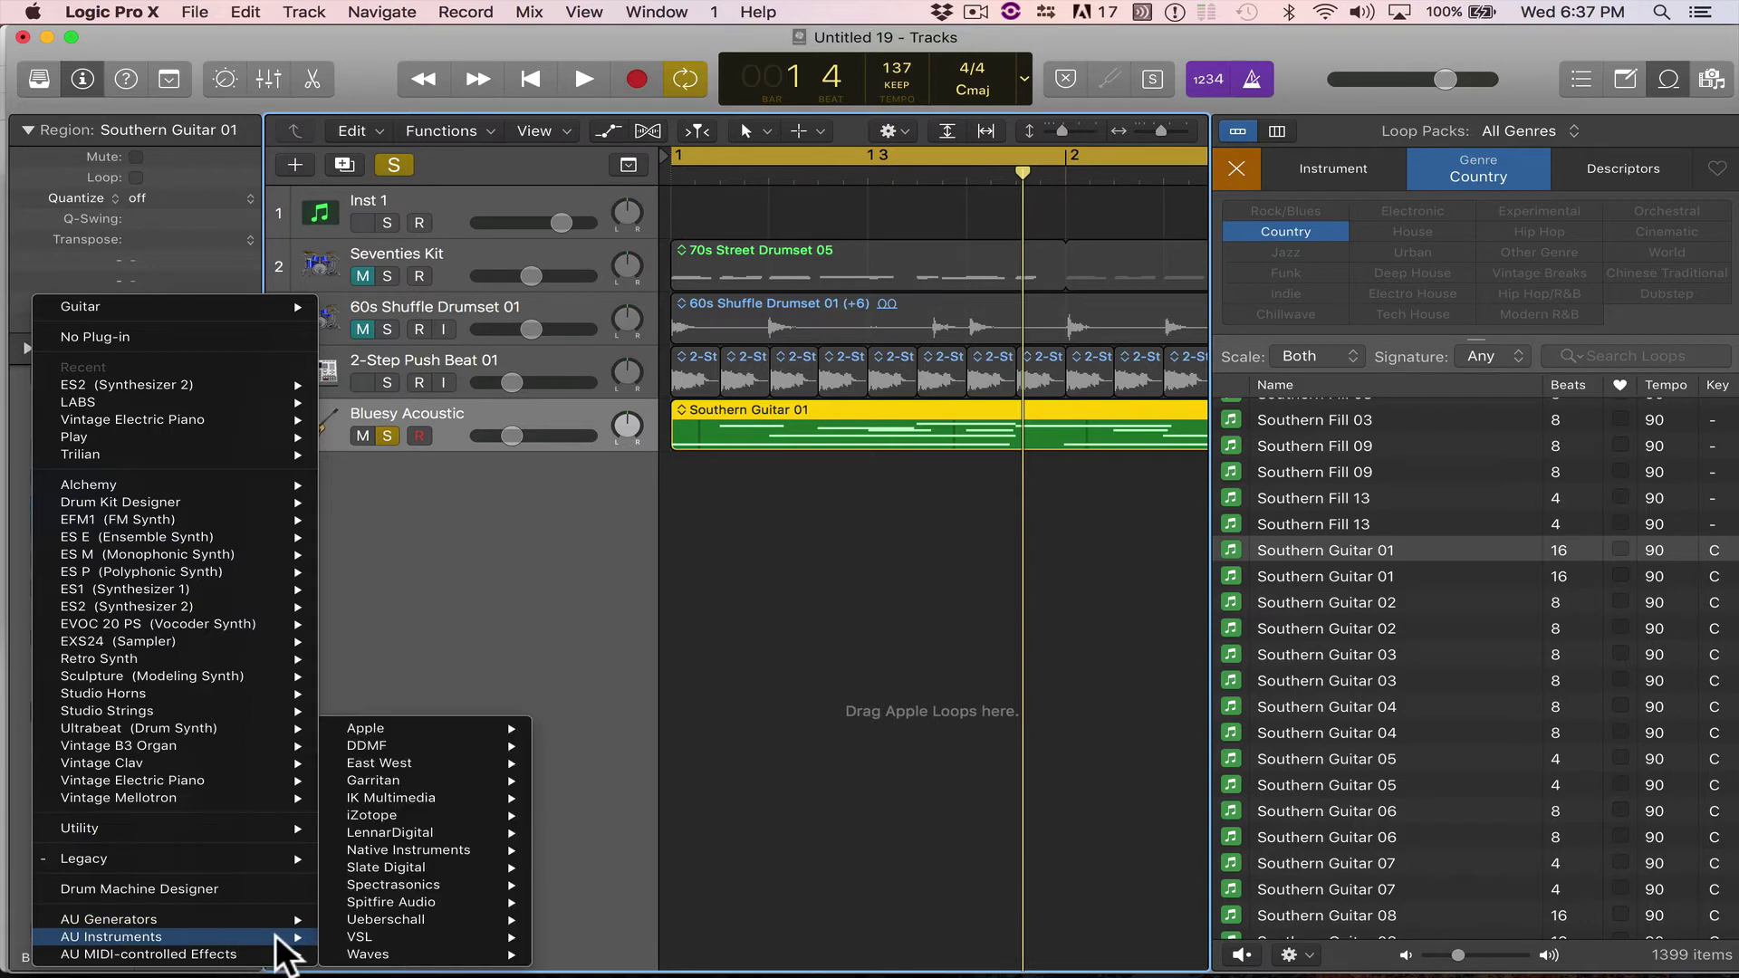
mouse_move(440, 762)
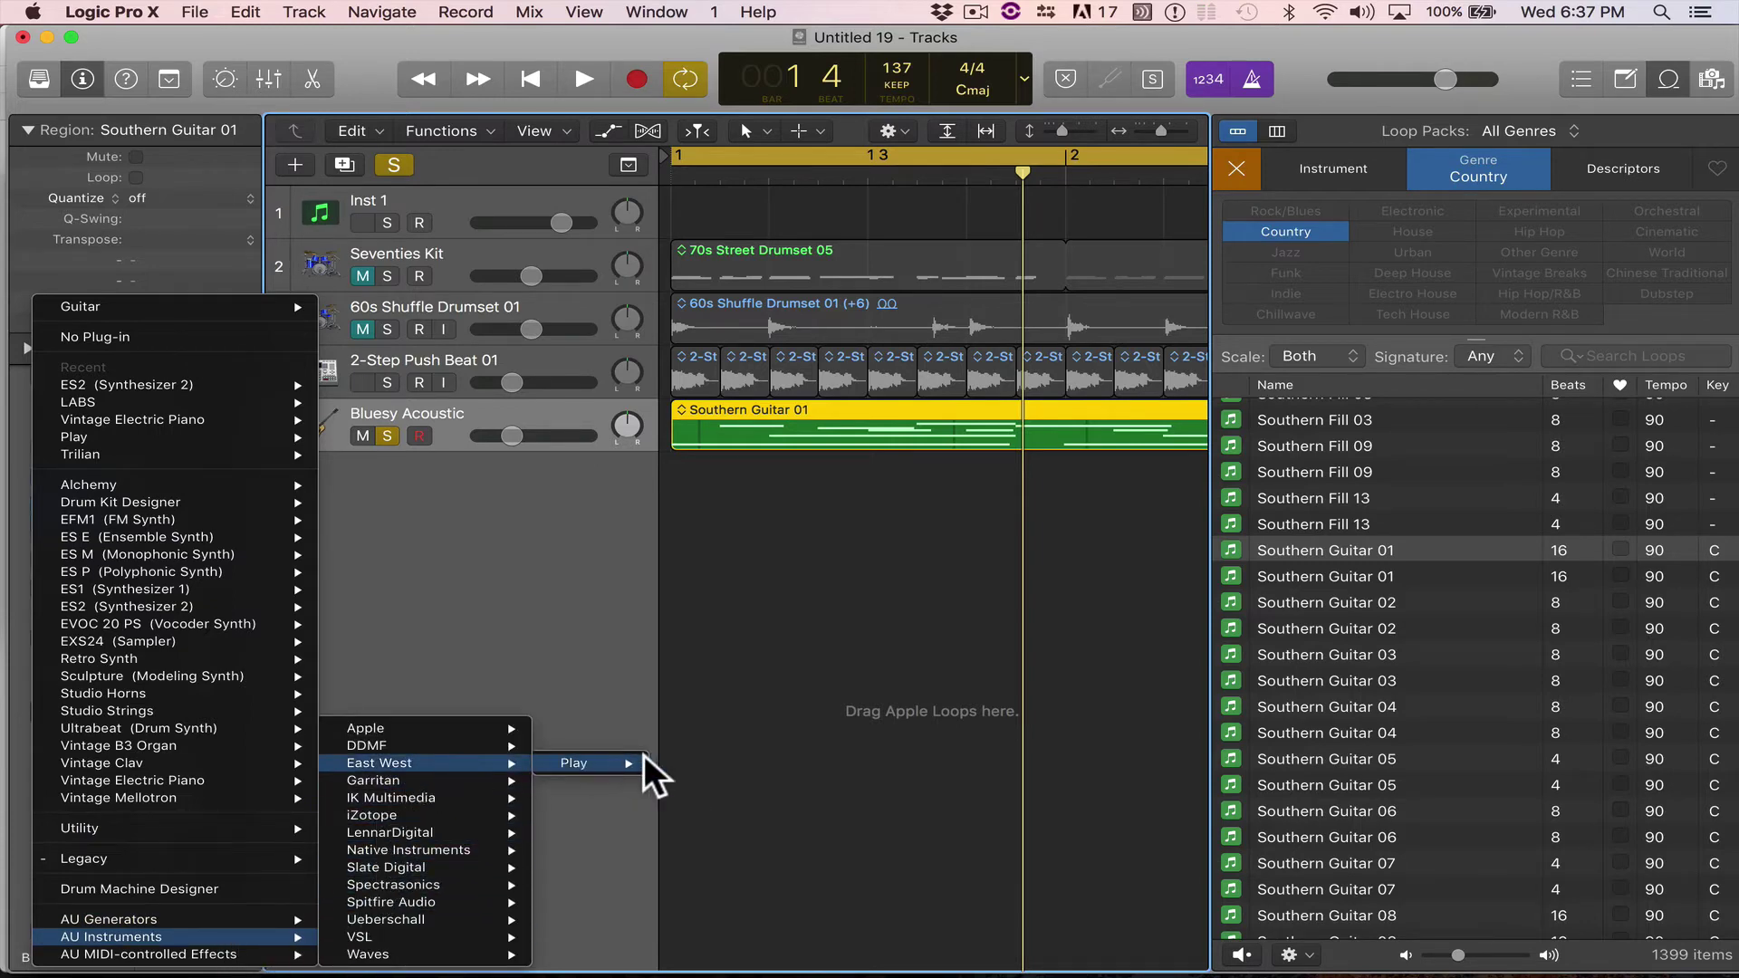
mouse_move(644, 761)
click(721, 757)
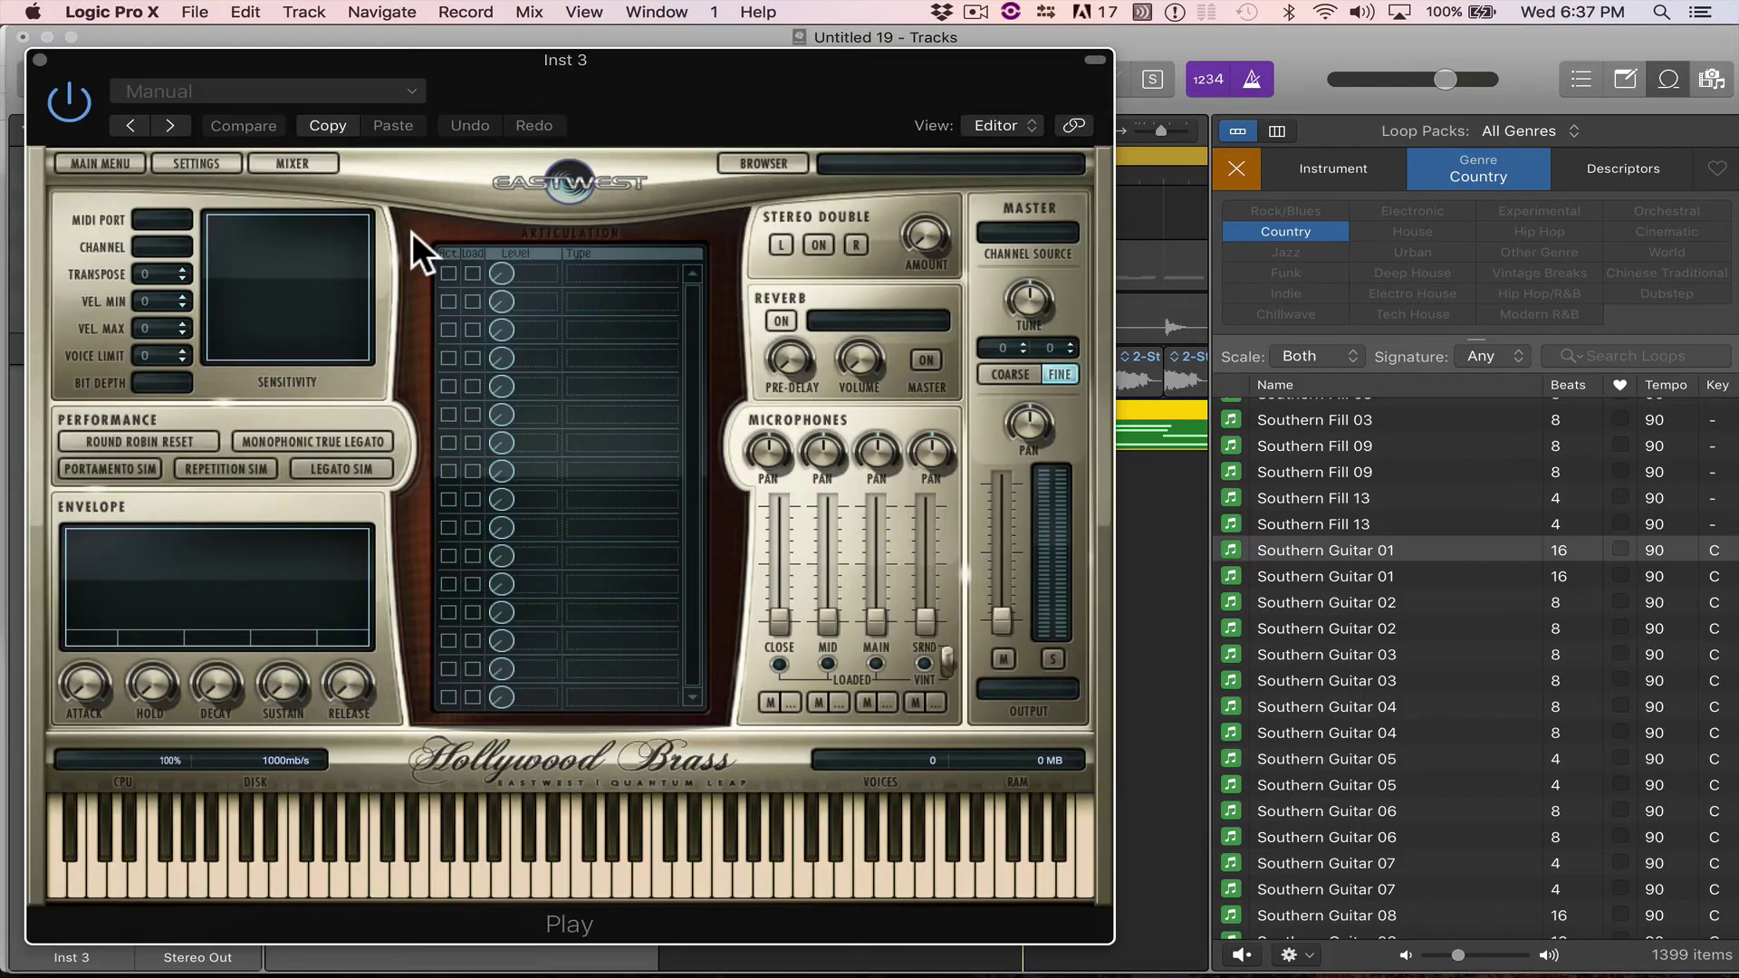
Load Carvin Neck Chugs 1 X2 from the rhythm elements of the EW Ministry Of Rock 2 guitars in Play.
click(784, 156)
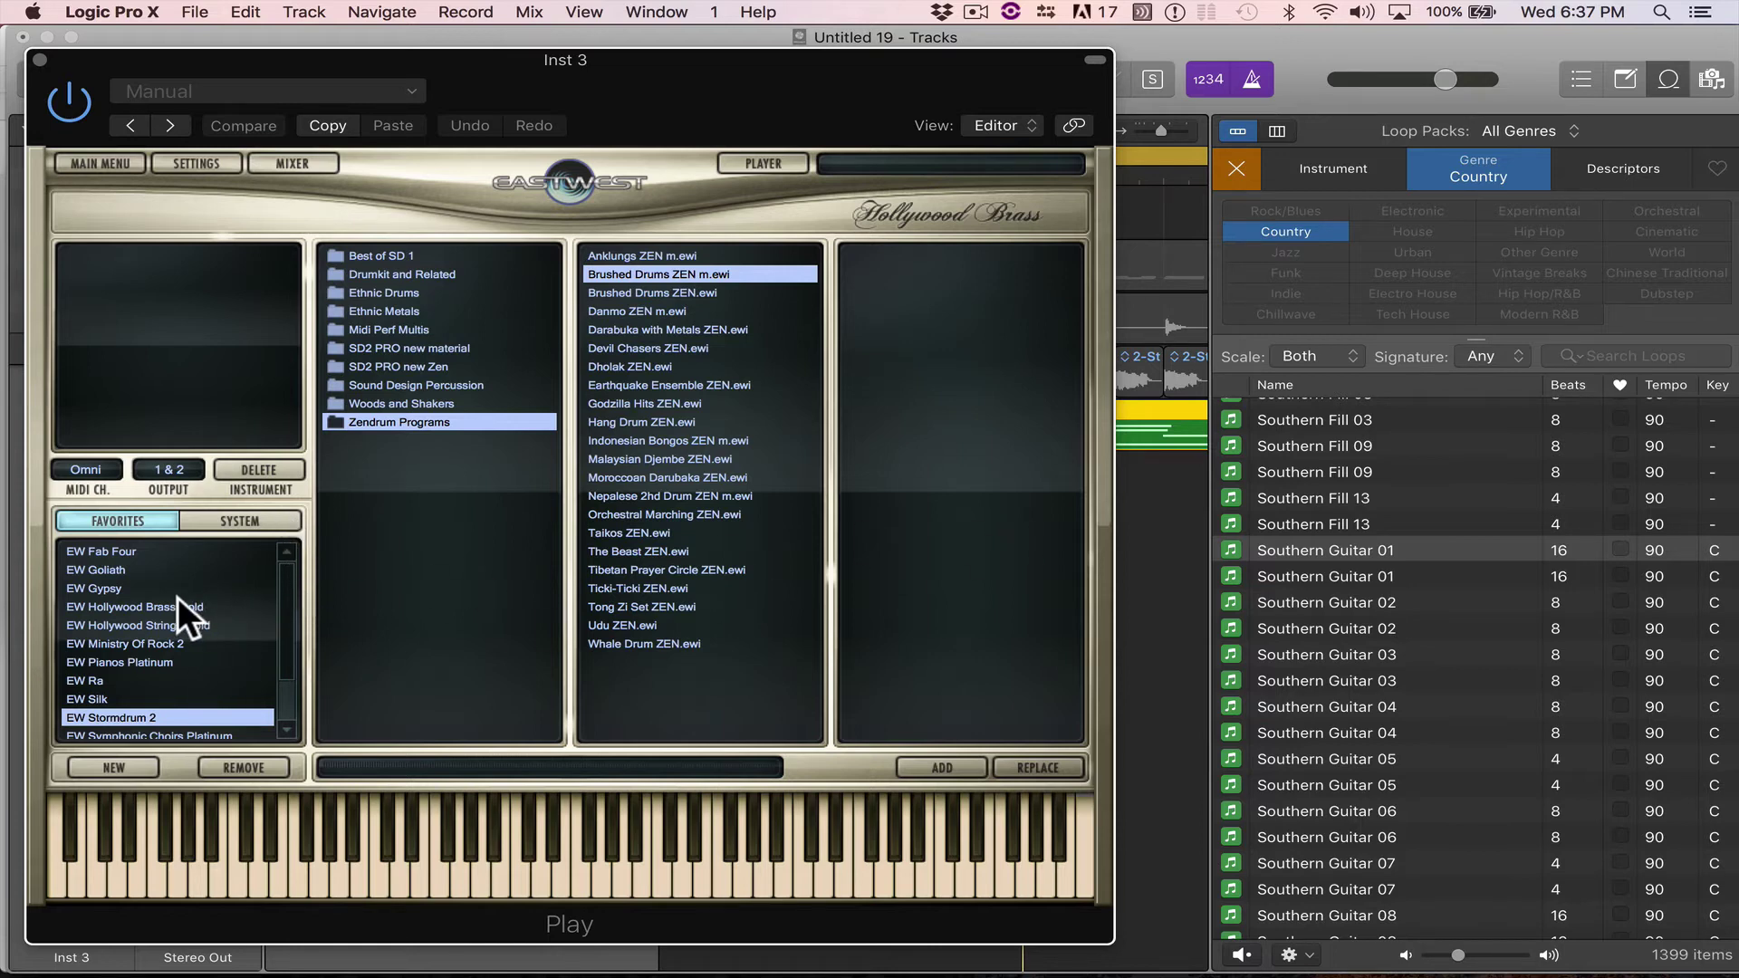
click(179, 642)
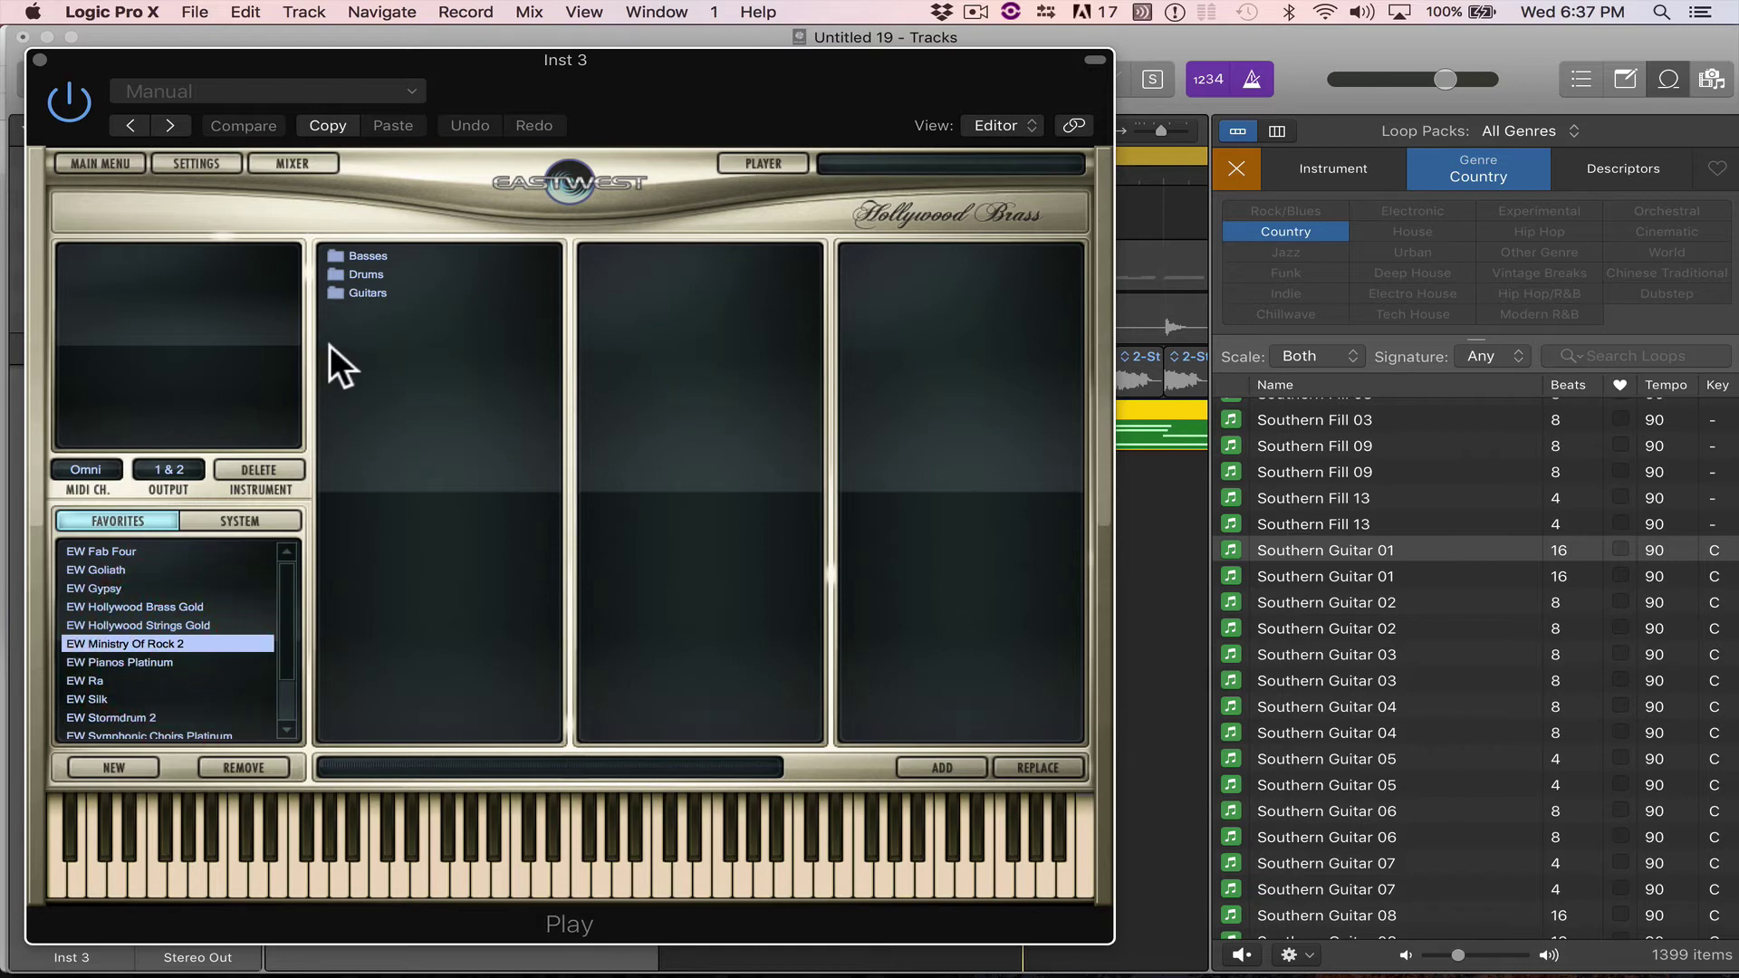
click(415, 290)
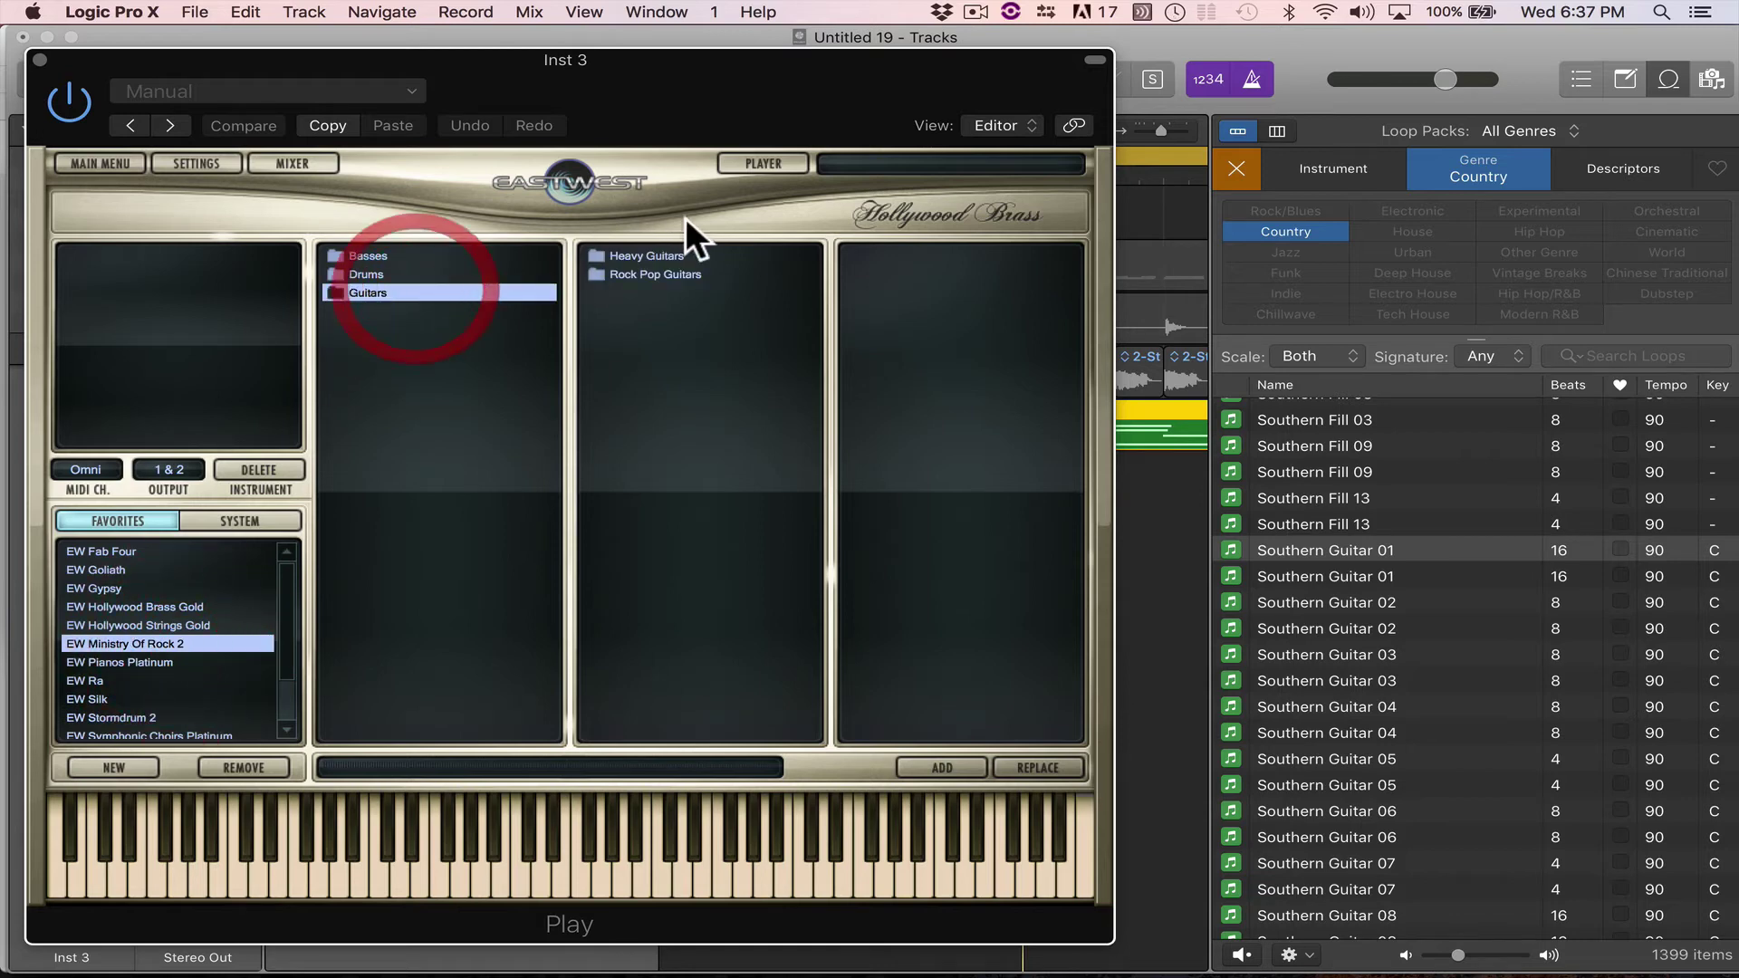
click(690, 271)
click(879, 257)
click(893, 253)
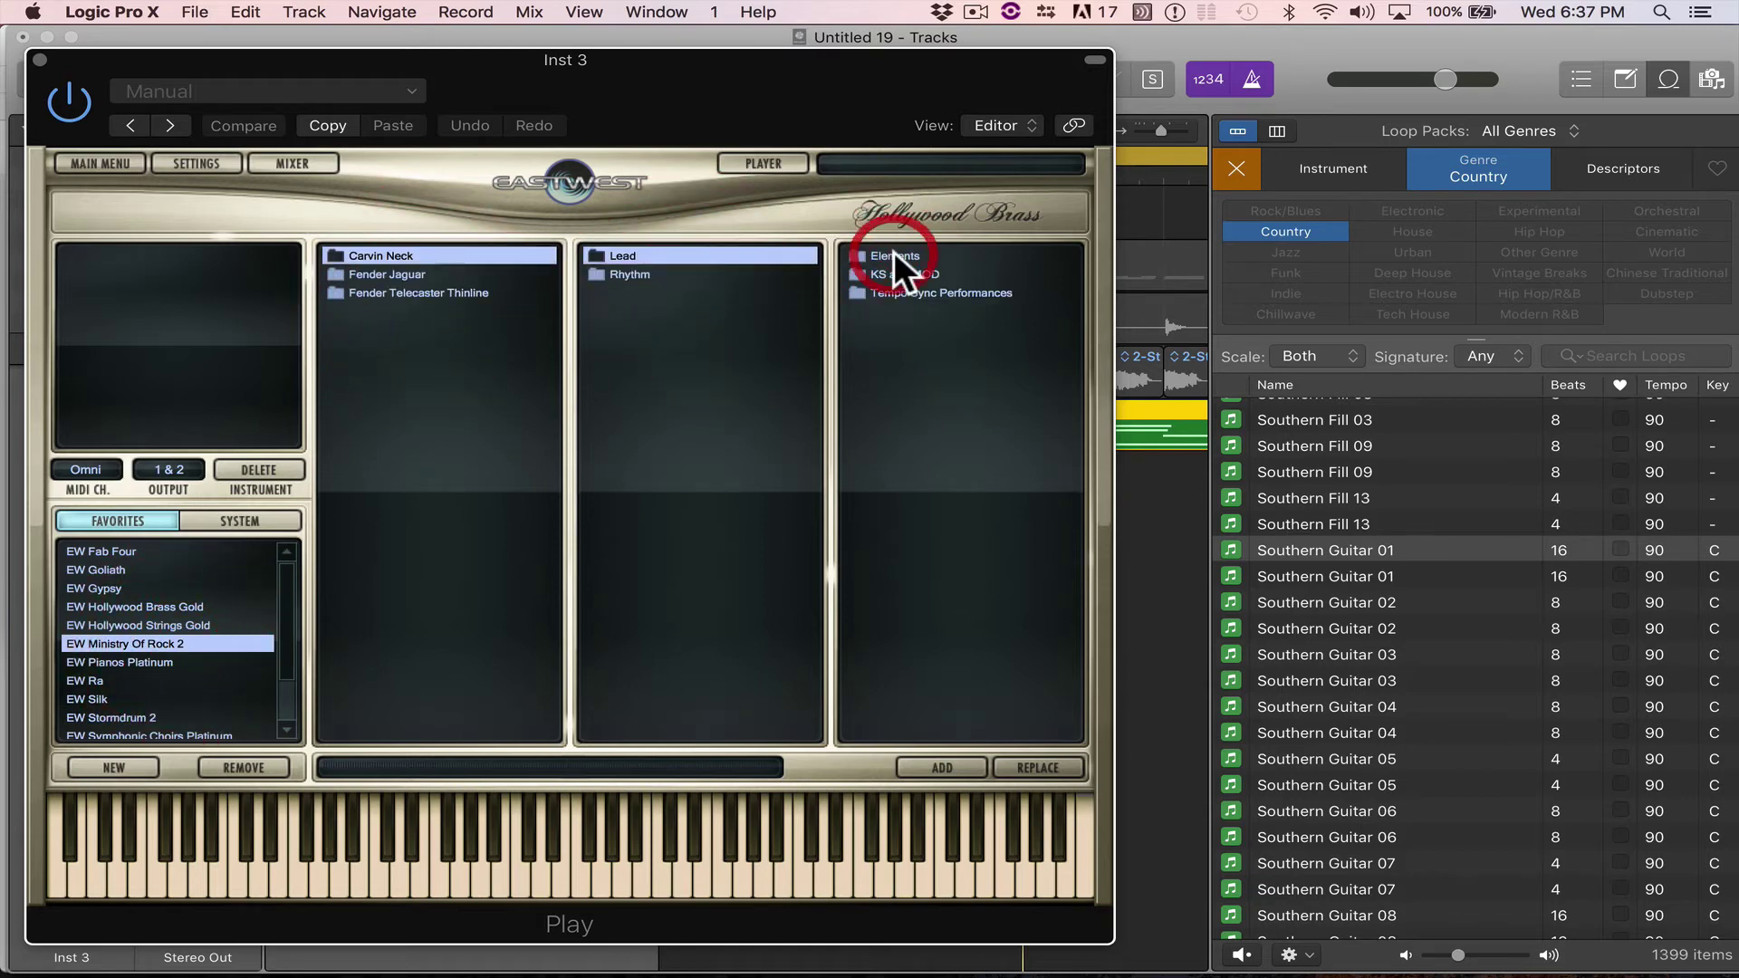
click(718, 272)
click(921, 255)
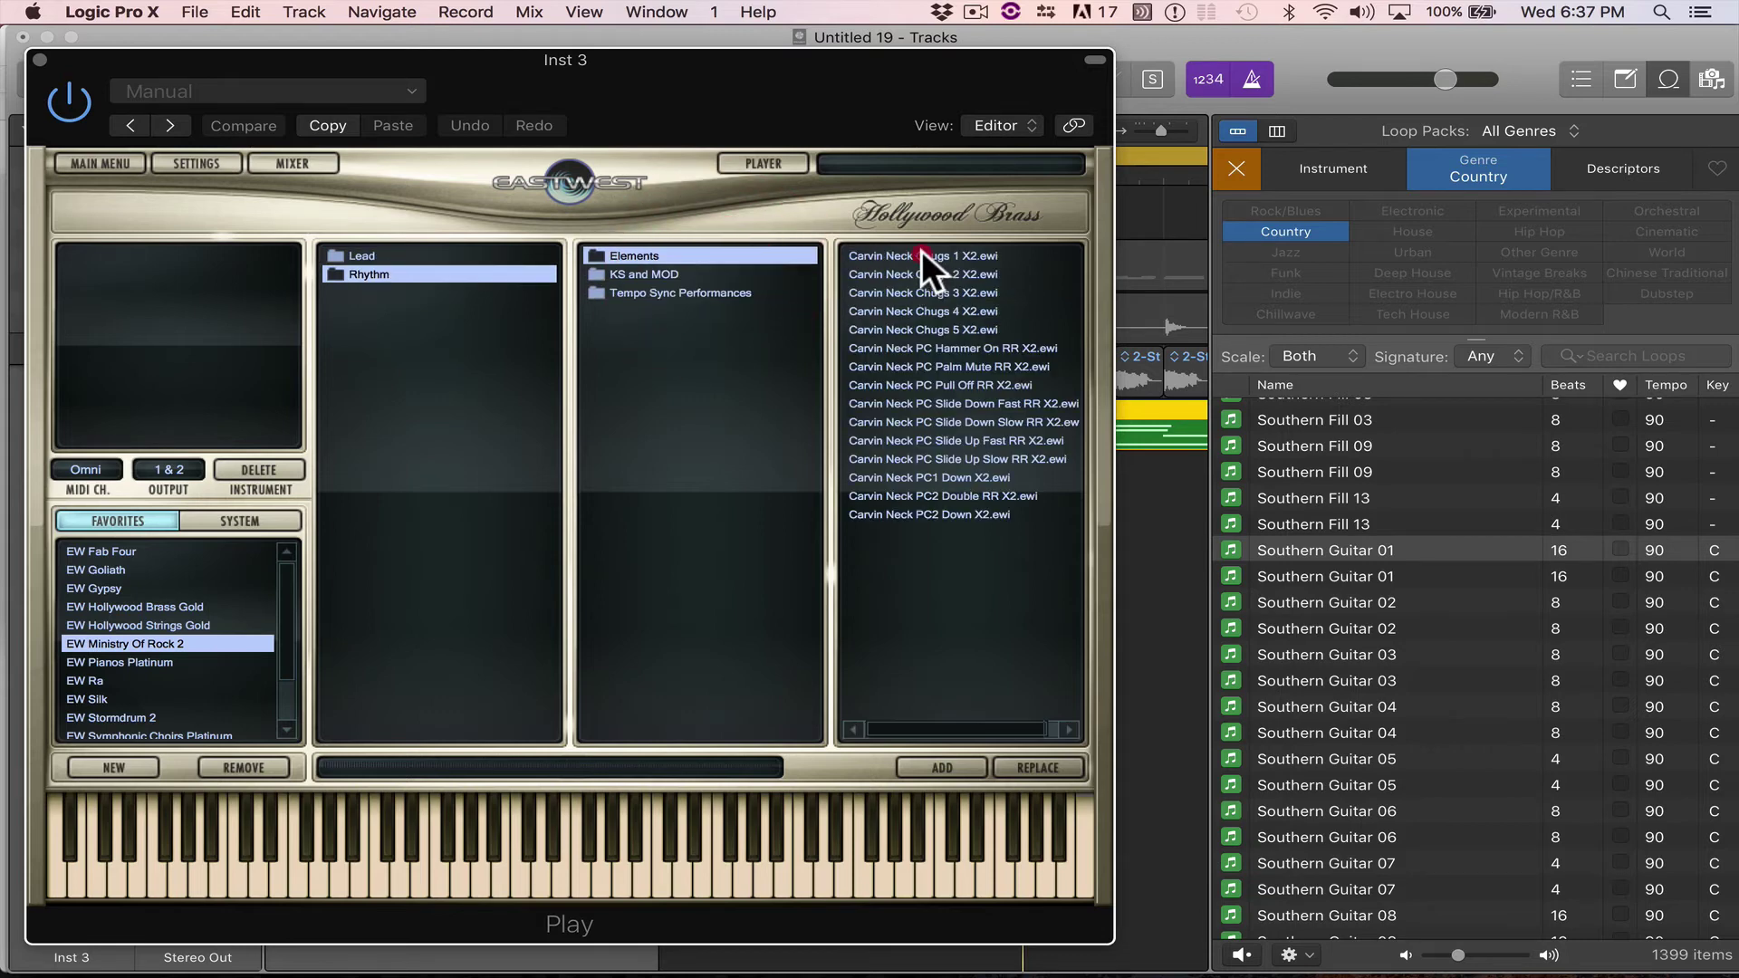
click(921, 252)
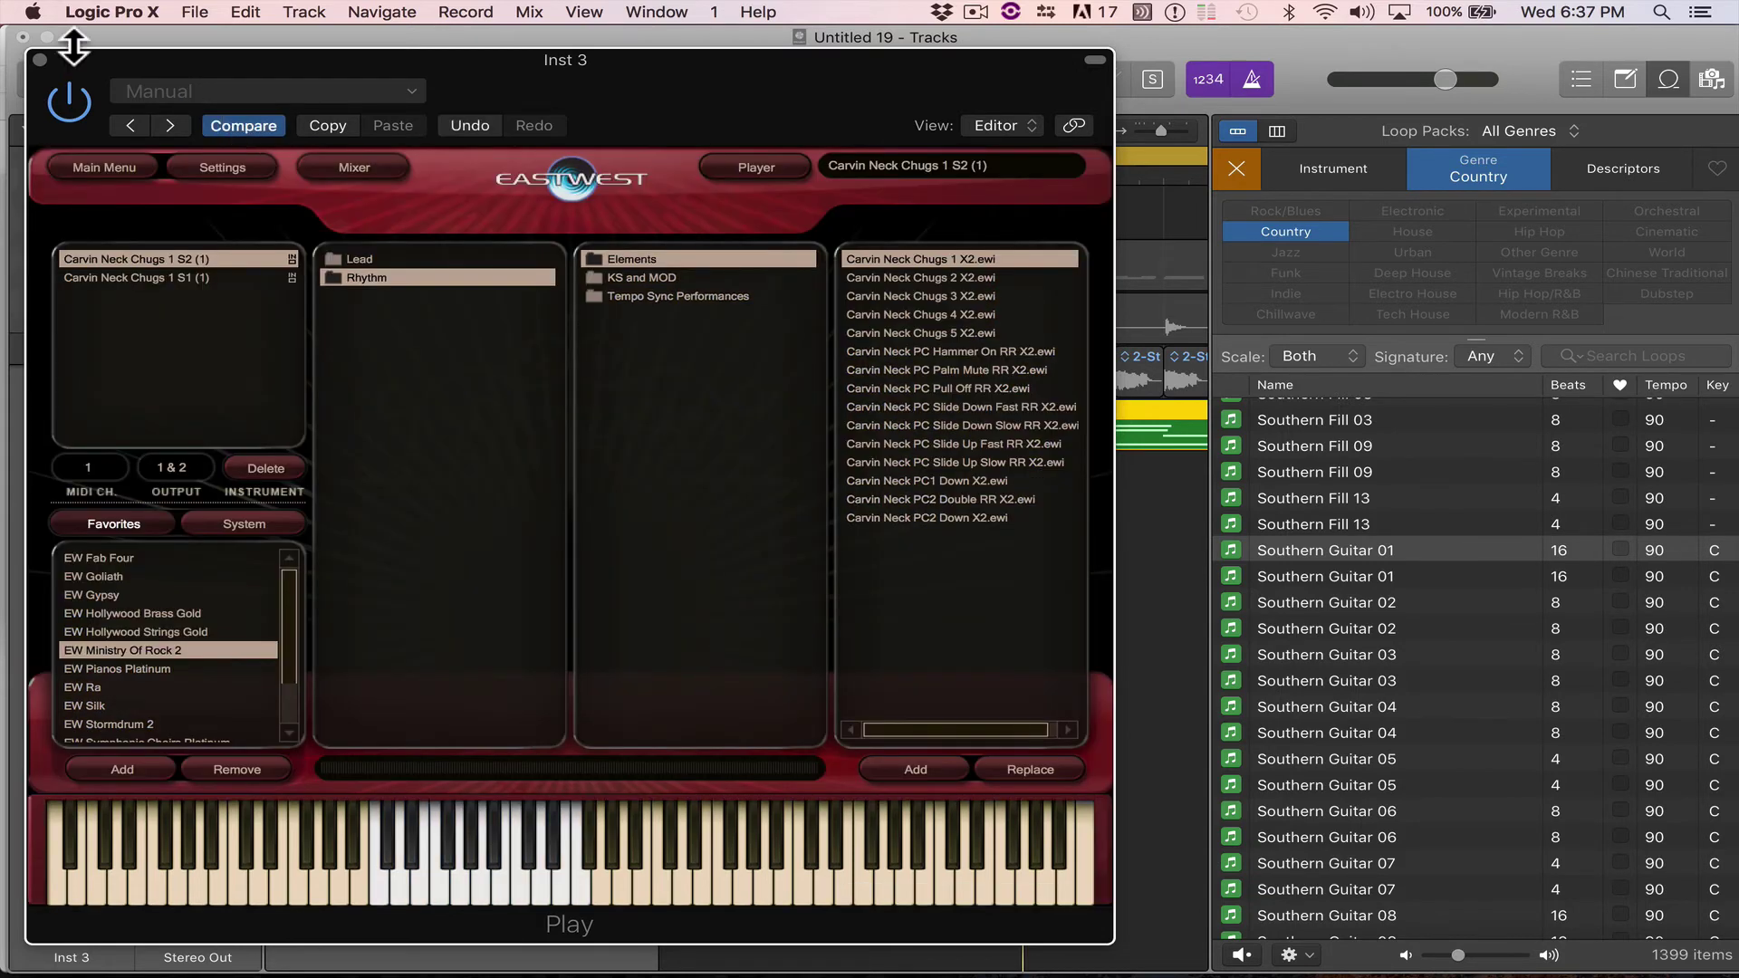
Close the plug-in, play the guitar loop and raise its track volume to about -2.1 dB, fitting the regions in view.
click(38, 59)
key(space)
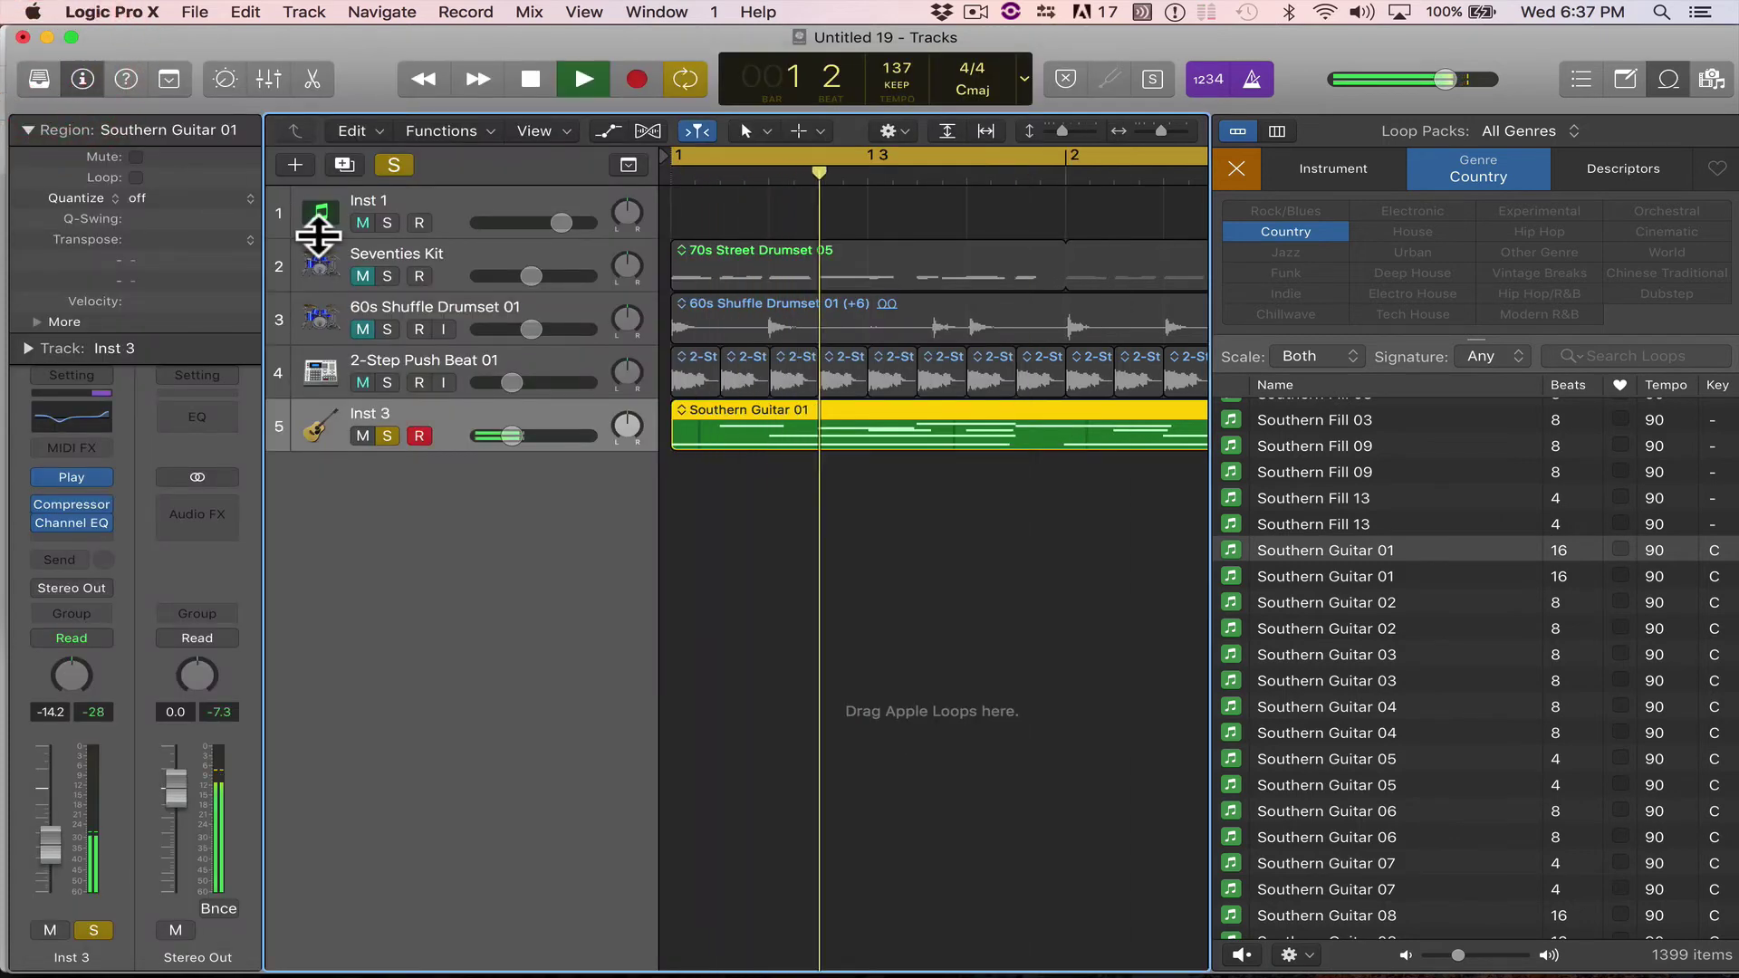
drag(47, 861, 47, 779)
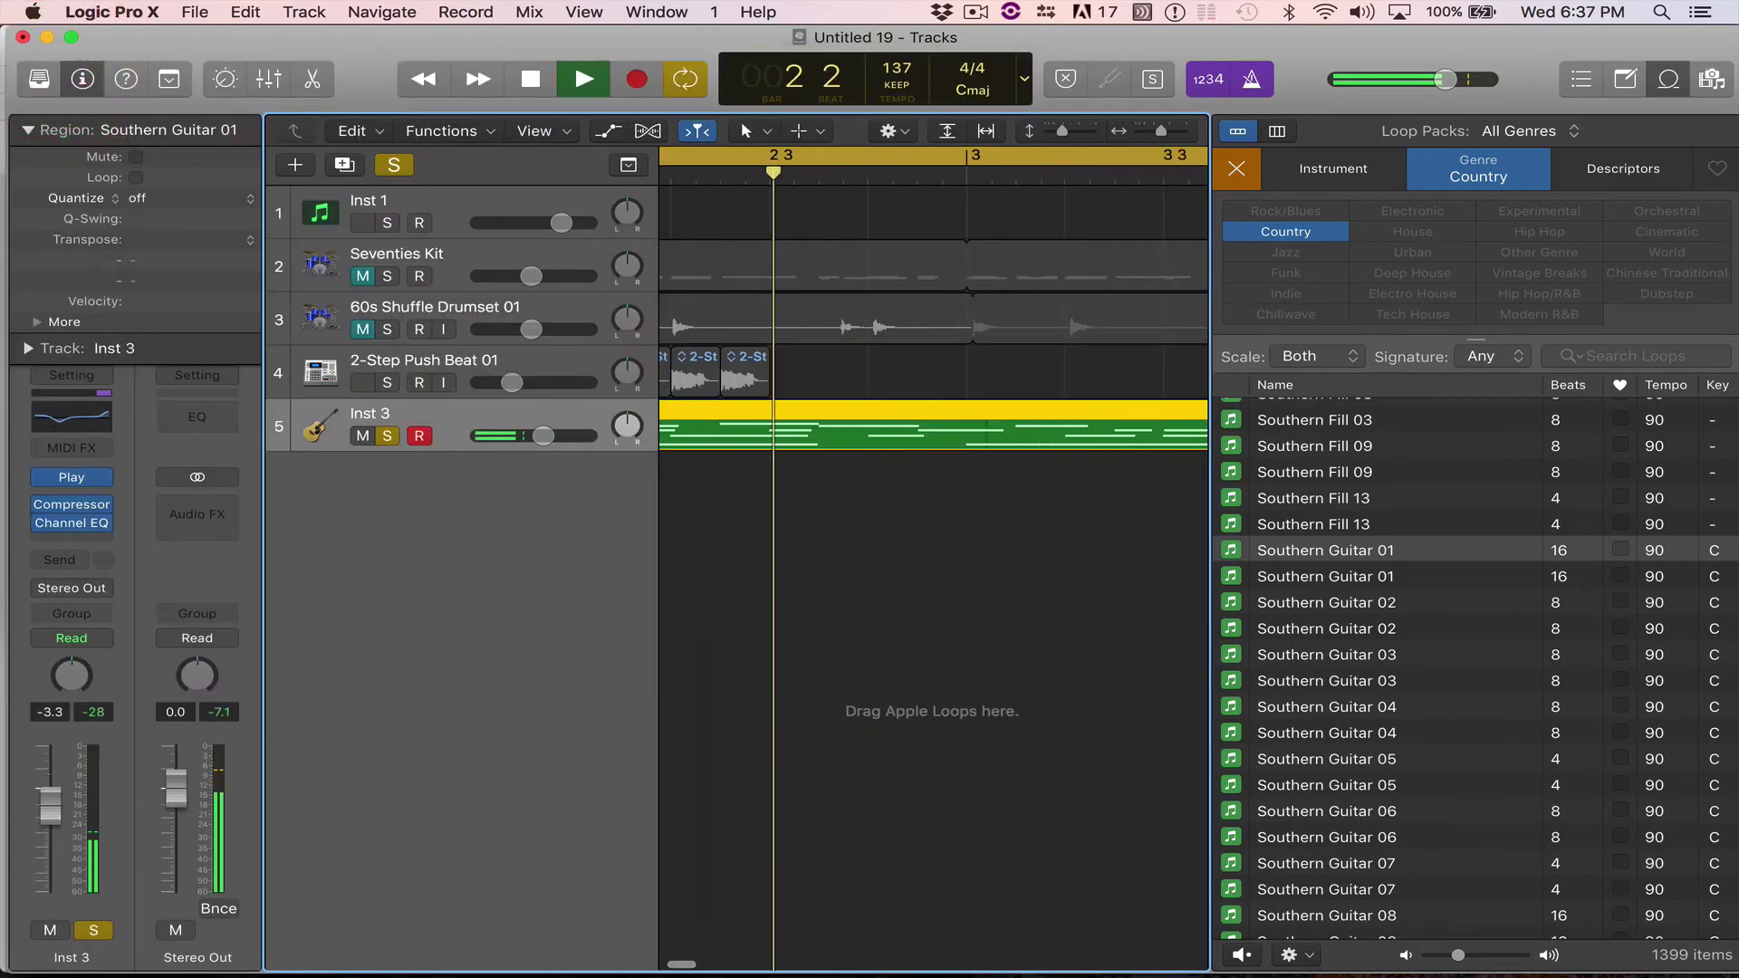
key(z)
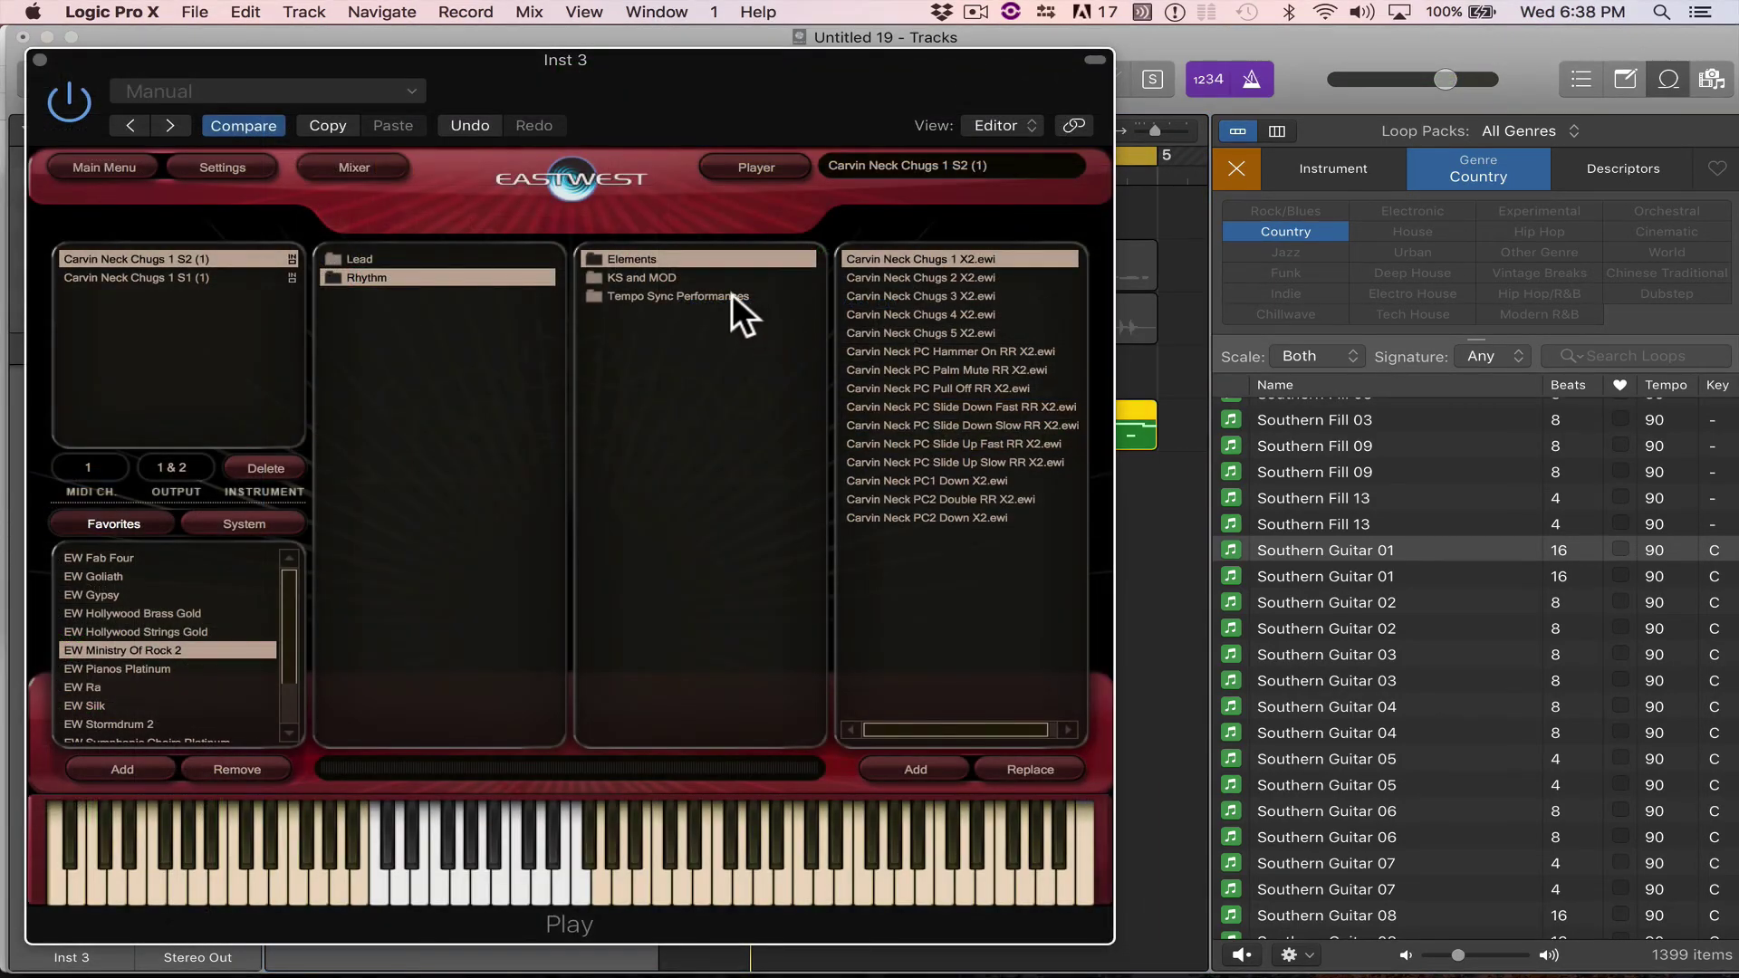
Replace all loaded Play instruments with Carvin Neck PC Long MOD 1 from KS and MOD and listen to the guitar loop.
click(701, 276)
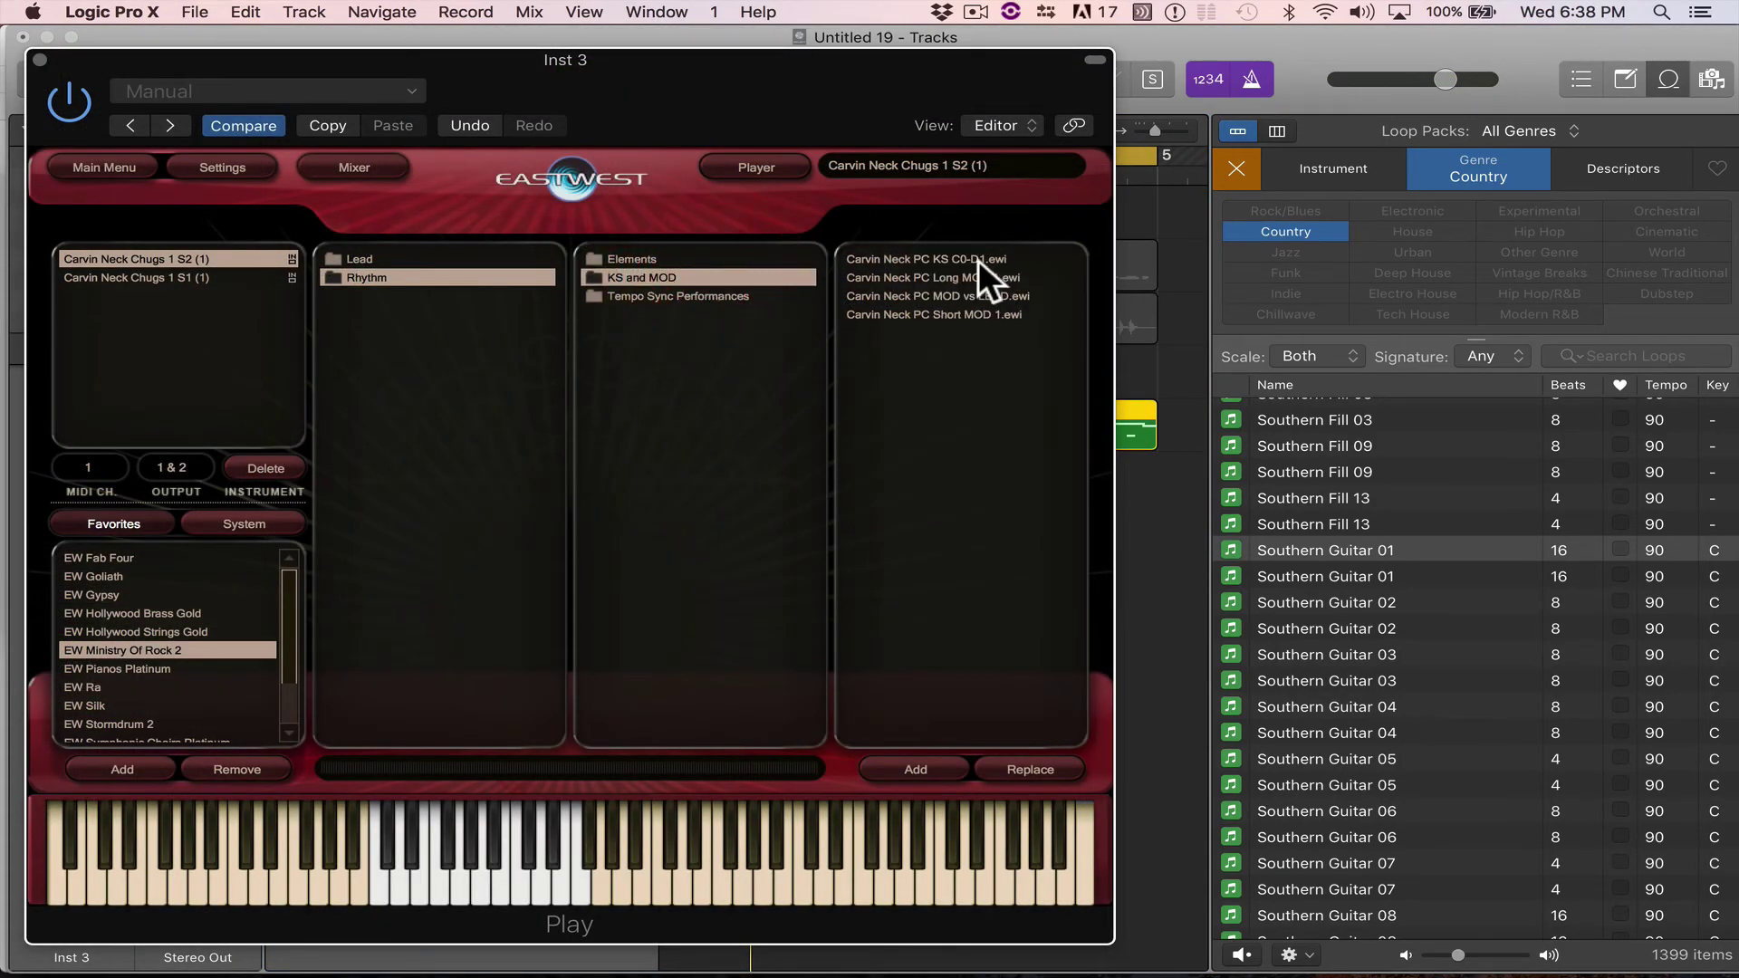
double_click(975, 279)
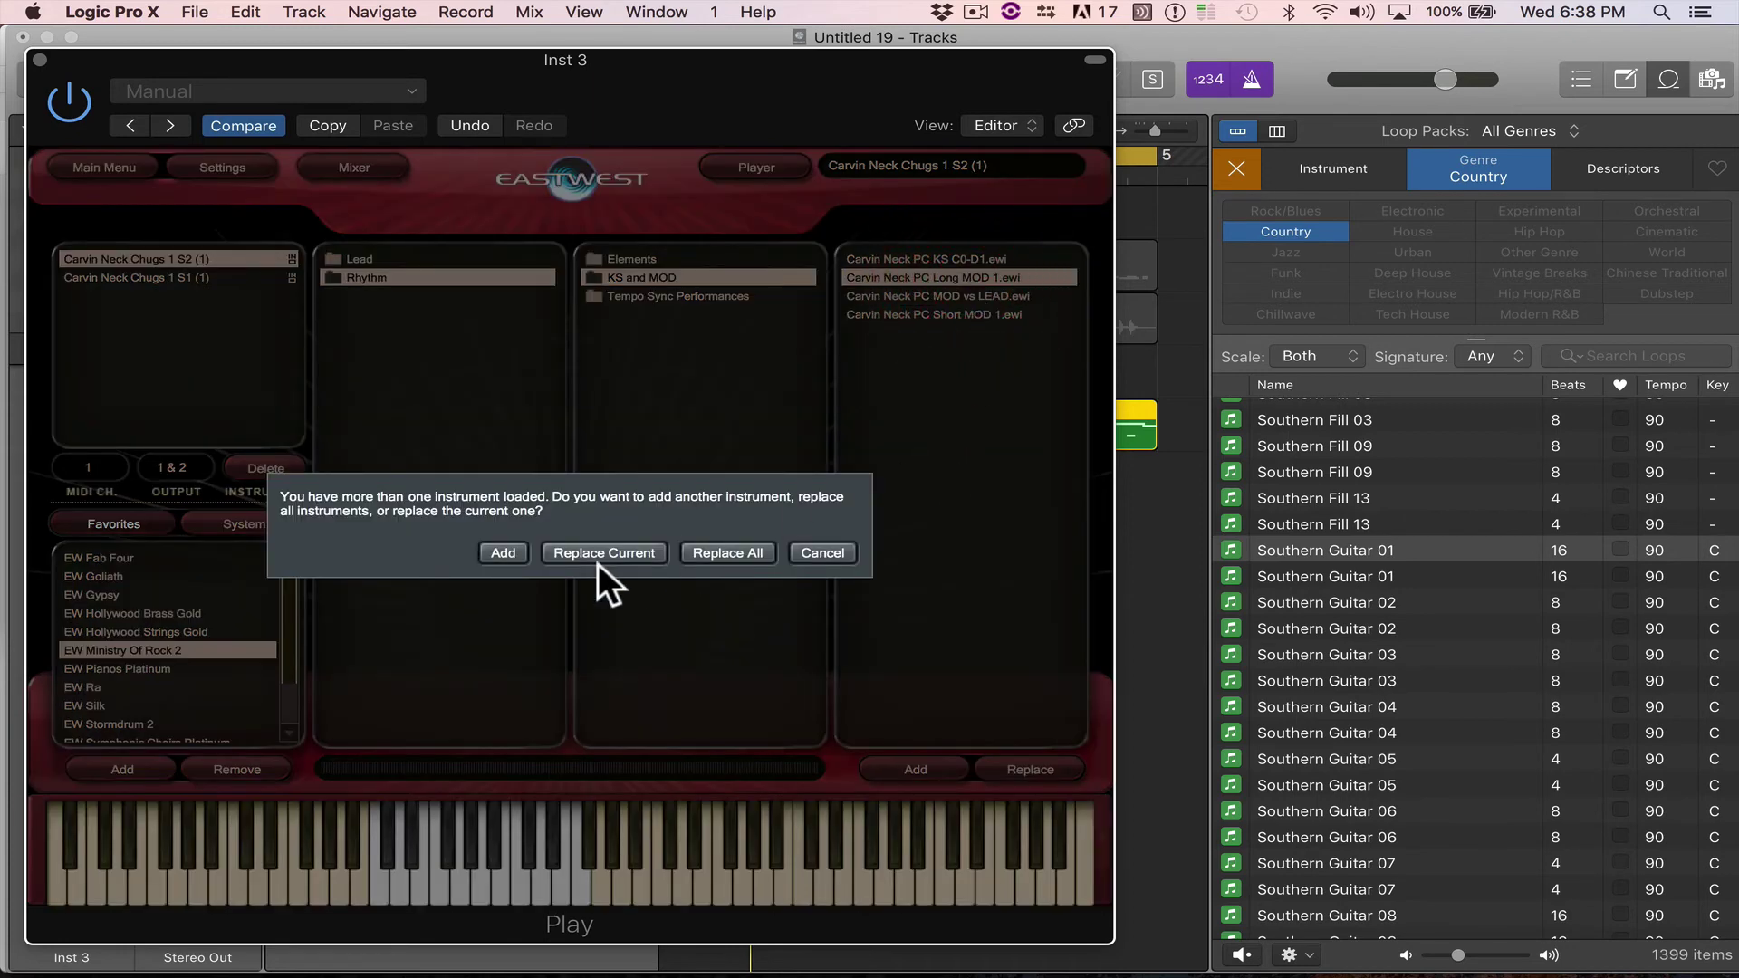
click(730, 544)
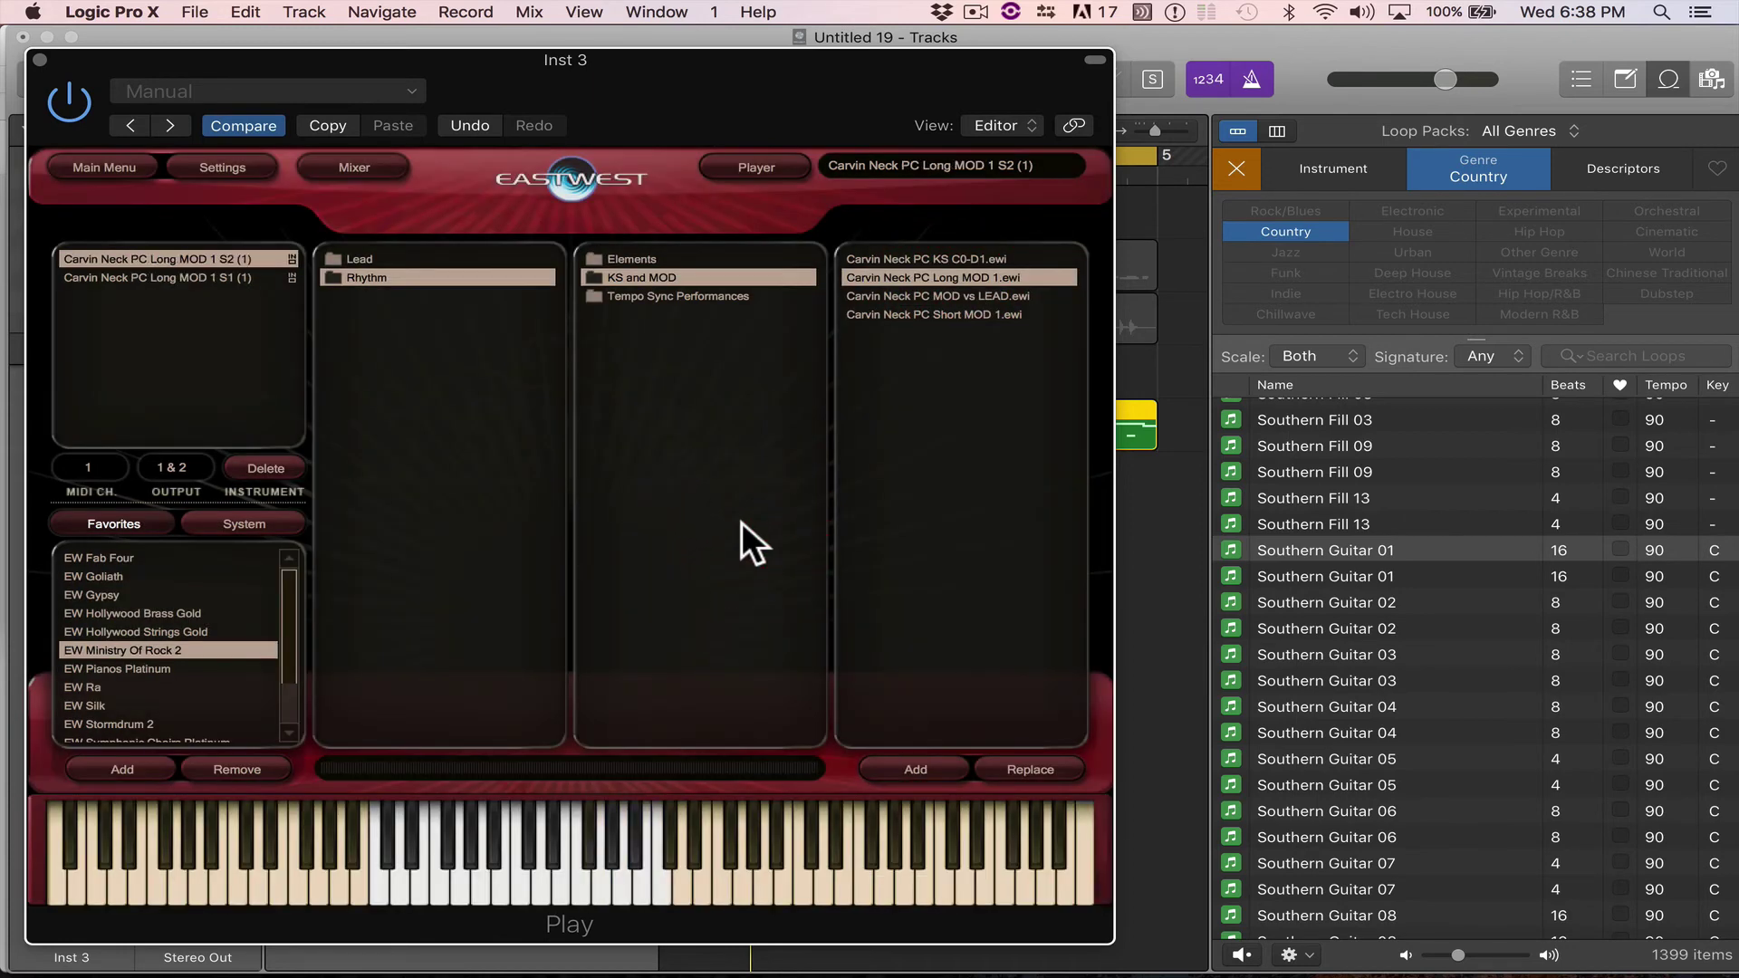
click(40, 59)
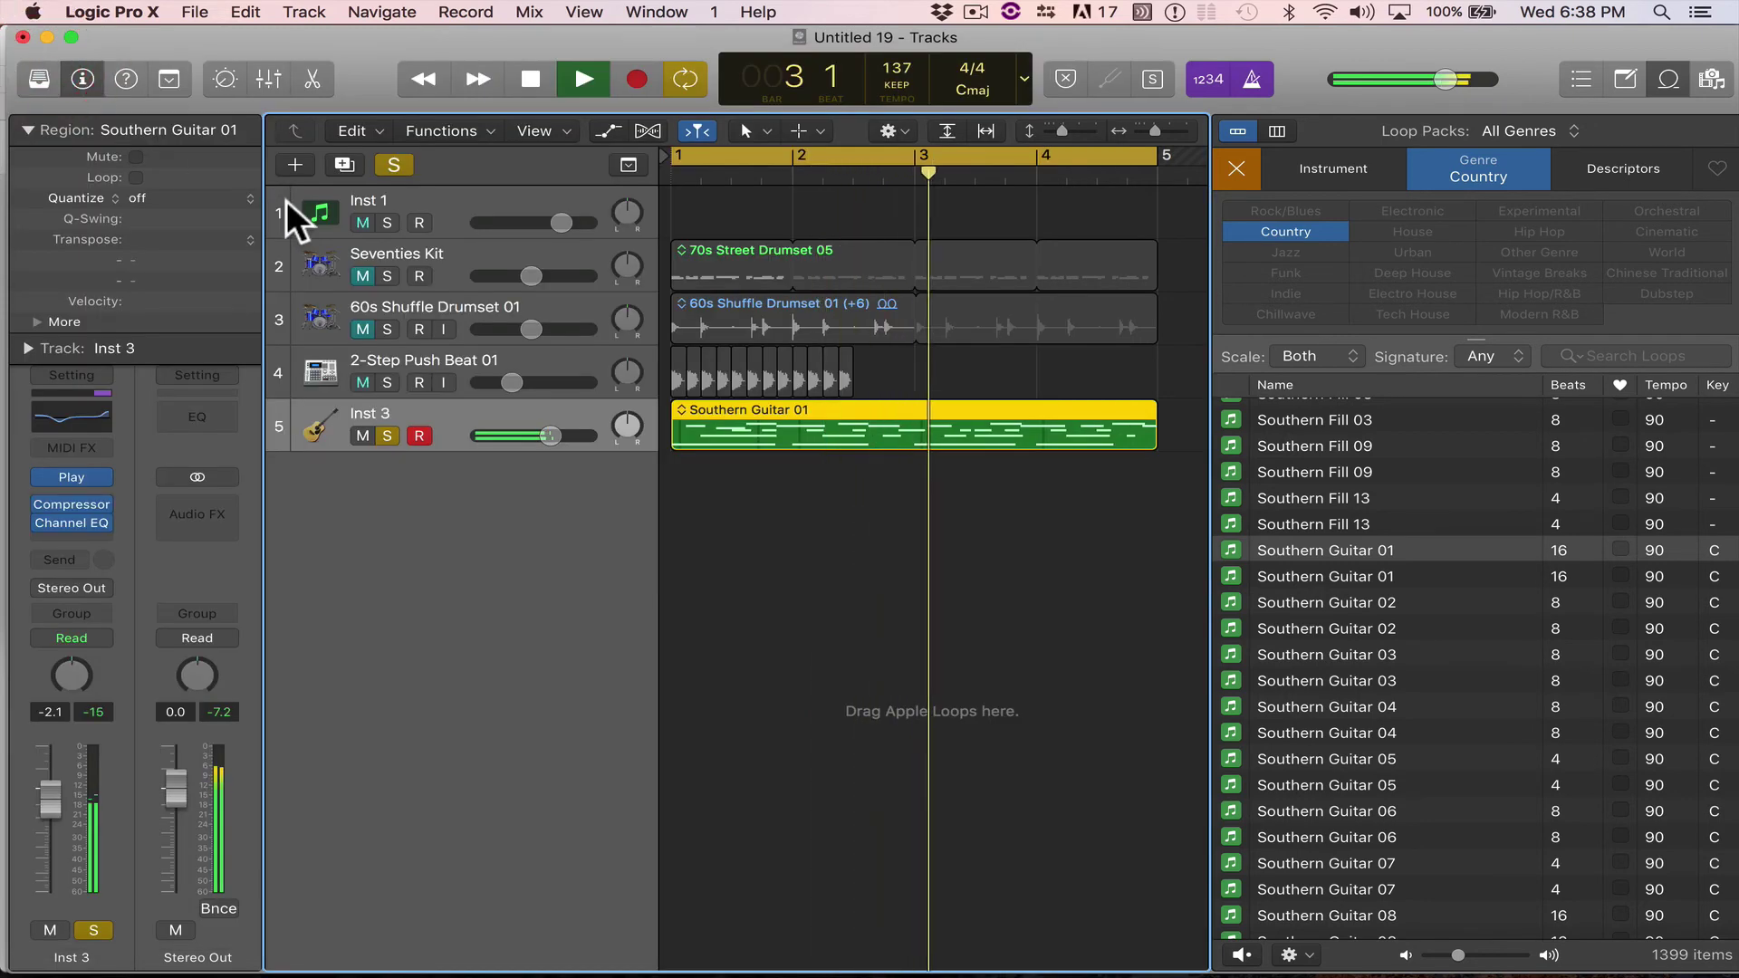
key(space)
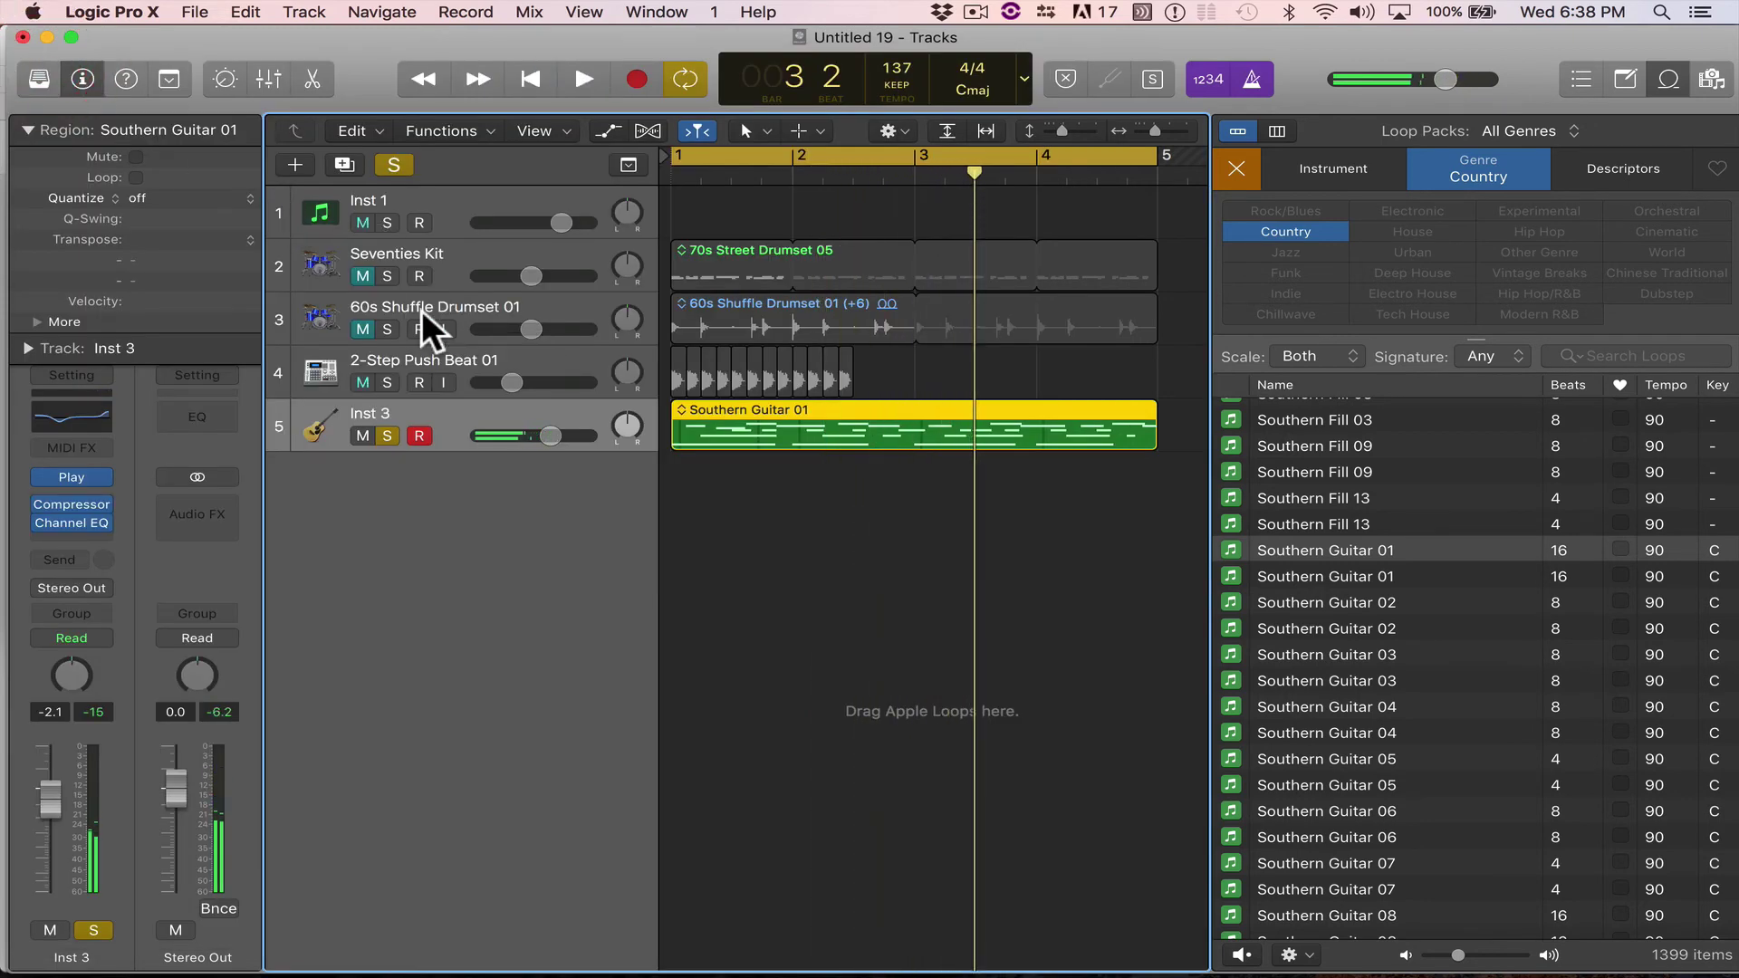
Restore the original Bluesy Acoustic guitar instrument, play the loop from the beginning, stop it and unsolo the track.
key(space)
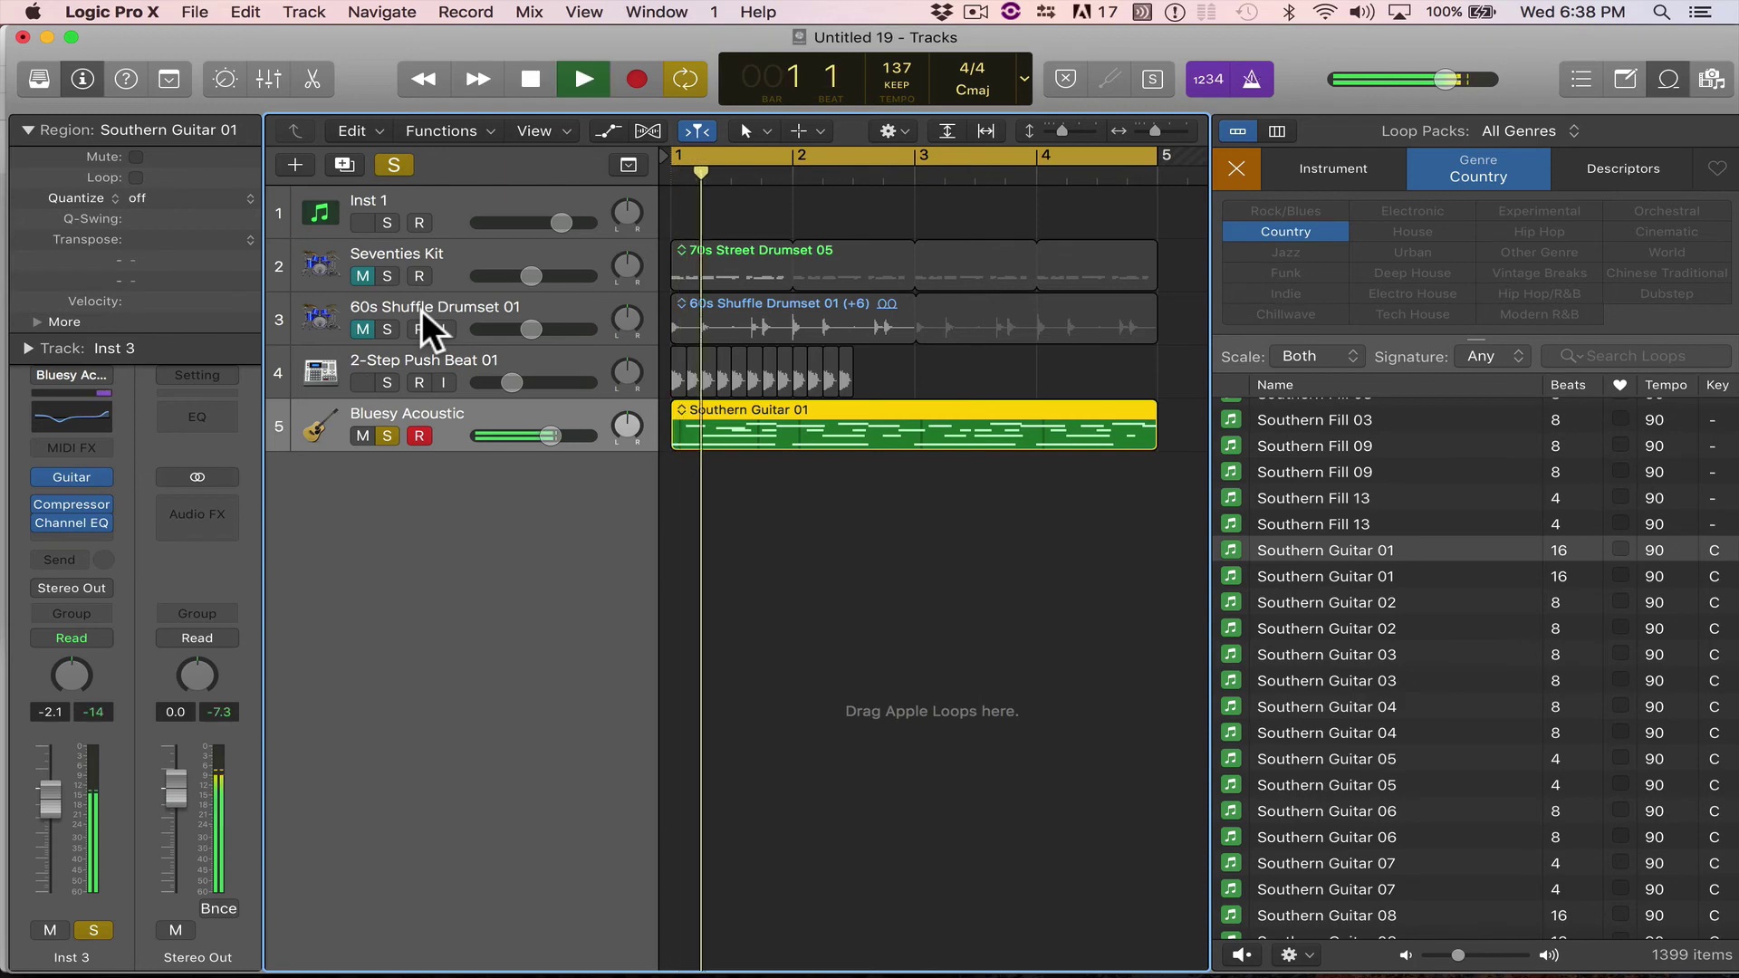
key(space)
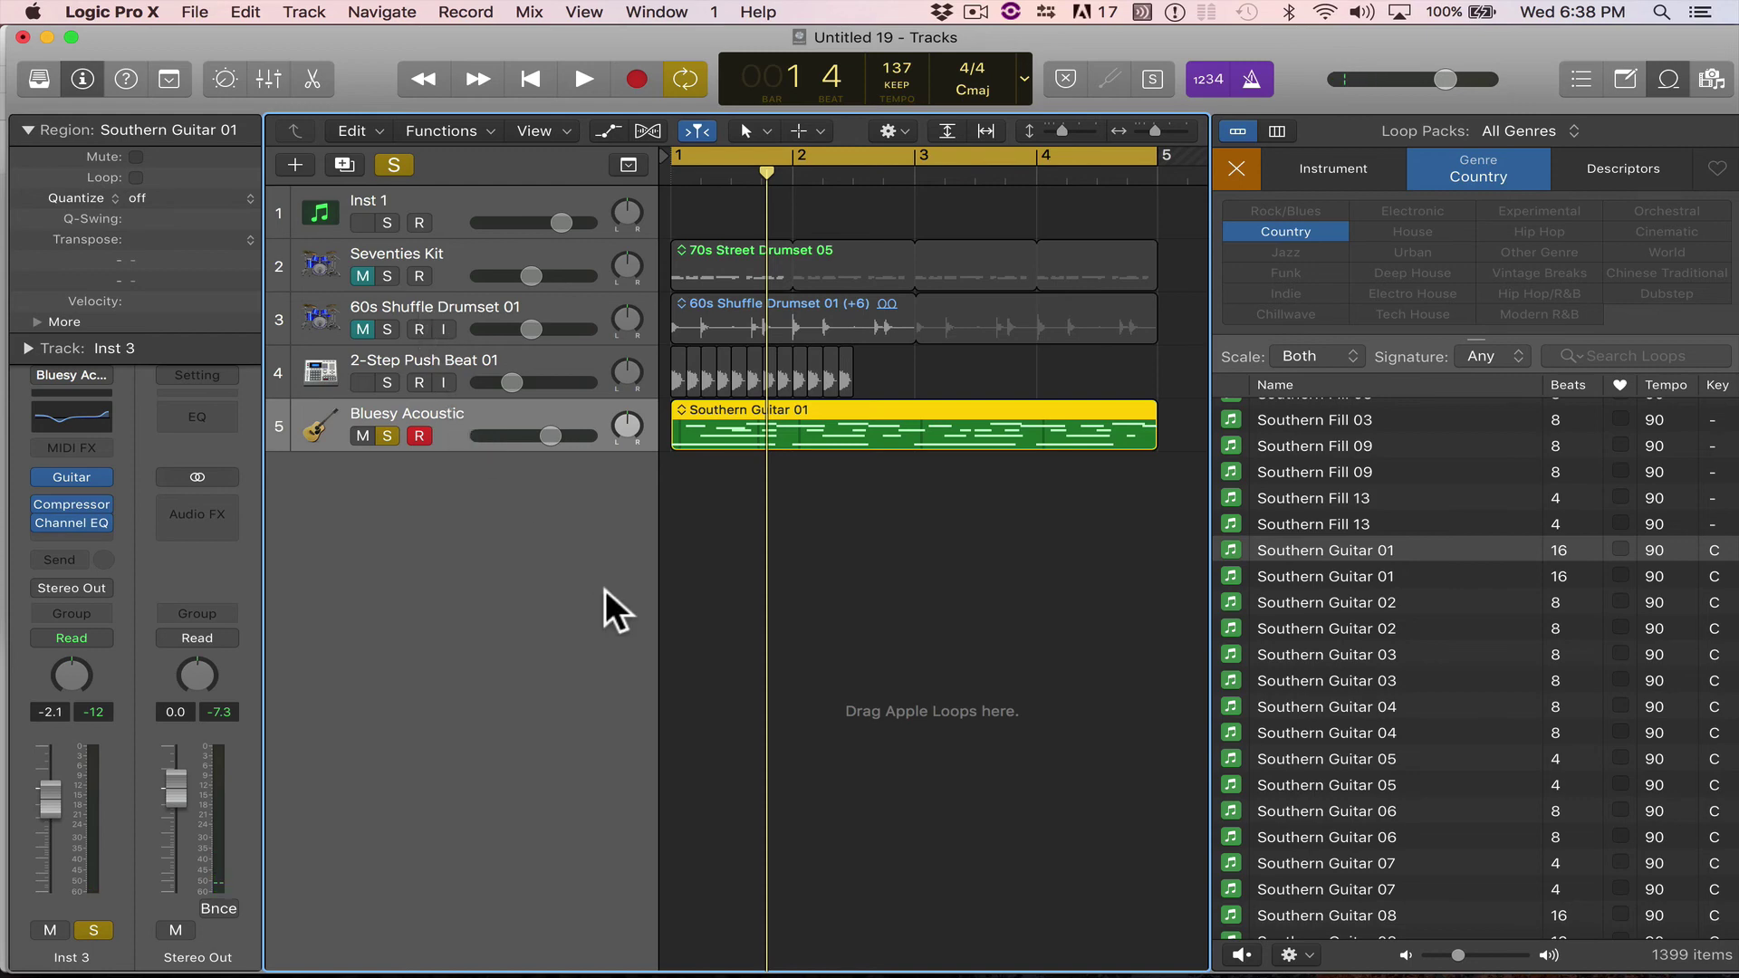
click(387, 435)
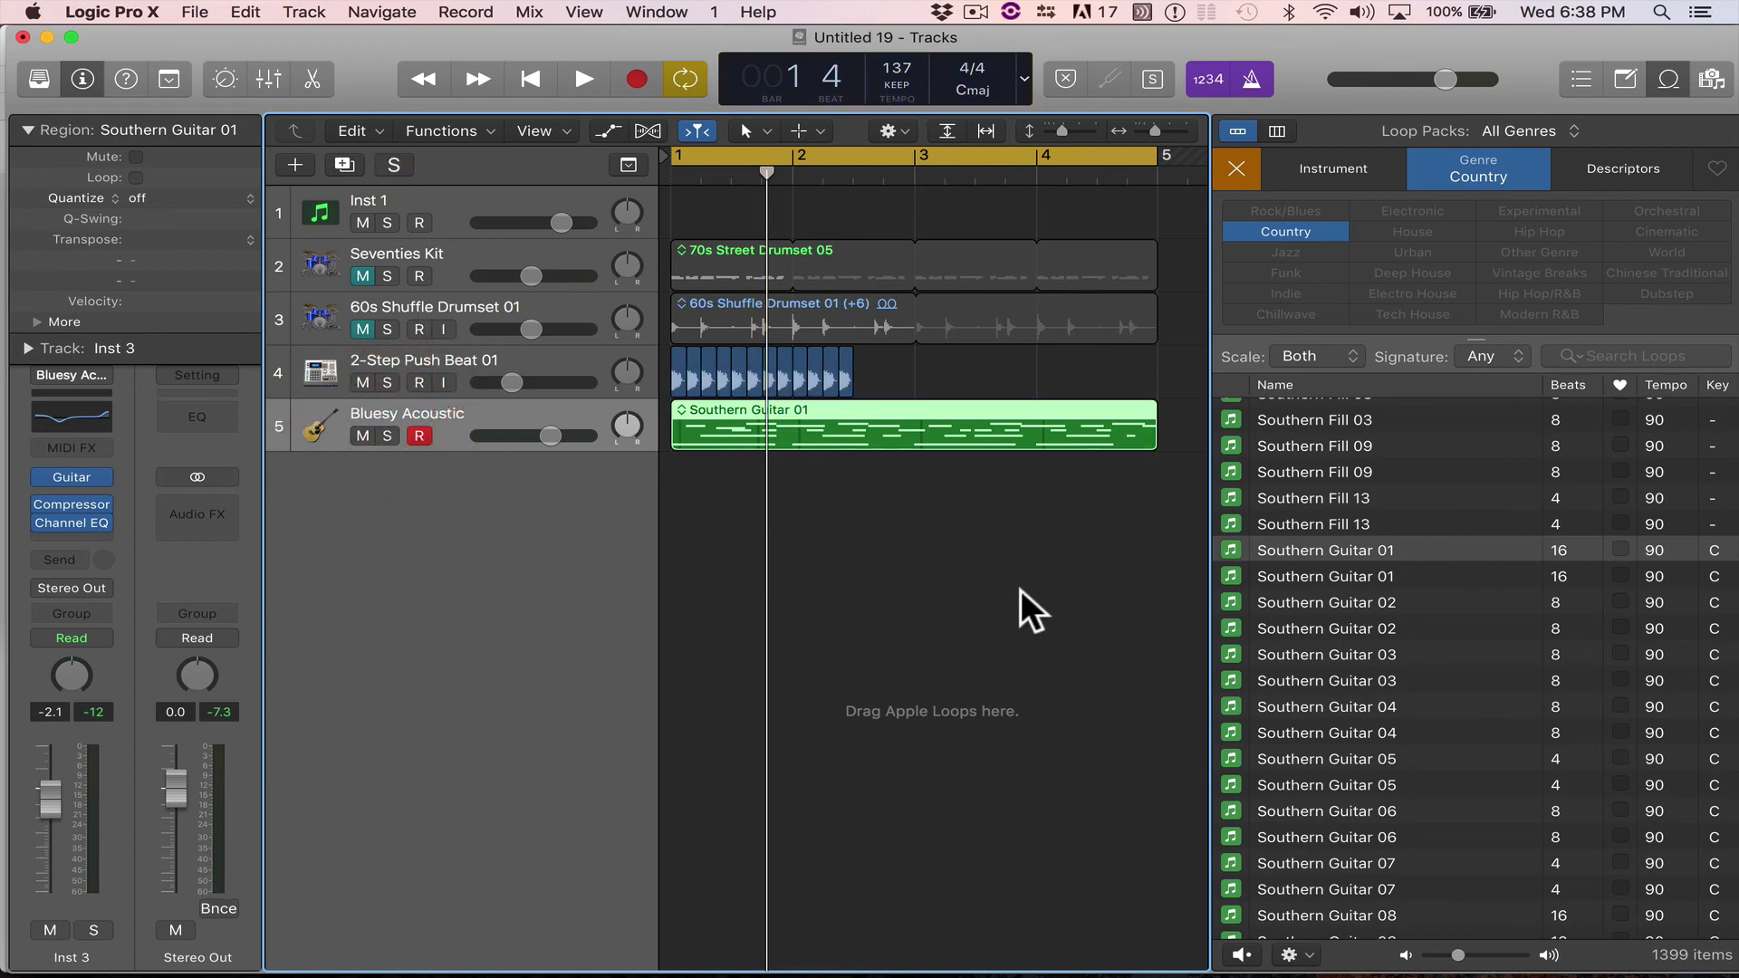